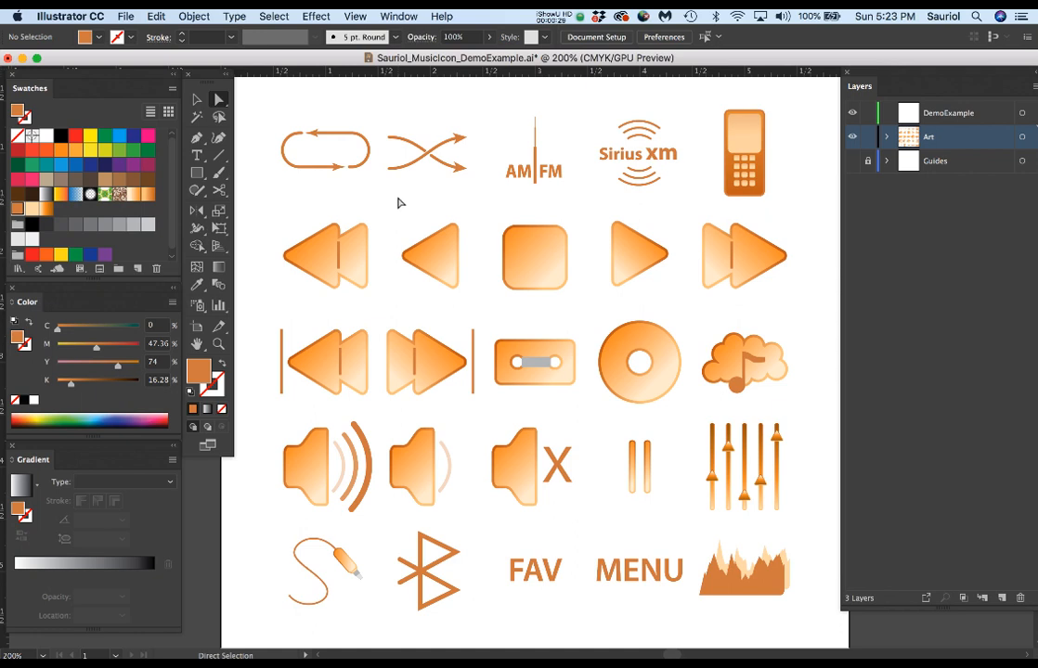
# Show the shape tools grouped with the Rectangle tool.
pyautogui.press('alt')
pyautogui.click(197, 173)
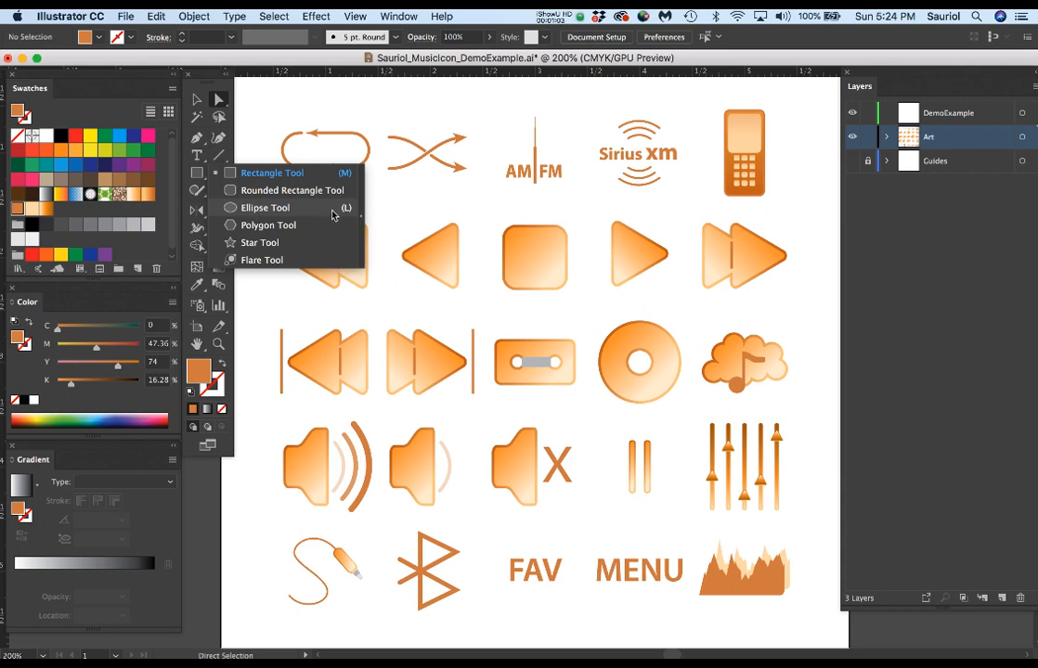
pyautogui.click(281, 102)
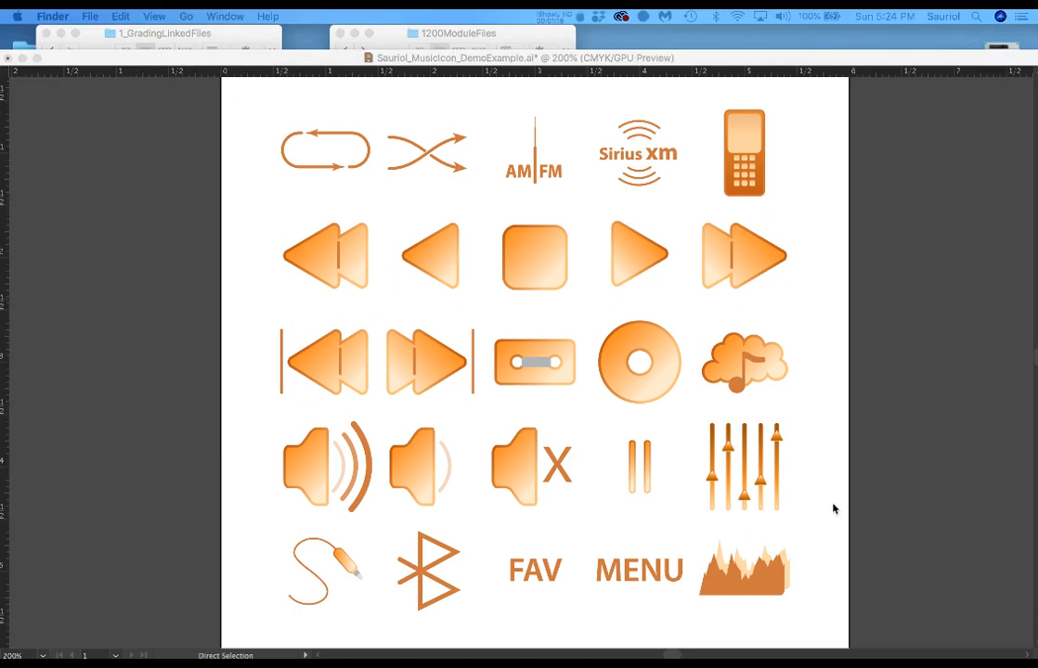
# Switch to Finder and preview the images in the Icon Examples folder, from 230374-music-elements.png through to Music Icon Links.rtf.
pyautogui.click(527, 36)
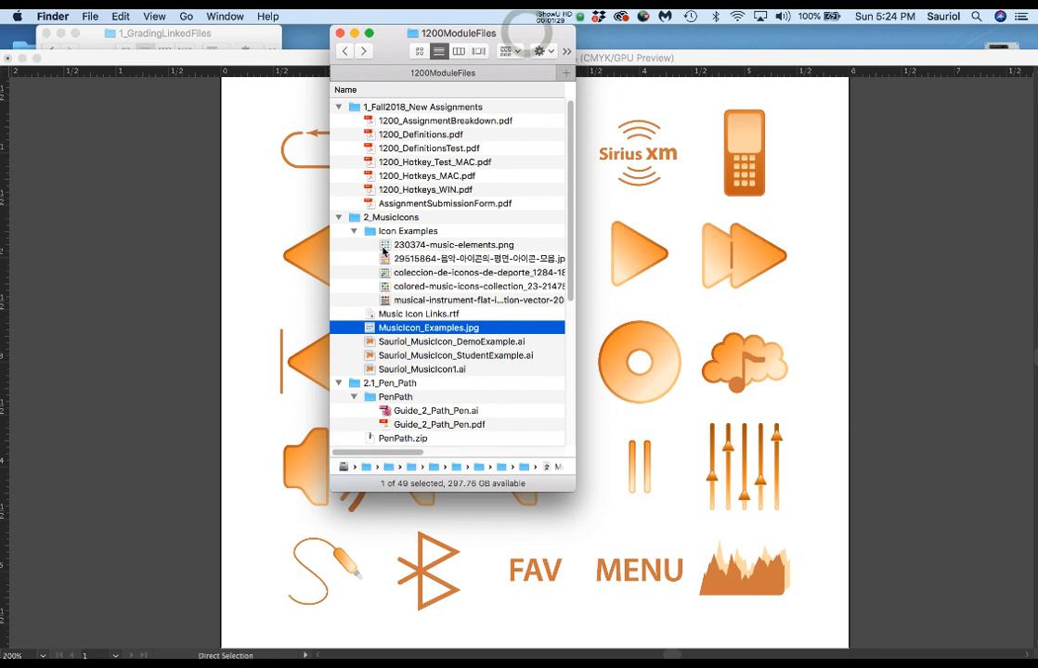
pyautogui.click(383, 245)
pyautogui.press('space')
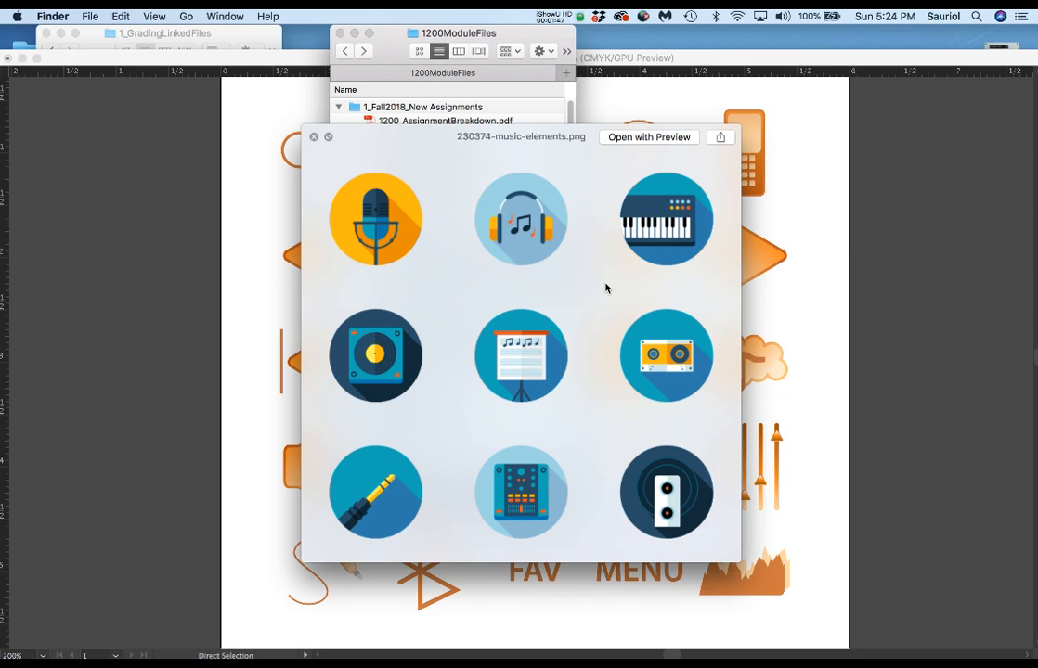
pyautogui.press('Down')
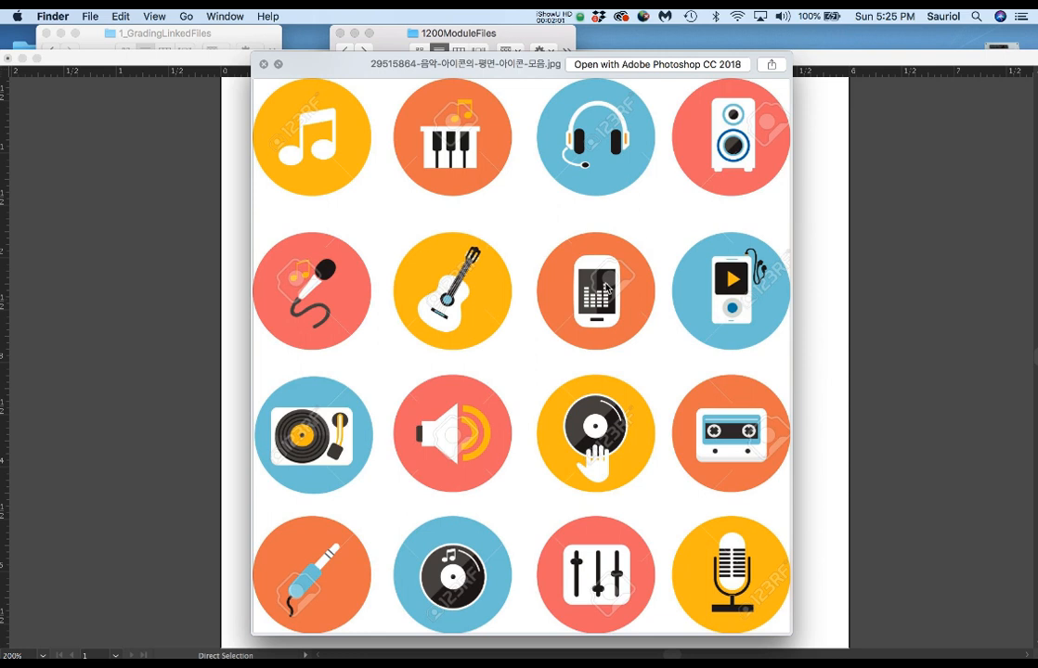
pyautogui.press('Down')
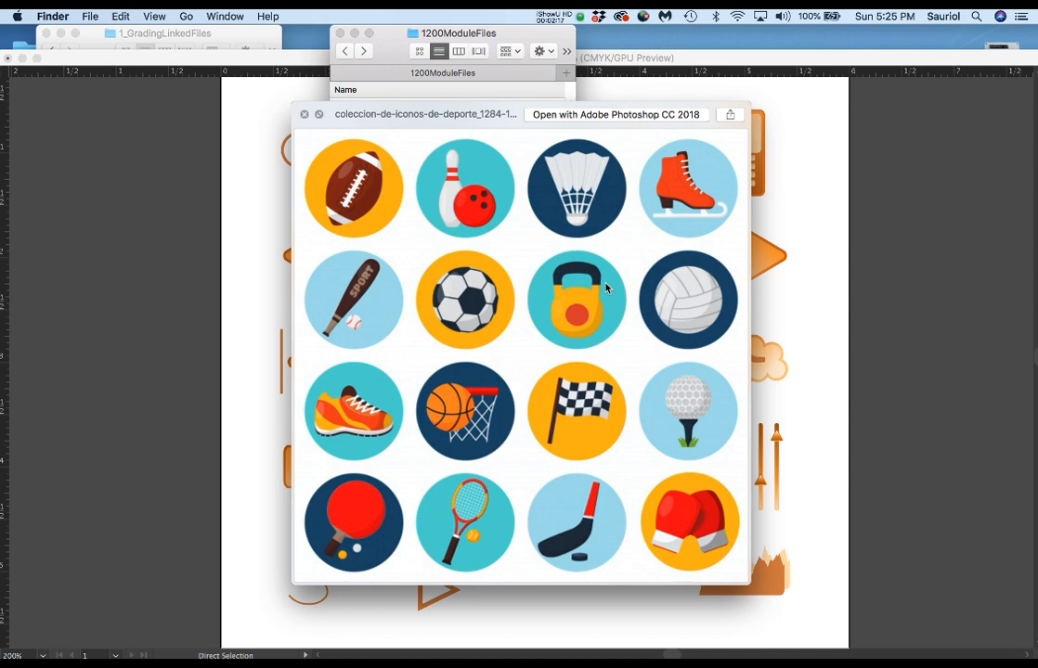
pyautogui.press('Down')
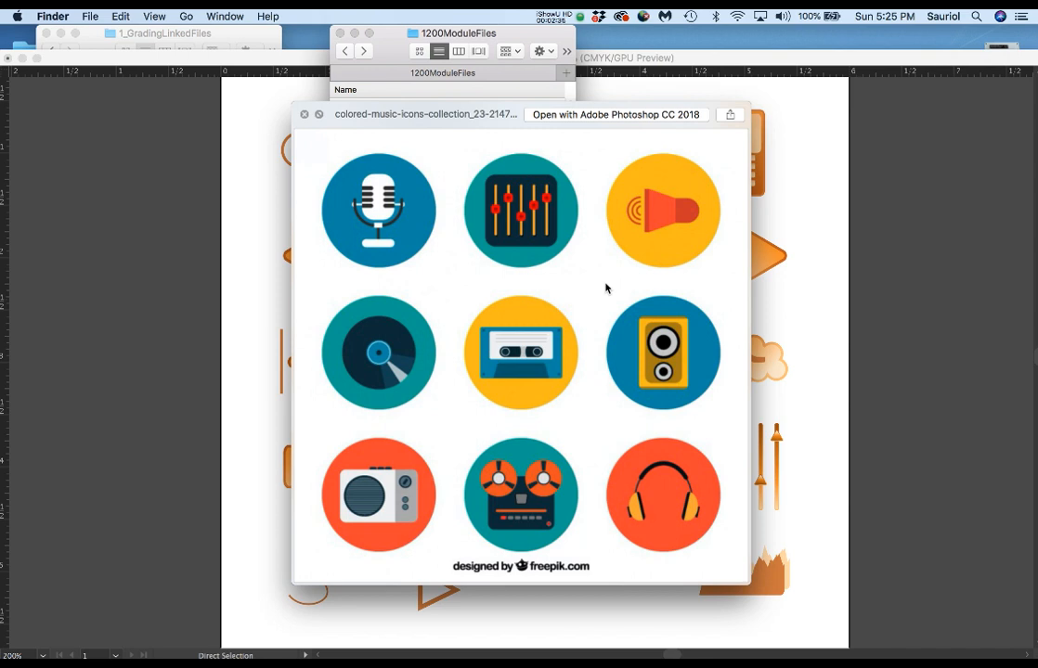
pyautogui.press('Down')
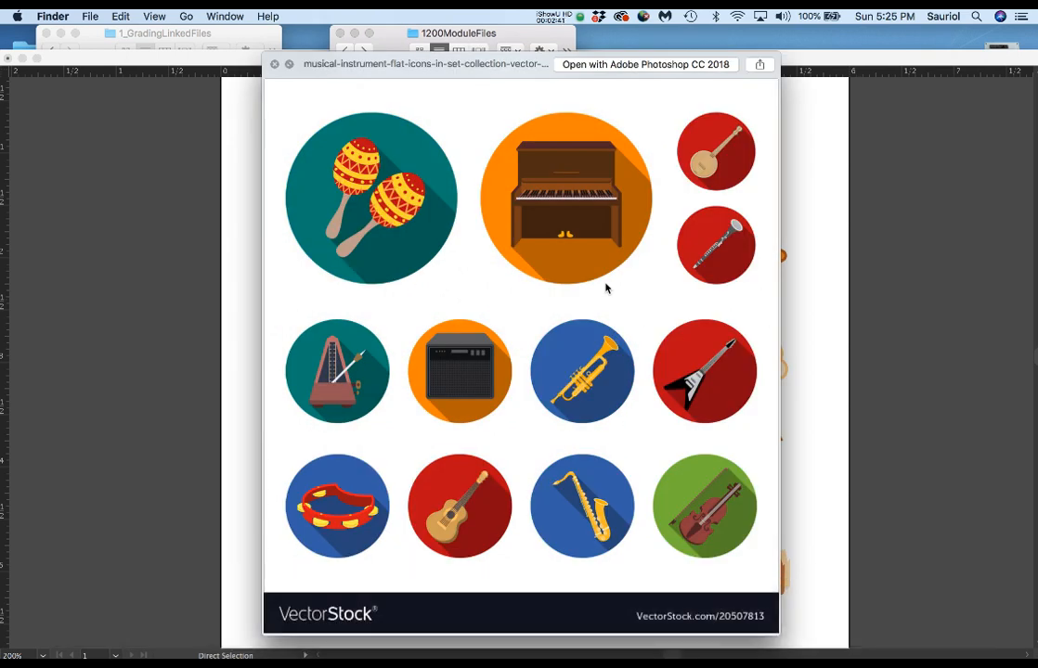
pyautogui.press('Down')
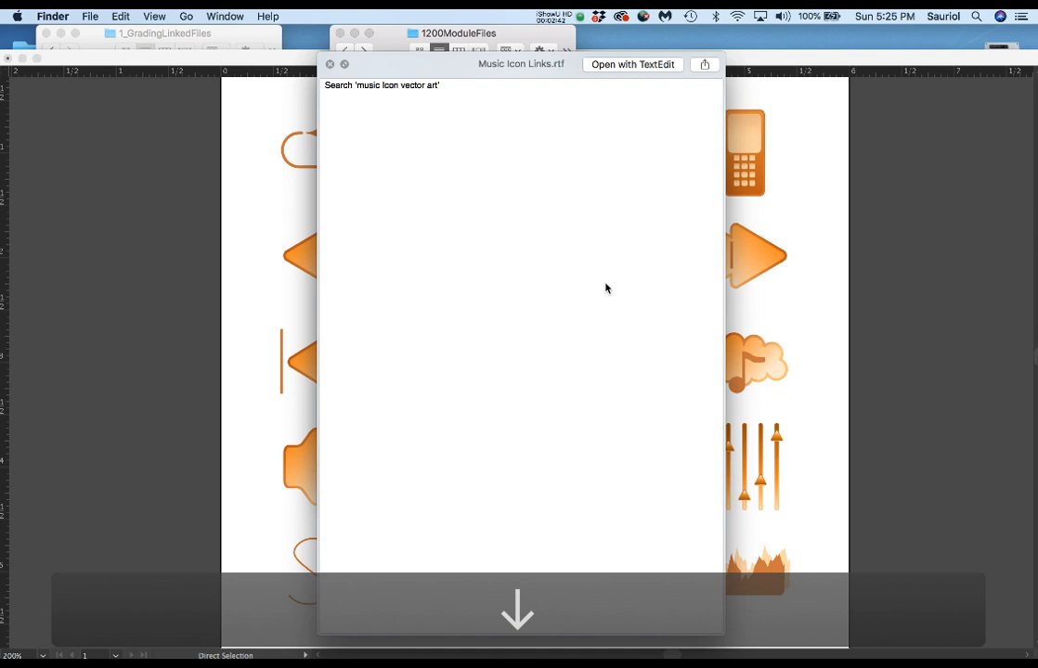
pyautogui.click(330, 64)
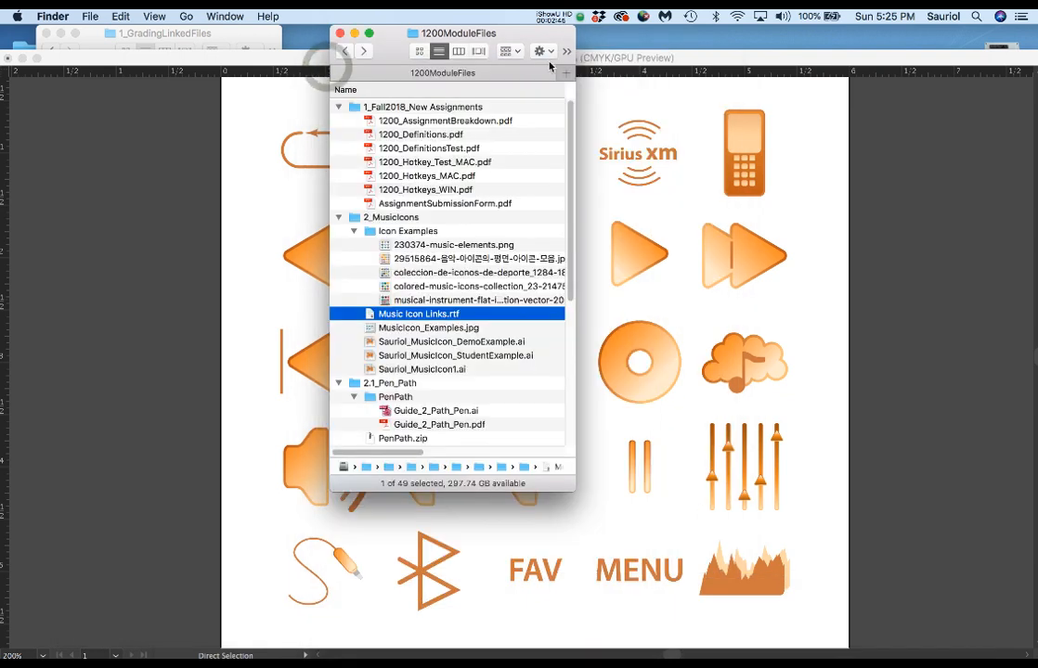
# Return to the Illustrator document and make the Guides layer visible.
pyautogui.click(680, 56)
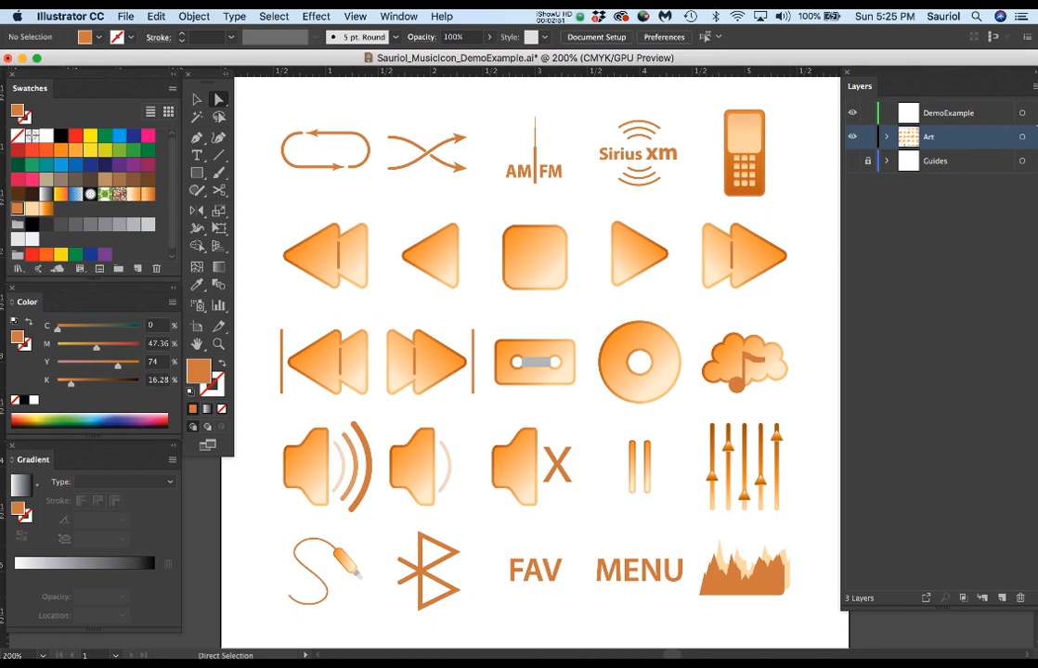
pyautogui.click(854, 161)
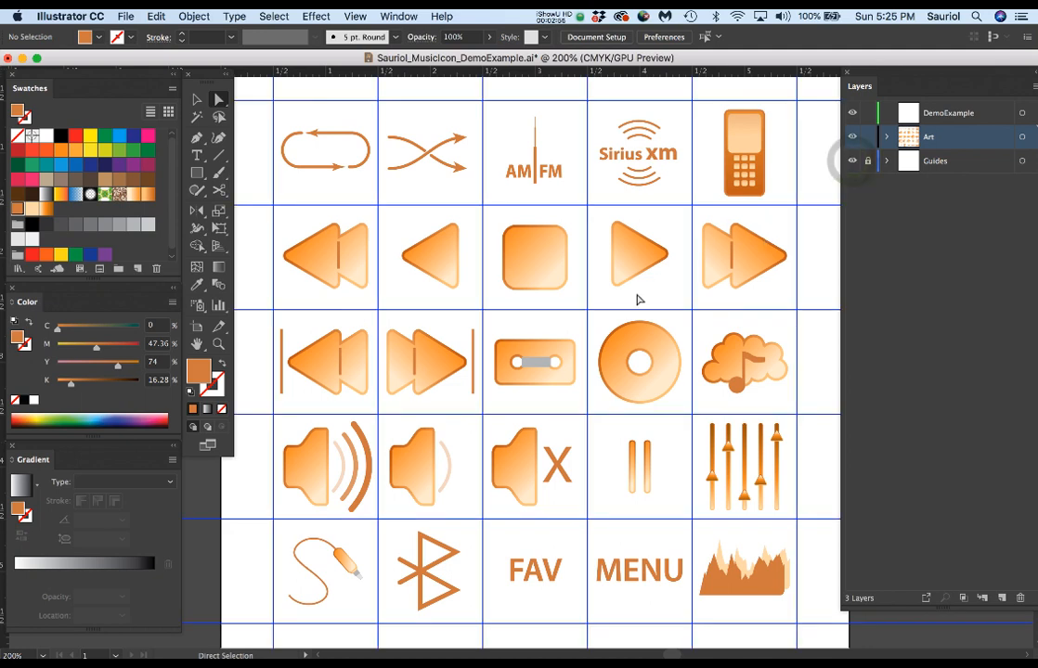
# Check the size of the artboard in its Artboard Options, leaving the settings unchanged.
pyautogui.press('super+minus')
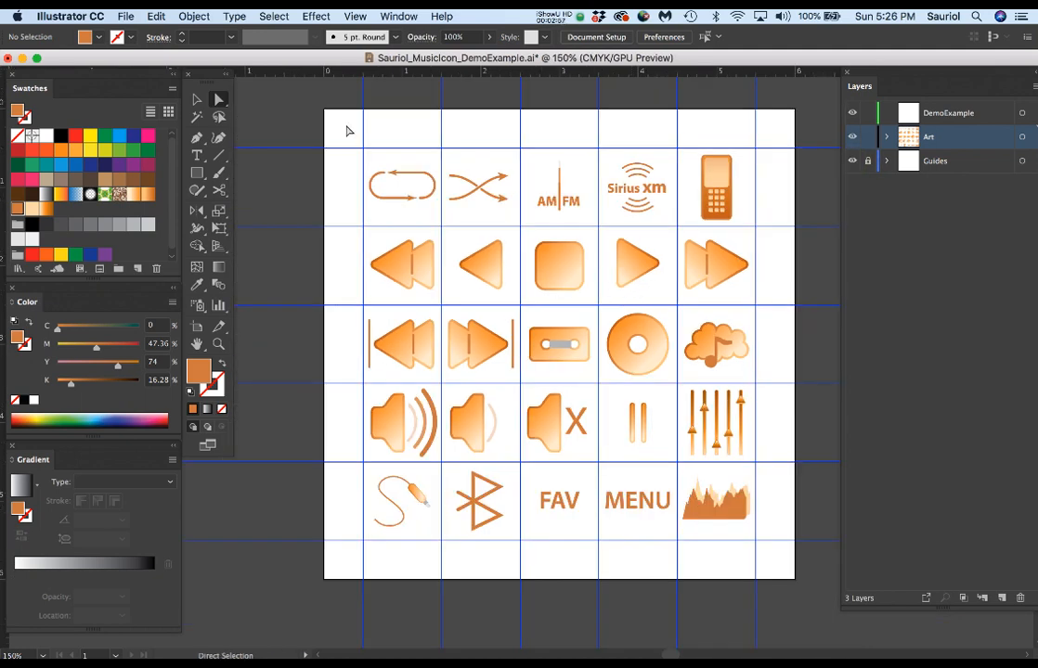
pyautogui.doubleClick(196, 327)
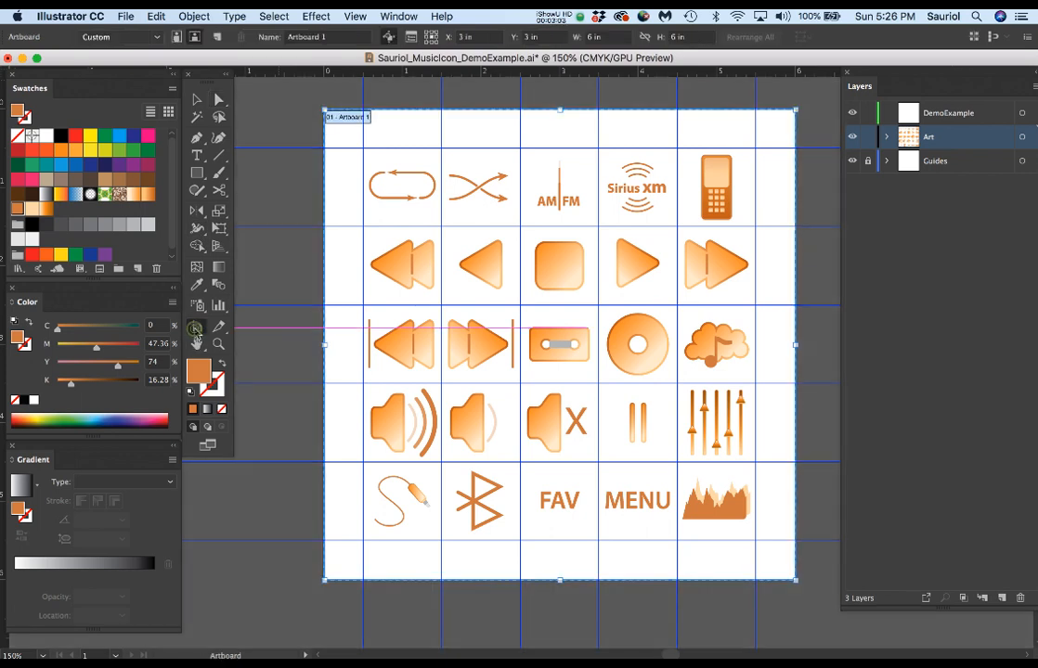
pyautogui.moveTo(81, 104); pyautogui.dragTo(439, 91)
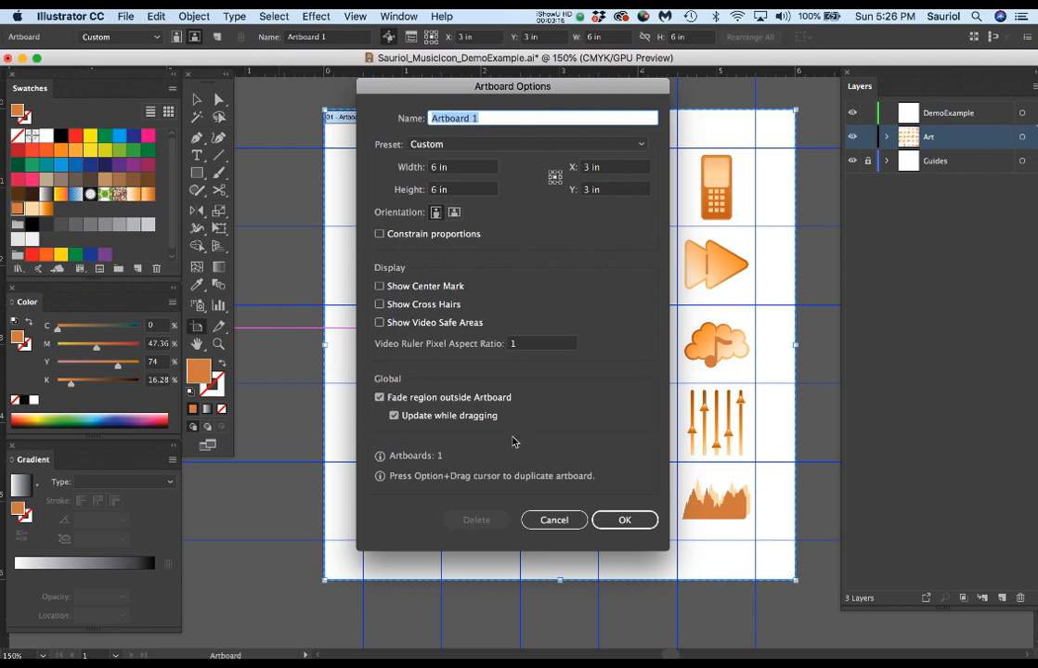
pyautogui.click(557, 521)
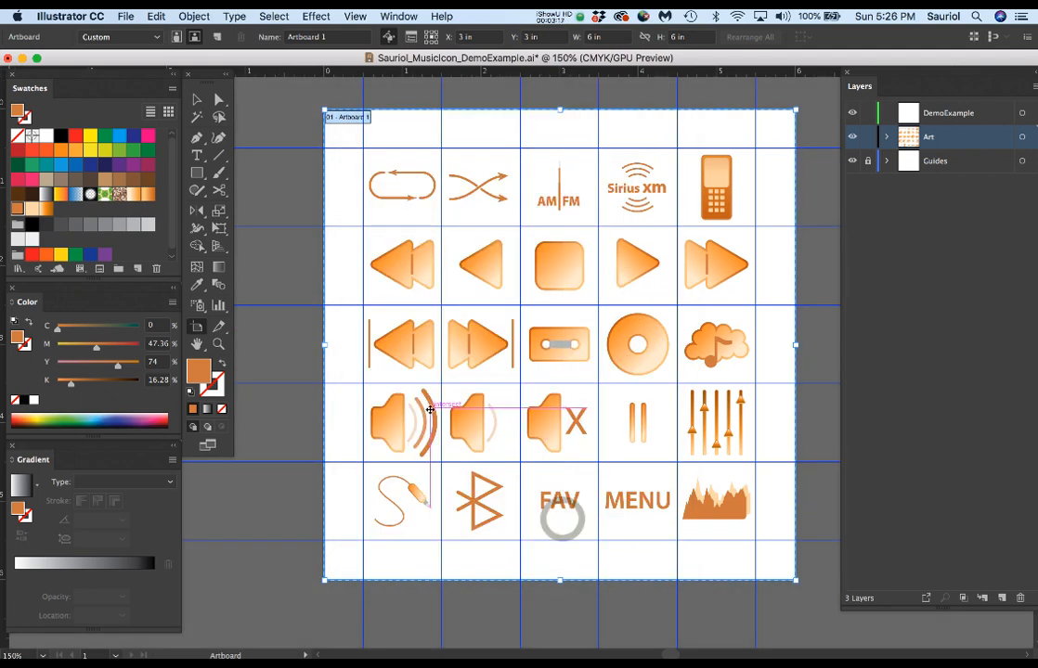
# Review the advanced options and color mode choices for a new document without creating one.
pyautogui.press('super+n')
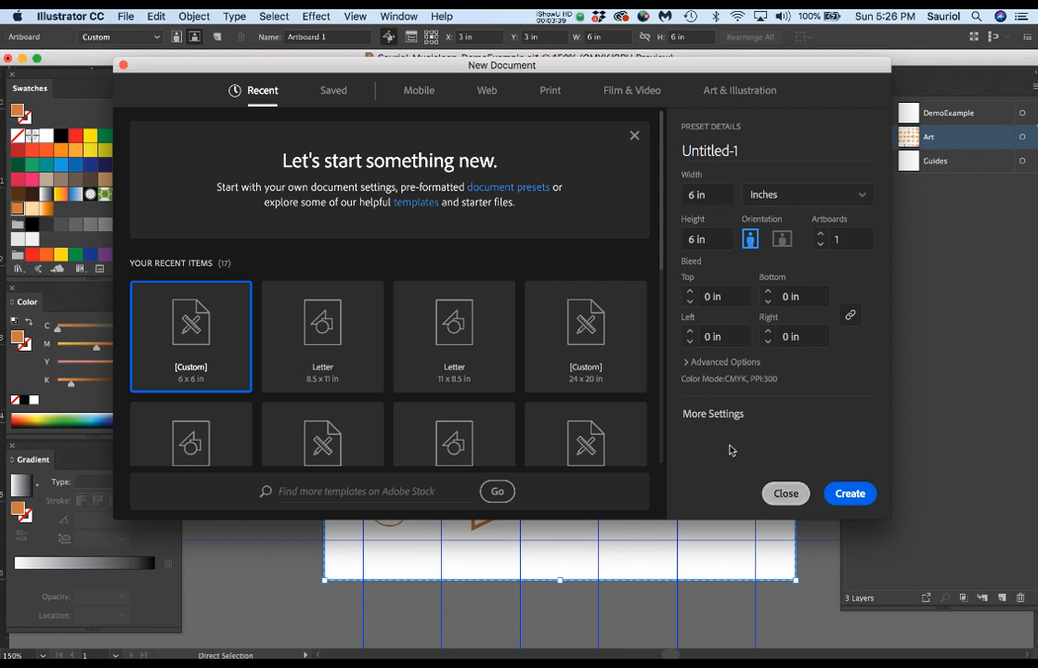
pyautogui.click(688, 364)
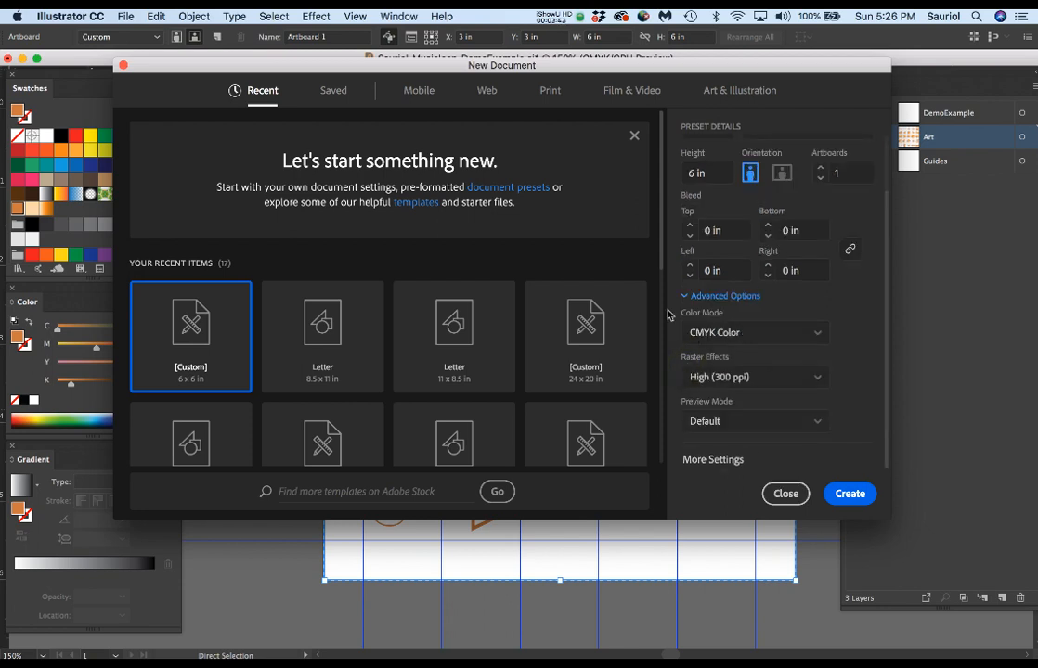
pyautogui.click(722, 334)
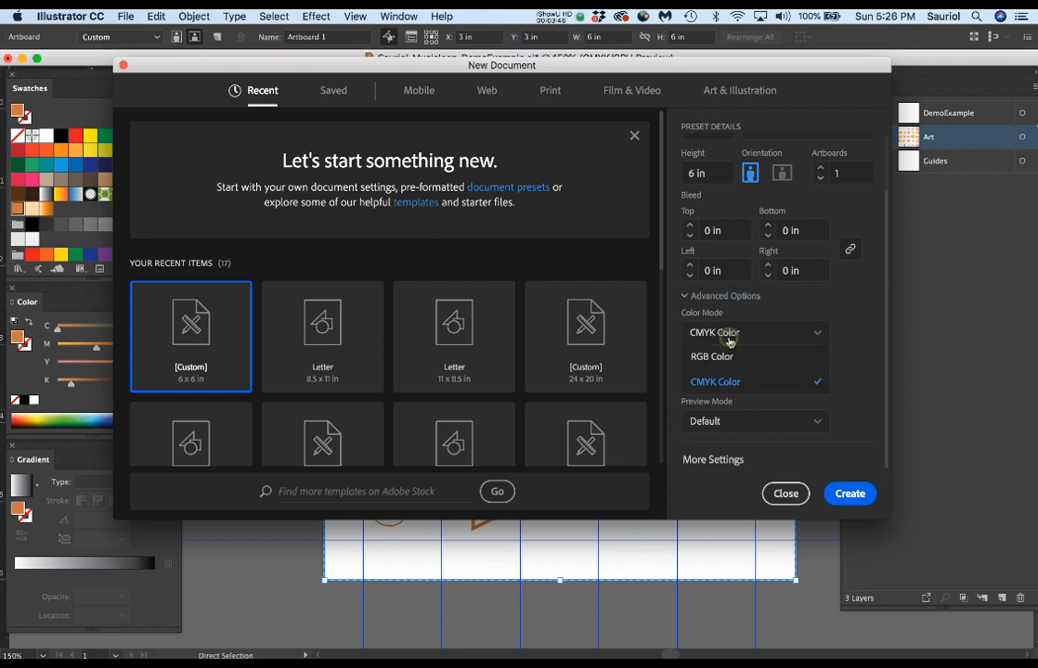
pyautogui.click(843, 319)
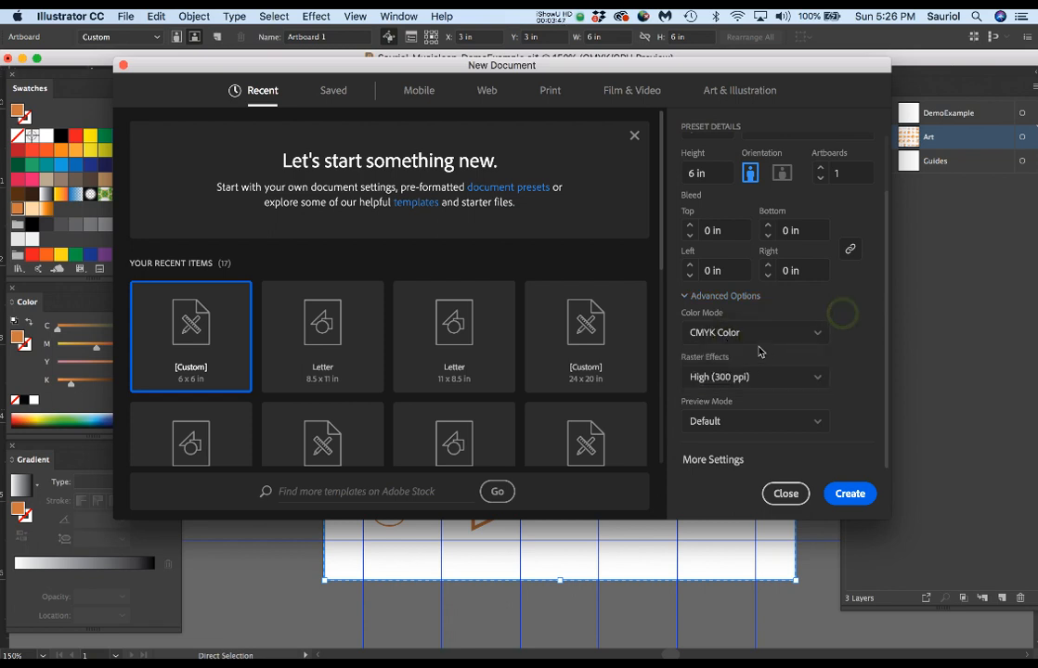
pyautogui.click(787, 494)
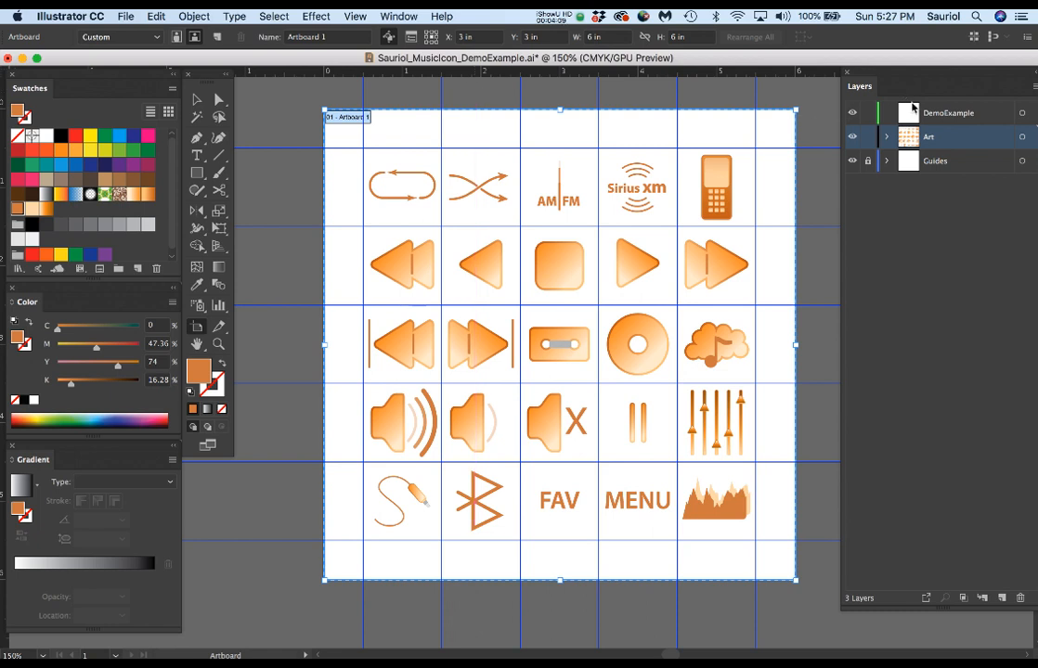
# Expand the Art layer and toggle the Softer sublayer's visibility off and on to identify its icon.
pyautogui.click(888, 139)
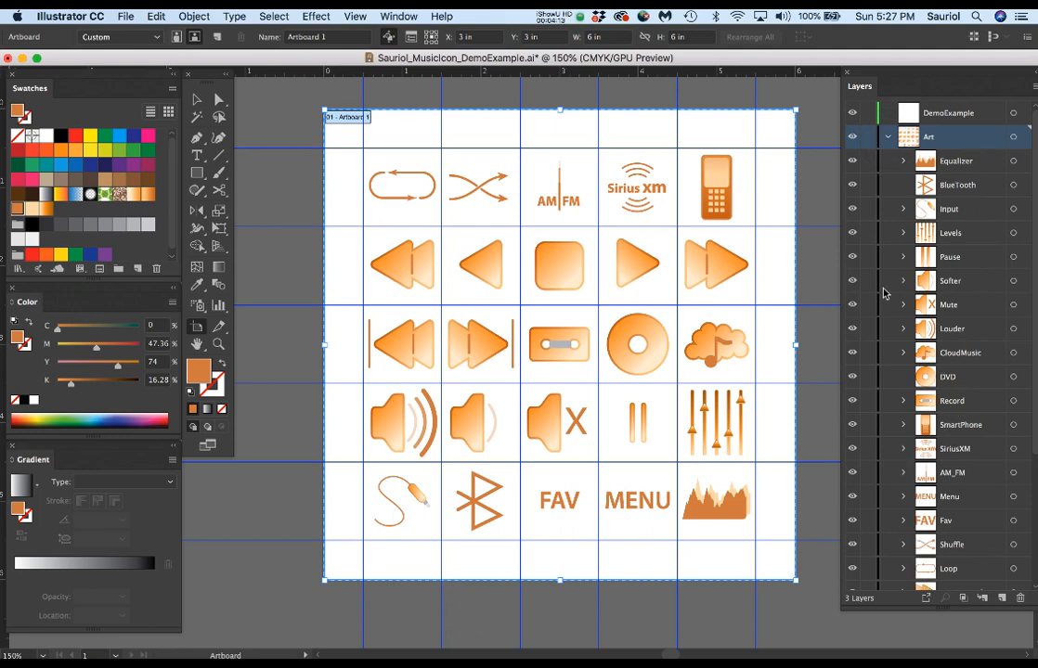
pyautogui.click(855, 281)
pyautogui.click(854, 281)
pyautogui.click(854, 281)
pyautogui.click(854, 281)
pyautogui.scroll(1, 667, 331)
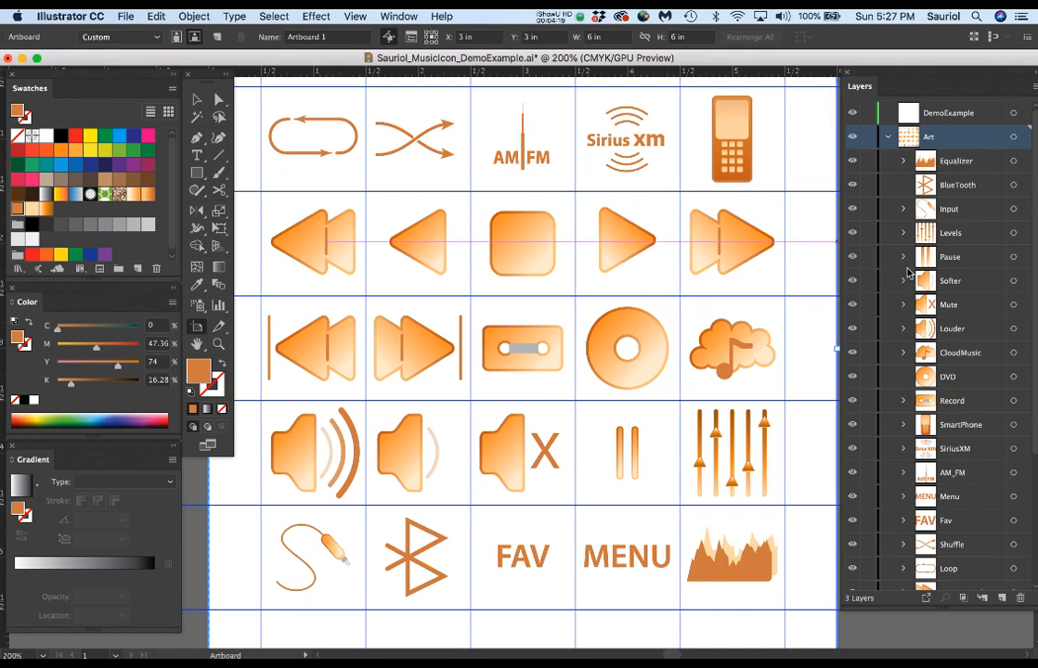
# Hide the FastForward, Forward, End and Start sublayers of the Art layer.
pyautogui.scroll(-5, 926, 477)
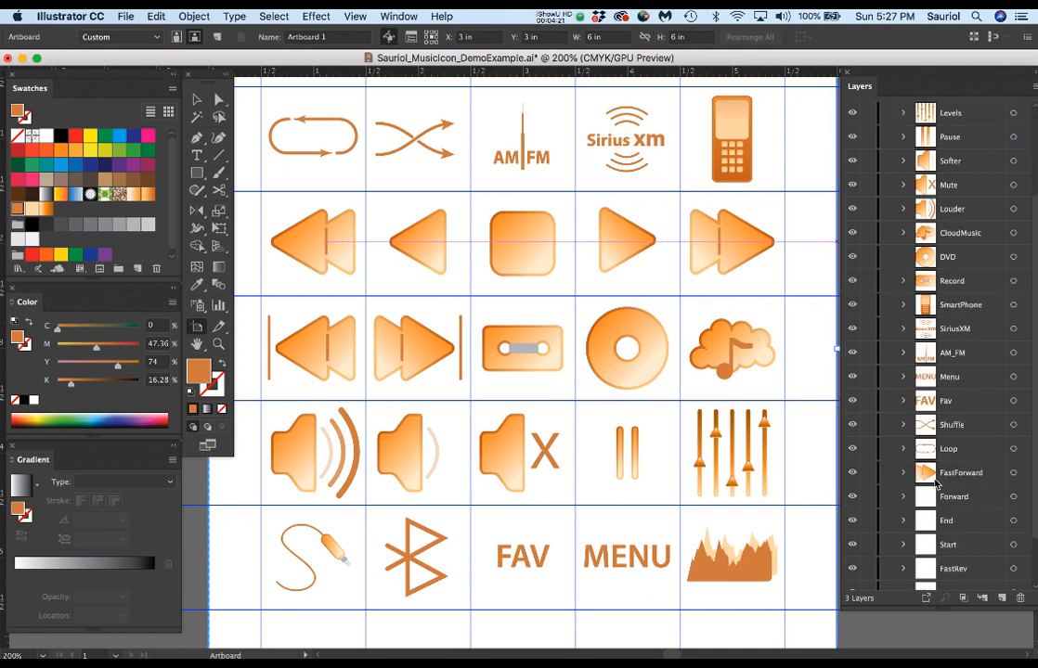
pyautogui.click(853, 414)
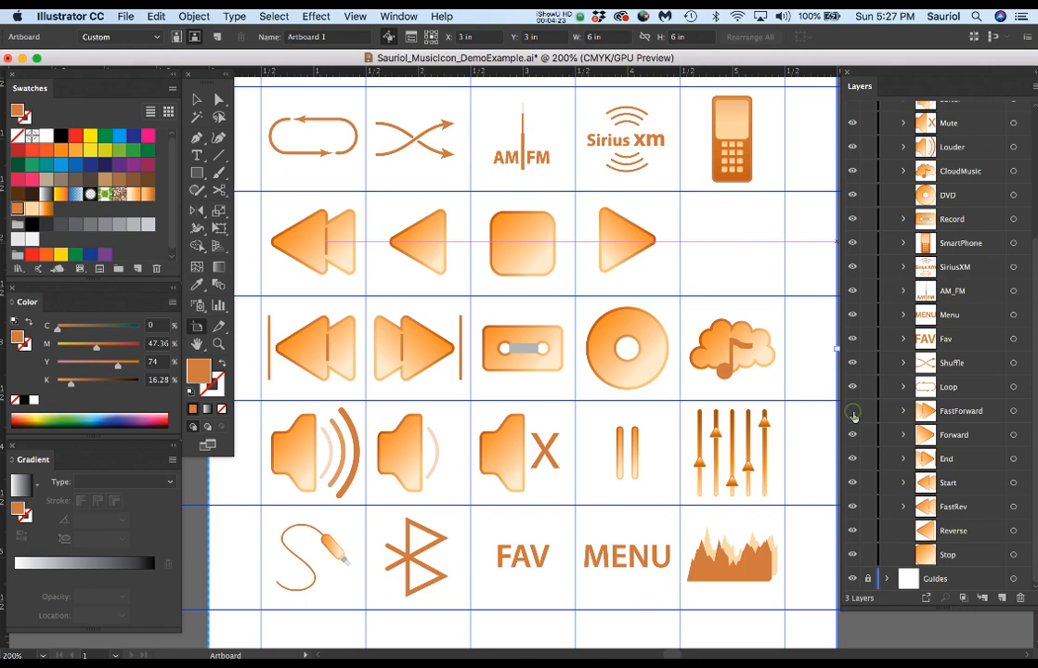
pyautogui.click(855, 435)
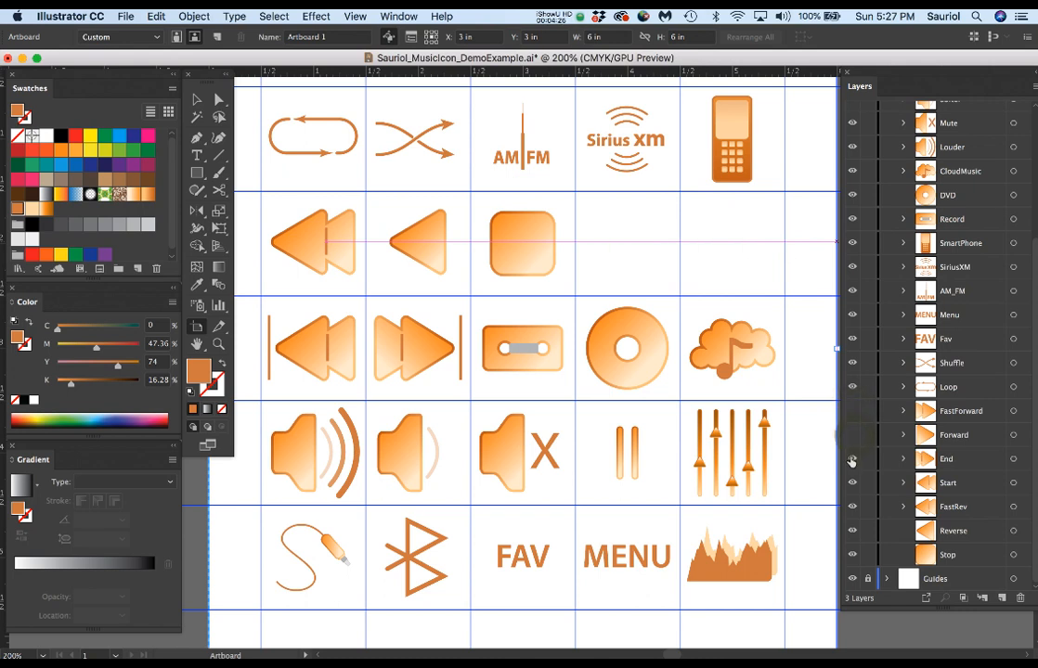
pyautogui.click(853, 459)
pyautogui.click(853, 484)
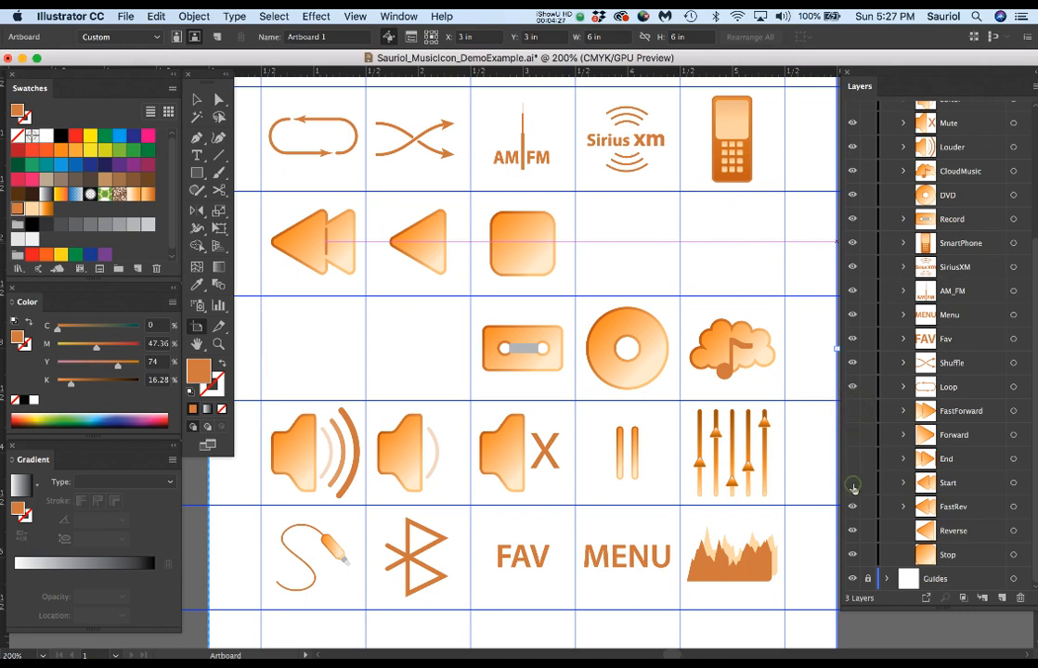
# Make the Start, End, Forward and FastForward sublayers visible again and toggle the FastRev sublayer off and on.
pyautogui.click(853, 483)
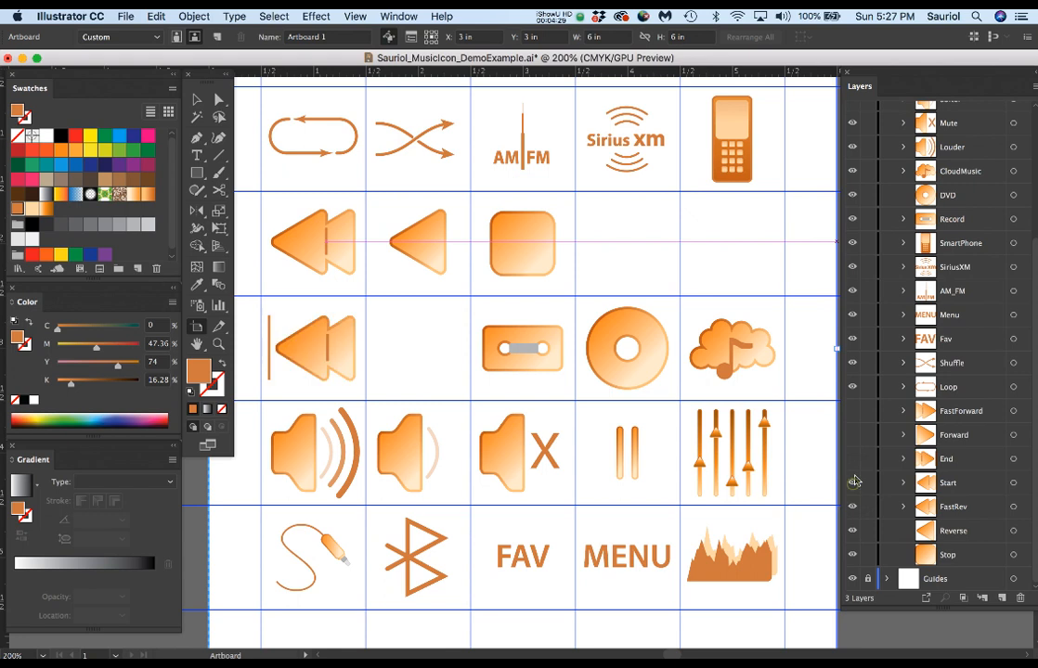
pyautogui.click(853, 459)
pyautogui.click(853, 434)
pyautogui.click(854, 412)
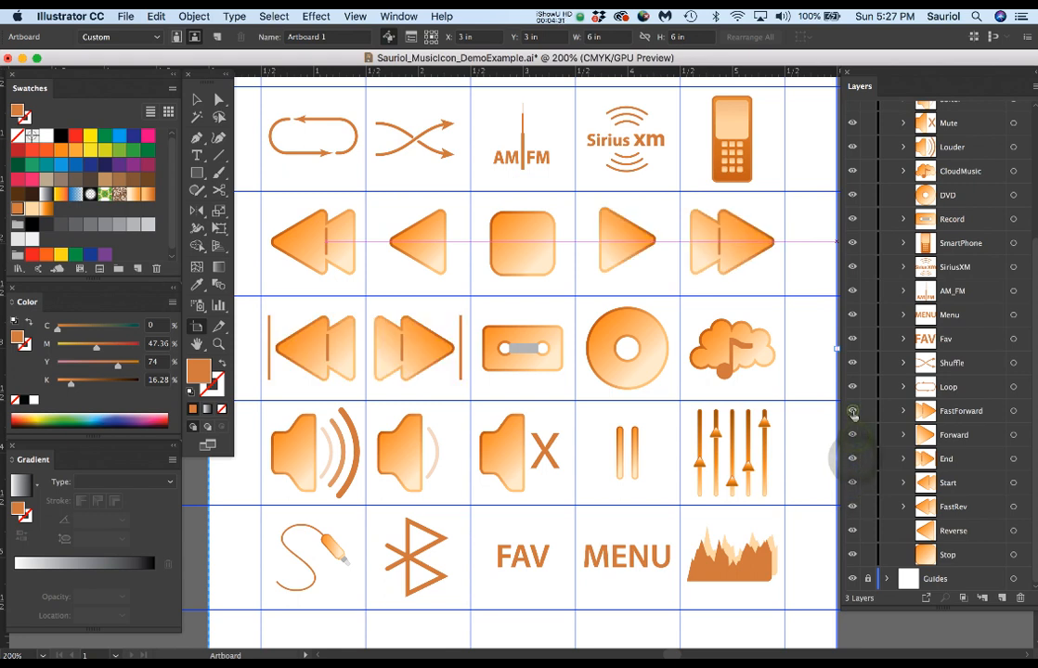
pyautogui.click(854, 507)
pyautogui.click(854, 506)
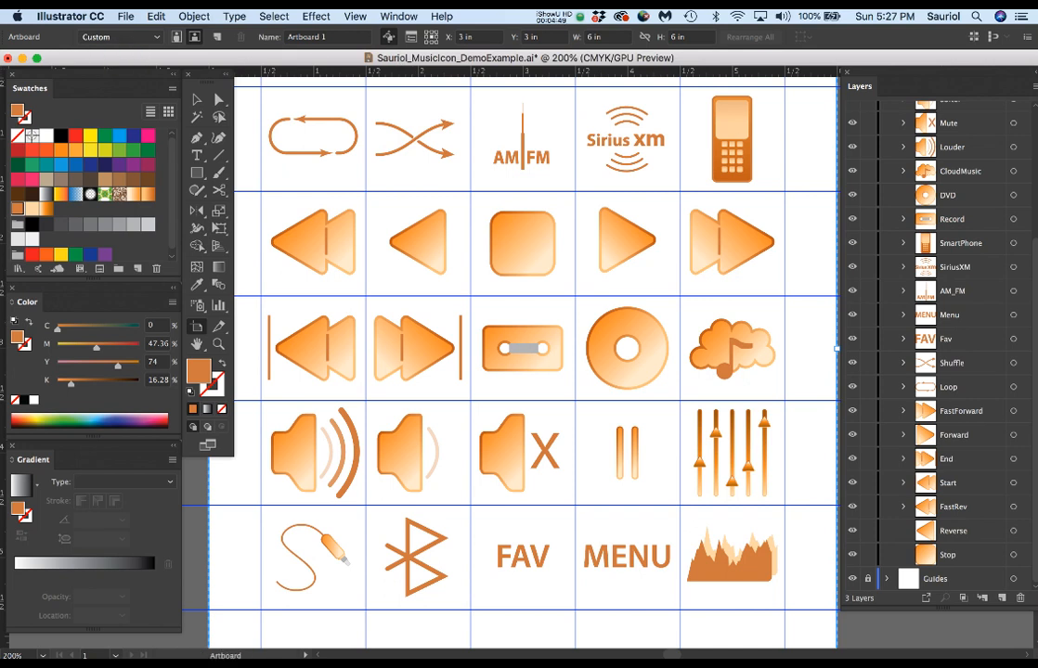
# Switch to Finder, preview the 29515864 icon JPG in Icon Examples, and return to the Illustrator document's Layers list.
pyautogui.press('super+Tab')
pyautogui.click(528, 38)
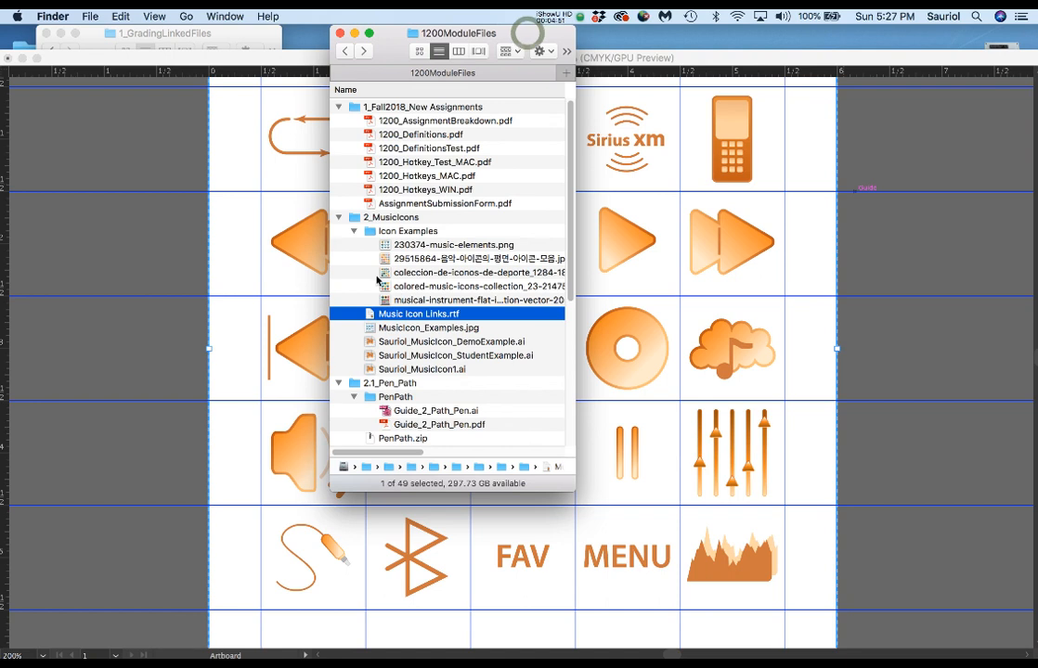
pyautogui.click(388, 260)
pyautogui.press('space')
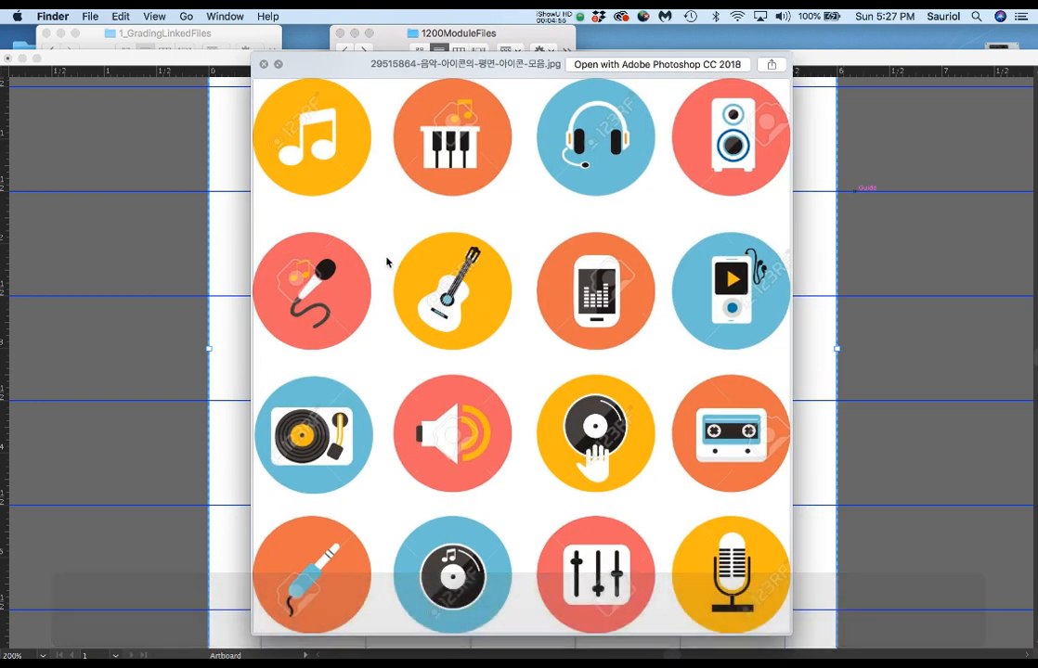
pyautogui.press('space')
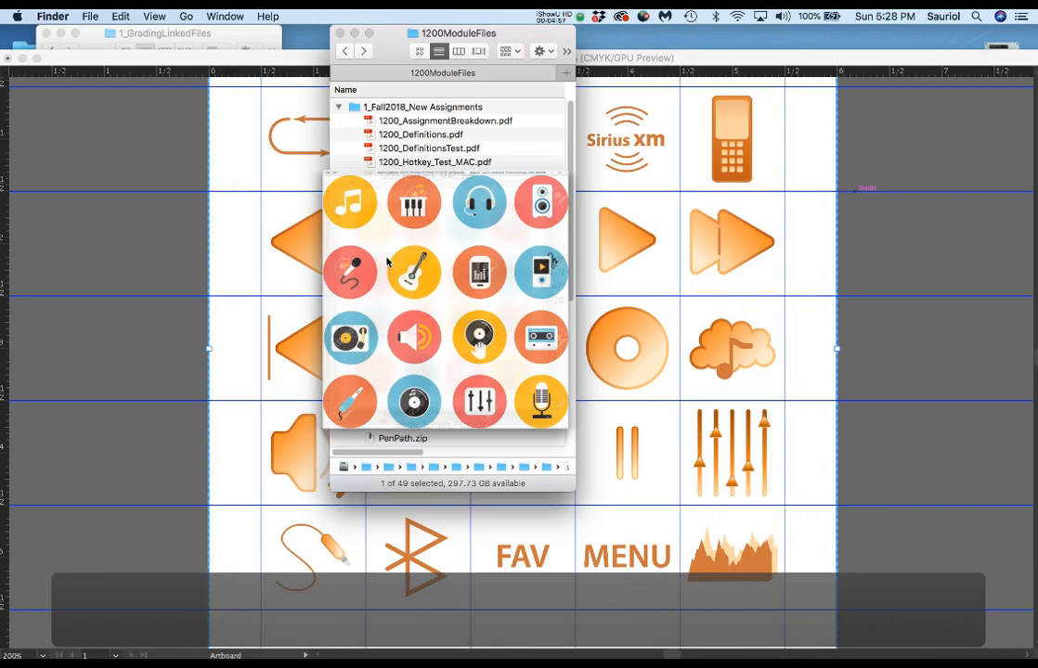
pyautogui.click(677, 62)
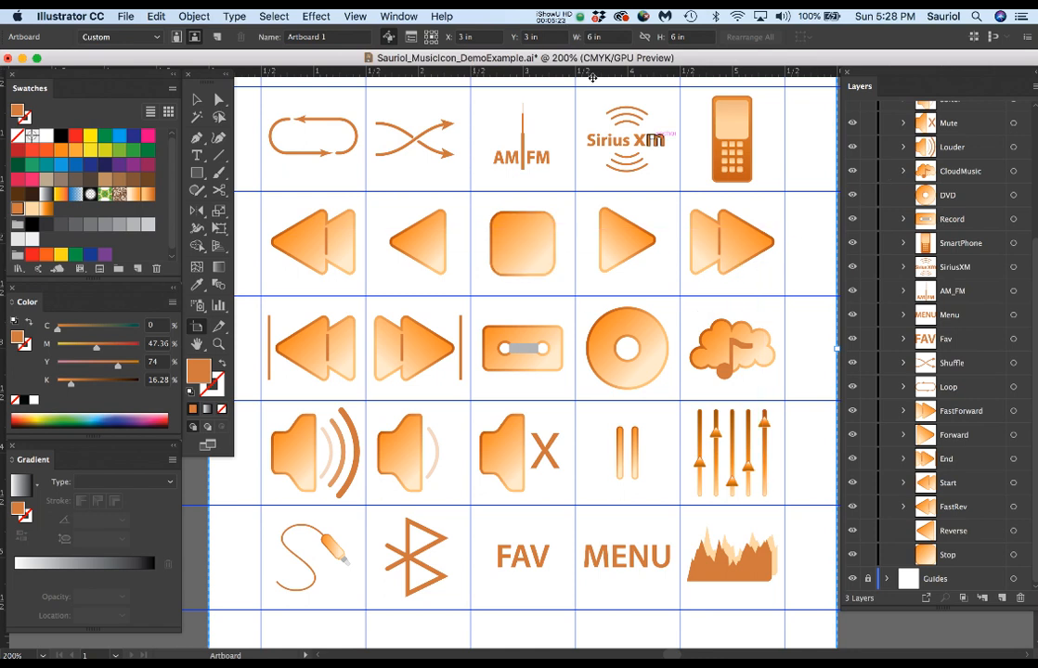
pyautogui.scroll(5, 988, 337)
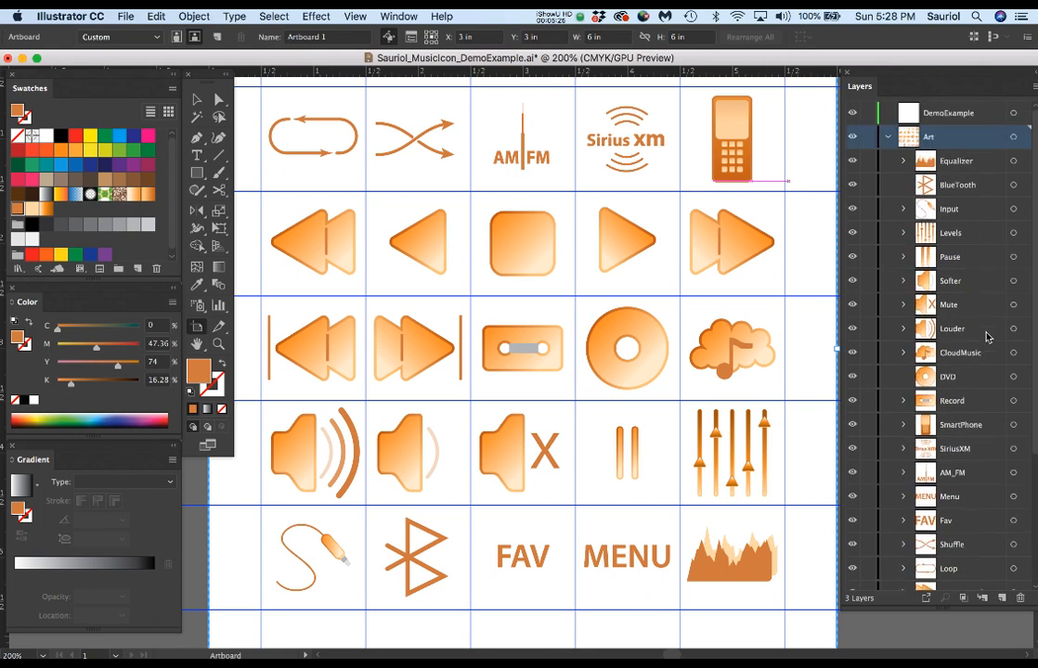
# Collapse the Art layer, select all of its artwork and set the opacity to 30%.
pyautogui.click(888, 136)
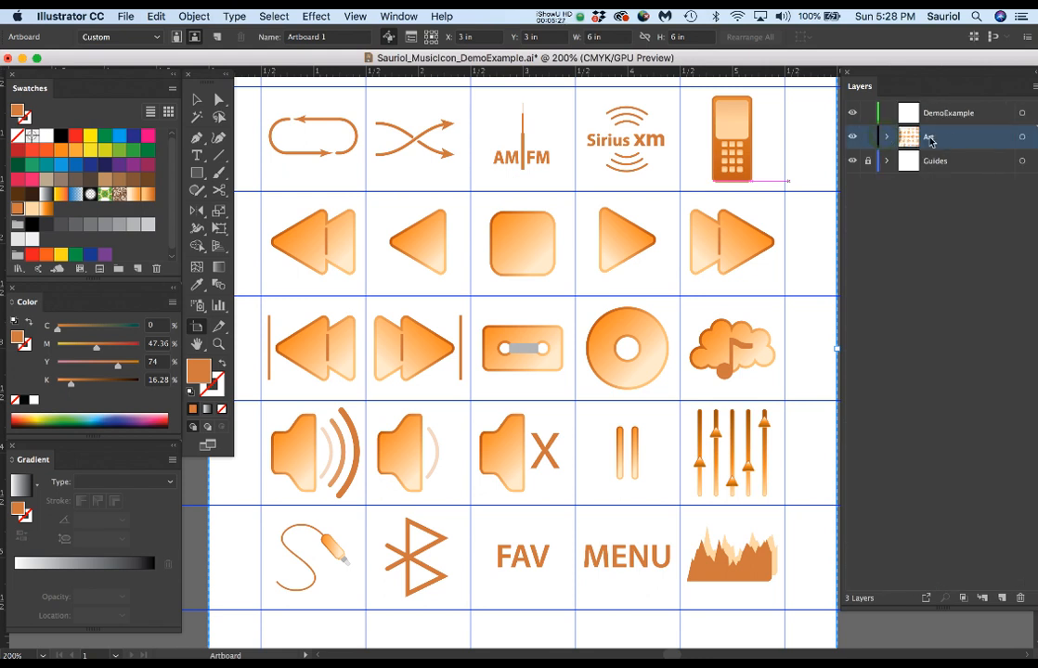
pyautogui.click(1022, 137)
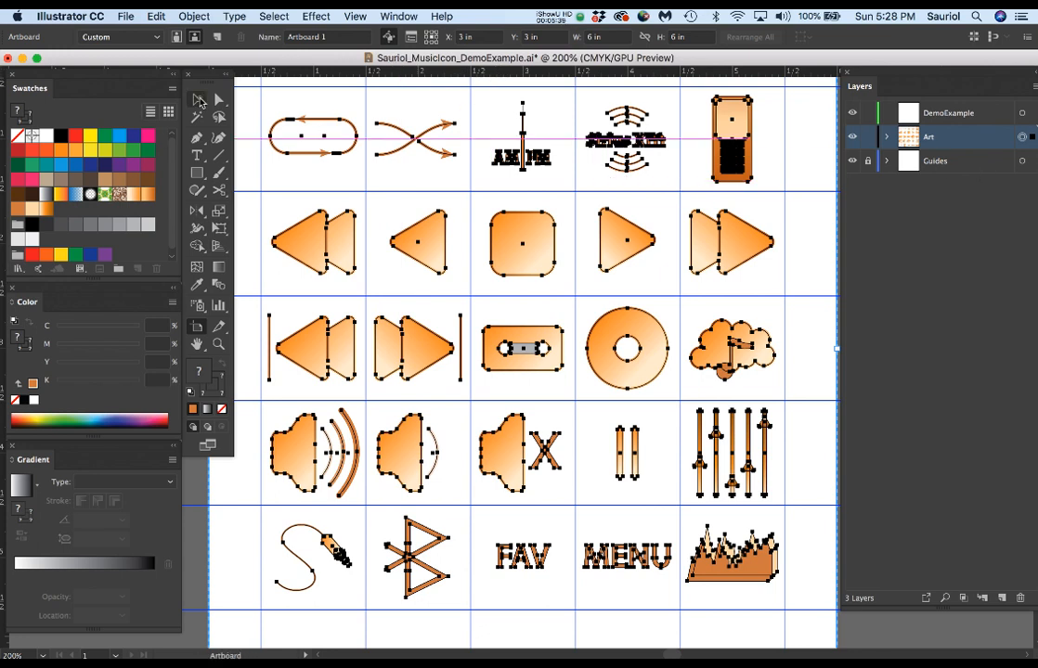
pyautogui.click(196, 99)
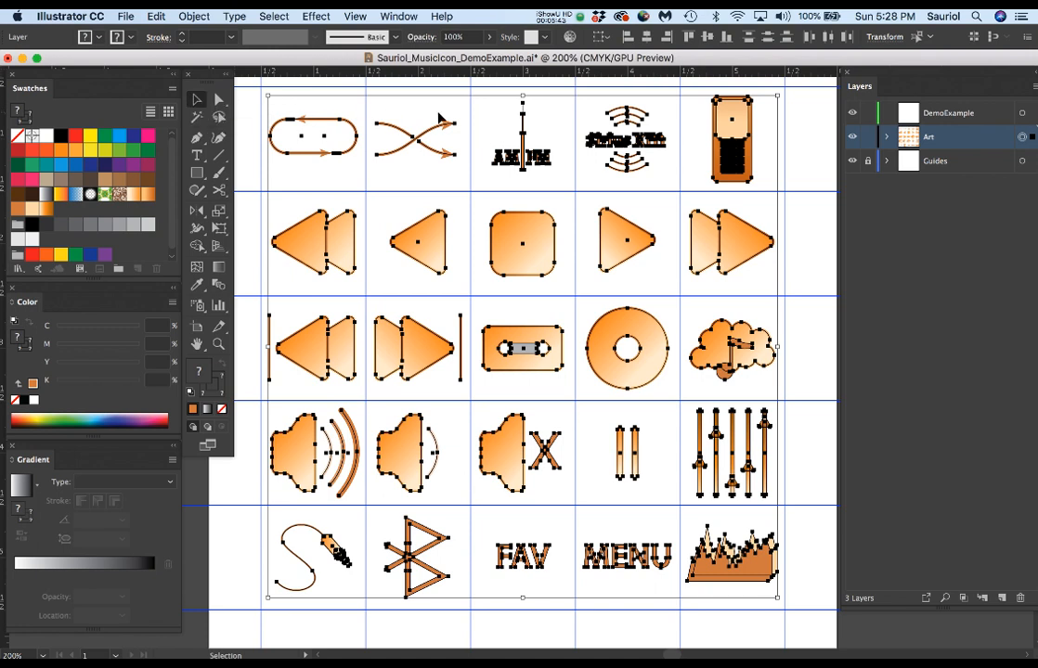
pyautogui.click(448, 37)
pyautogui.write('30')
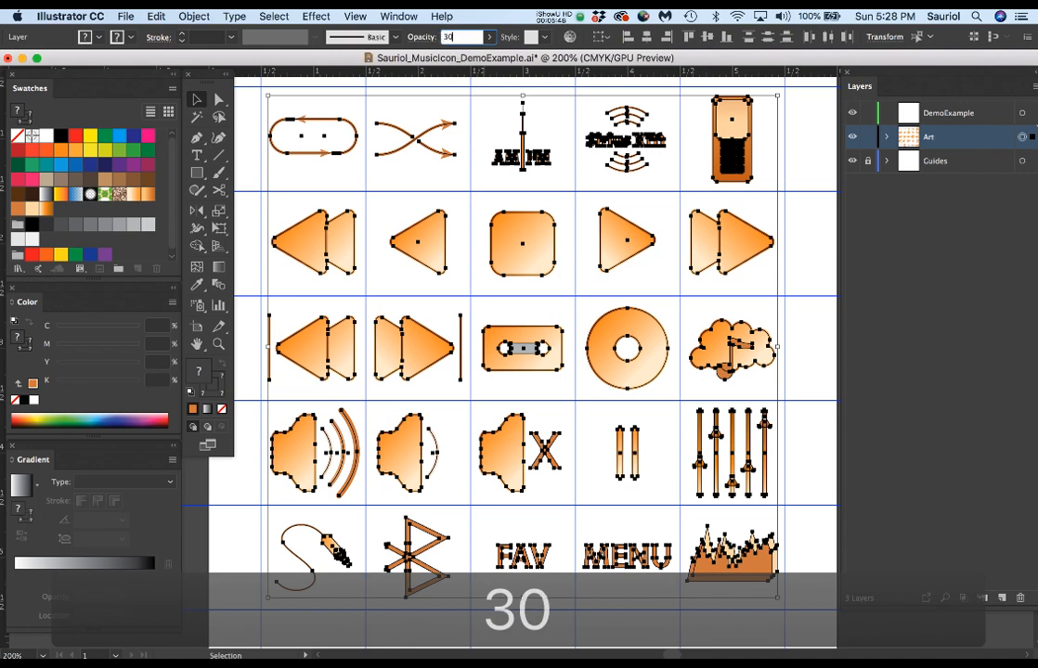
pyautogui.press('Return')
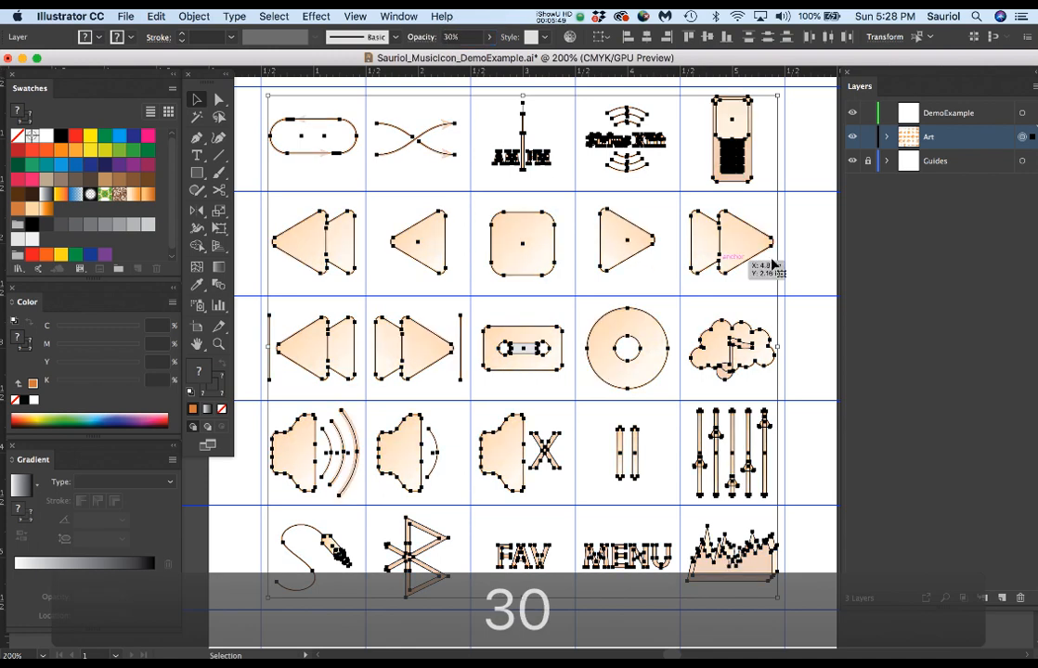
# Lock the Art layer and hide both the Guides and Art layers.
pyautogui.click(868, 136)
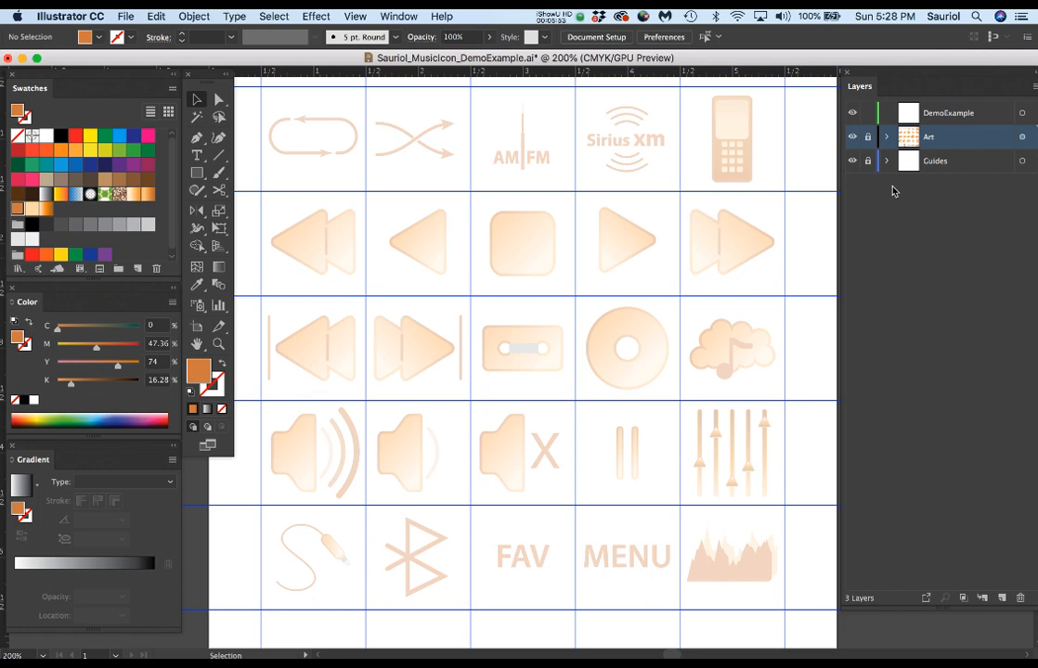
pyautogui.click(851, 162)
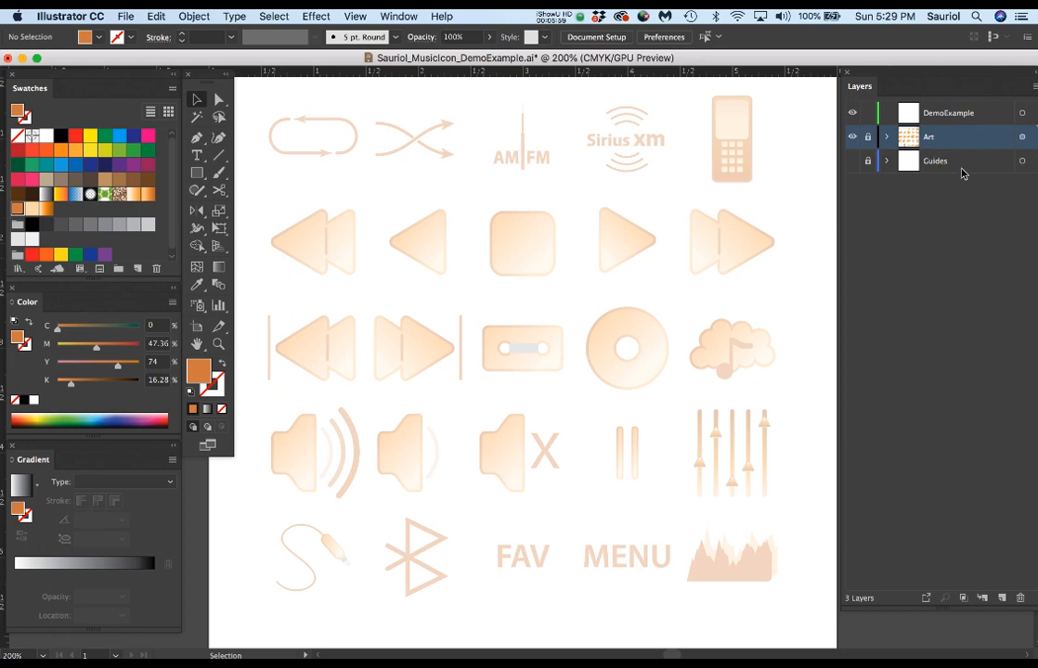
pyautogui.click(852, 137)
pyautogui.press('super+minus')
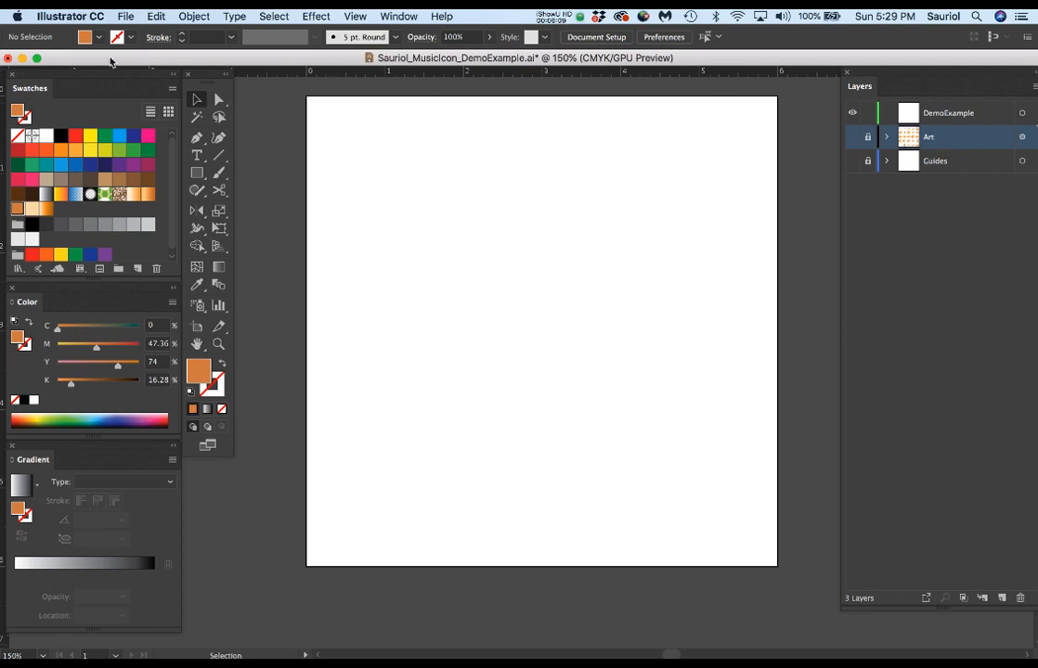
# Move the Tools, Swatches, Color and Gradient panels slightly inward, keeping the three color panels stacked beside the tools.
pyautogui.moveTo(111, 59); pyautogui.dragTo(116, 57)
pyautogui.moveTo(198, 84); pyautogui.dragTo(214, 103)
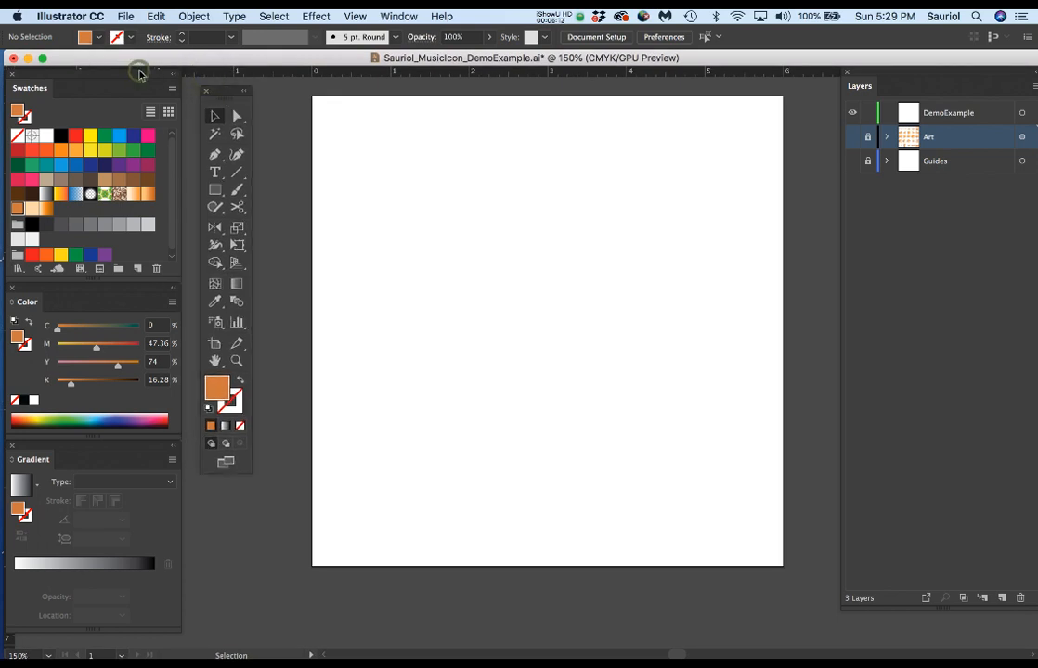
pyautogui.moveTo(139, 74); pyautogui.dragTo(157, 82)
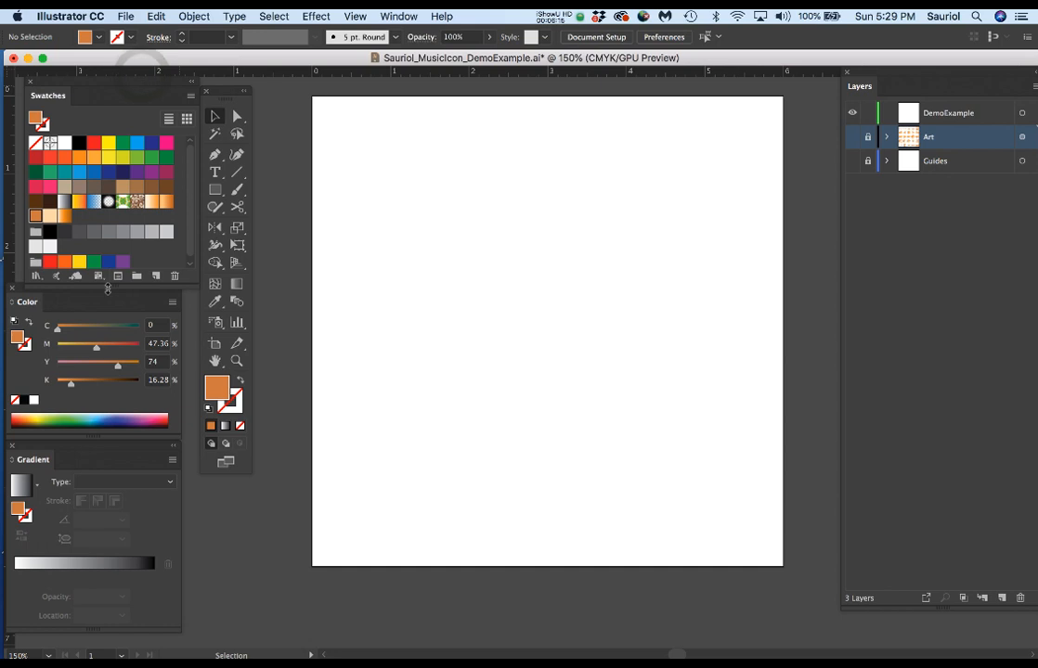
pyautogui.moveTo(34, 303); pyautogui.dragTo(85, 392)
pyautogui.moveTo(97, 457); pyautogui.dragTo(121, 451)
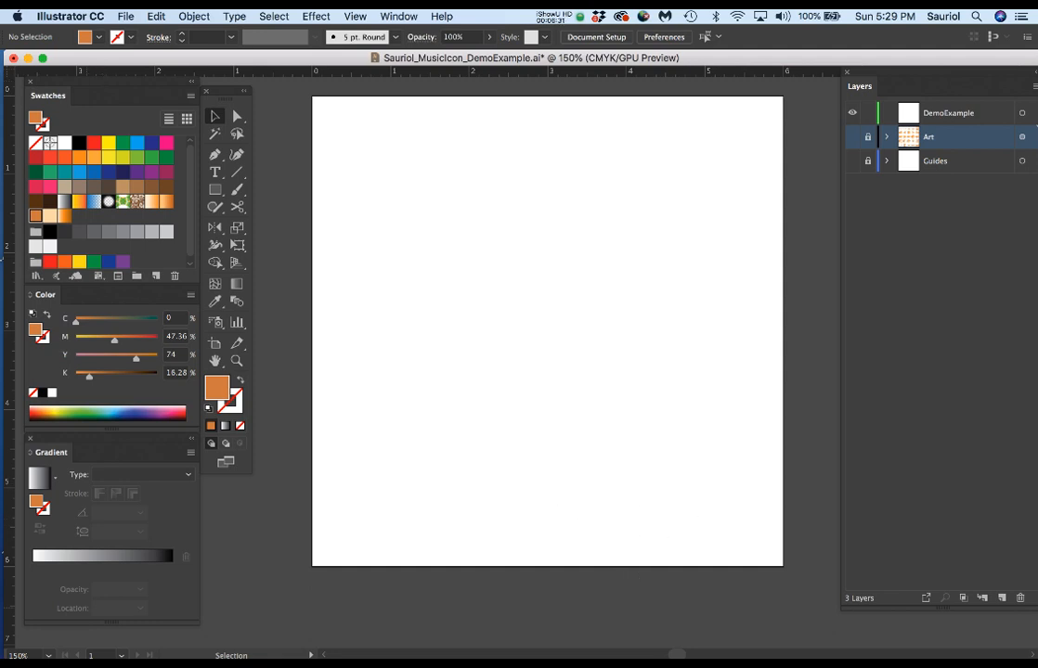
# Resize and reposition the document window beside the tools with the whole artboard in view, and move the Layers panel inward.
pyautogui.moveTo(1037, 660); pyautogui.dragTo(815, 657)
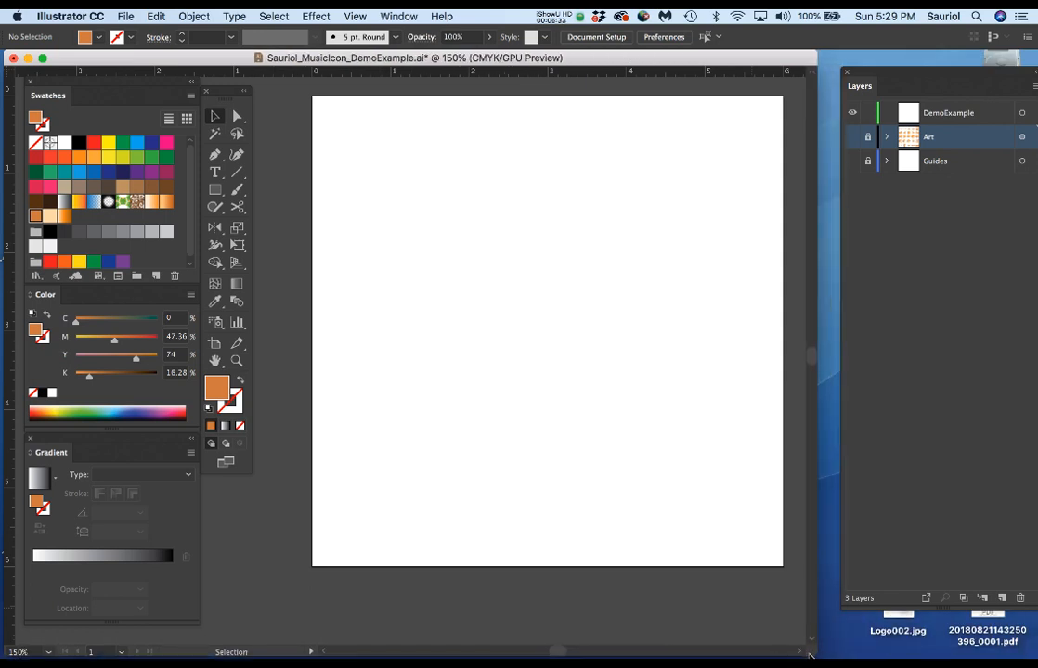
pyautogui.moveTo(228, 56); pyautogui.dragTo(479, 57)
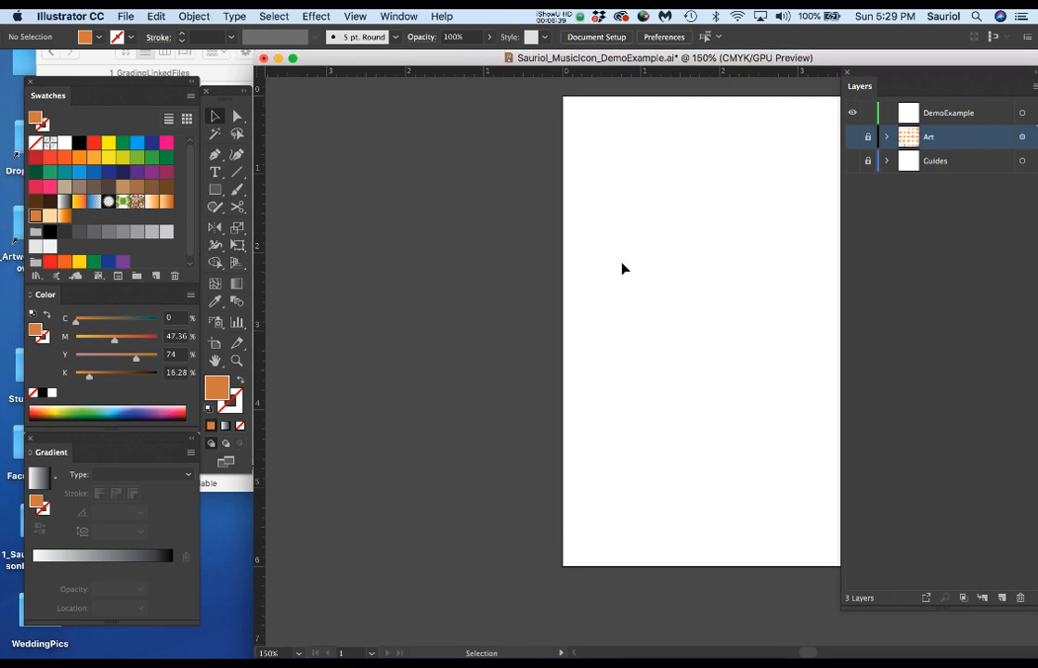
pyautogui.moveTo(663, 269); pyautogui.dragTo(404, 302)
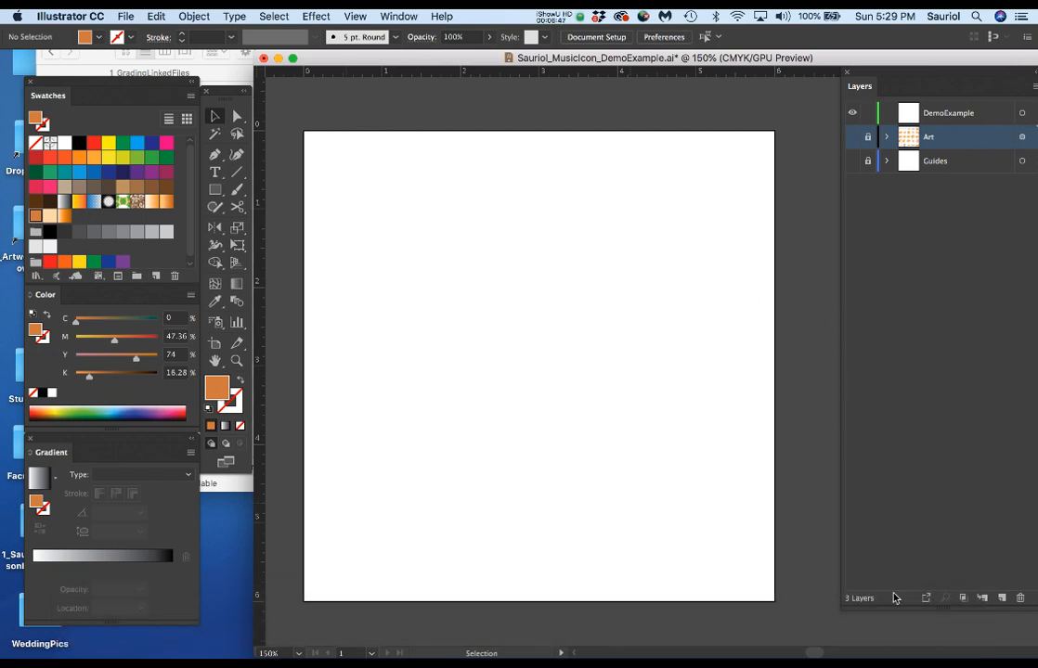
pyautogui.moveTo(675, 57); pyautogui.dragTo(569, 58)
pyautogui.moveTo(958, 655); pyautogui.dragTo(866, 652)
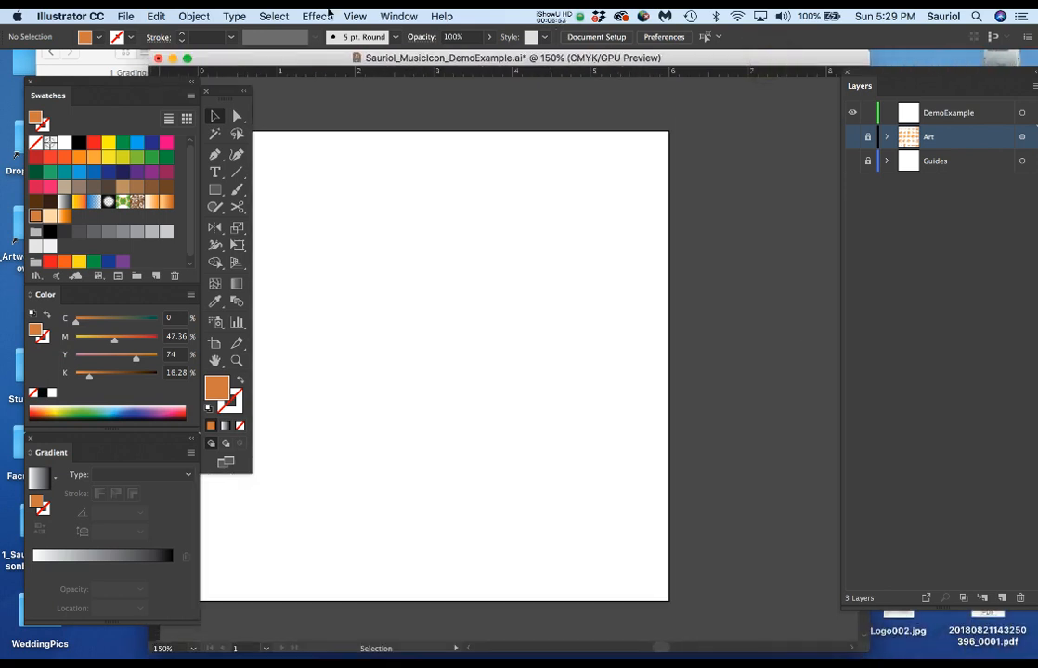
pyautogui.moveTo(264, 61); pyautogui.dragTo(369, 59)
pyautogui.click(896, 213)
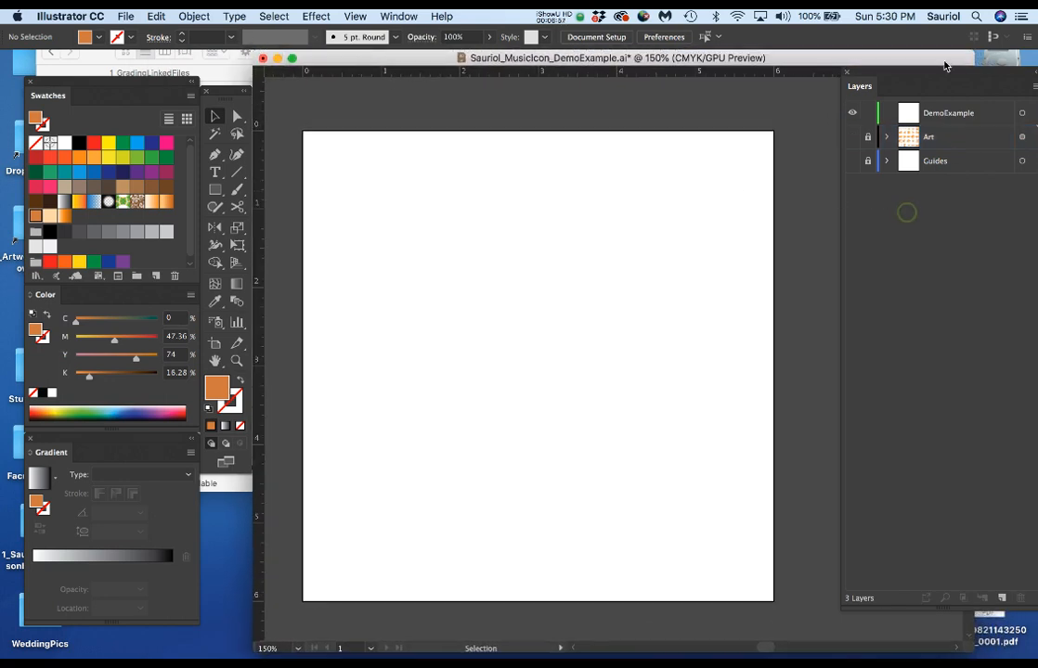
pyautogui.moveTo(943, 79); pyautogui.dragTo(899, 81)
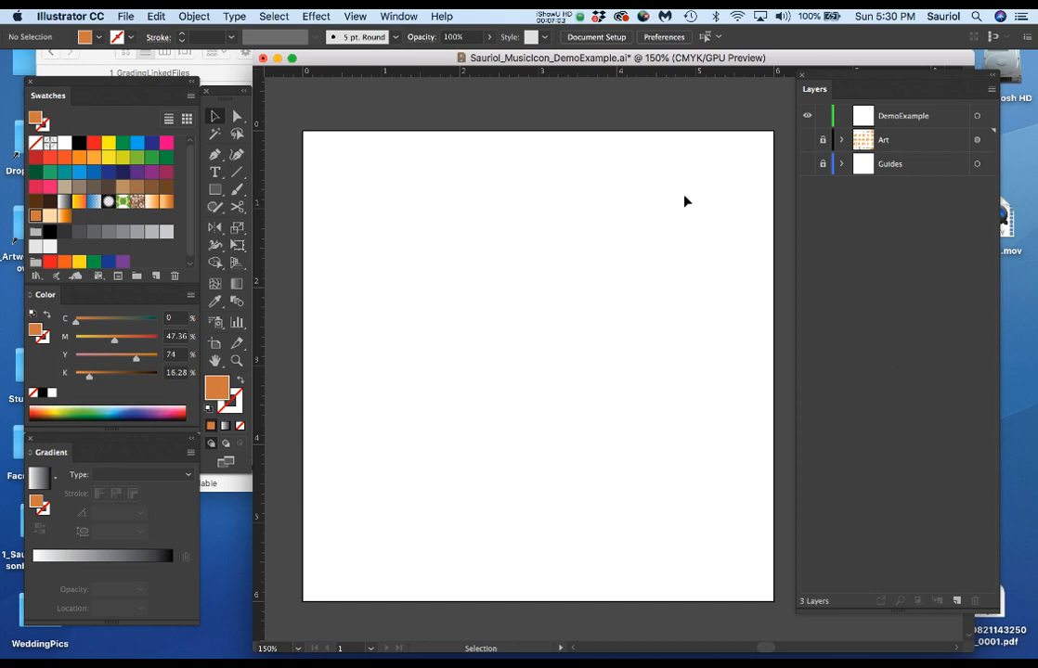
# Create a new document with the preset settings and enlarge the row thumbnails in its Layers list.
pyautogui.press('super+n')
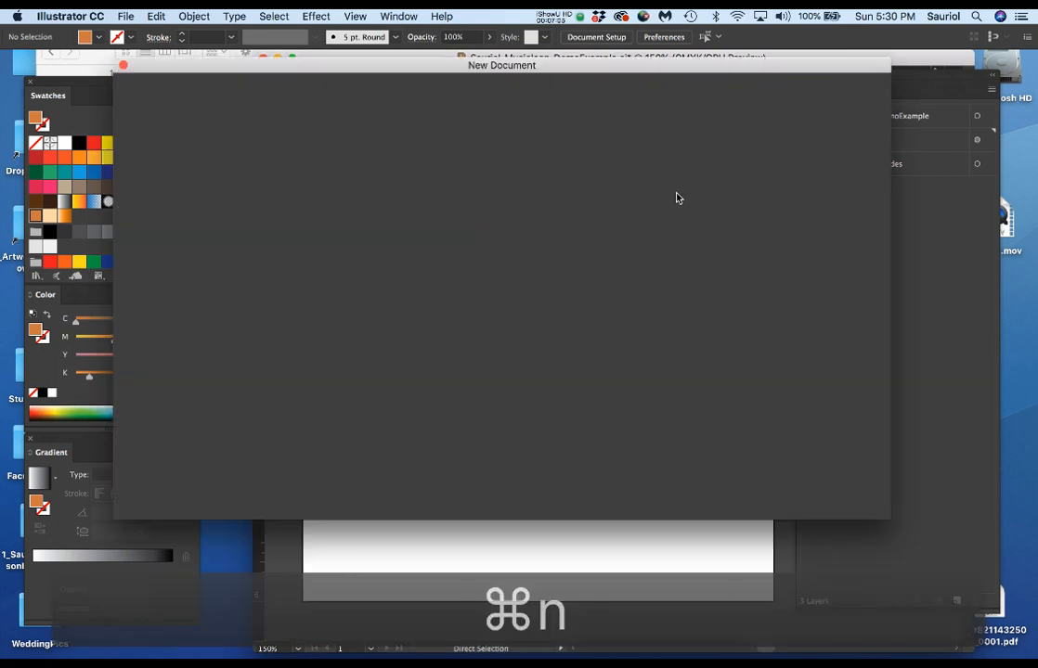
pyautogui.press('Return')
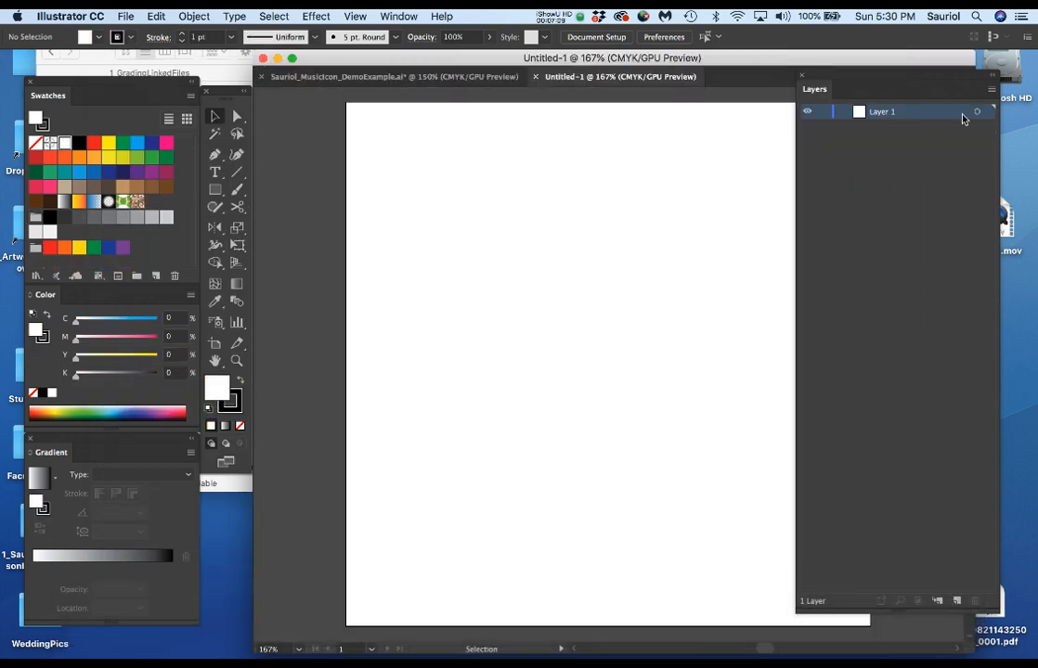
pyautogui.click(991, 90)
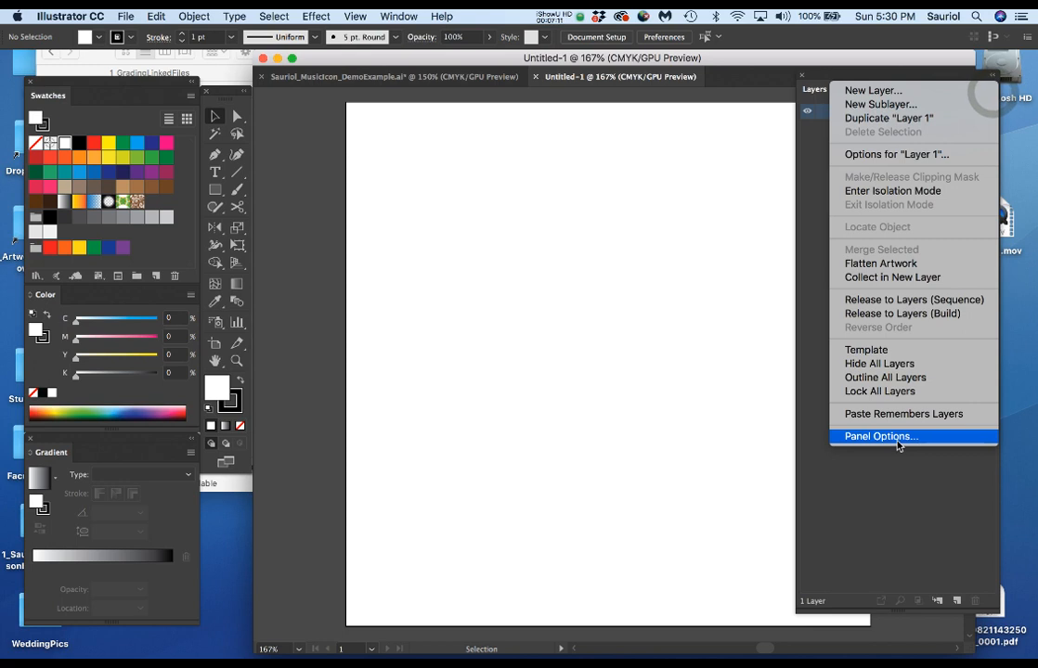
pyautogui.click(897, 437)
pyautogui.click(21, 206)
pyautogui.click(149, 376)
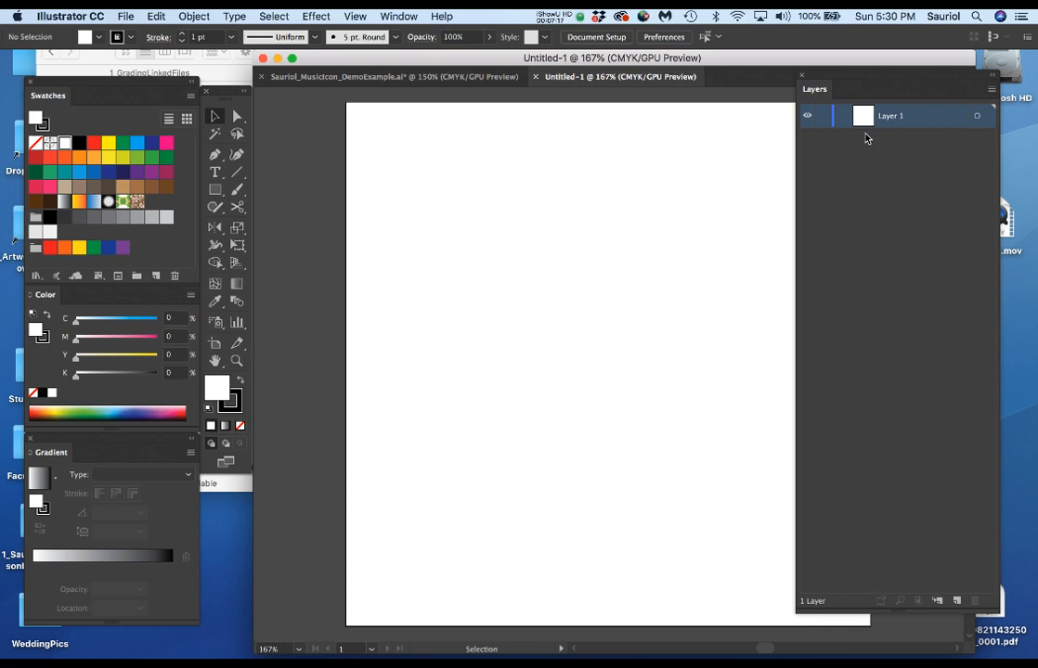
# Rename Layer 1 as Guides and move the Layers panel clear of the artboard.
pyautogui.doubleClick(890, 117)
pyautogui.write('Guides')
pyautogui.press('Return')
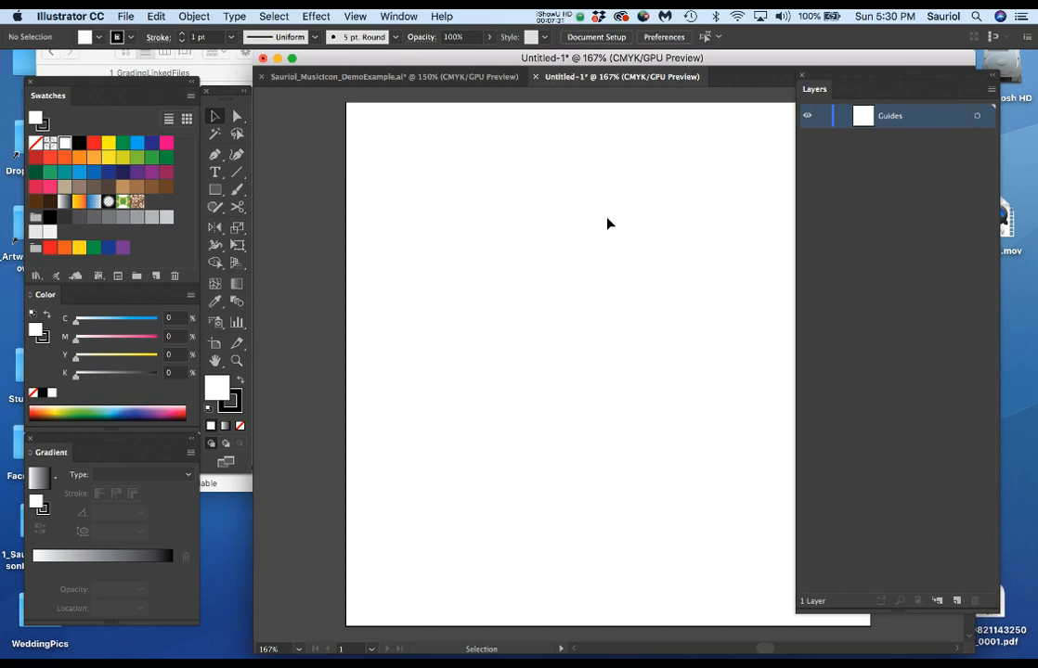
pyautogui.press('space')
pyautogui.moveTo(609, 224); pyautogui.dragTo(528, 217)
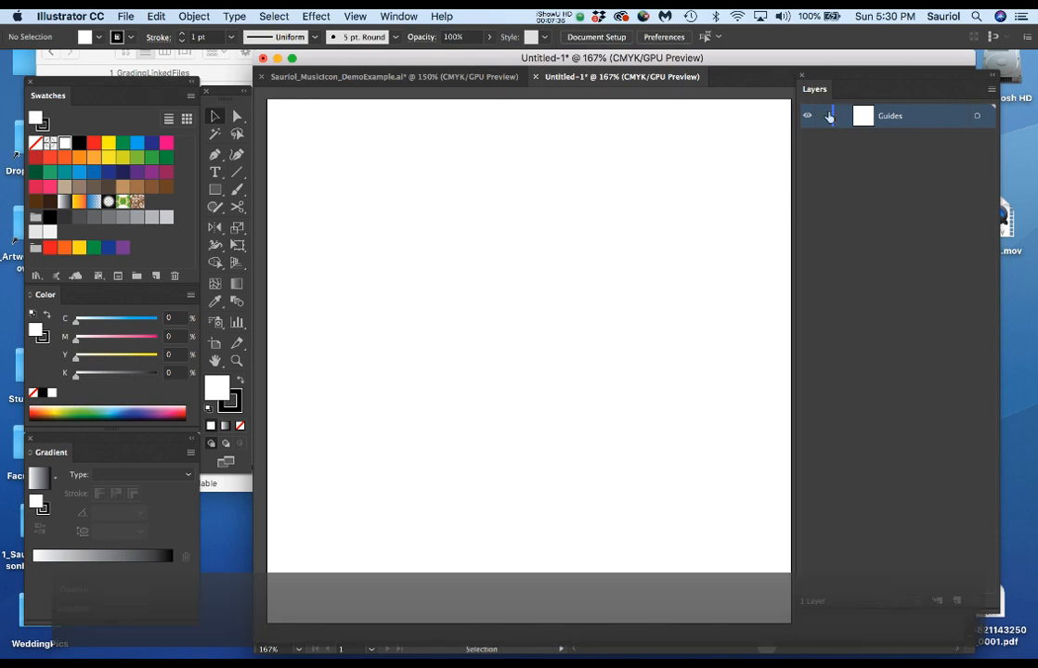
pyautogui.moveTo(854, 84); pyautogui.dragTo(881, 87)
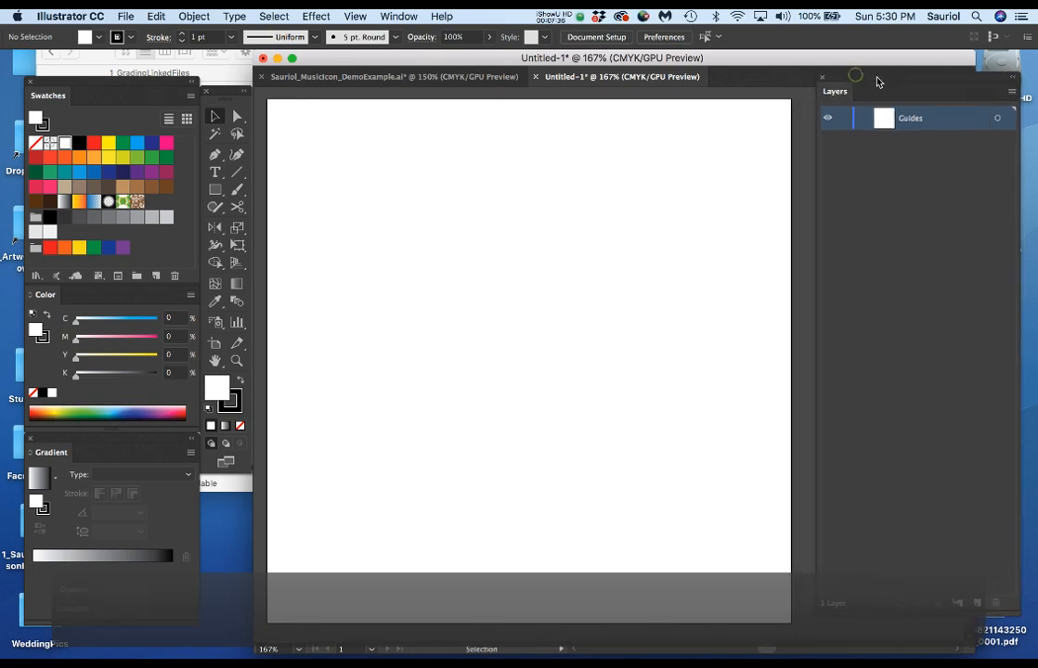
# Check in the guide options whether the new document's guides are locked.
pyautogui.click(354, 16)
pyautogui.moveTo(465, 444)
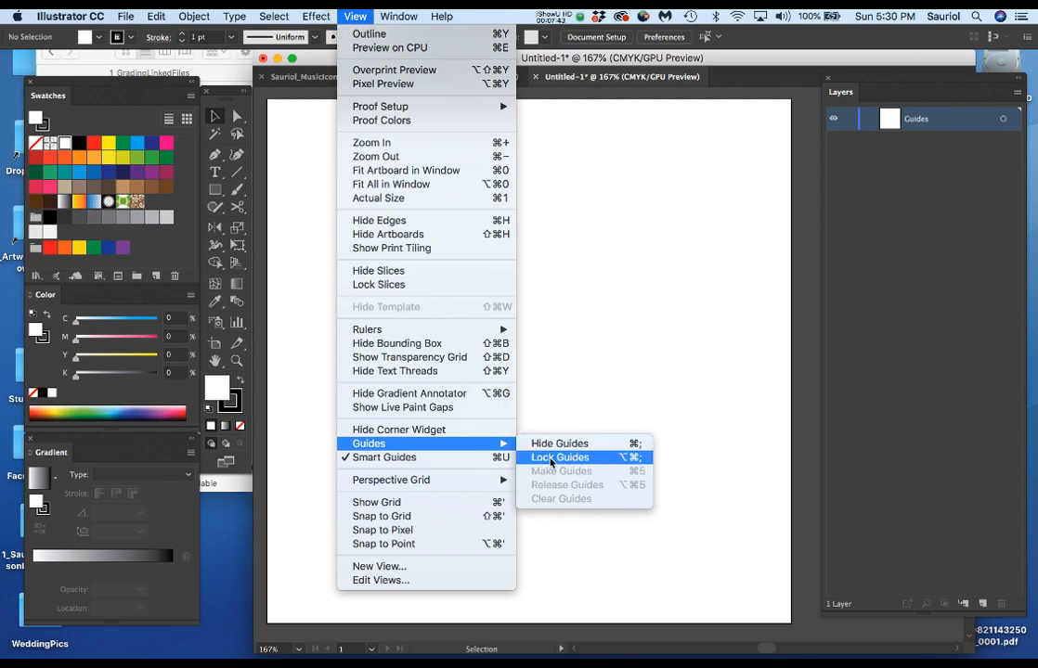
pyautogui.click(616, 341)
pyautogui.press('a')
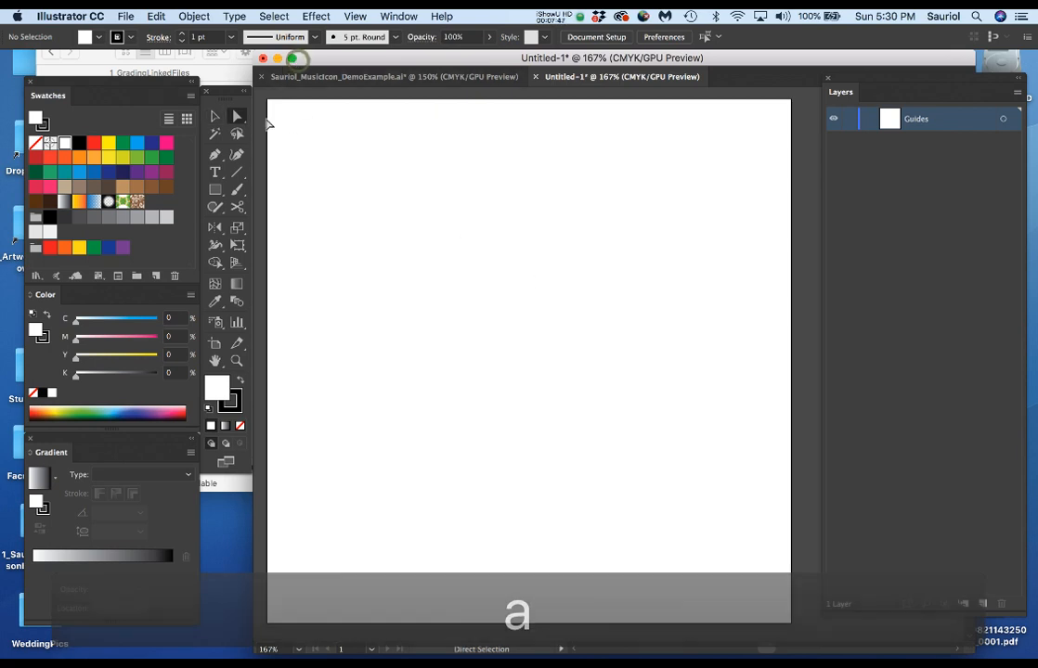
# Show the rulers in the new document and choose inches as their unit.
pyautogui.press('space')
pyautogui.moveTo(367, 245)
pyautogui.mouseDown()
pyautogui.moveTo(440, 244)
pyautogui.moveTo(384, 239)
pyautogui.mouseUp()
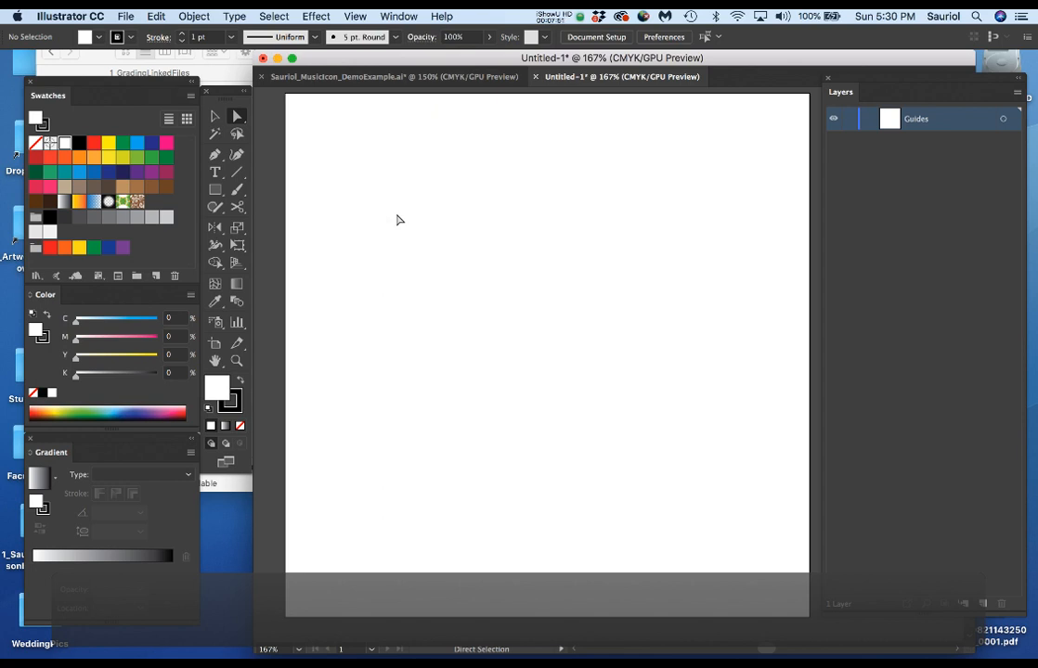
pyautogui.press('v')
pyautogui.press('super+r')
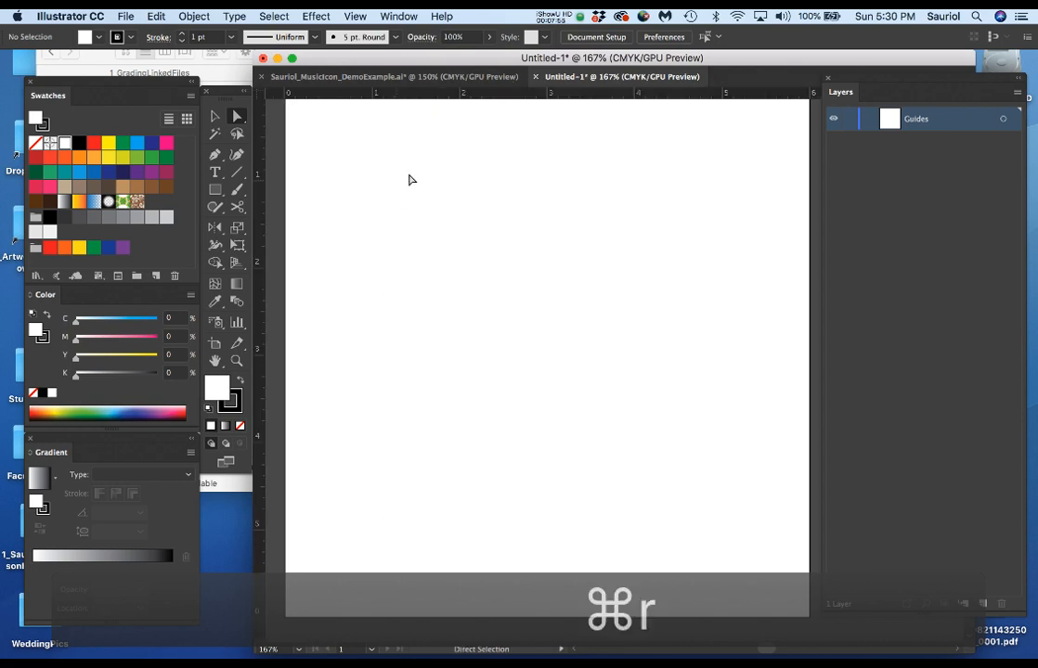
pyautogui.rightClick(418, 94)
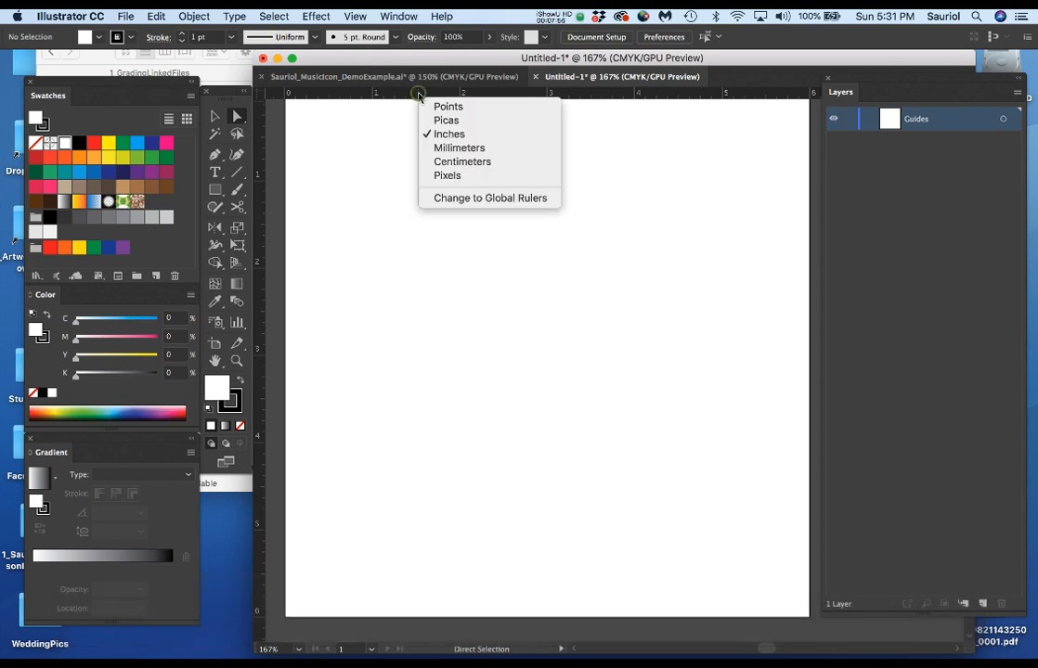
pyautogui.click(439, 136)
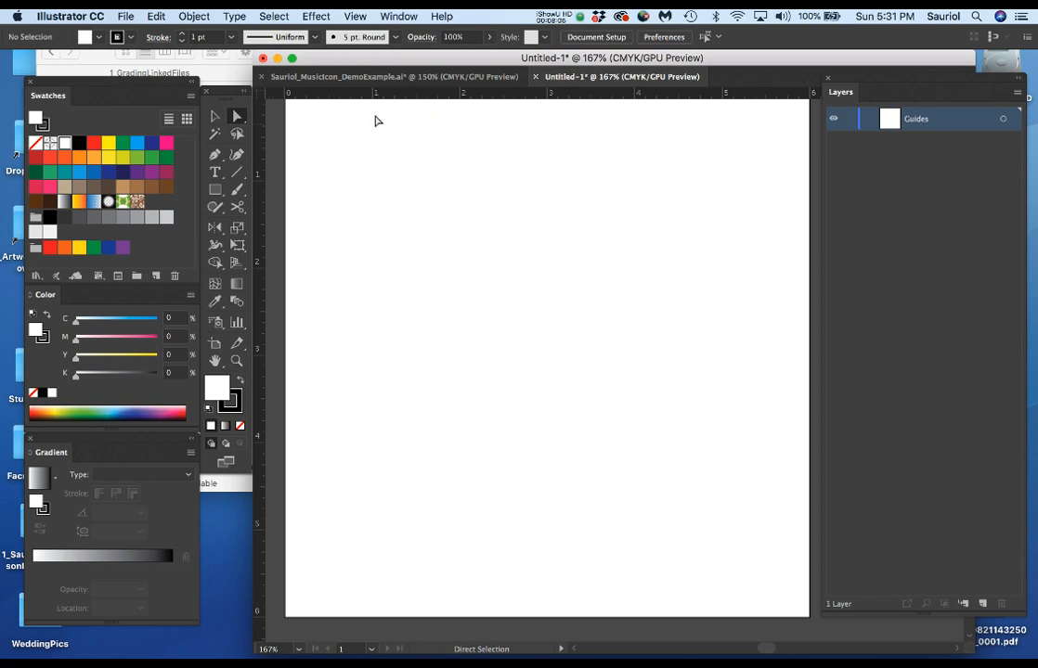
# Show the Guides layer in the music icon demo document to review its guide grid, and return to the Untitled-1 document.
pyautogui.click(501, 76)
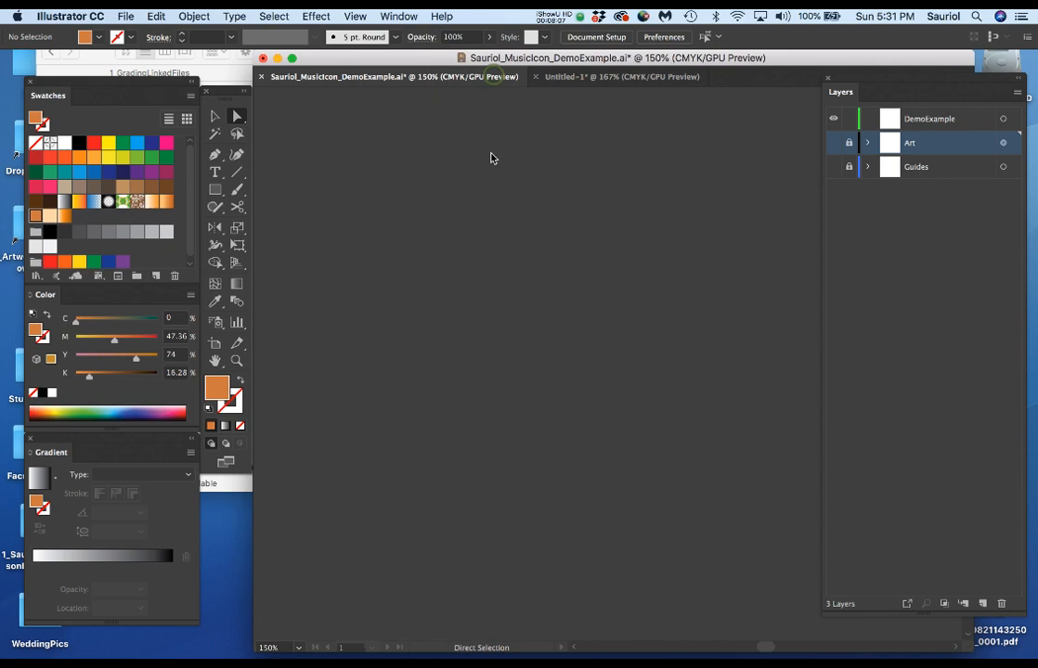
pyautogui.click(834, 168)
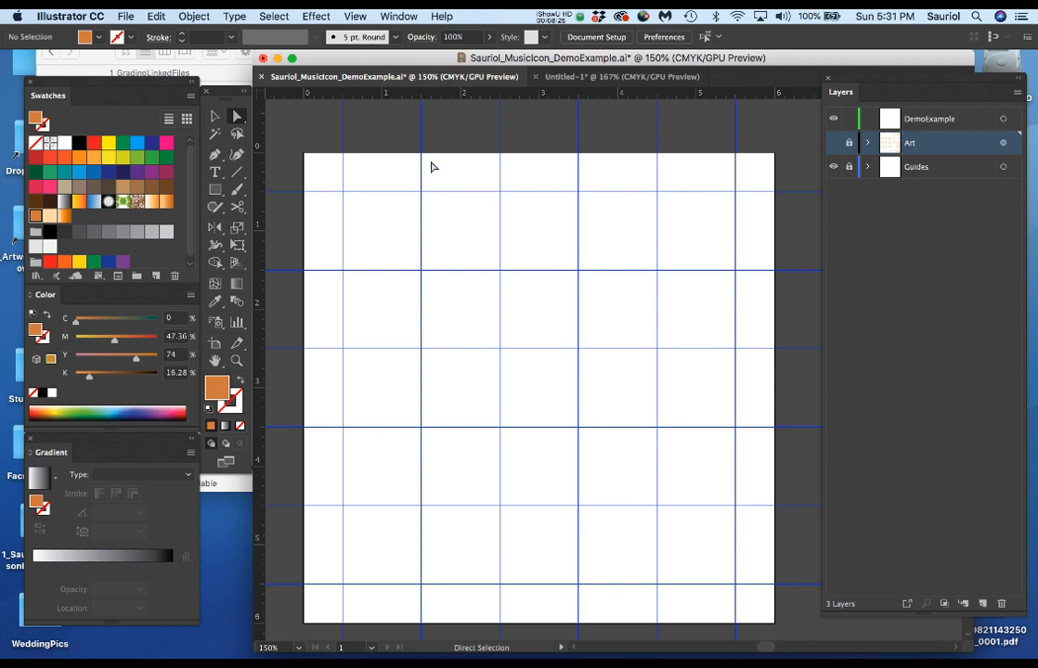
pyautogui.click(570, 77)
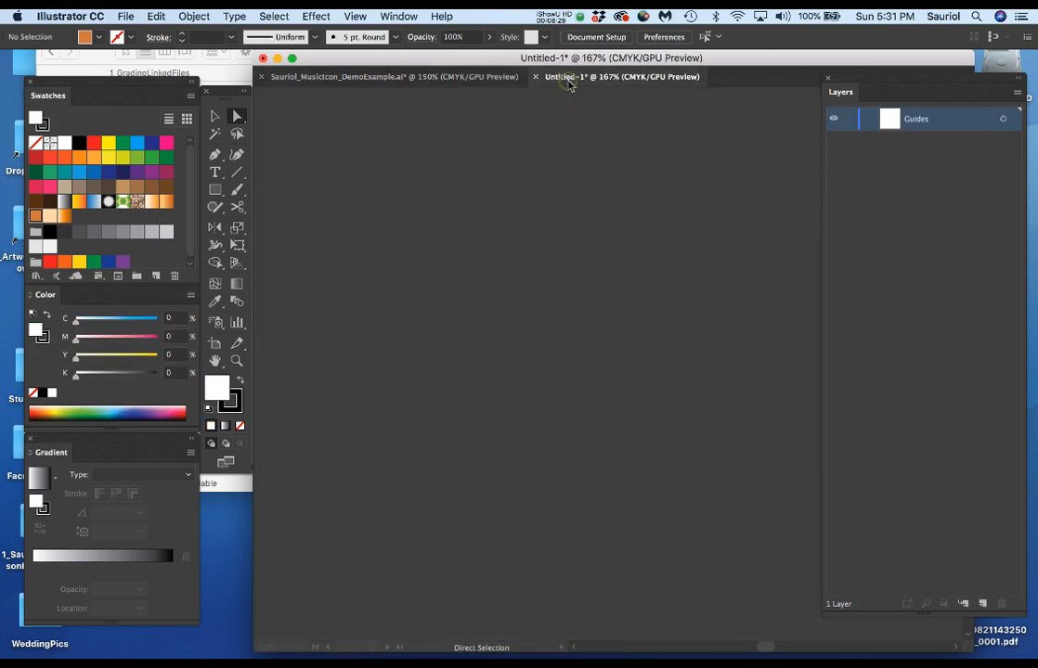
# Place a vertical guide at about 0.5 in from the artboard's left edge on the Guides layer.
pyautogui.press('space')
pyautogui.moveTo(520, 212)
pyautogui.mouseDown()
pyautogui.moveTo(515, 232)
pyautogui.moveTo(518, 222)
pyautogui.mouseUp()
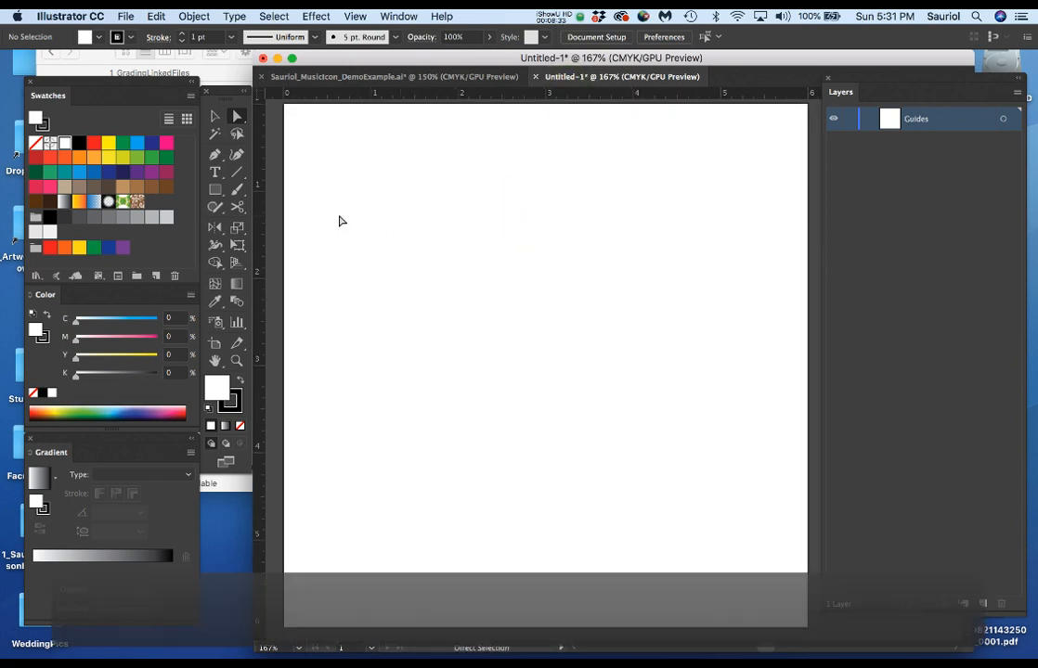
pyautogui.moveTo(263, 164); pyautogui.dragTo(328, 161)
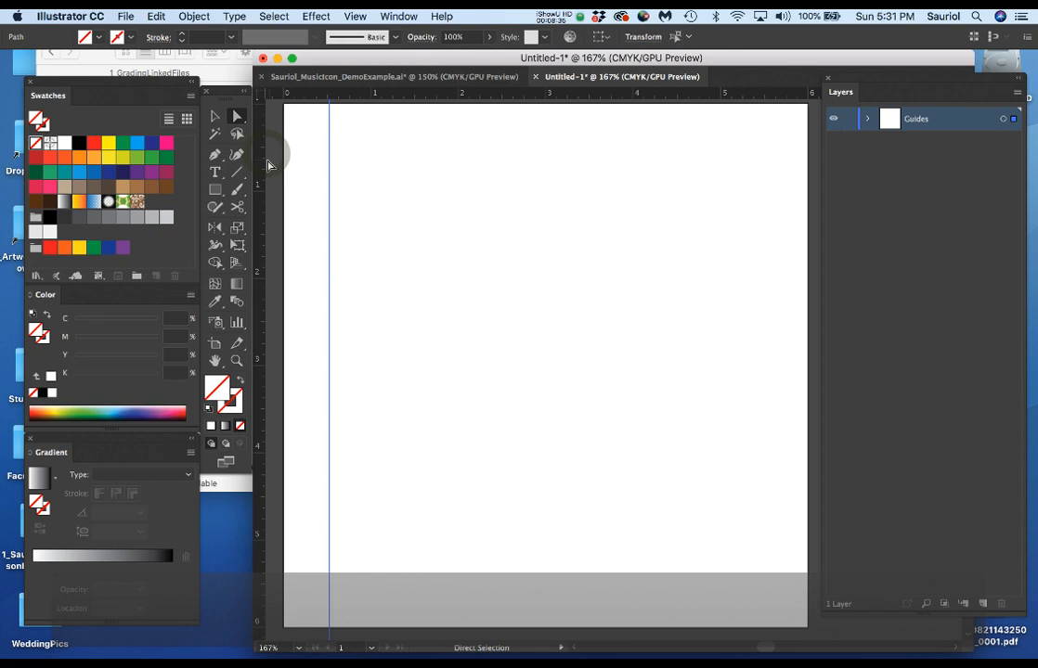
# Place five more vertical guides to the right of the first one, at freehand positions up to about 2.15 in.
pyautogui.moveTo(261, 169); pyautogui.dragTo(382, 191)
pyautogui.moveTo(273, 183); pyautogui.dragTo(400, 186)
pyautogui.moveTo(266, 183); pyautogui.dragTo(442, 192)
pyautogui.moveTo(259, 178); pyautogui.dragTo(471, 193)
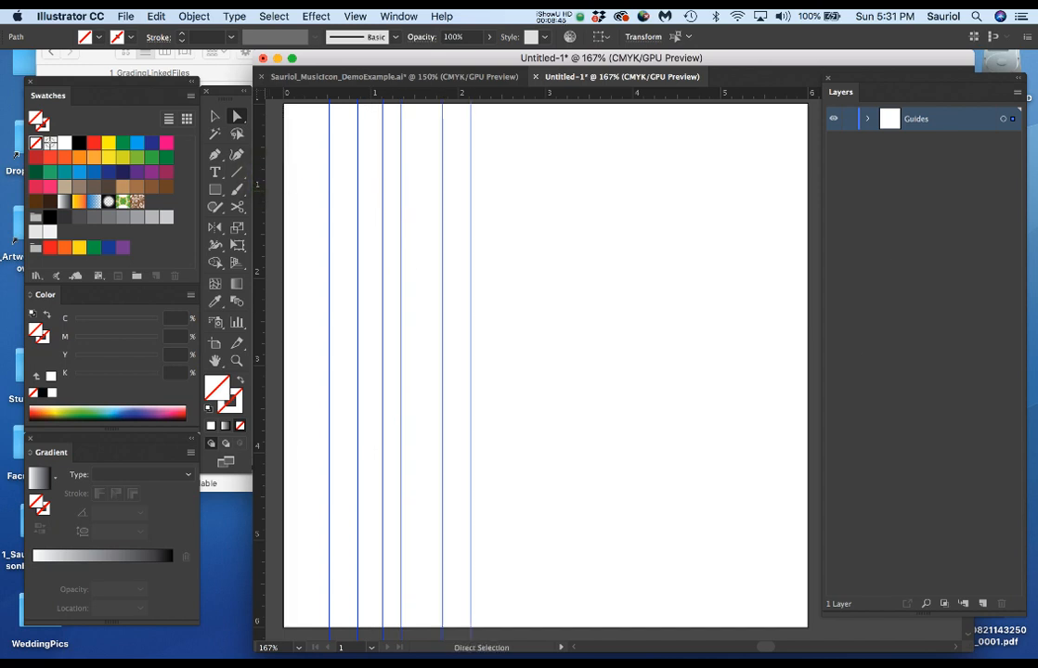
# Show the Transform settings for the last vertical guide and set the reference point to the center.
pyautogui.hotkey('shift', 'F8')
pyautogui.moveTo(704, 307); pyautogui.dragTo(636, 232)
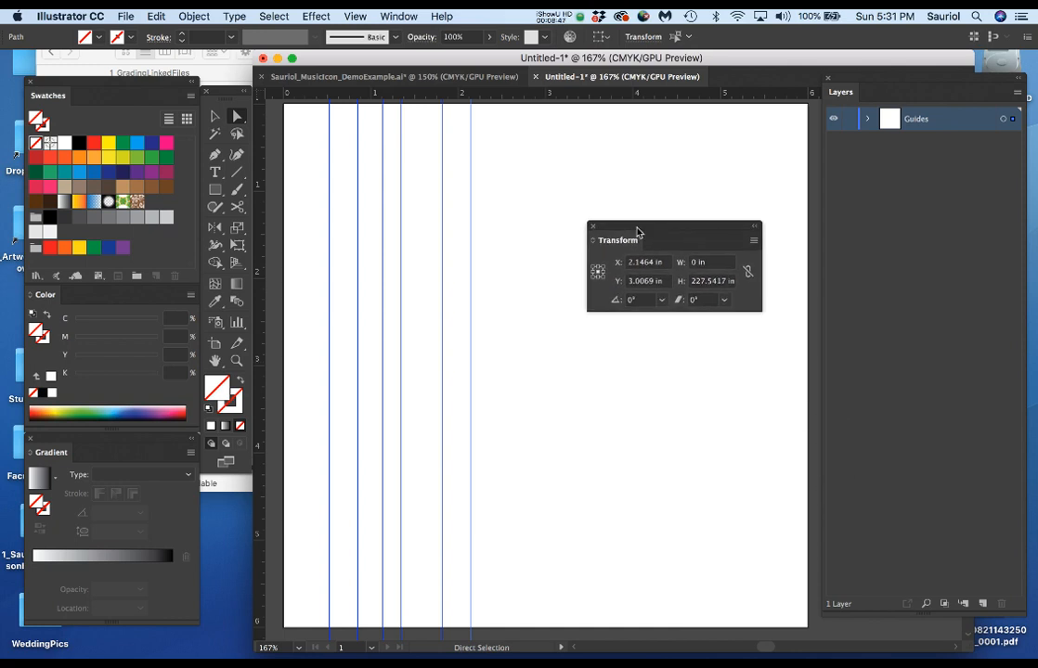
pyautogui.click(598, 273)
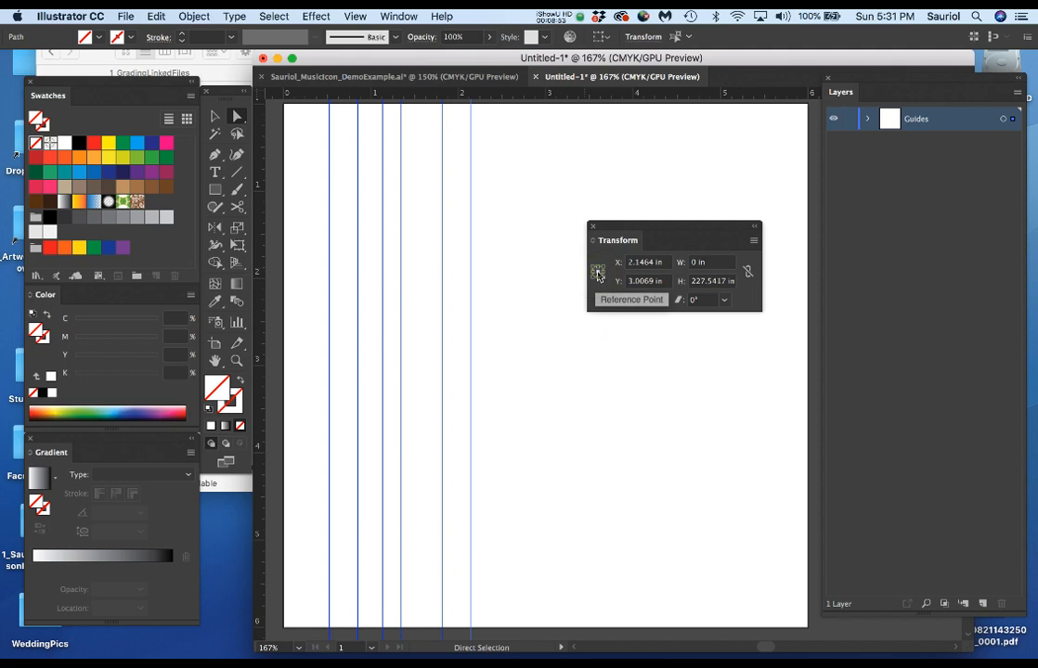
pyautogui.click(595, 270)
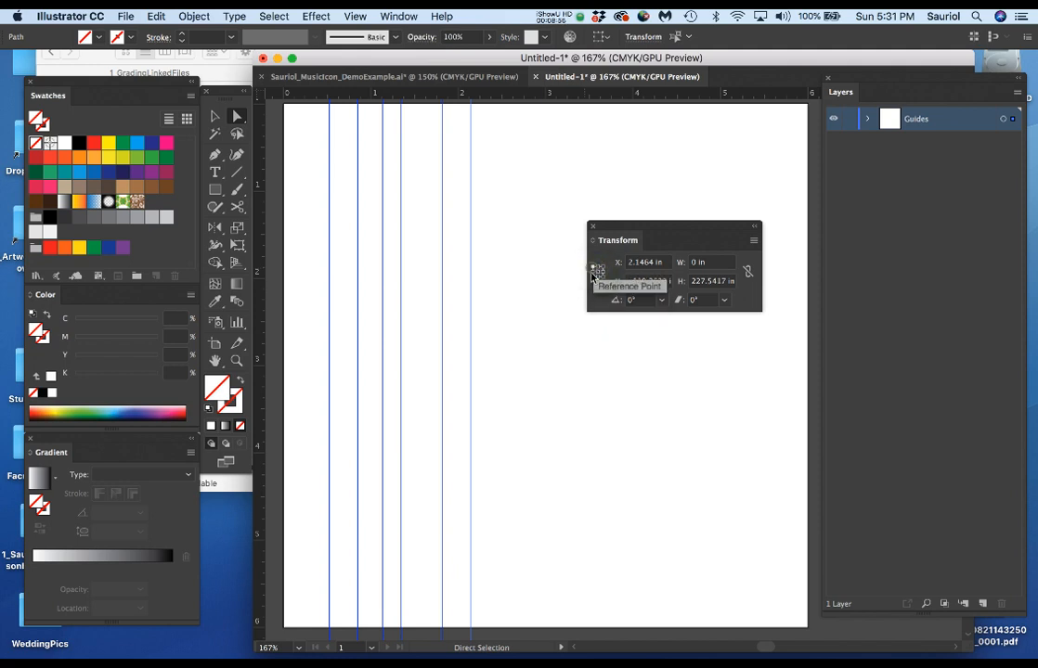
pyautogui.click(594, 273)
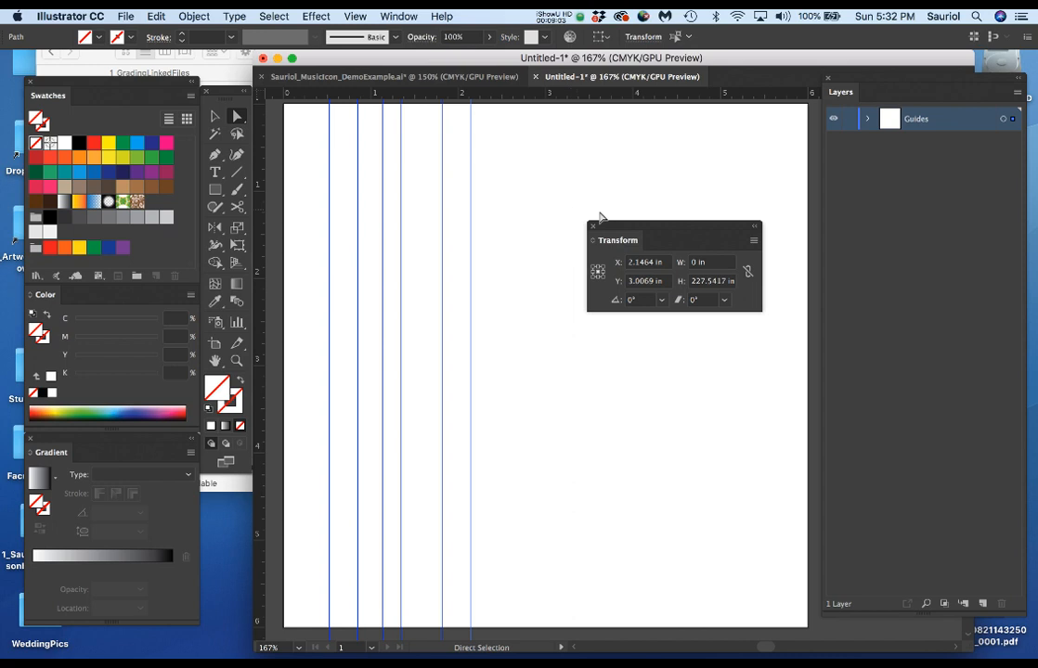
# Reposition the rightmost vertical guide to exactly X 5.5 in and move the Transform settings clear of the guides.
pyautogui.click(462, 192)
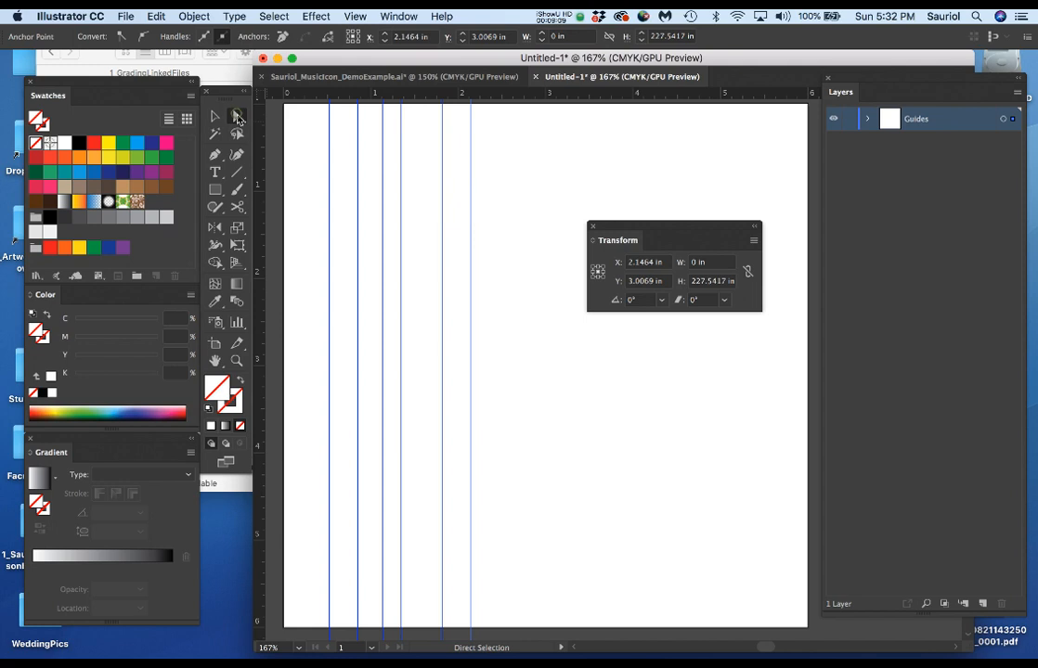
pyautogui.click(459, 164)
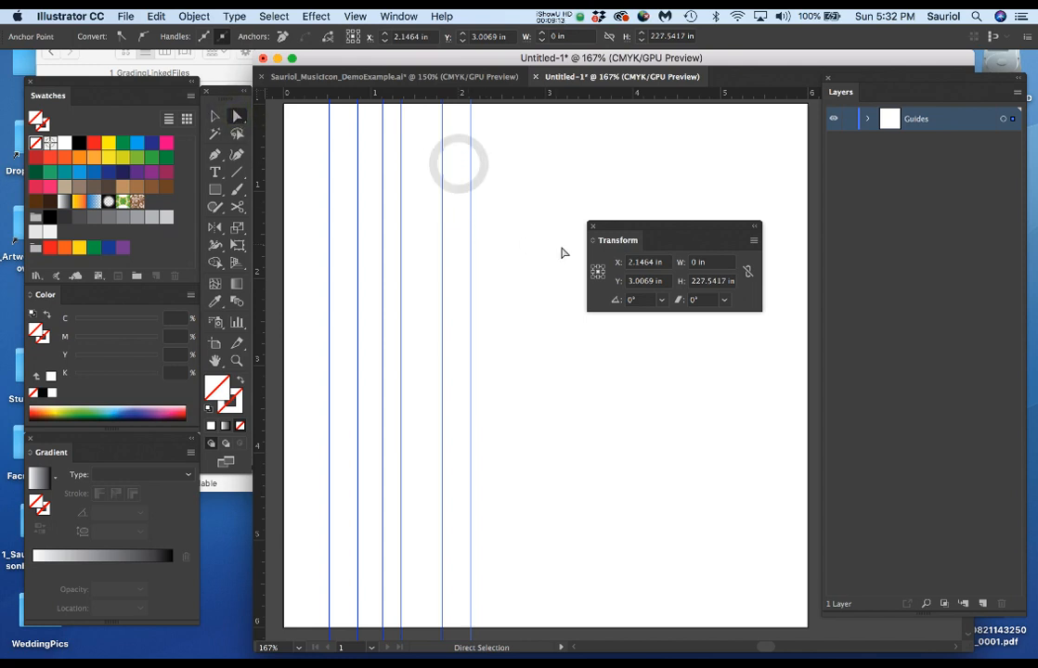
pyautogui.click(663, 266)
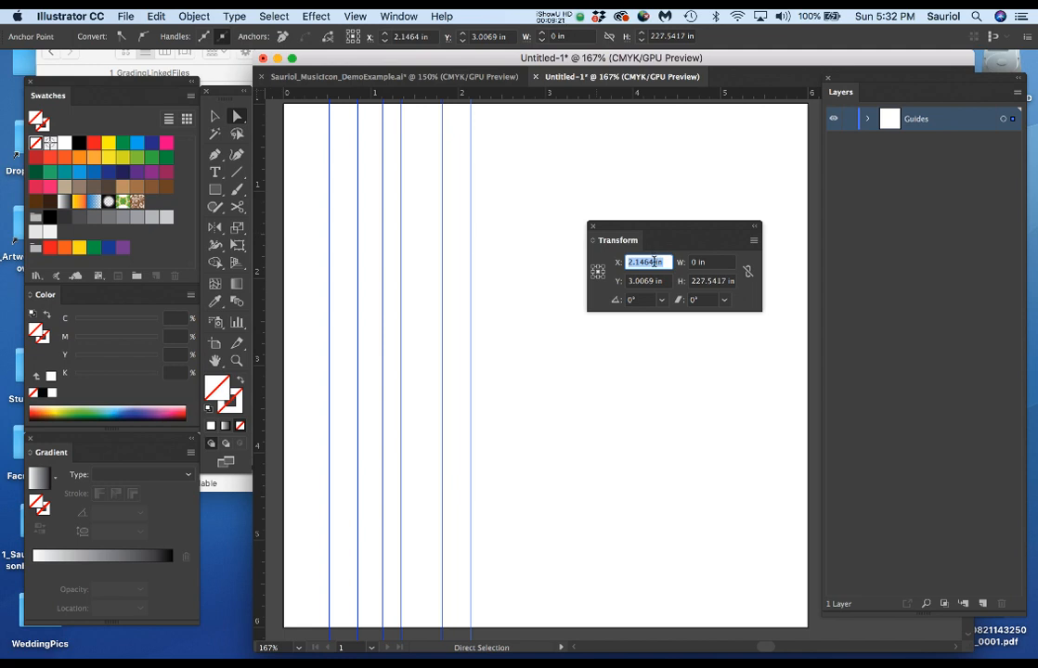
pyautogui.write('5.5')
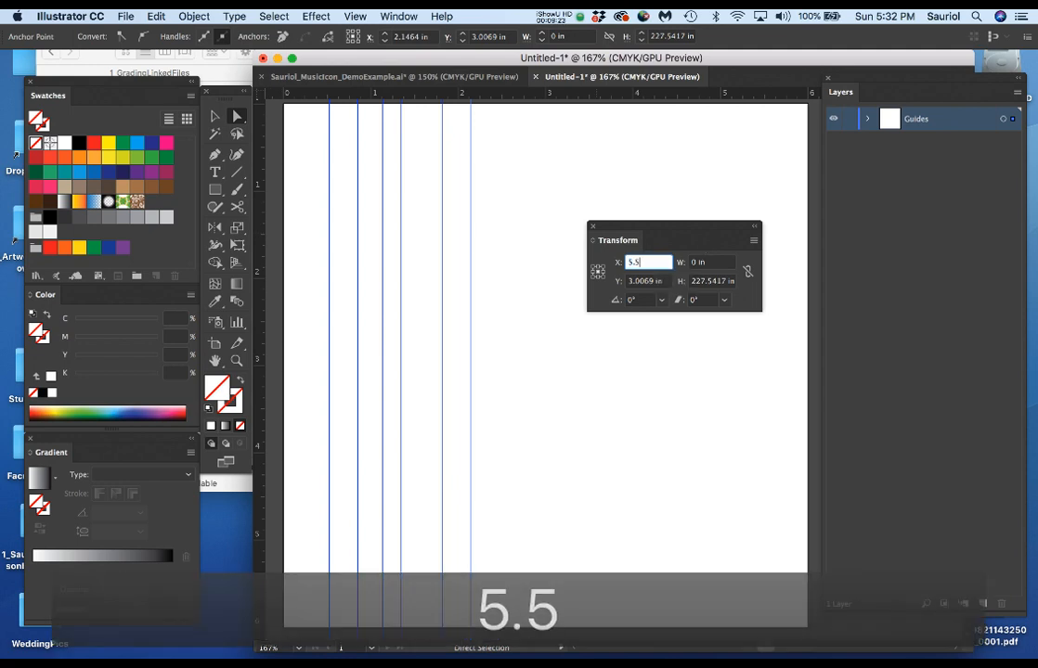
pyautogui.press('Return')
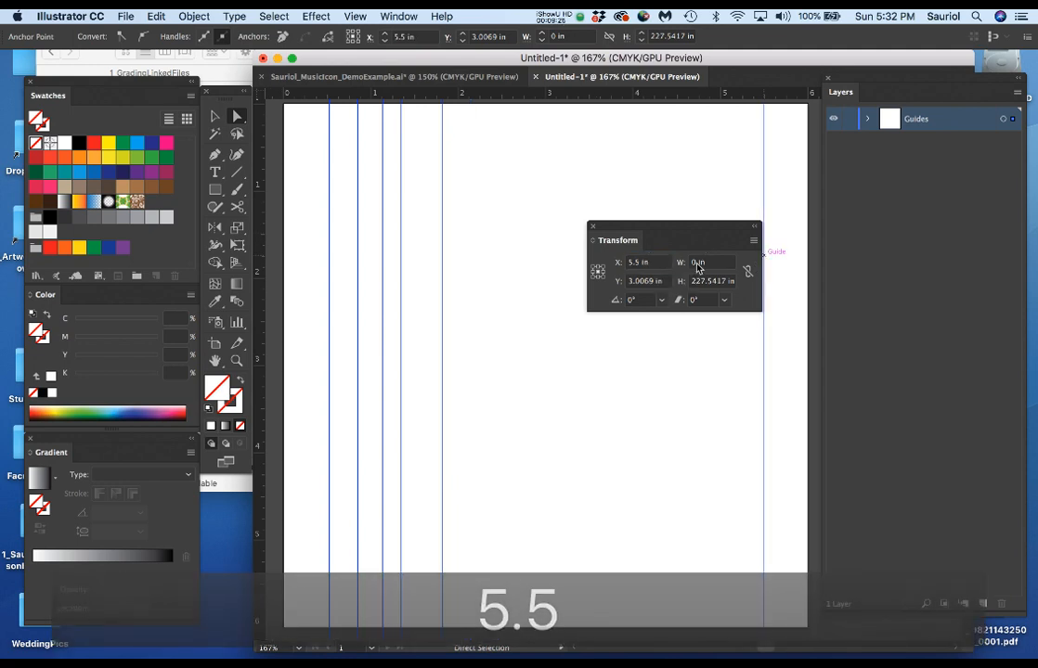
pyautogui.moveTo(706, 228); pyautogui.dragTo(608, 485)
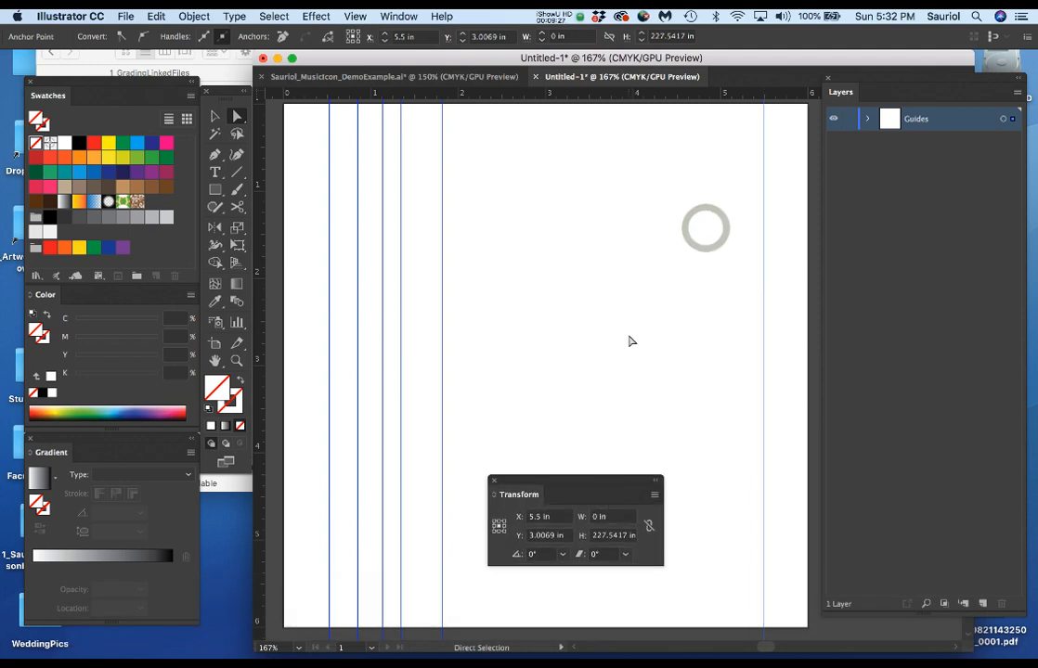
# Reposition the vertical guide at about 1.8 in to exactly X 4.5 in.
pyautogui.click(434, 170)
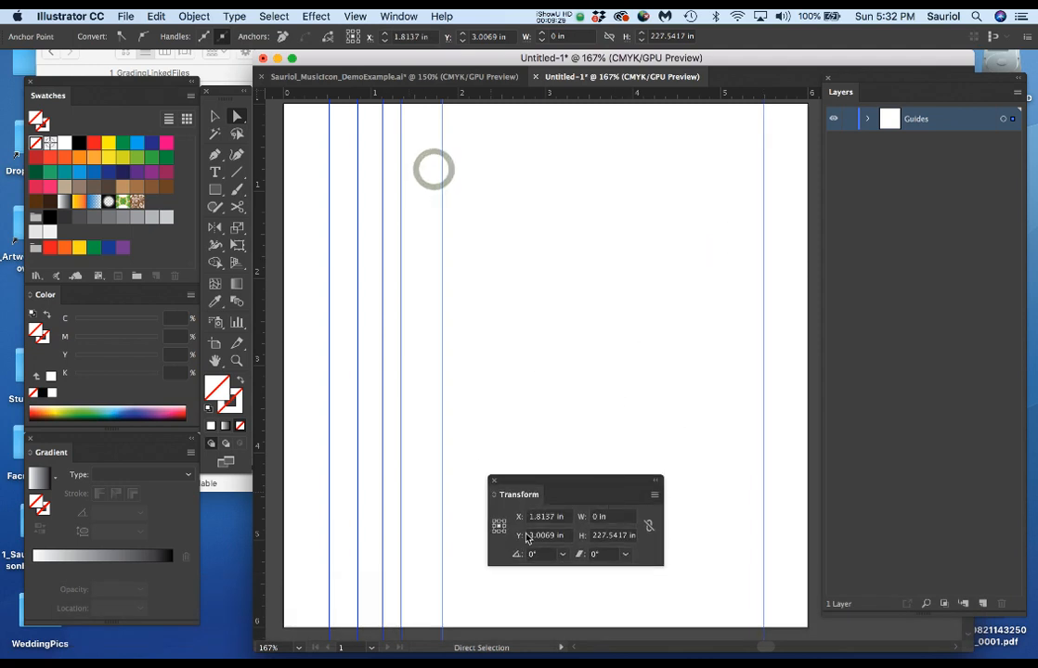
pyautogui.click(566, 523)
pyautogui.write('4.5')
pyautogui.press('Return')
# Reposition the vertical guide at about 1.35 in to exactly X 3.5 in.
pyautogui.click(393, 364)
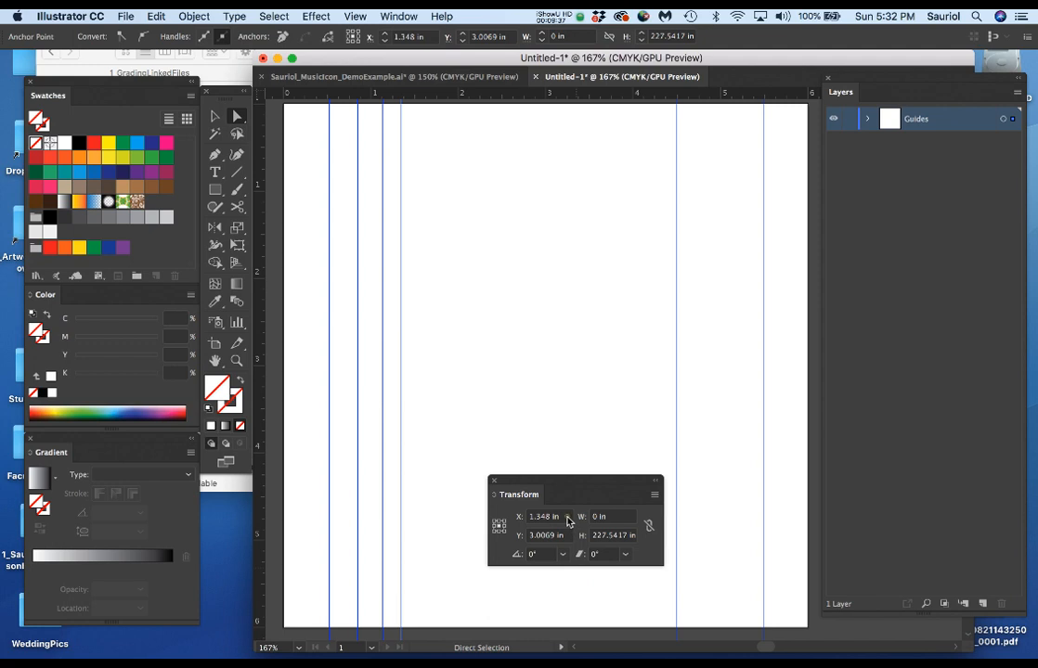
pyautogui.click(567, 522)
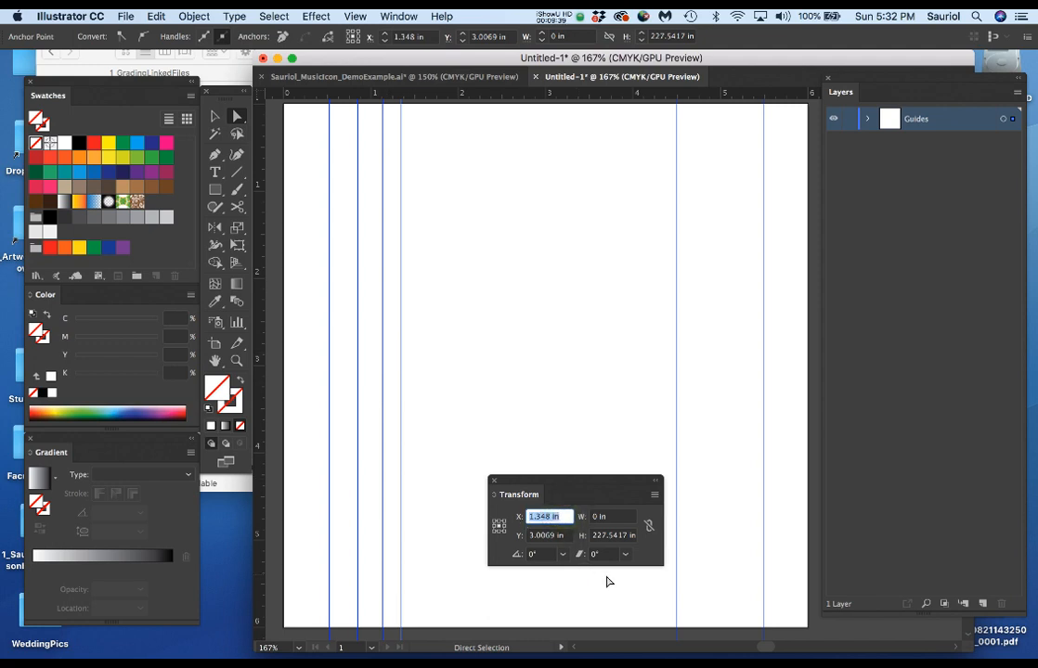
pyautogui.click(393, 363)
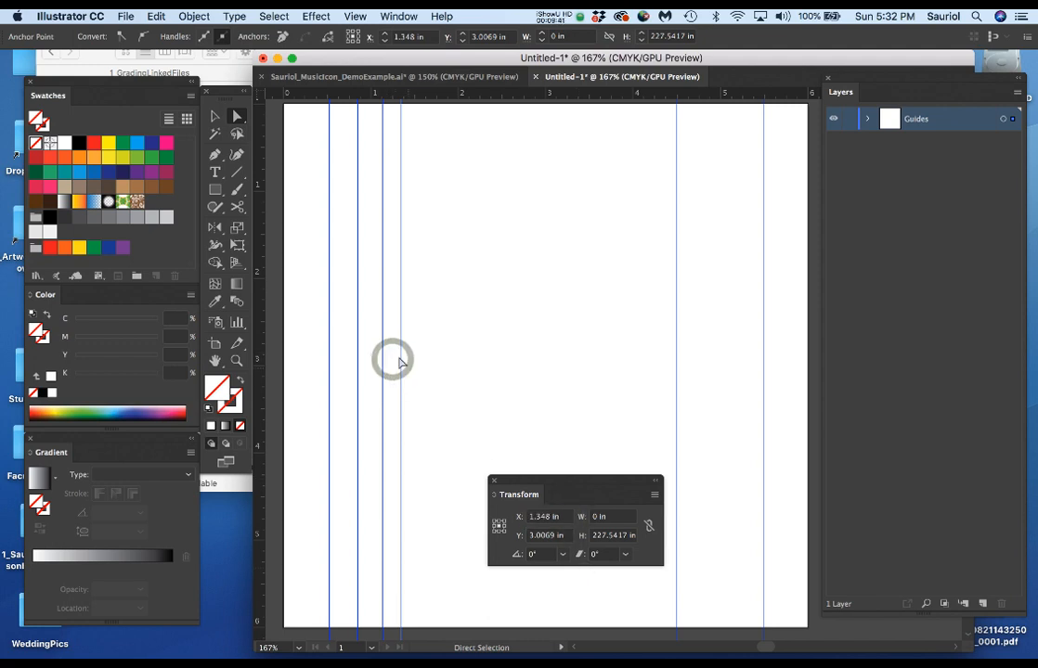
pyautogui.click(567, 520)
pyautogui.write('3.5')
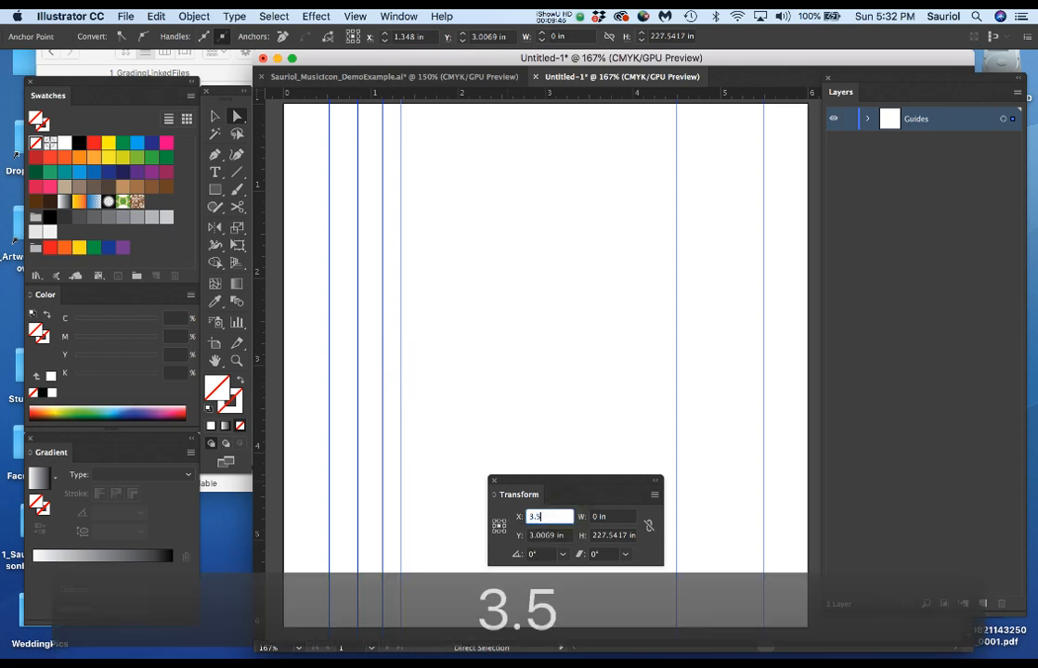
pyautogui.press('Return')
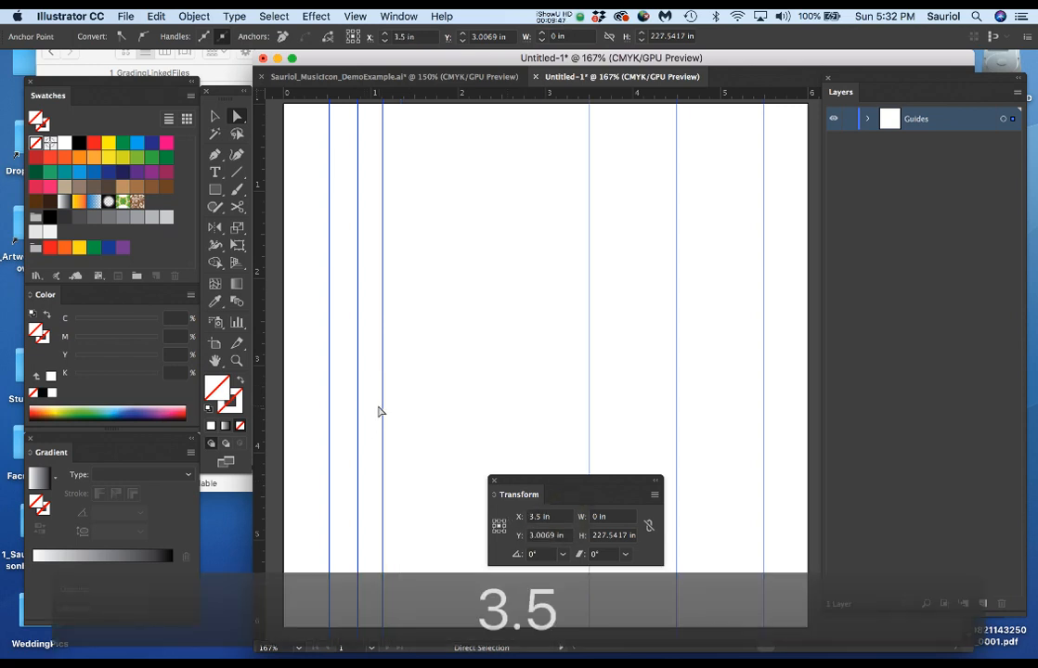
# Reposition the vertical guide at about 1.13 in to exactly X 2.5 in.
pyautogui.click(376, 407)
pyautogui.click(567, 520)
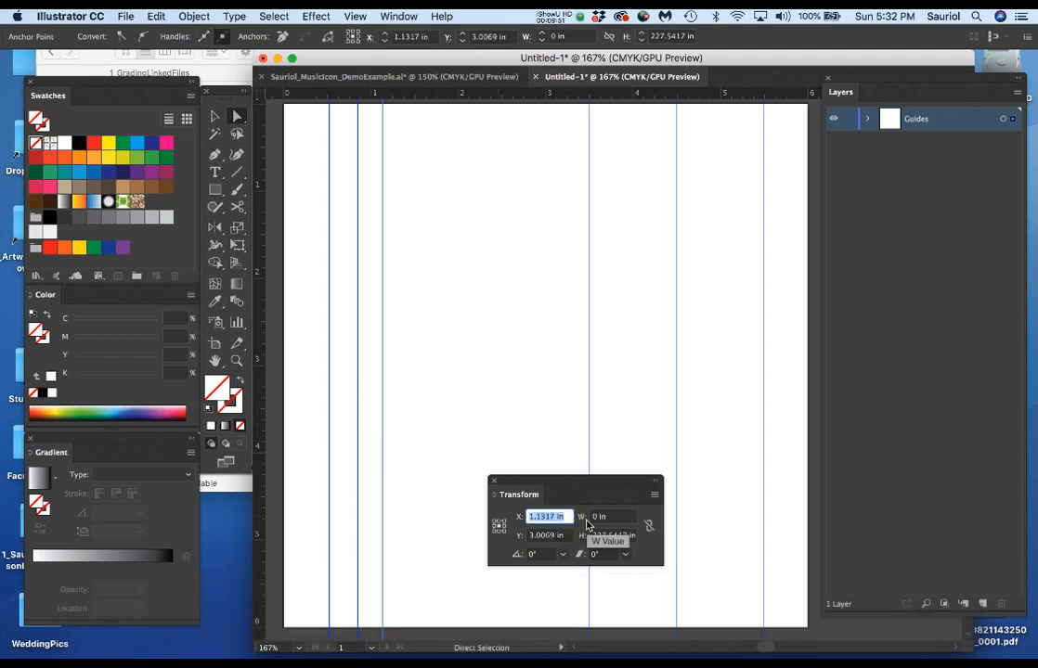
pyautogui.write('2.5')
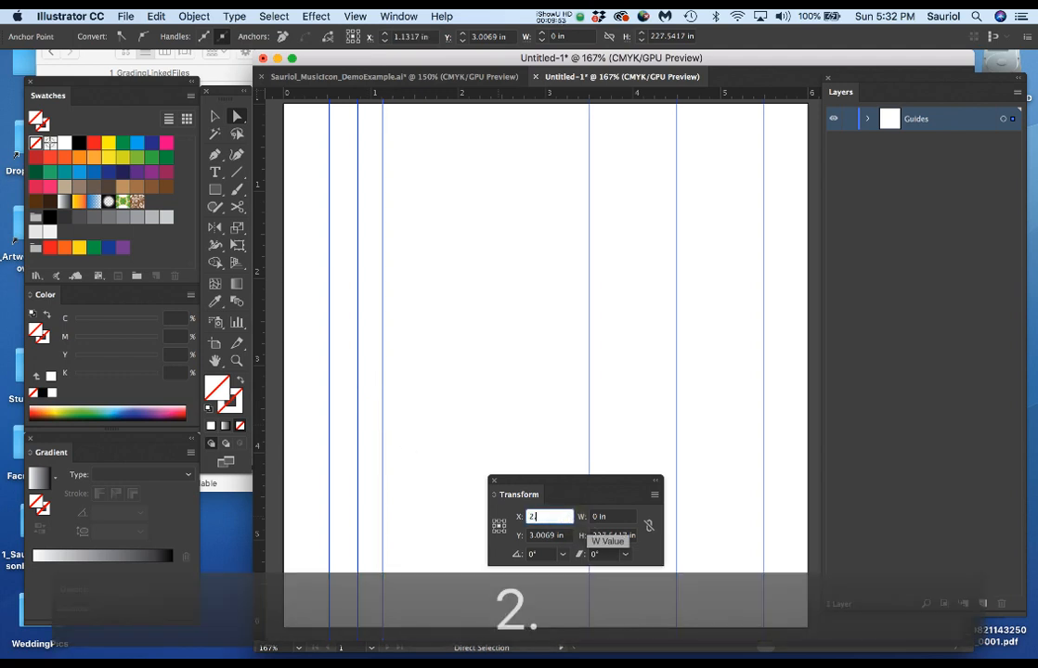
pyautogui.press('Return')
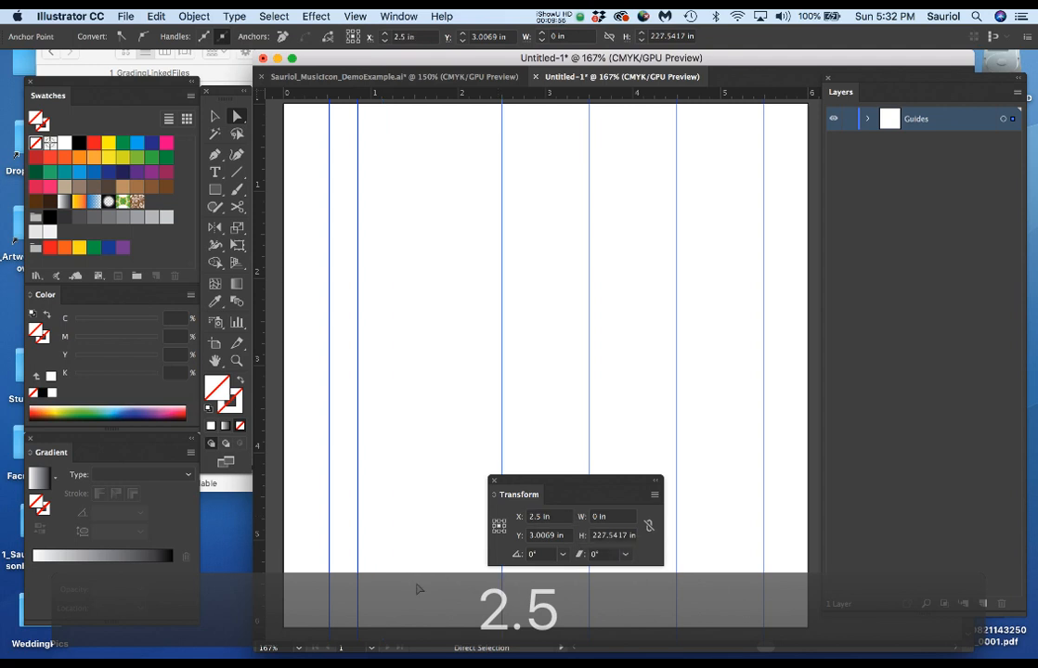
# Reposition the vertical guide at about 0.85 in to exactly X 1.5 in.
pyautogui.click(349, 449)
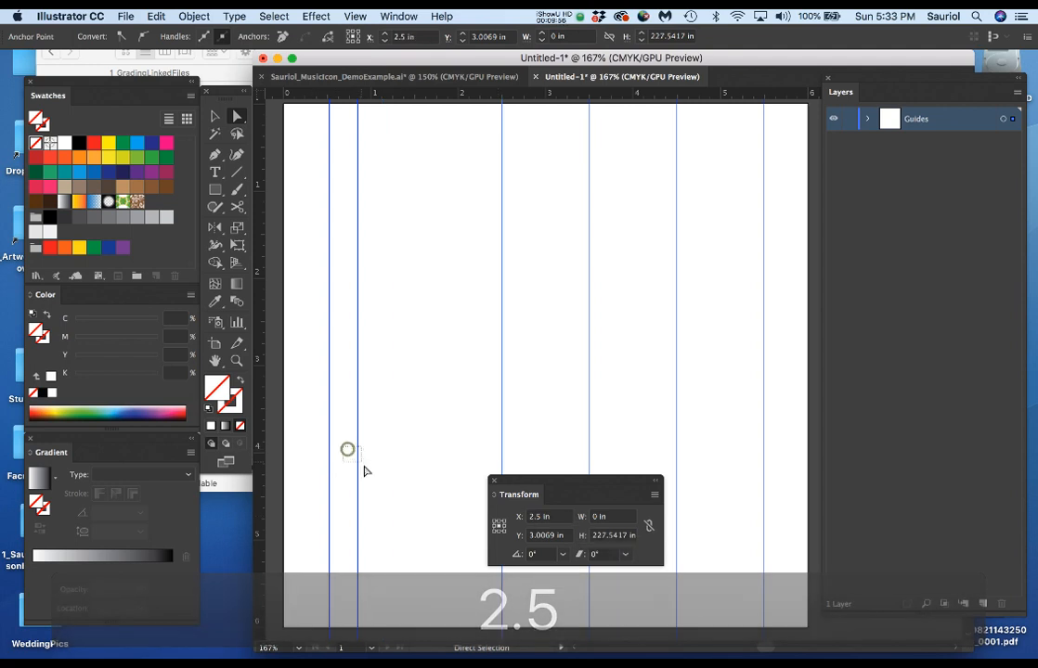
pyautogui.click(557, 518)
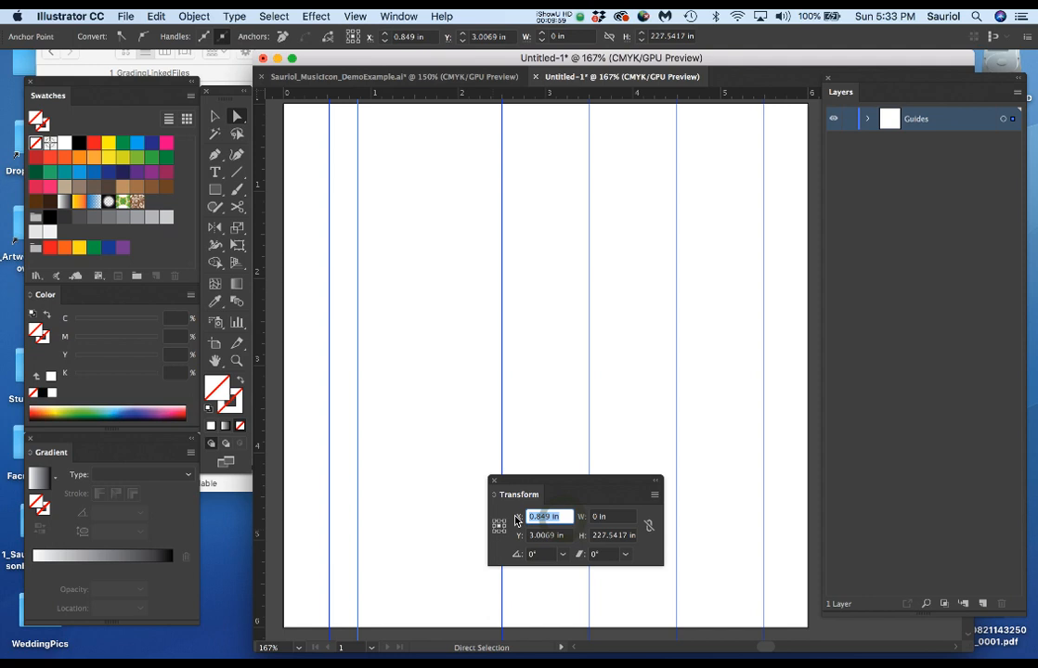
pyautogui.write('1.5')
pyautogui.press('Return')
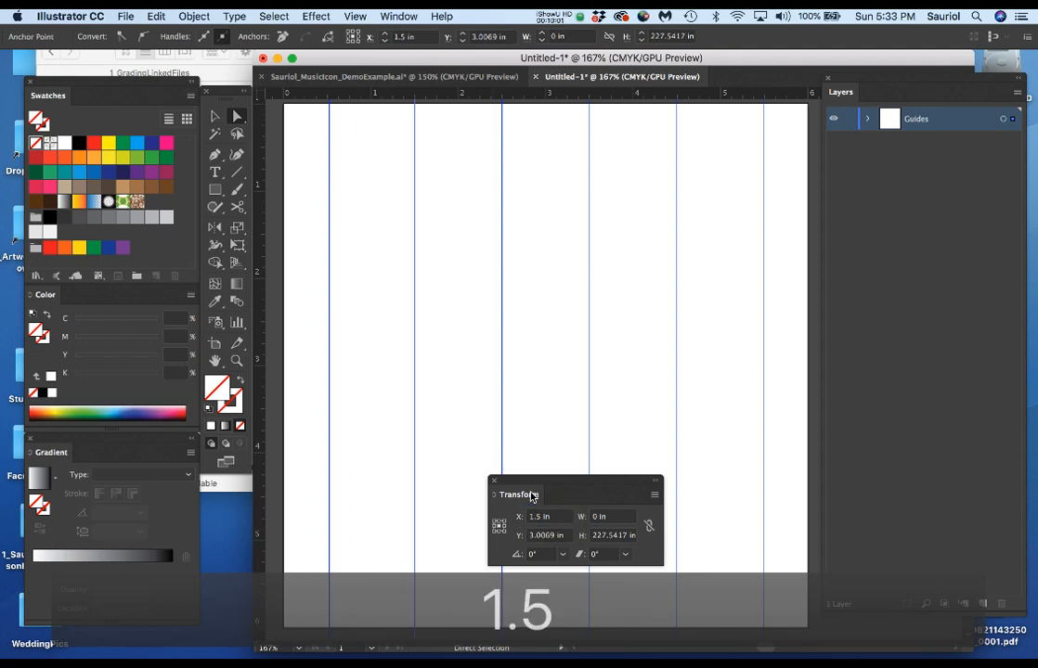
# Align the leftmost vertical guide to exactly X 0.5 in.
pyautogui.click(324, 487)
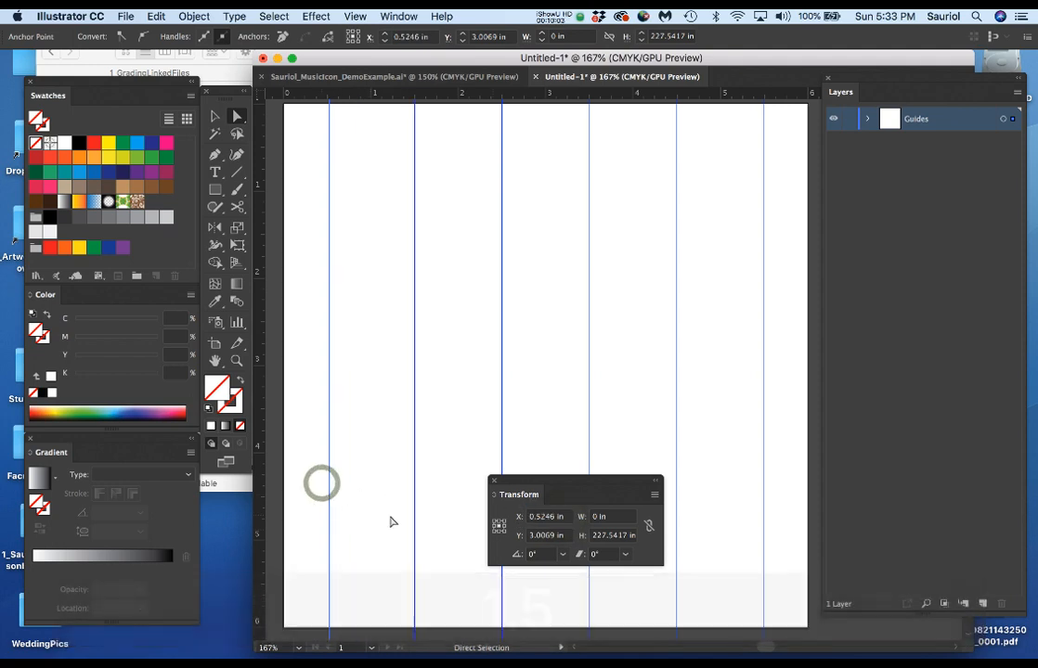
pyautogui.click(568, 518)
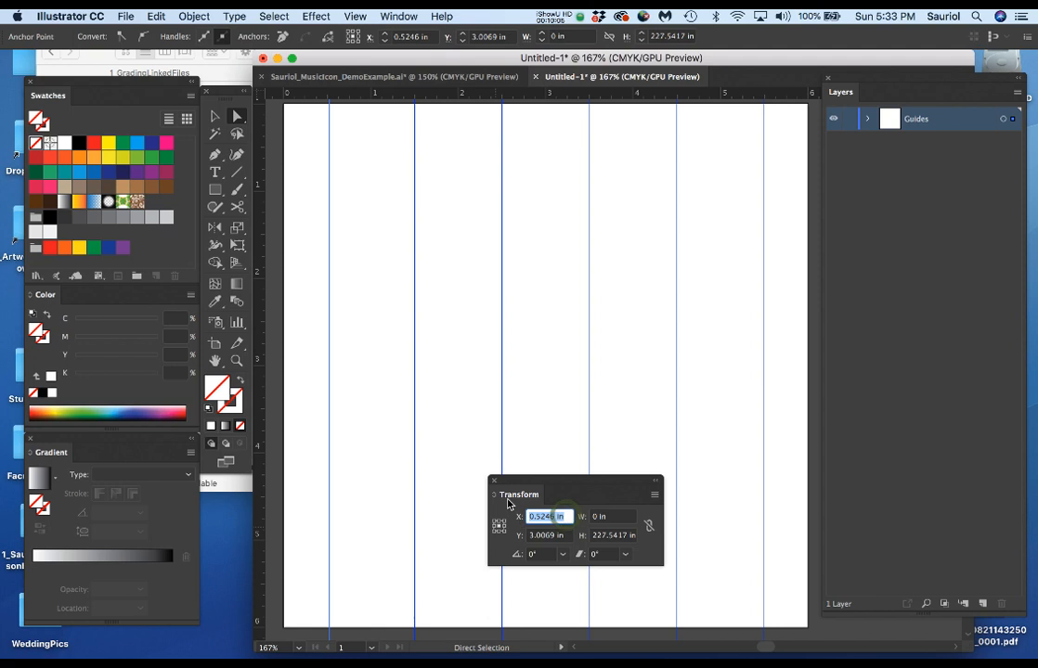
pyautogui.write('.5')
pyautogui.press('Return')
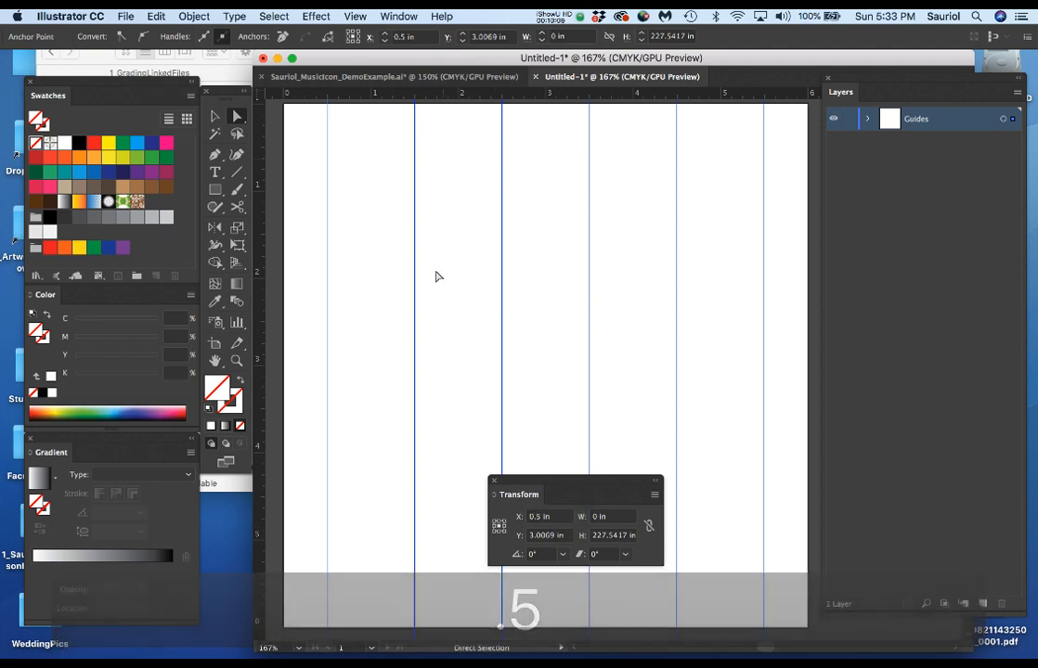
# Place a series of horizontal guides at freehand positions across the upper half of the artboard.
pyautogui.moveTo(483, 107); pyautogui.dragTo(486, 231)
pyautogui.moveTo(490, 164); pyautogui.dragTo(487, 194)
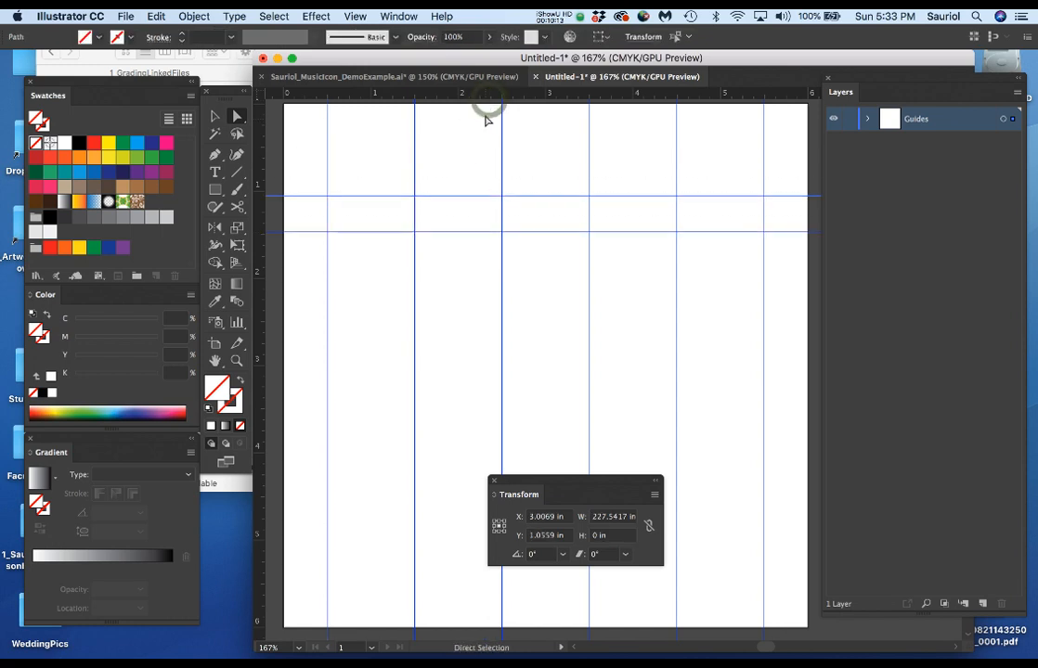
pyautogui.moveTo(486, 102); pyautogui.dragTo(485, 261)
pyautogui.moveTo(480, 98); pyautogui.dragTo(477, 295)
pyautogui.moveTo(475, 100); pyautogui.dragTo(480, 330)
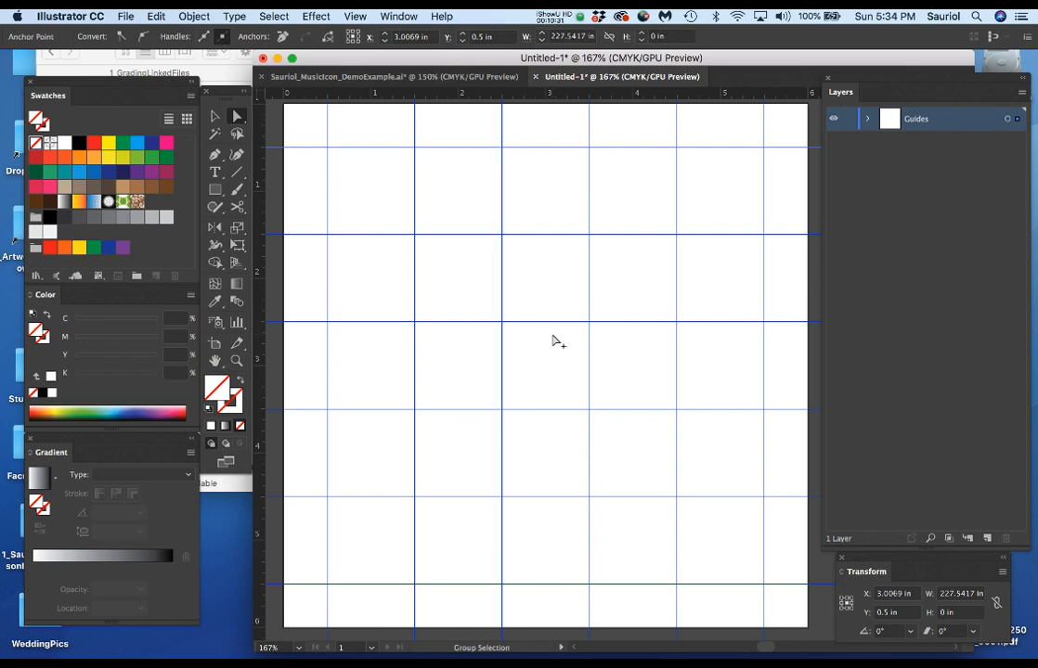
# Fit the whole artboard in view, deselect the guide and park the Transform settings below the layer list.
pyautogui.scroll(-1, 552, 341)
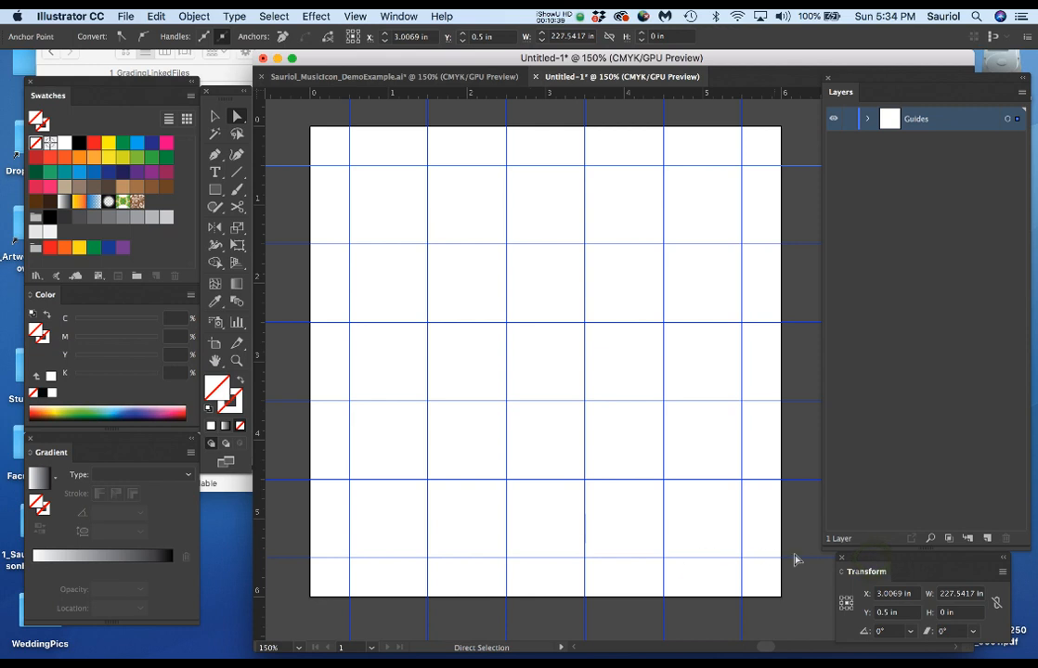
pyautogui.moveTo(869, 563); pyautogui.dragTo(595, 379)
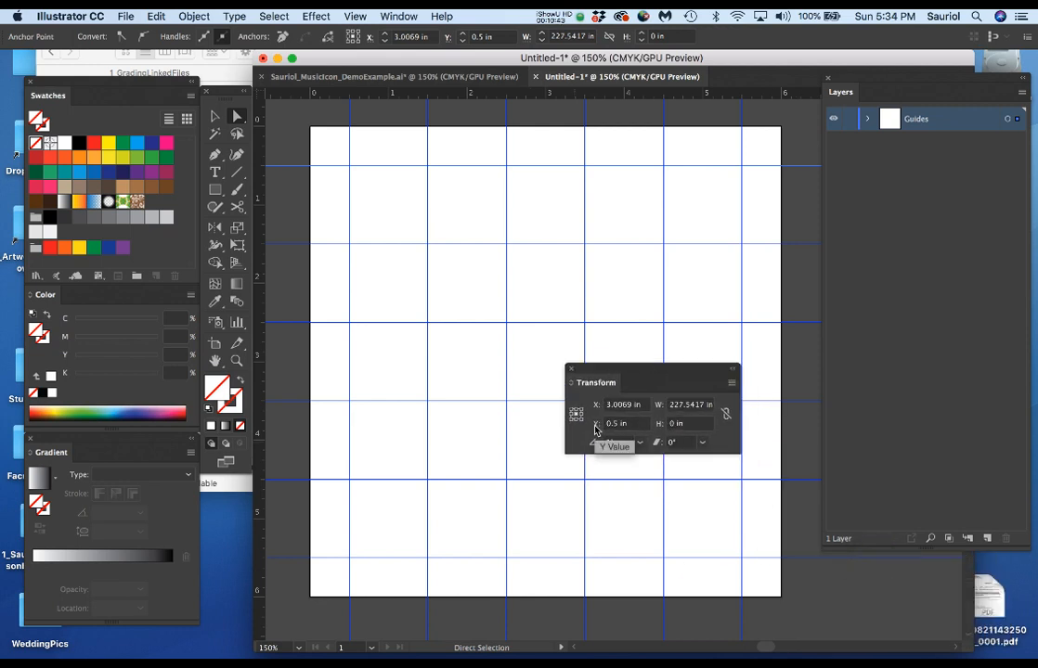
pyautogui.click(457, 547)
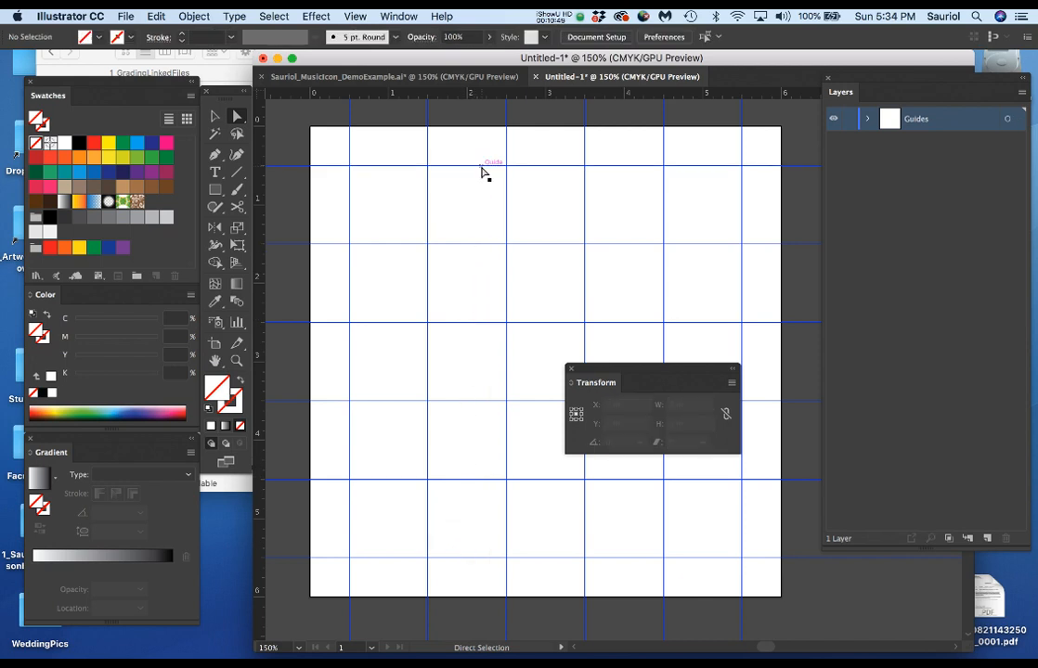
pyautogui.moveTo(624, 372); pyautogui.dragTo(866, 569)
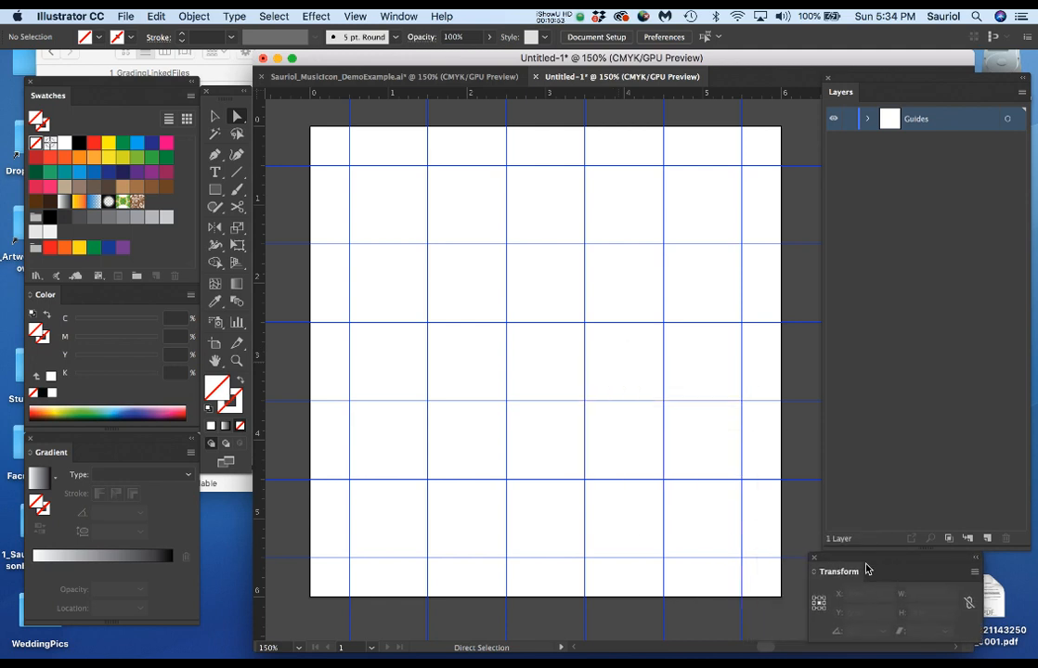
# Review the options for hiding, locking and clearing the guides, and leave them without choosing one.
pyautogui.click(357, 15)
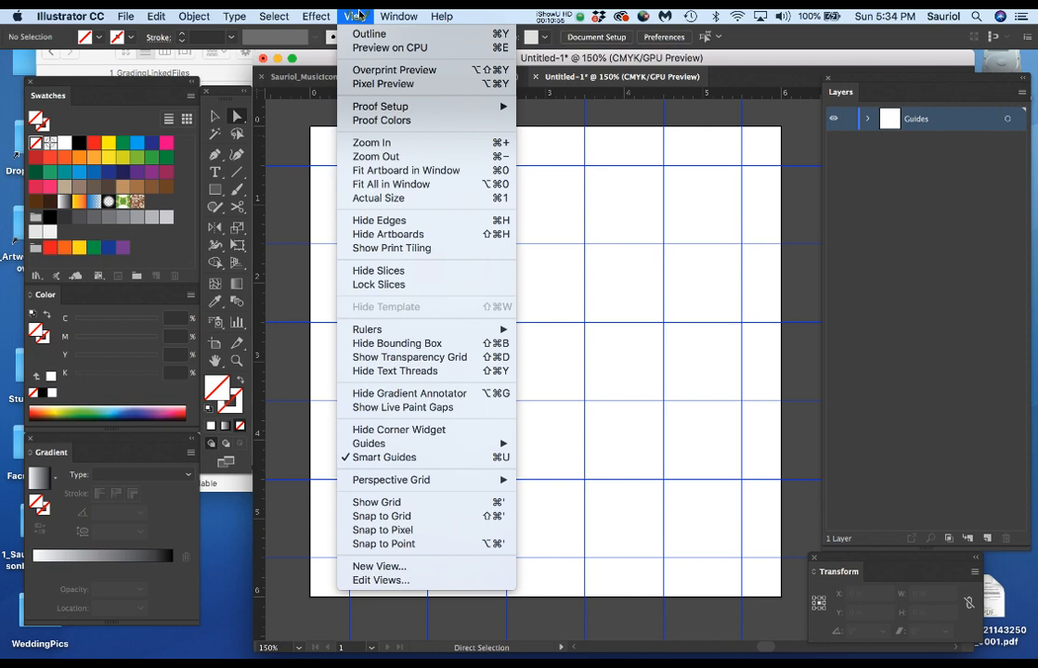
pyautogui.moveTo(372, 446)
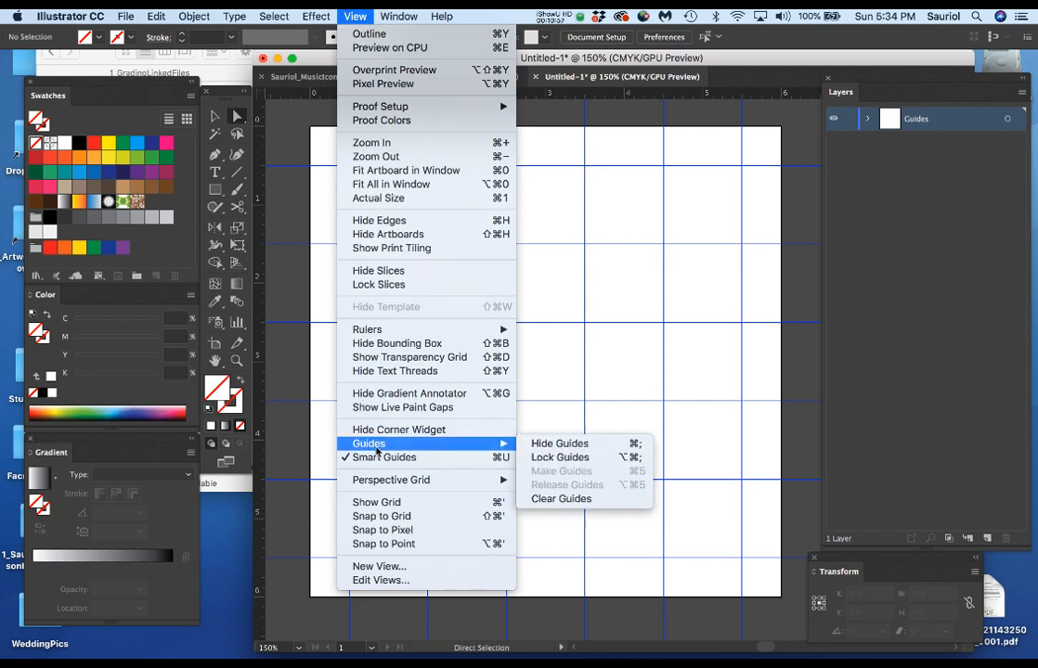
pyautogui.click(599, 355)
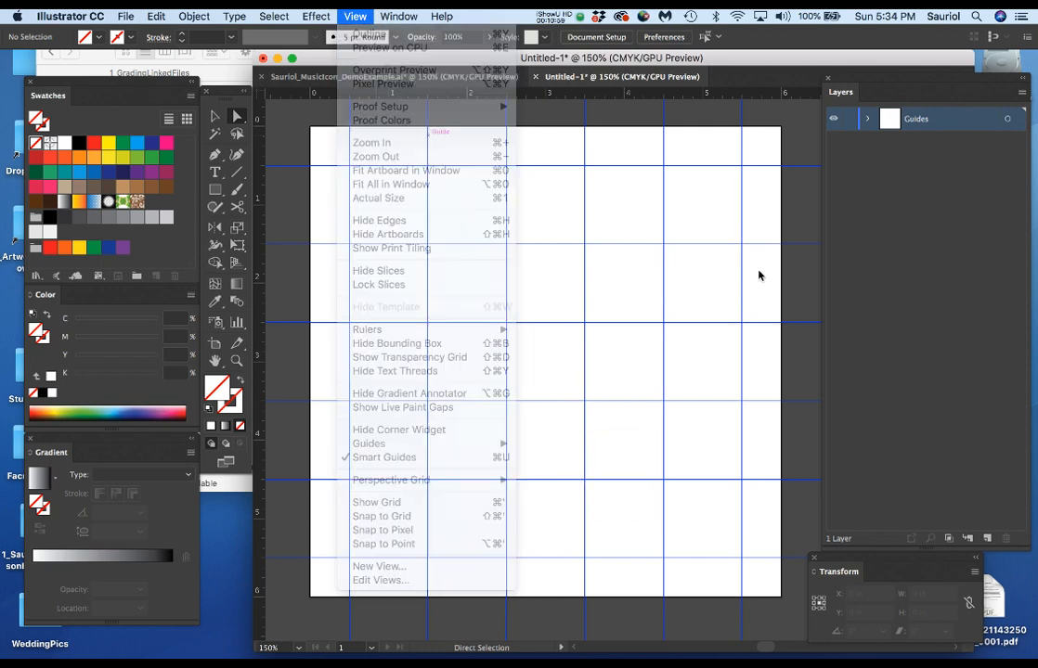
# Lock the Guides layer and toggle its visibility off and back on.
pyautogui.click(849, 120)
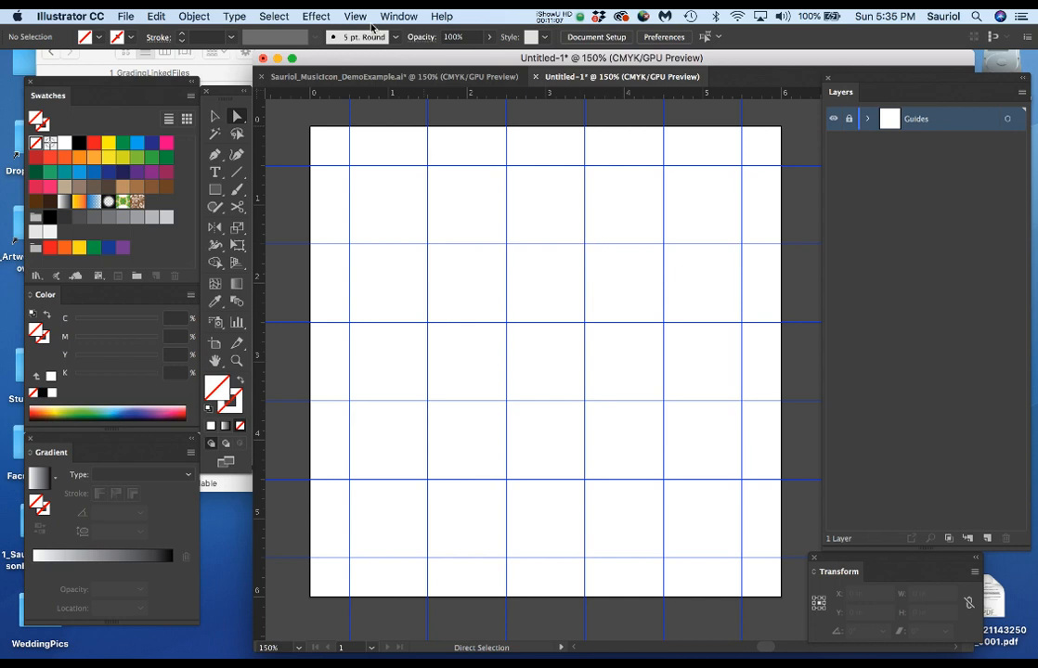
pyautogui.click(834, 120)
pyautogui.click(834, 119)
# Show and unlock the Art layer in the music icon demo example document, copy all its artwork and relock the layer.
pyautogui.click(354, 81)
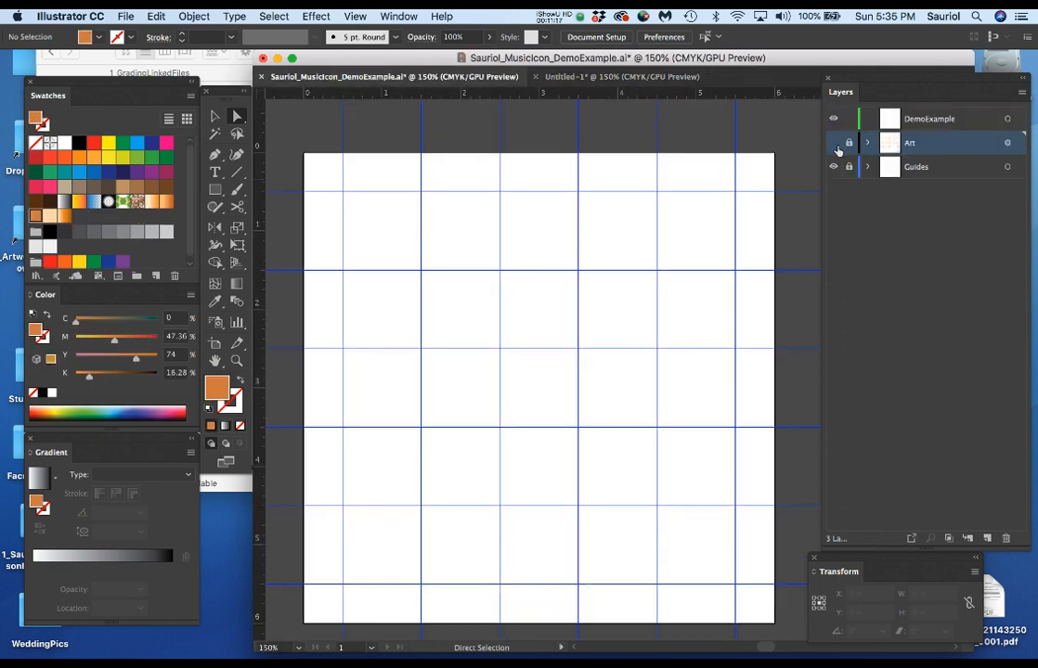
pyautogui.click(835, 143)
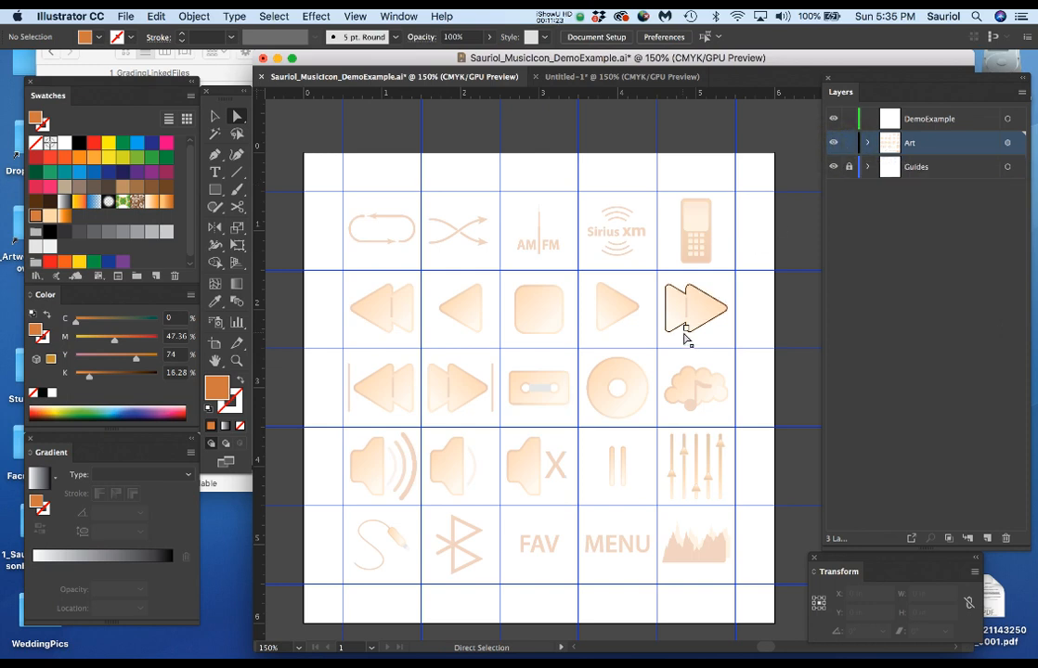
pyautogui.click(1007, 143)
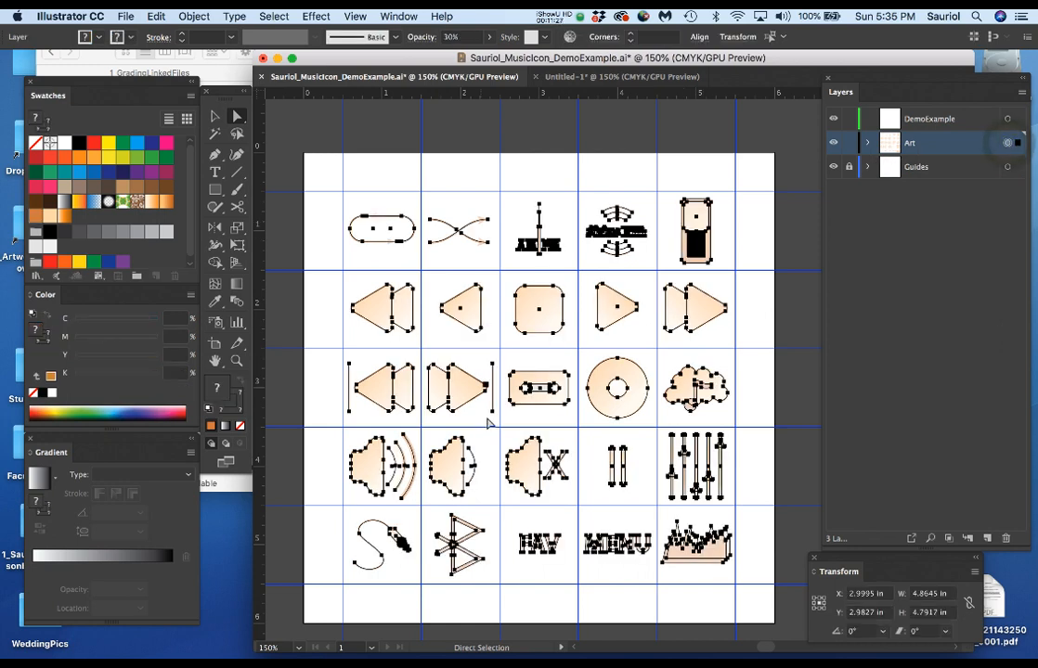
pyautogui.press('super+c')
pyautogui.click(849, 143)
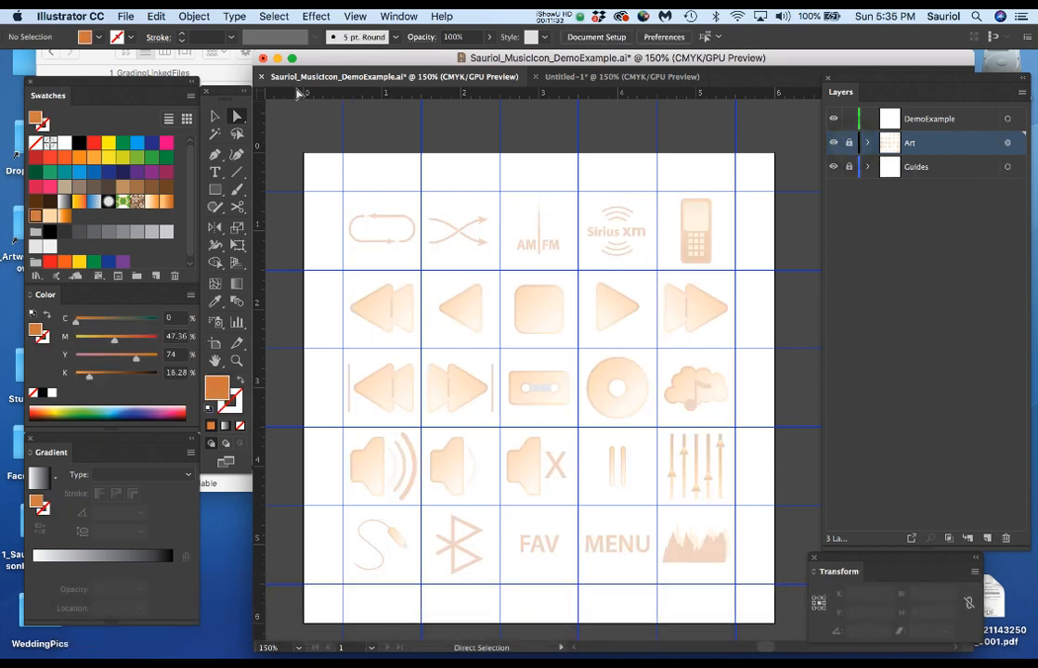
# Enable Paste Remembers Layers for the layers of the untitled document.
pyautogui.click(580, 78)
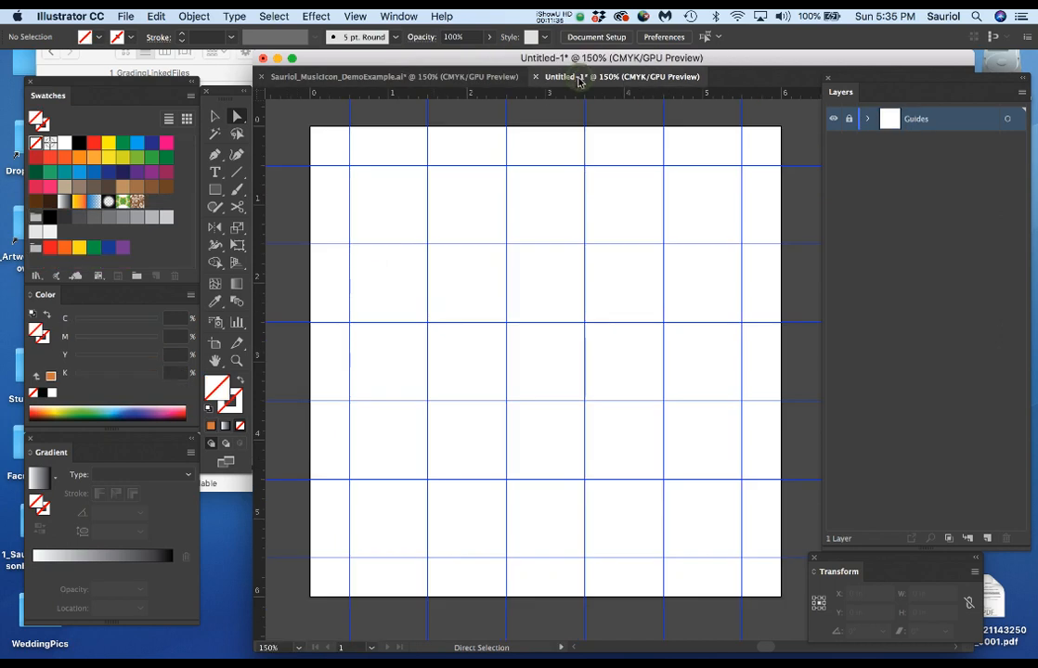
pyautogui.click(1022, 96)
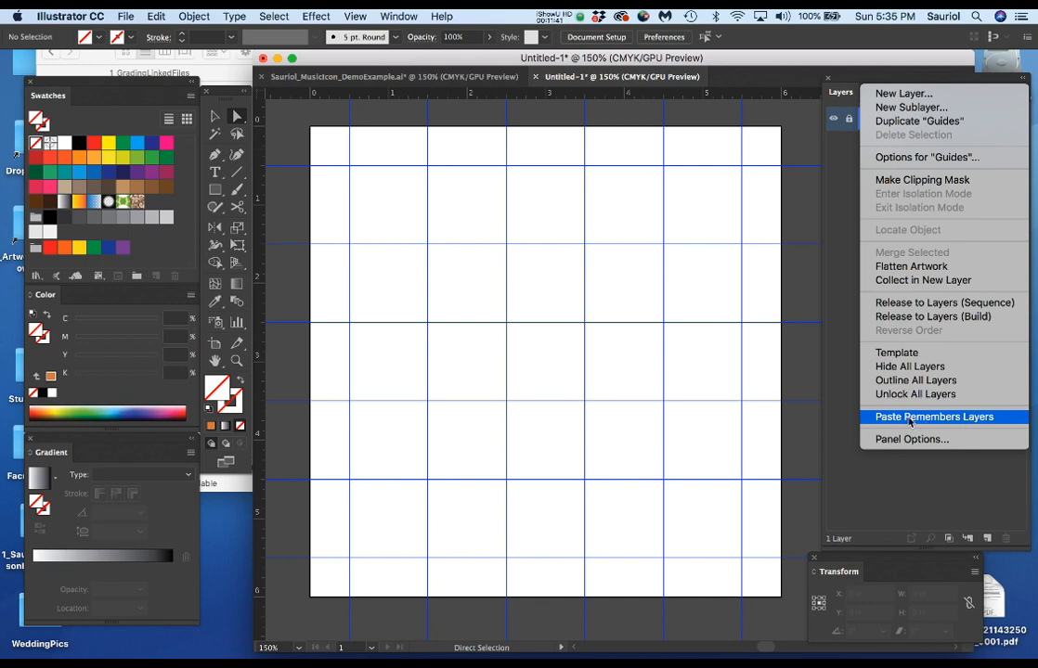
pyautogui.click(952, 419)
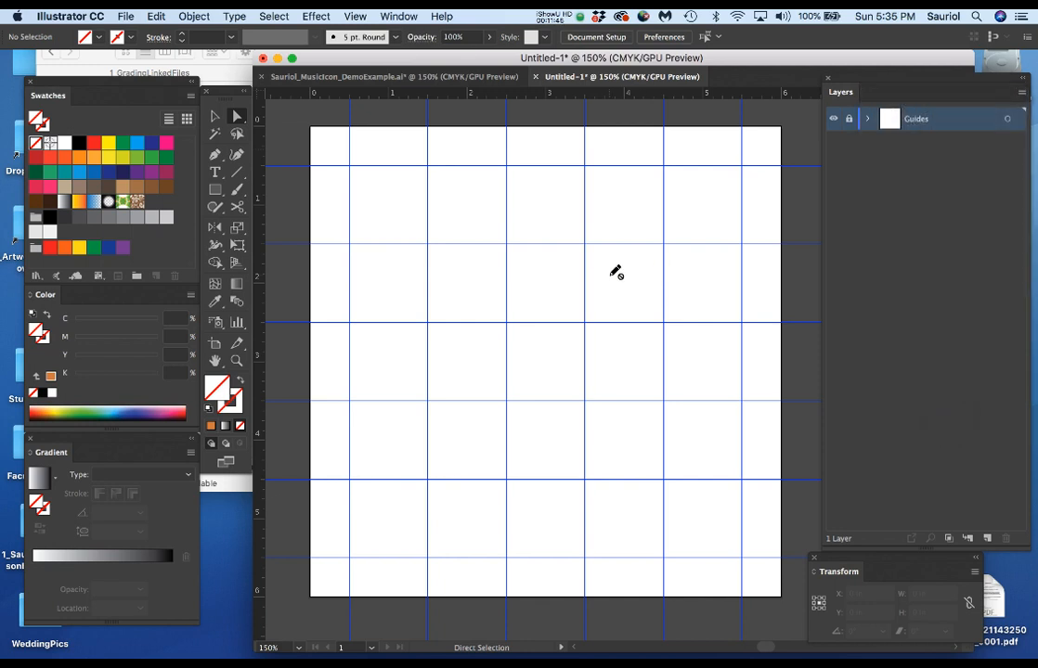
pyautogui.click(193, 16)
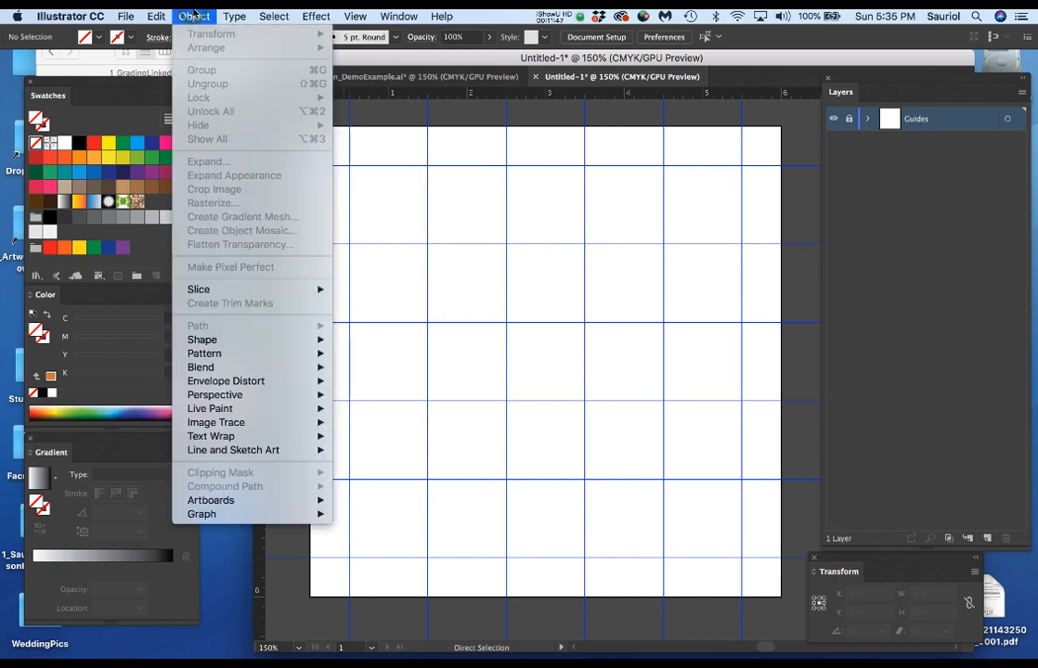
pyautogui.click(193, 13)
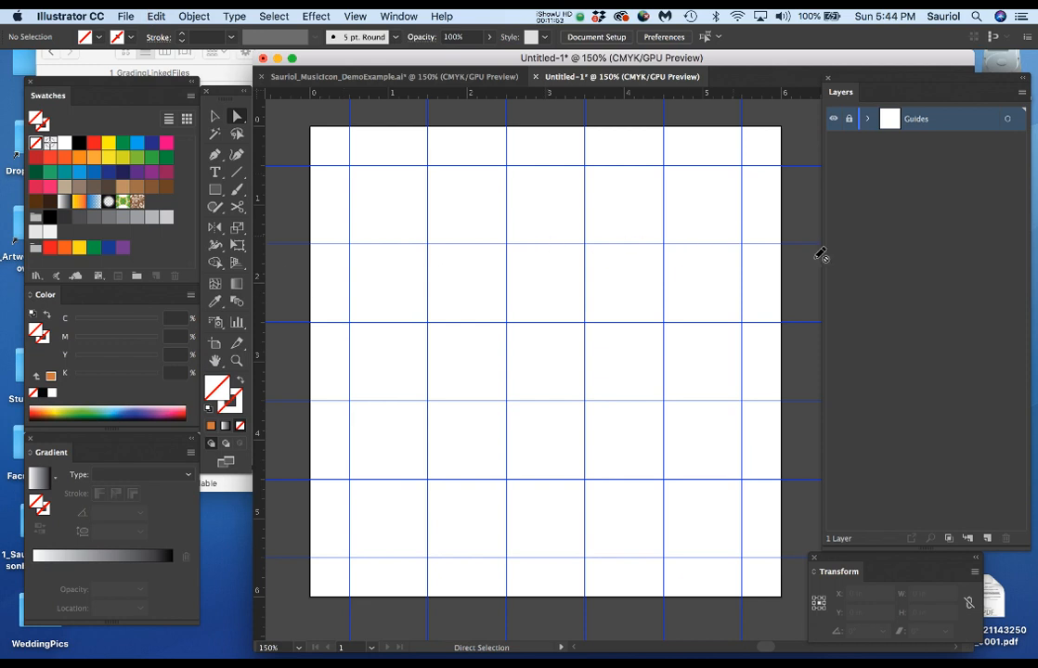
pyautogui.click(898, 254)
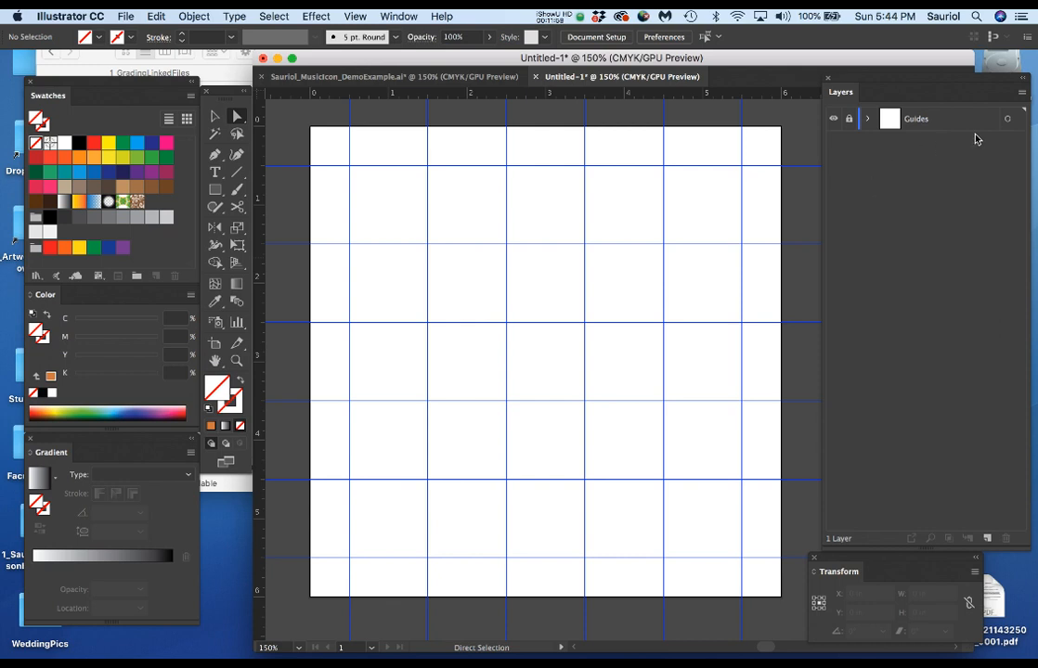
pyautogui.click(1021, 95)
pyautogui.click(1012, 94)
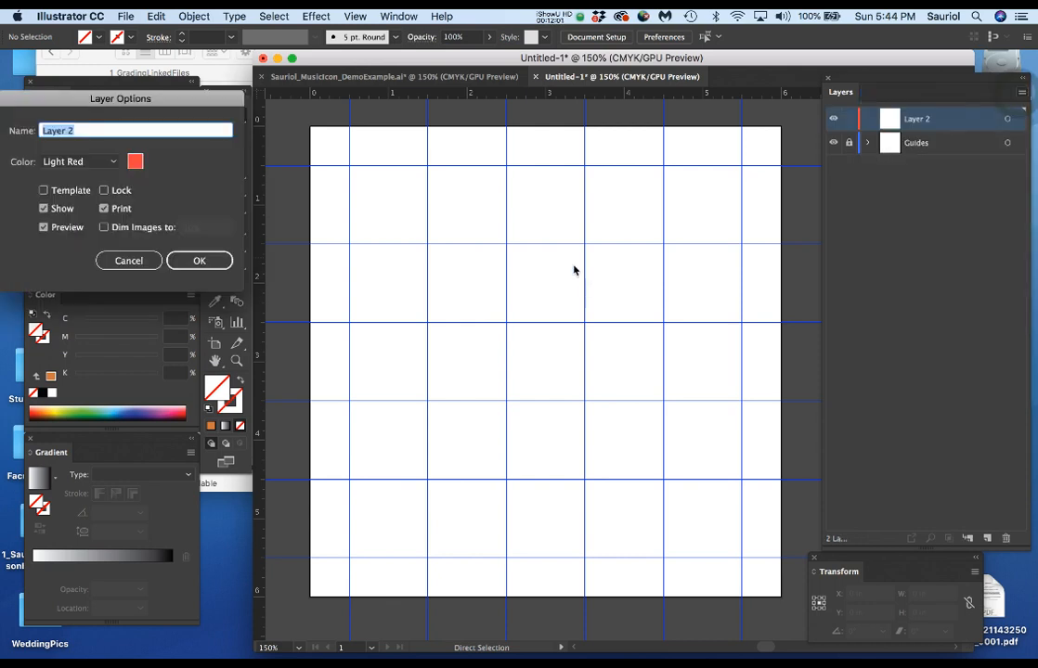
pyautogui.click(128, 260)
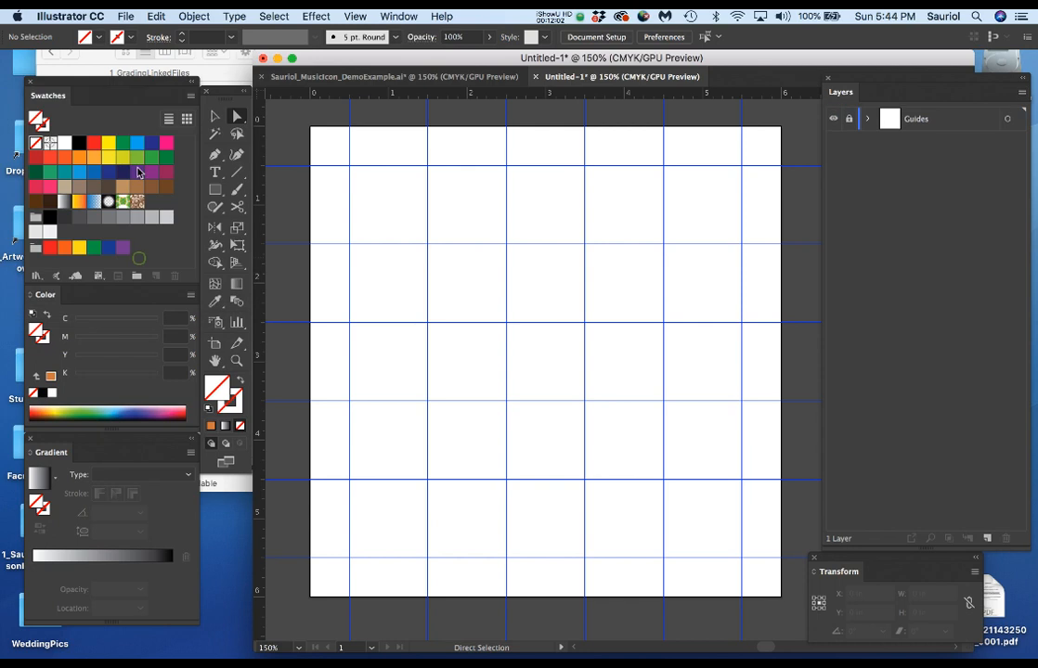
# Paste the copied icon artwork in front in the untitled document, on its own Art layer above the Guides layer.
pyautogui.click(193, 13)
pyautogui.moveTo(151, 16)
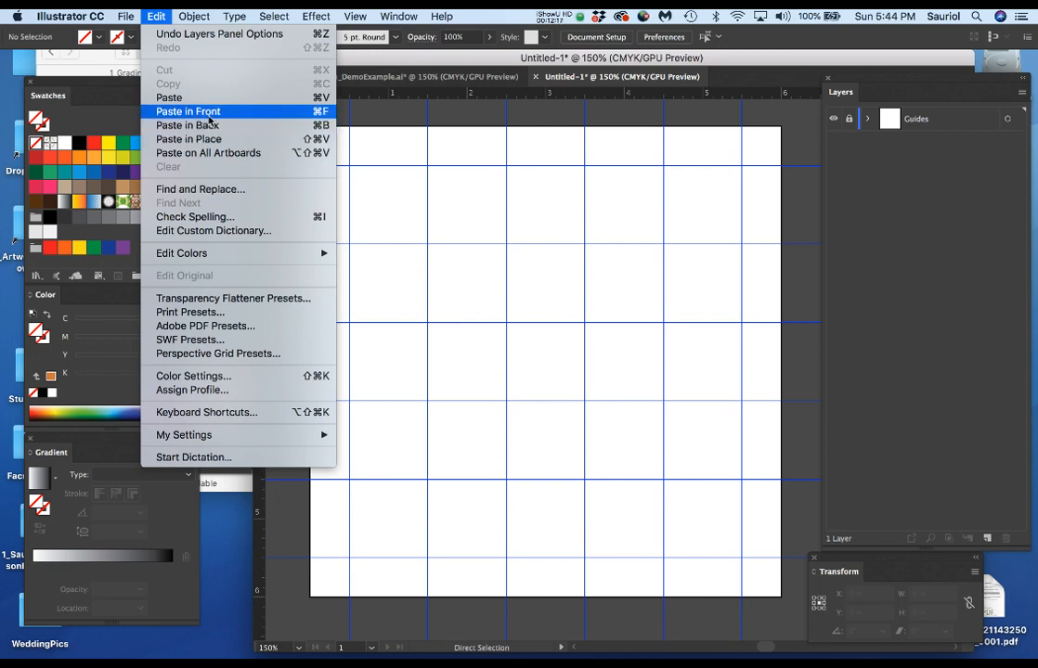
pyautogui.click(455, 280)
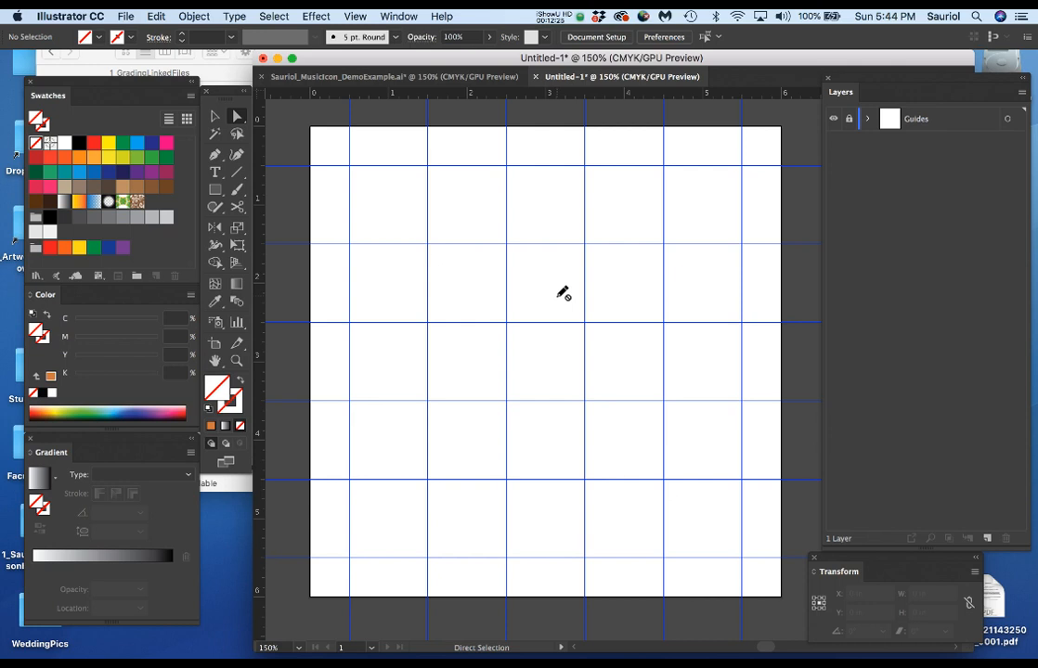
pyautogui.click(408, 79)
pyautogui.click(587, 77)
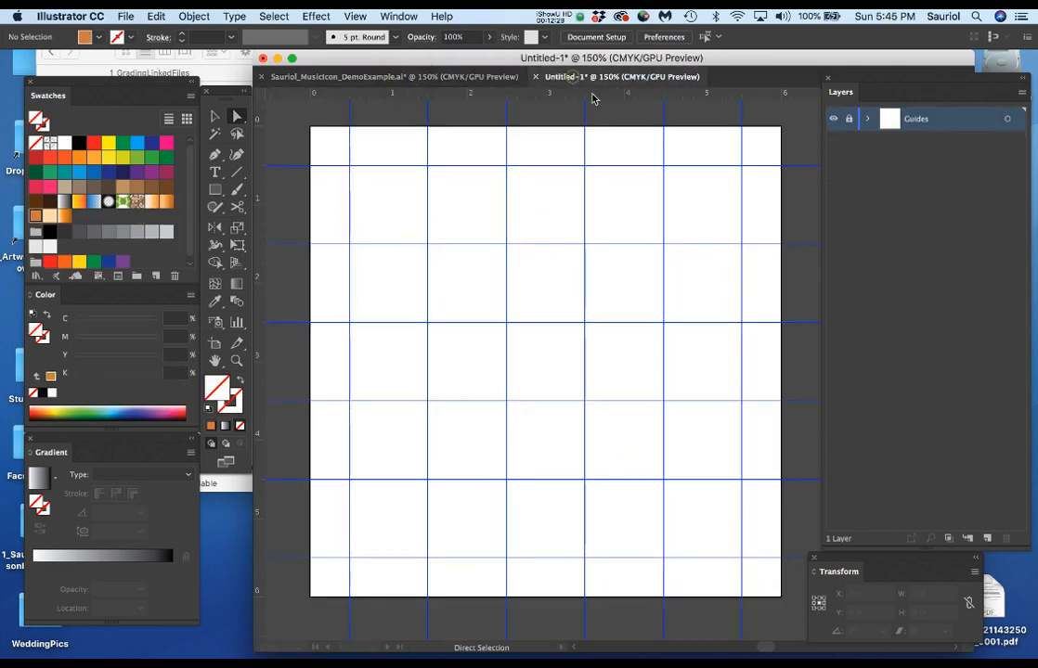
pyautogui.press('super+f')
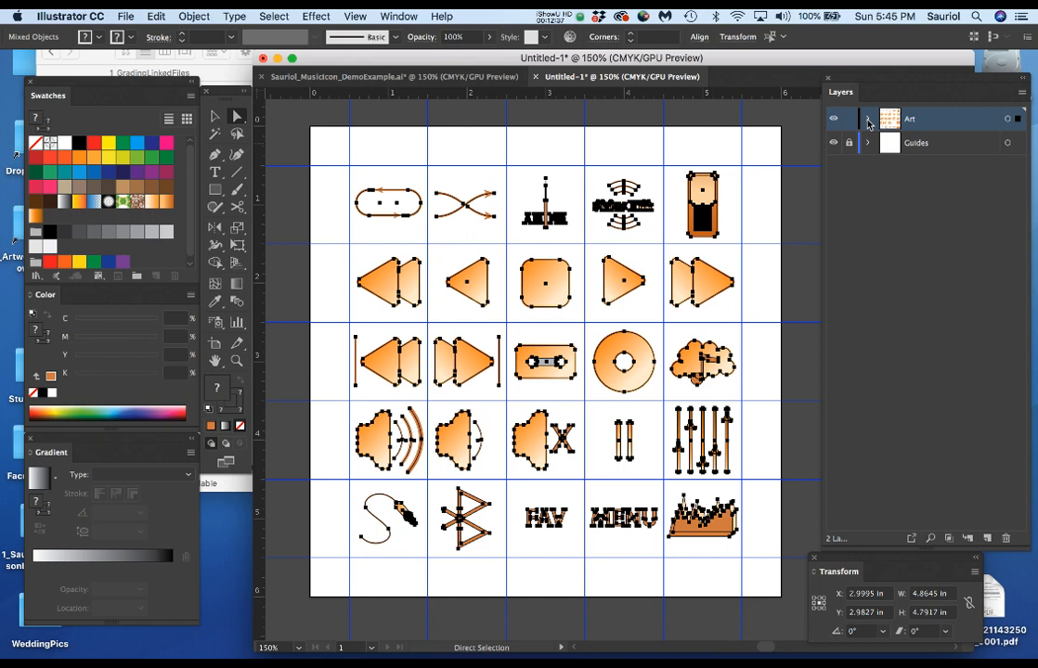
# Target everything on the Art layer and set its opacity to 50%.
pyautogui.click(1007, 120)
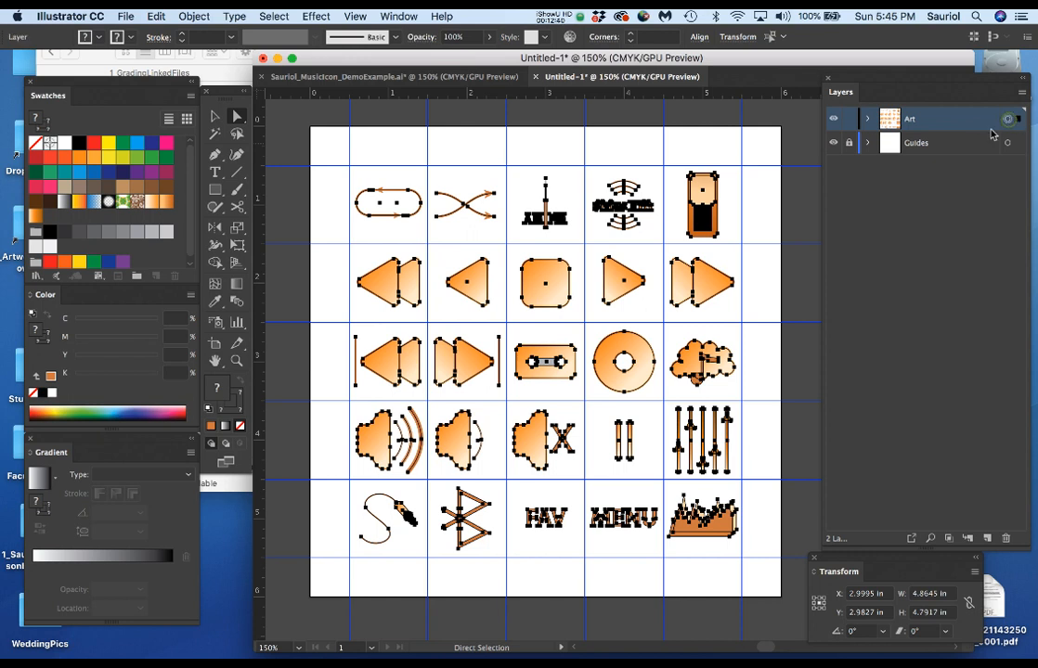
pyautogui.click(453, 37)
pyautogui.write('50')
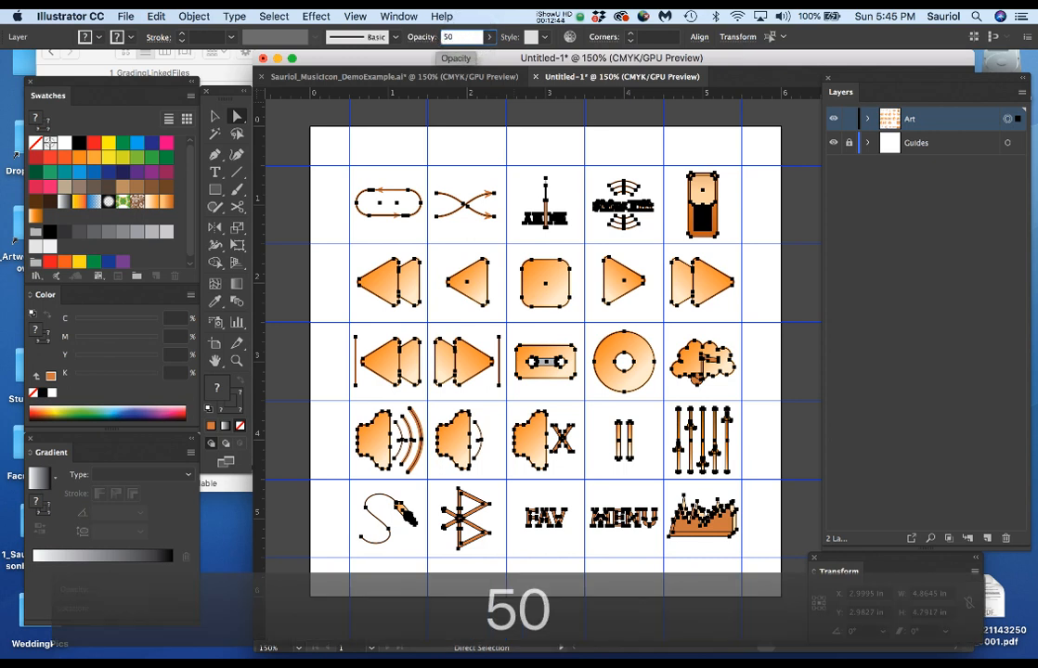
pyautogui.press('Return')
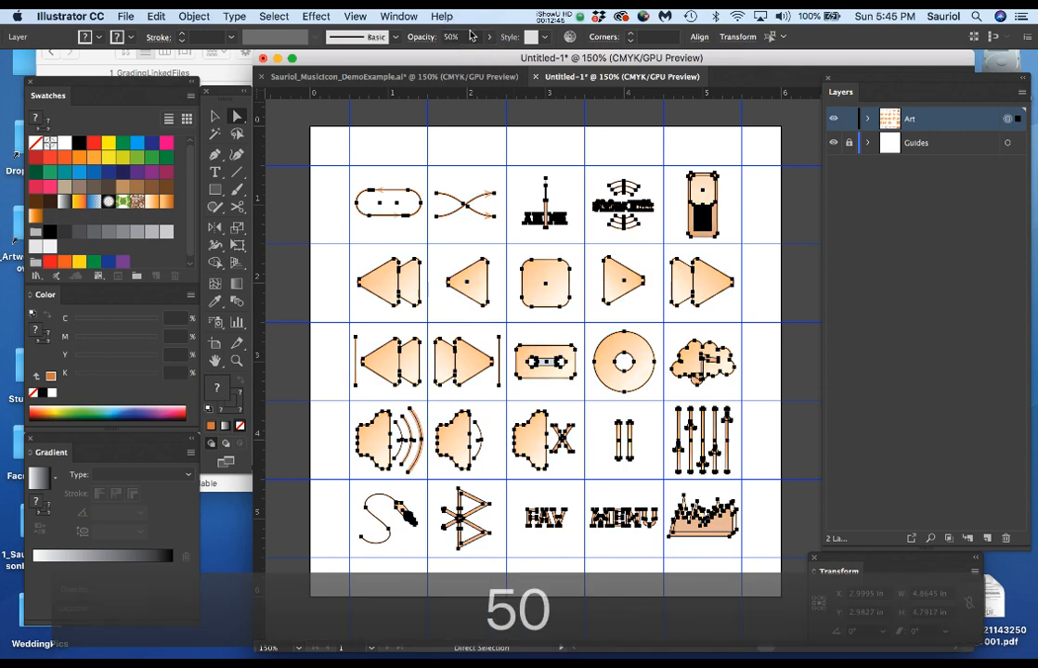
# Lock the Art layer and rename it RefArt.
pyautogui.click(867, 121)
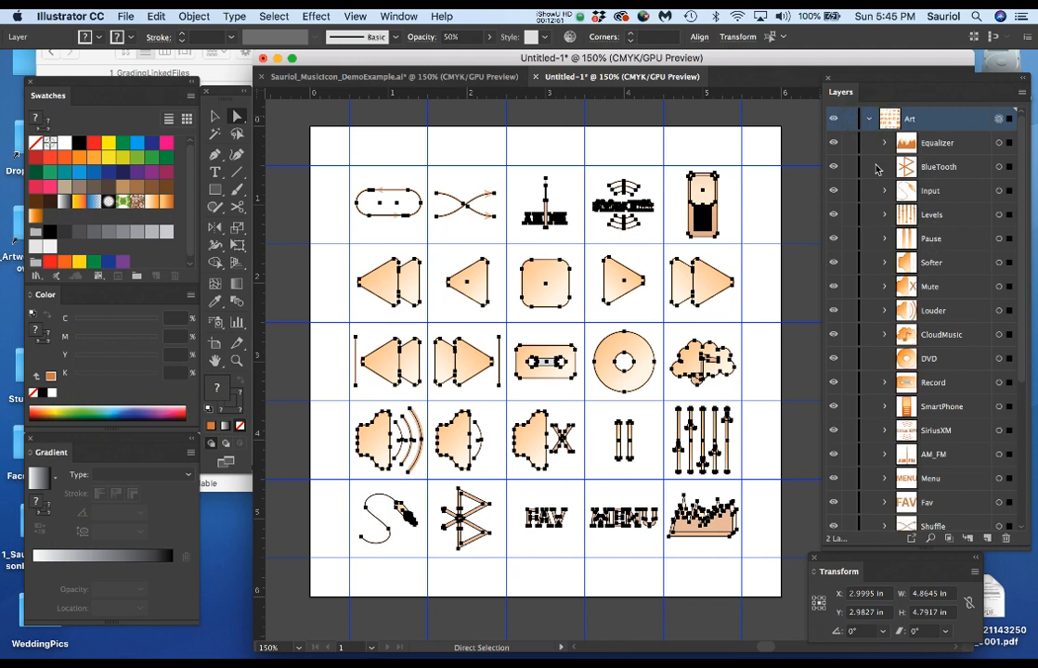
pyautogui.click(870, 123)
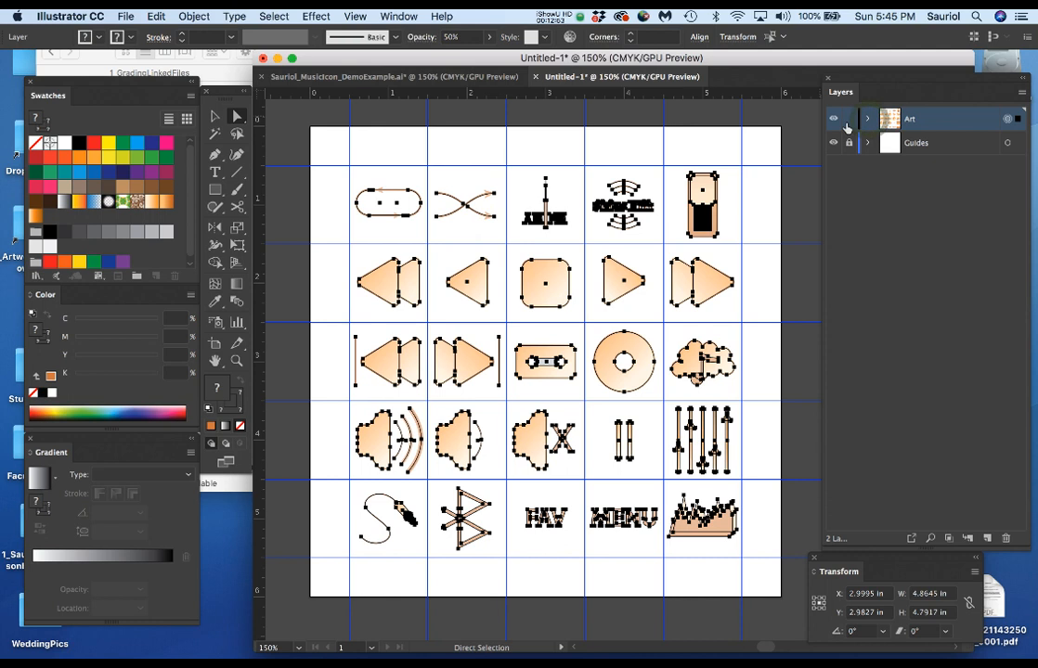
pyautogui.click(848, 118)
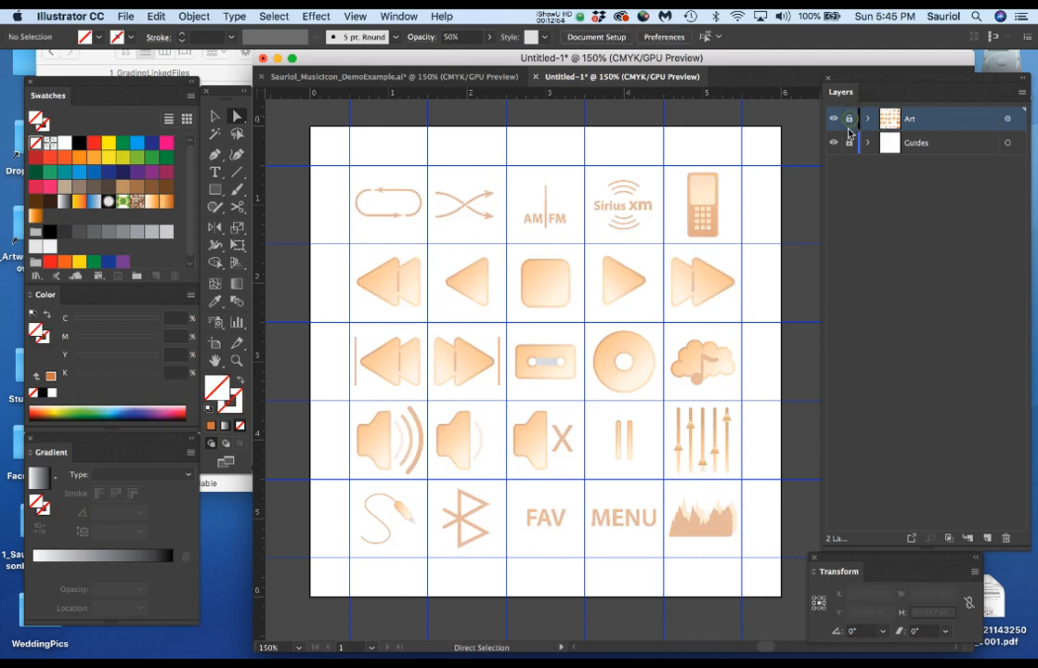
pyautogui.doubleClick(913, 123)
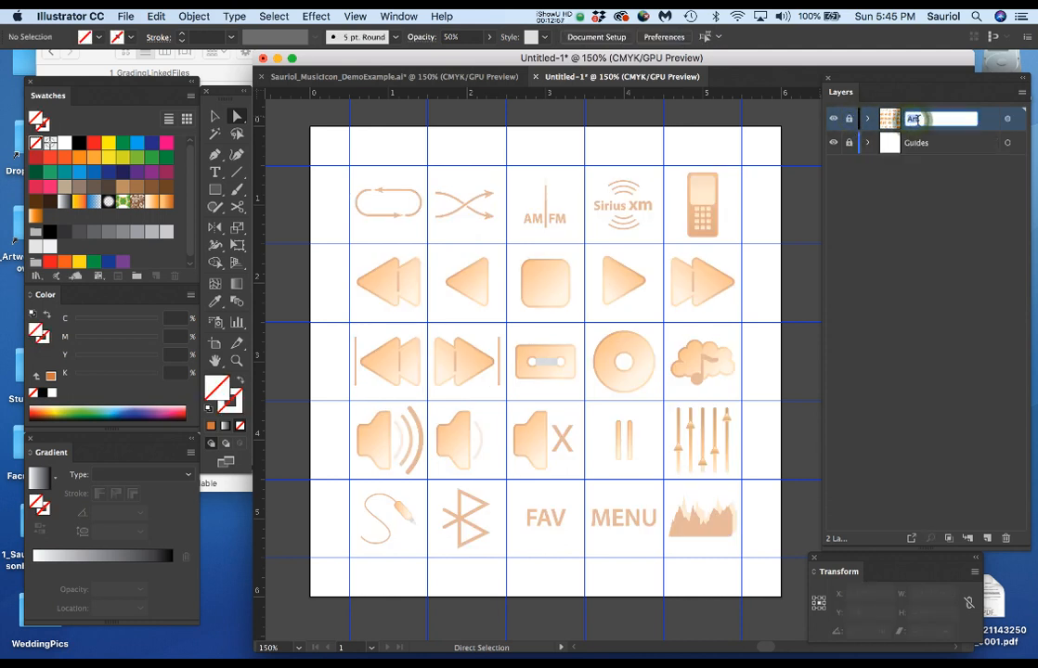
pyautogui.press('Left')
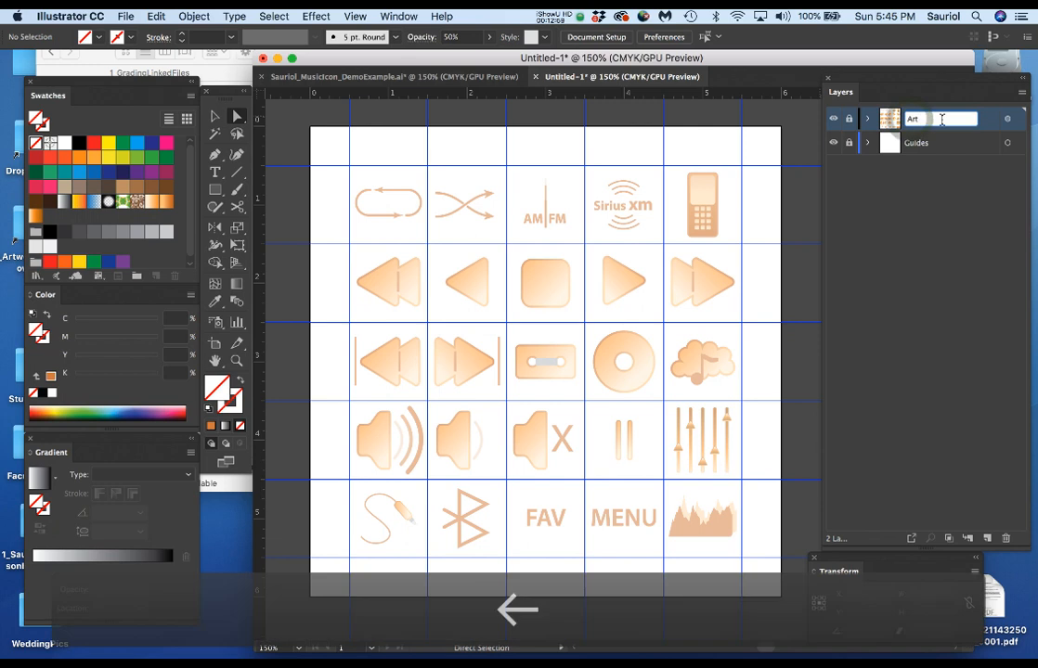
pyautogui.write('Ref')
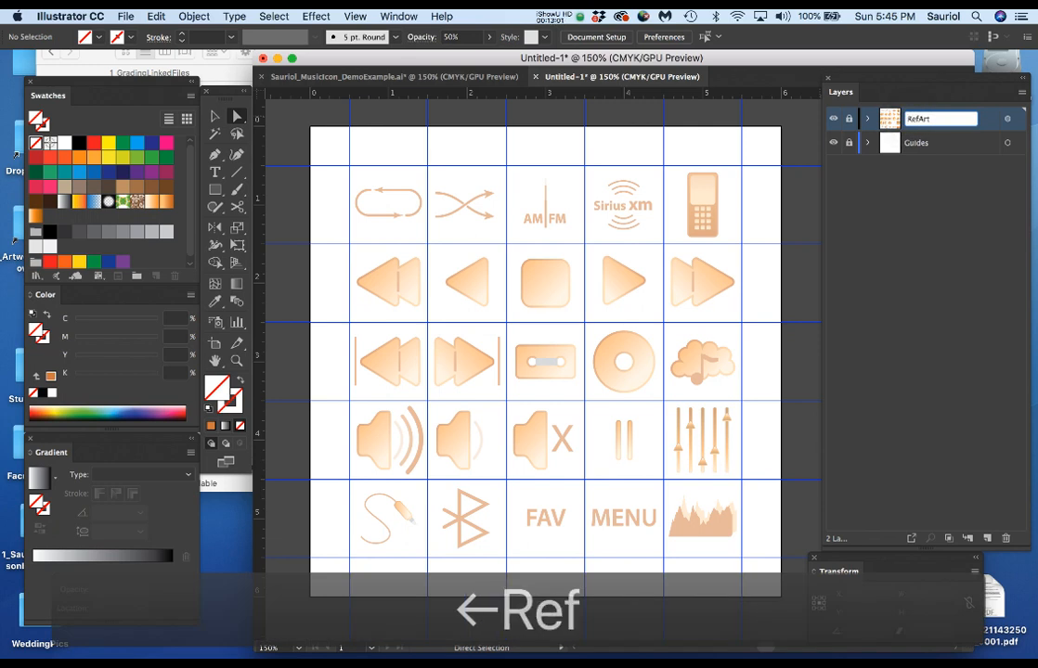
pyautogui.press('Return')
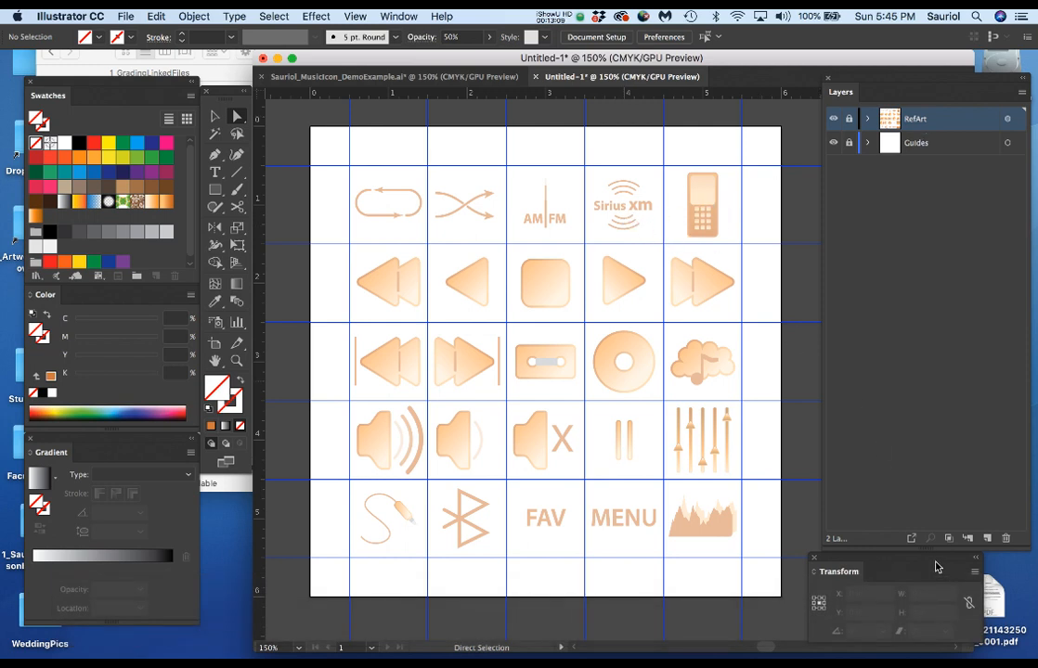
pyautogui.moveTo(931, 561); pyautogui.dragTo(926, 558)
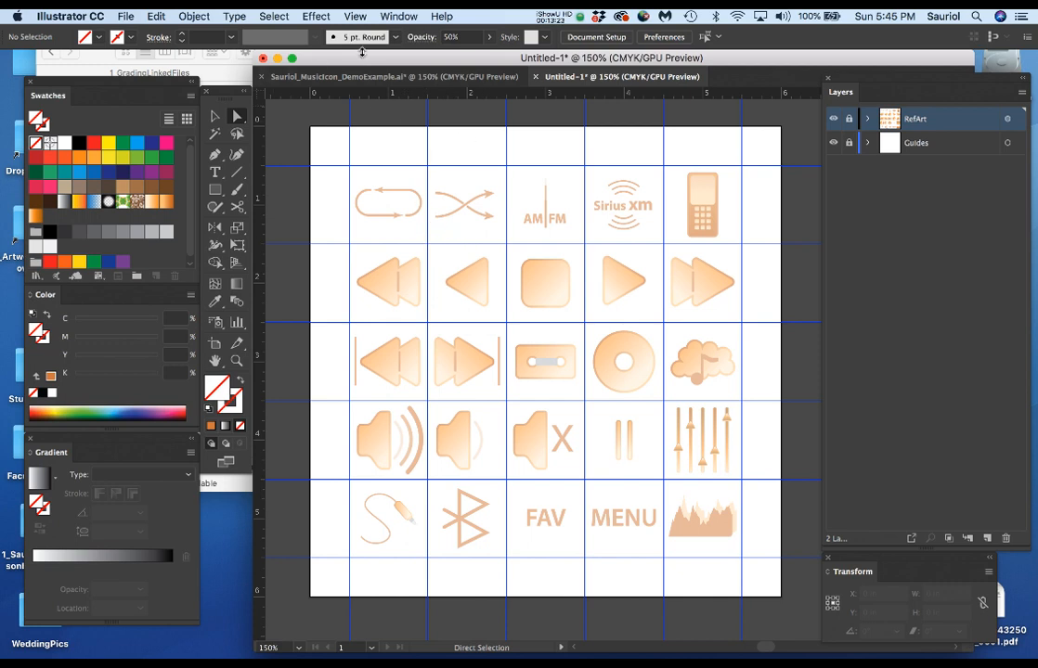
# Switch to Finder, preview the sports icon image from the 1200ModuleFiles folder, and return to the untitled document in Illustrator.
pyautogui.click(1036, 338)
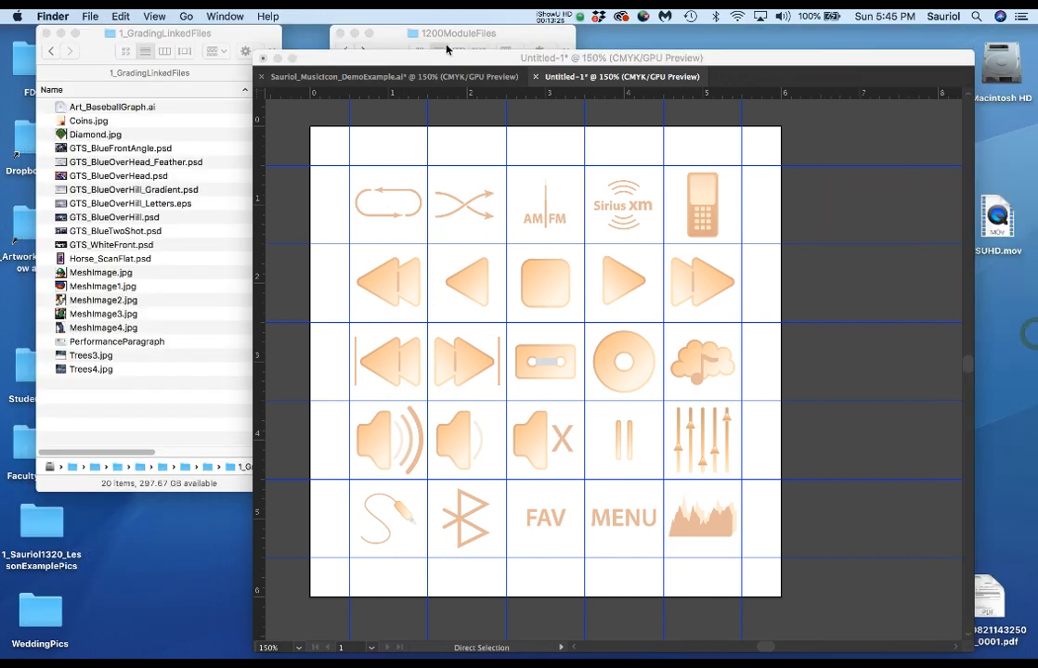
pyautogui.click(489, 34)
pyautogui.click(414, 273)
pyautogui.press('space')
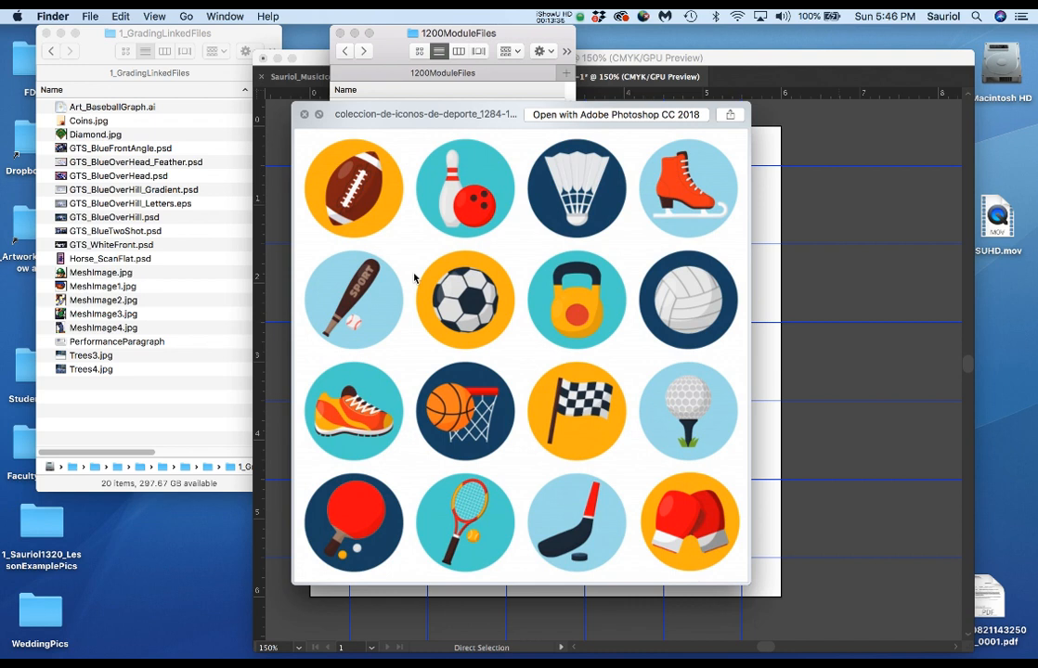
pyautogui.click(742, 84)
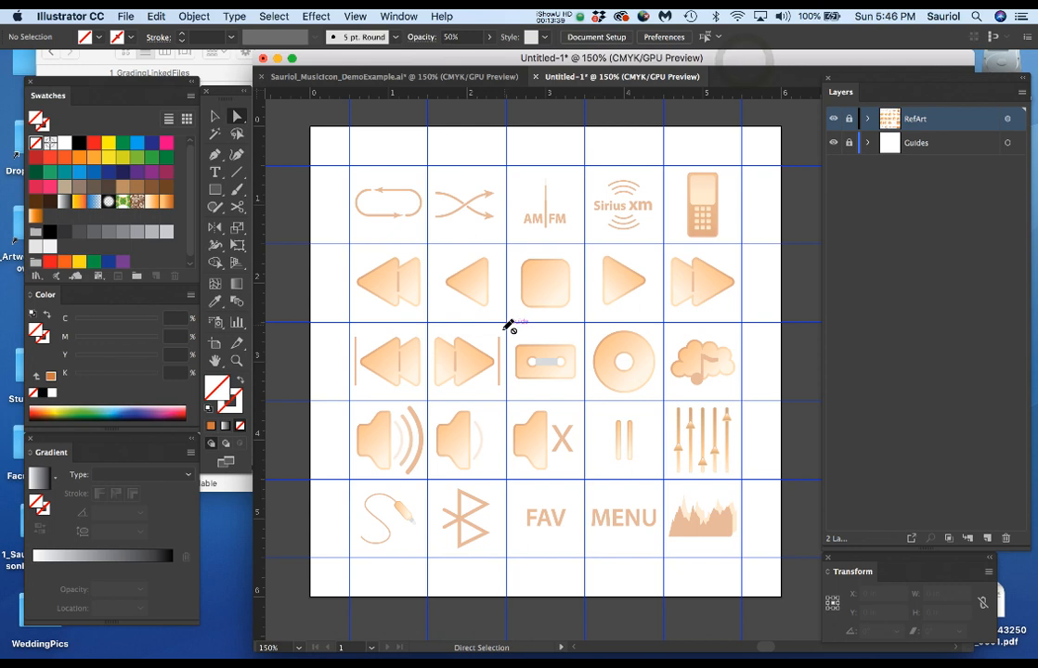
# Unlock and target the RefArt layer, set its opacity to 30% and lock it again.
pyautogui.click(849, 119)
pyautogui.click(1008, 119)
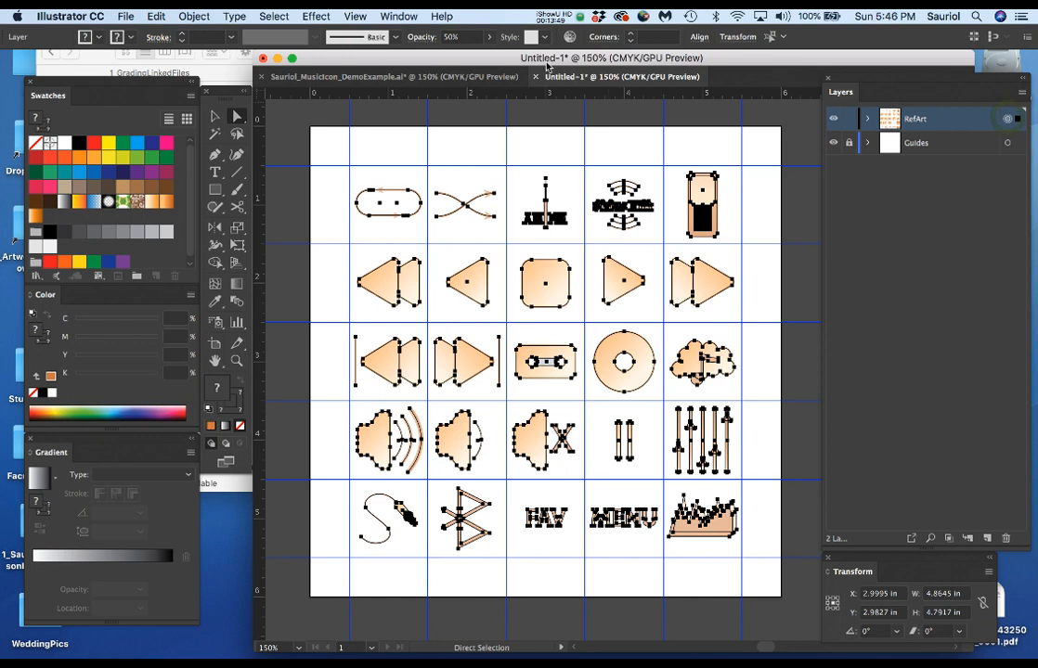
pyautogui.moveTo(466, 37); pyautogui.dragTo(430, 41)
pyautogui.write('30')
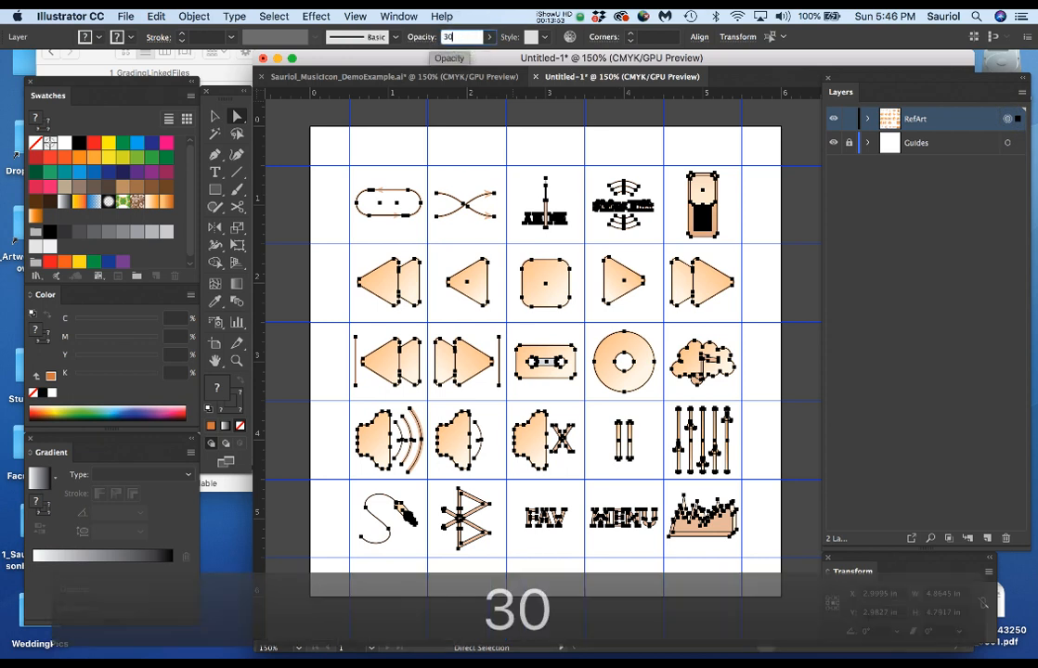
pyautogui.click(849, 119)
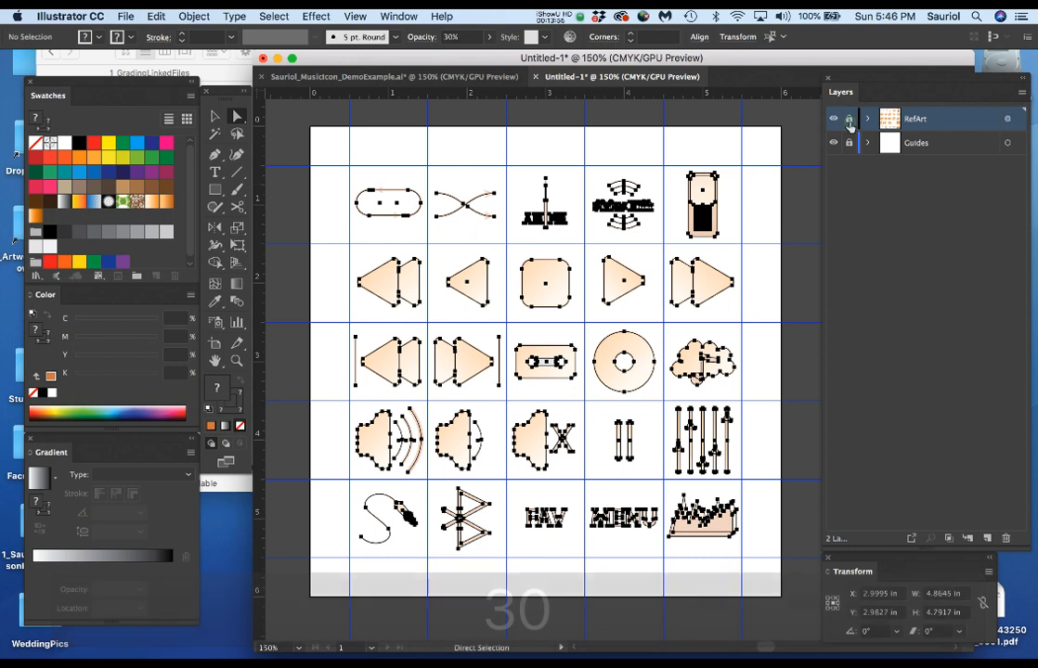
# Create a new layer above RefArt and name it ArtLayer.
pyautogui.click(987, 539)
pyautogui.doubleClick(919, 119)
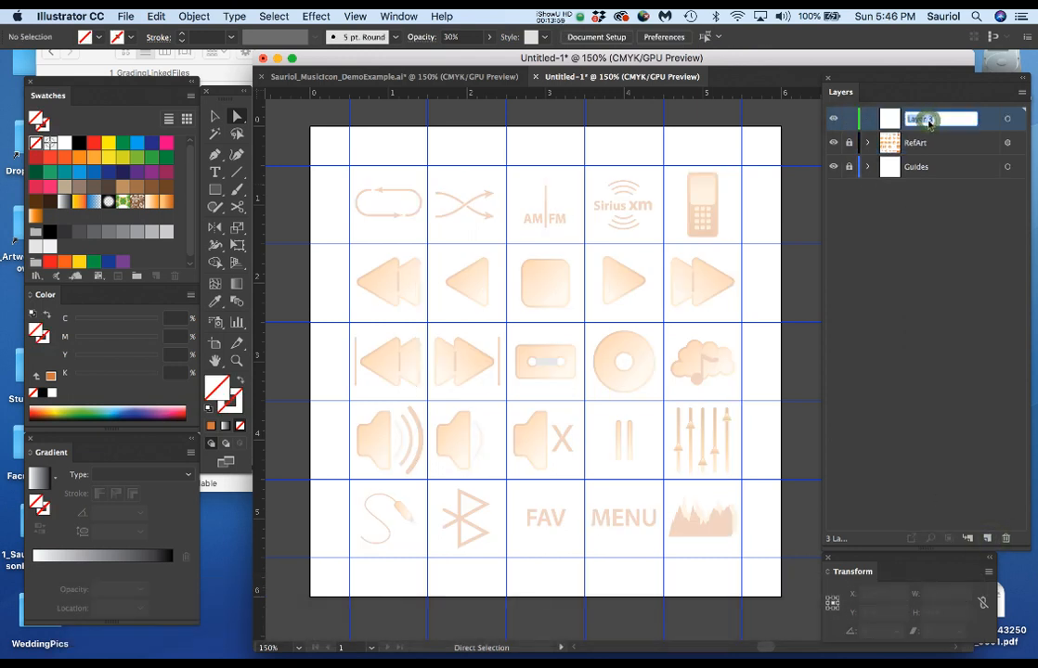
pyautogui.press('super+a')
pyautogui.write('rt')
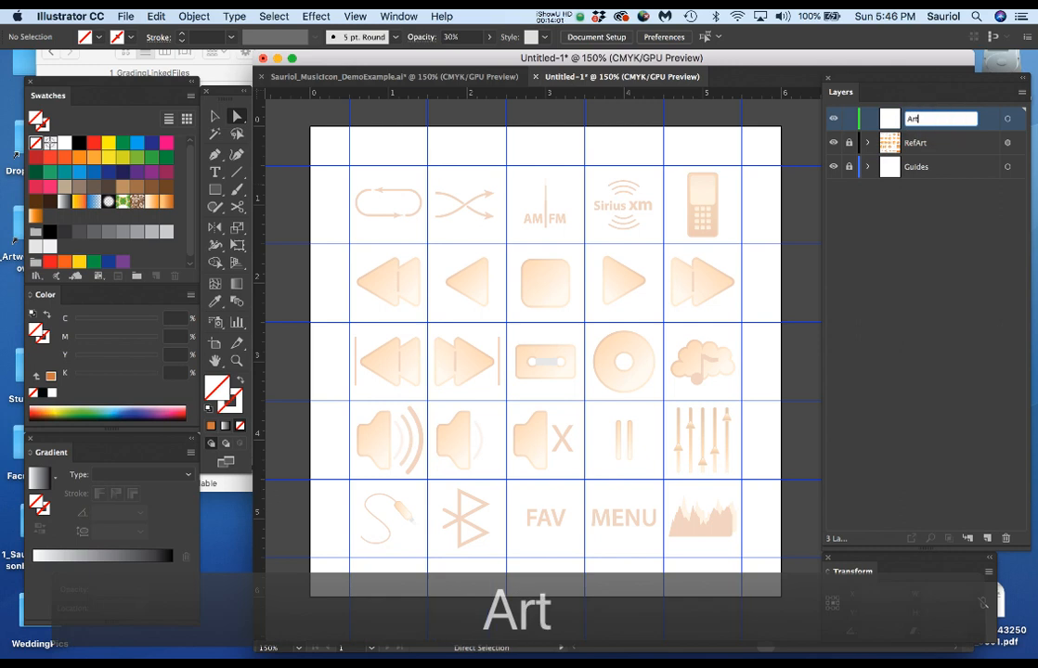
pyautogui.write('Layer')
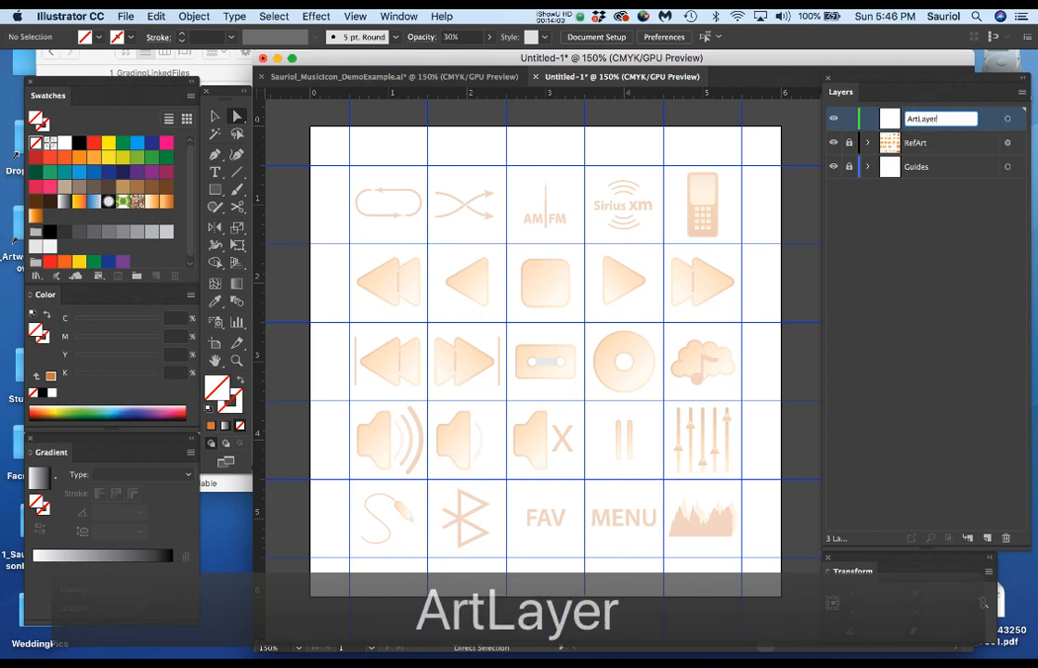
pyautogui.press('Return')
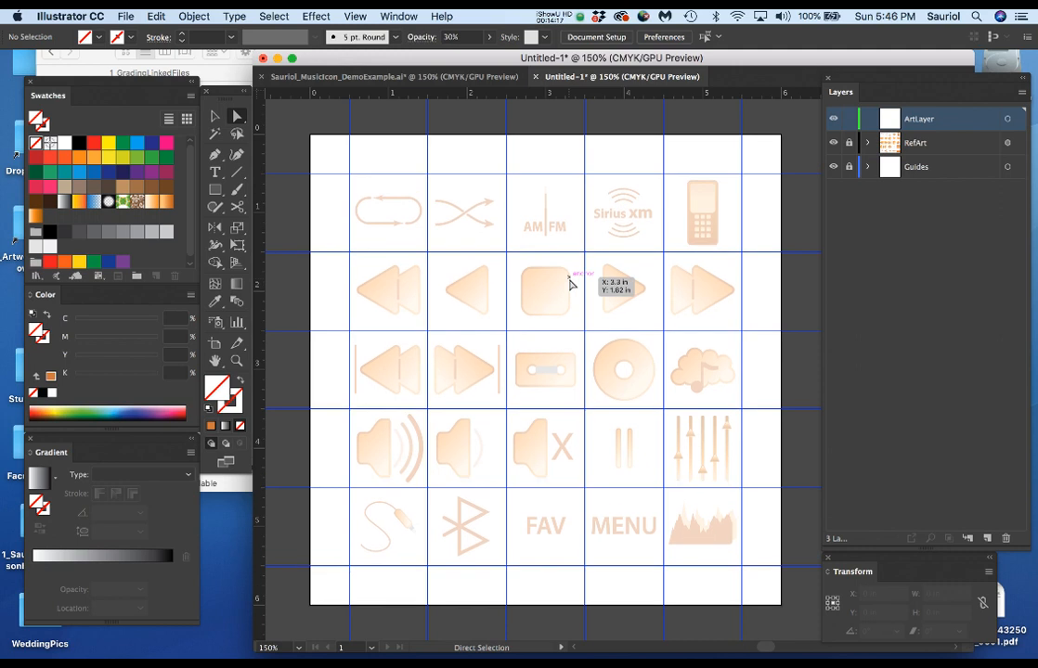
# Change ArtLayer's layer color to Black.
pyautogui.scroll(3, 549, 304)
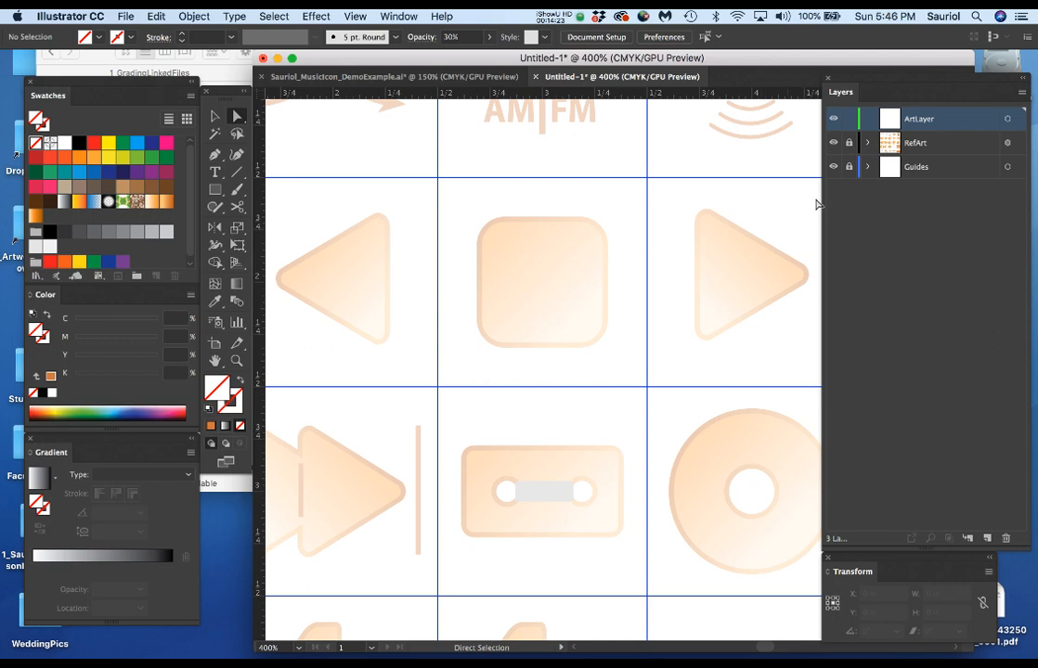
pyautogui.doubleClick(970, 122)
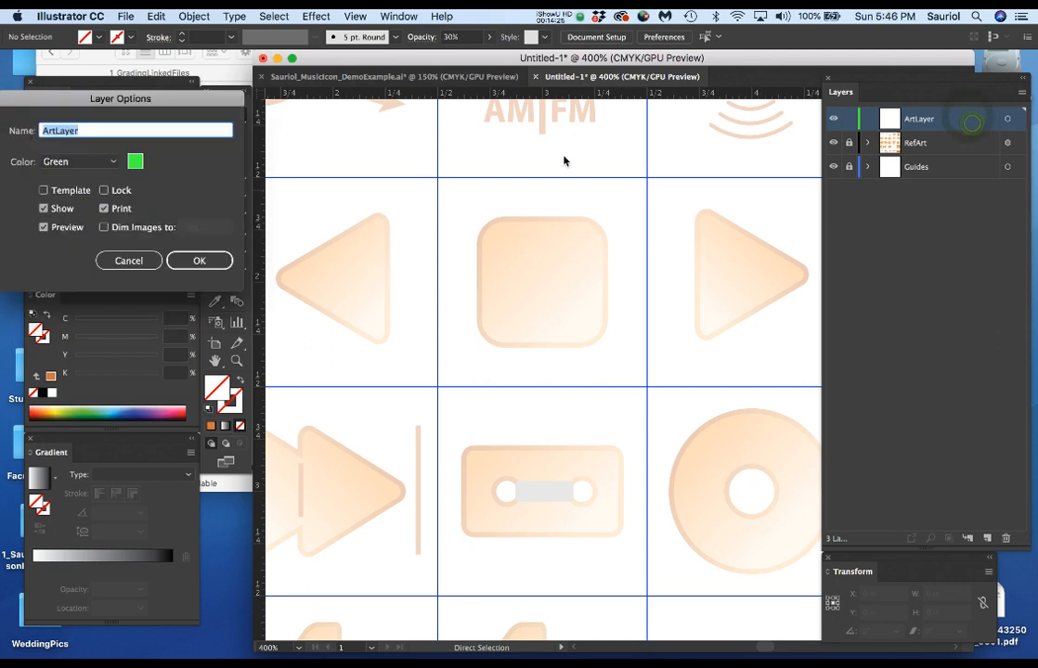
pyautogui.click(88, 159)
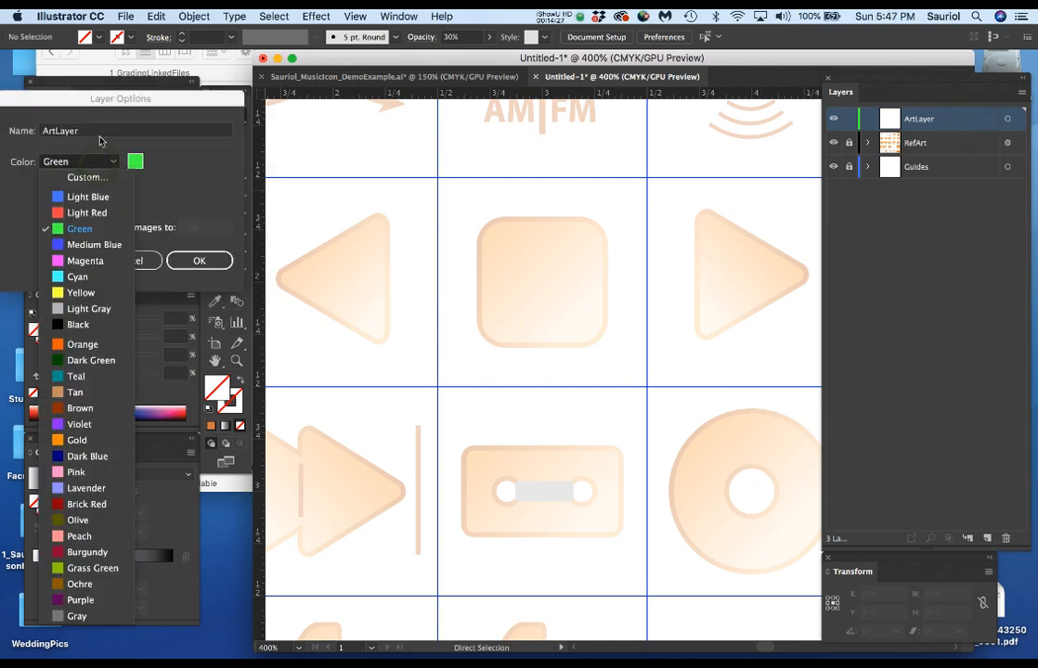
pyautogui.moveTo(87, 100); pyautogui.dragTo(351, 102)
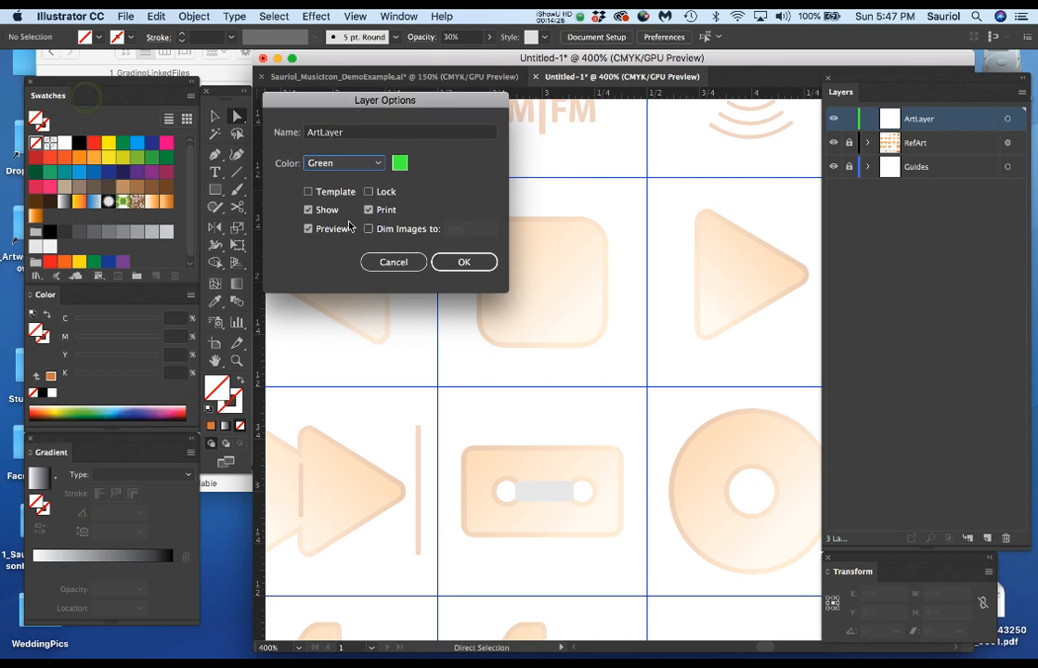
pyautogui.click(353, 166)
pyautogui.click(353, 327)
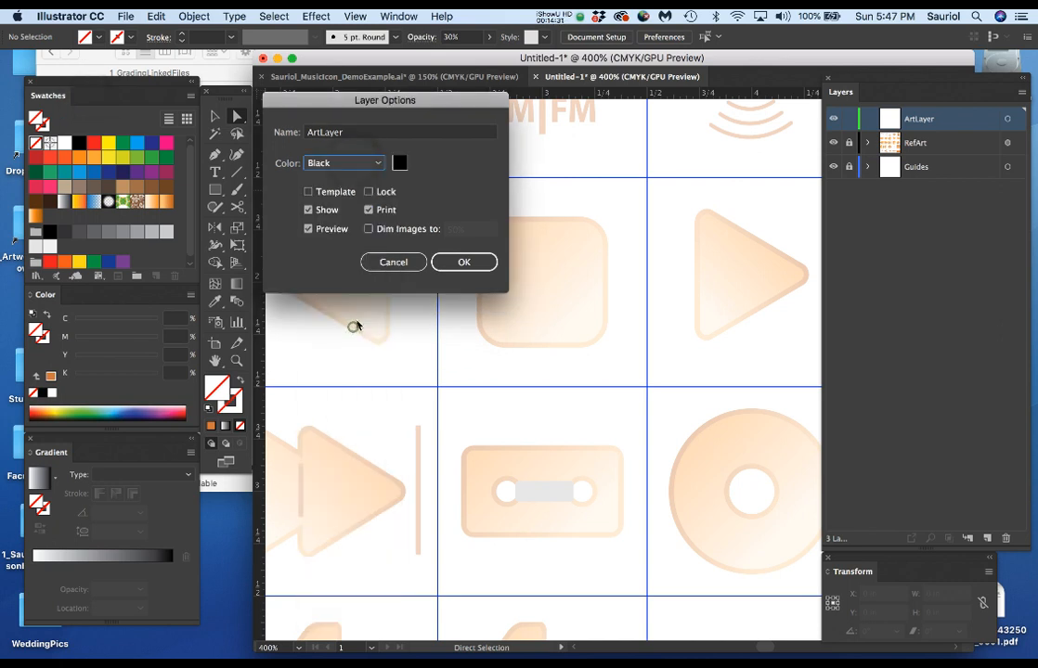
pyautogui.click(464, 262)
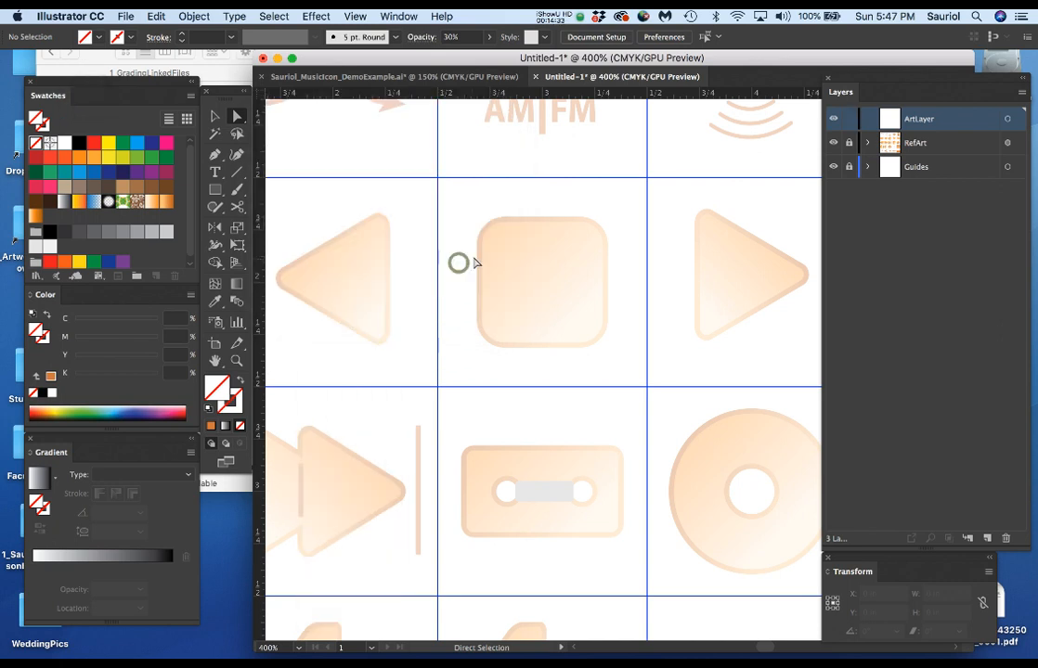
# Draw a rectangle about 0.51 by 0.55 in overlapping the rounded-square stop icon and bring Graphic Styles into view beside the artwork.
pyautogui.moveTo(225, 91); pyautogui.dragTo(254, 108)
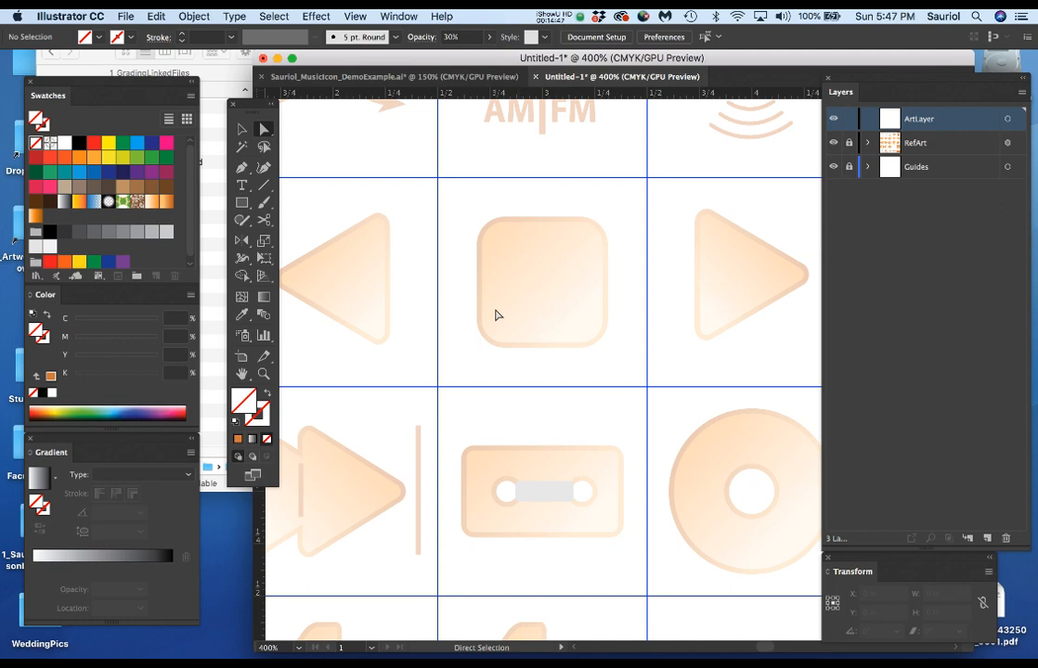
pyautogui.press('m')
pyautogui.moveTo(418, 229)
pyautogui.mouseDown()
pyautogui.moveTo(440, 290)
pyautogui.moveTo(502, 342)
pyautogui.moveTo(524, 346)
pyautogui.mouseUp()
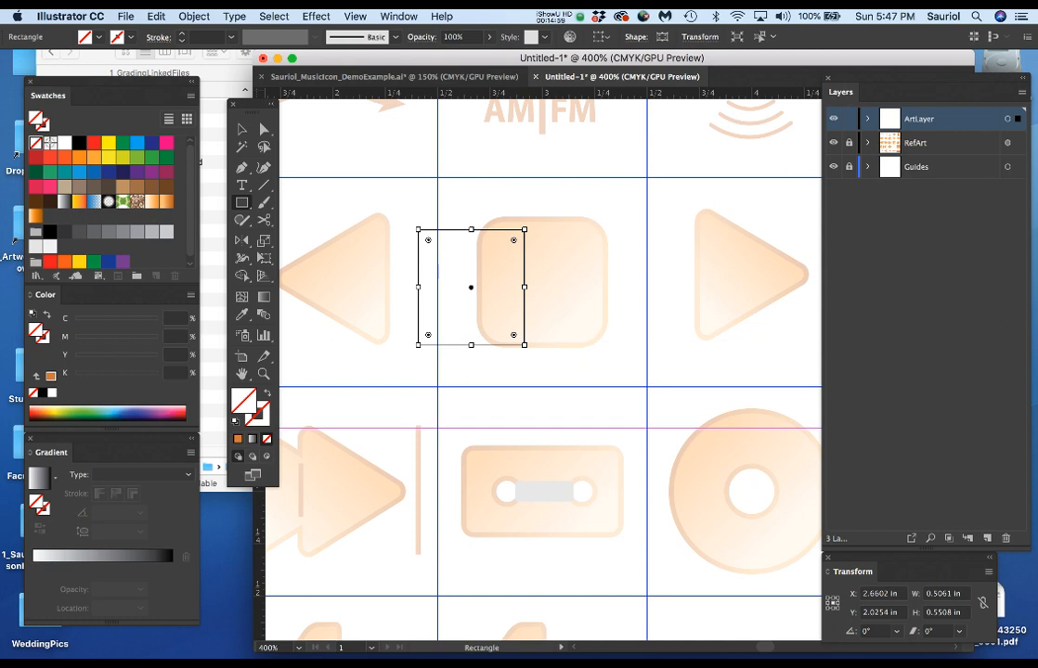
pyautogui.moveTo(1035, 554); pyautogui.dragTo(693, 504)
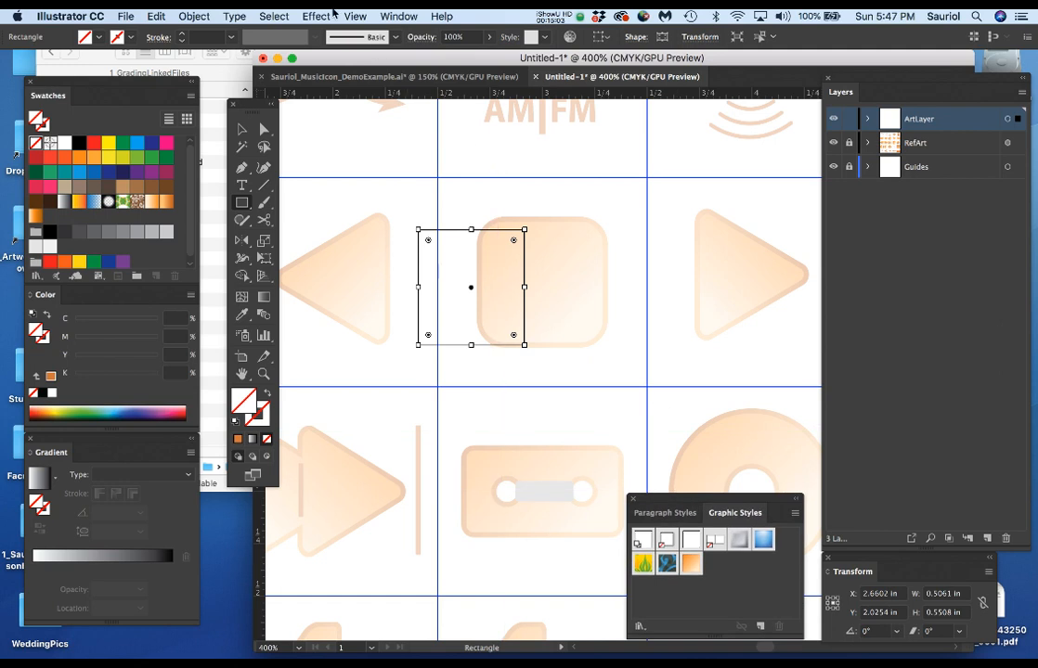
pyautogui.click(397, 16)
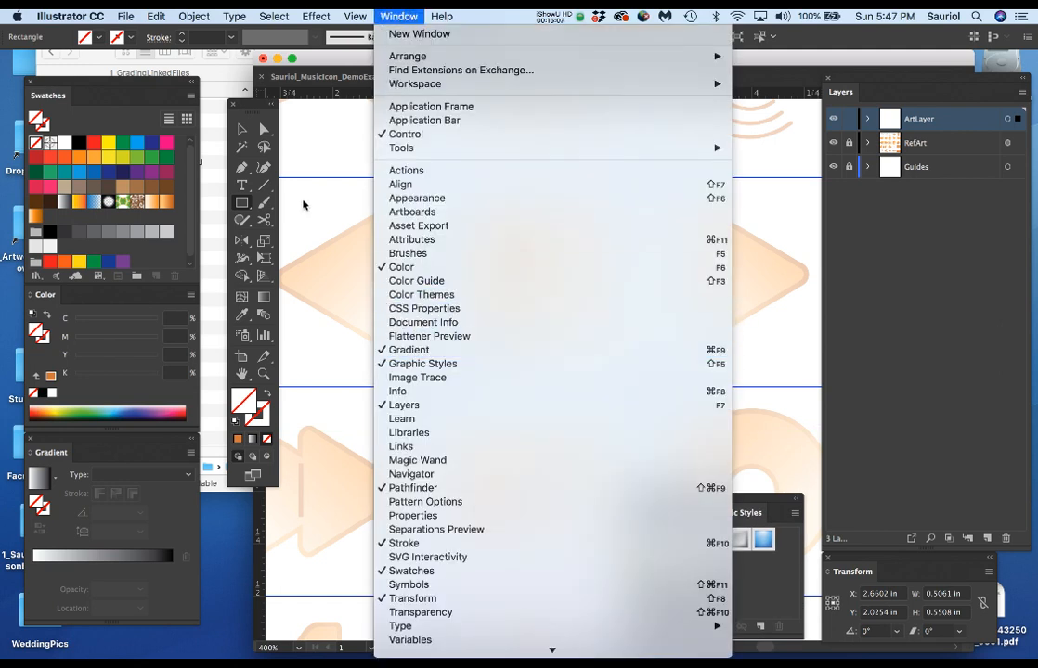
pyautogui.click(303, 203)
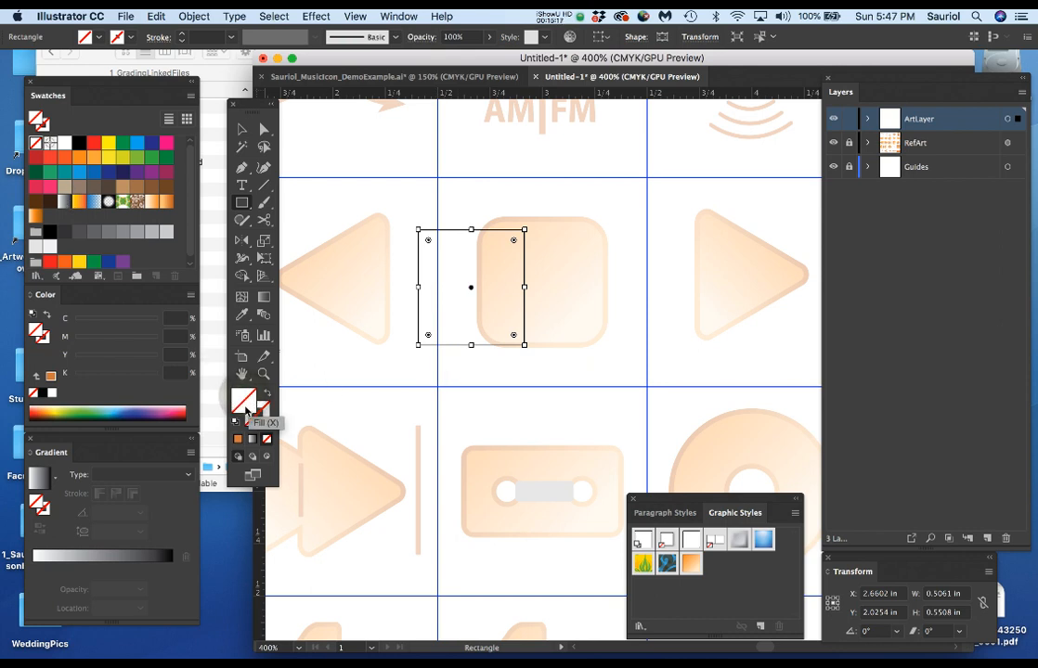
# Fill the rectangle with the white-to-black linear gradient swatch and move it to about X 2.83 in, Y 1.80 in.
pyautogui.click(63, 200)
pyautogui.moveTo(497, 278); pyautogui.dragTo(543, 259)
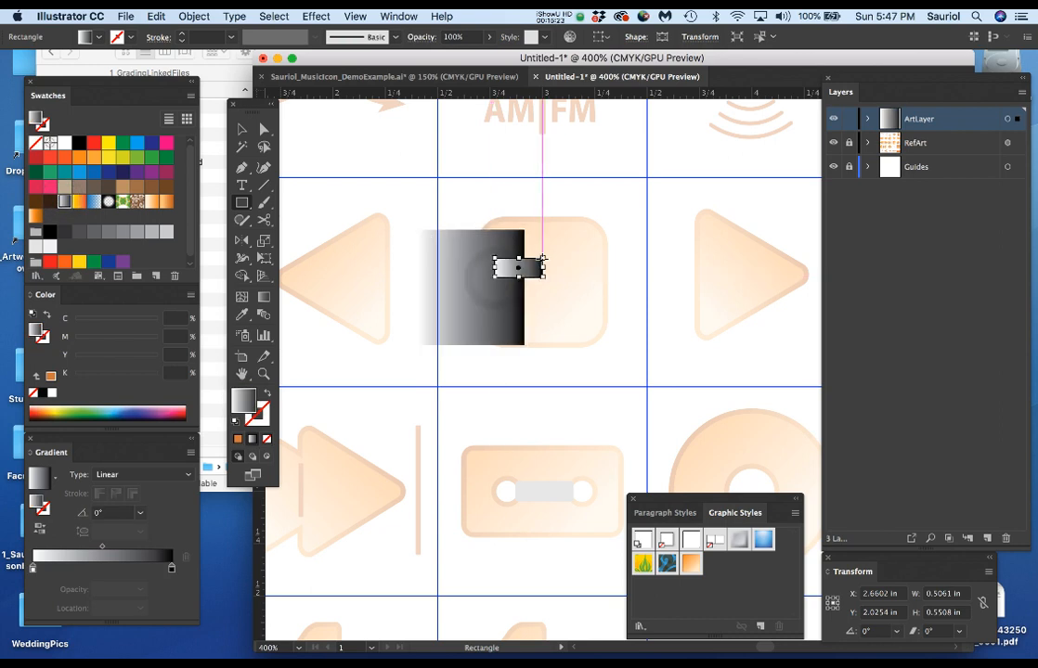
pyautogui.press('super+z')
pyautogui.press('v')
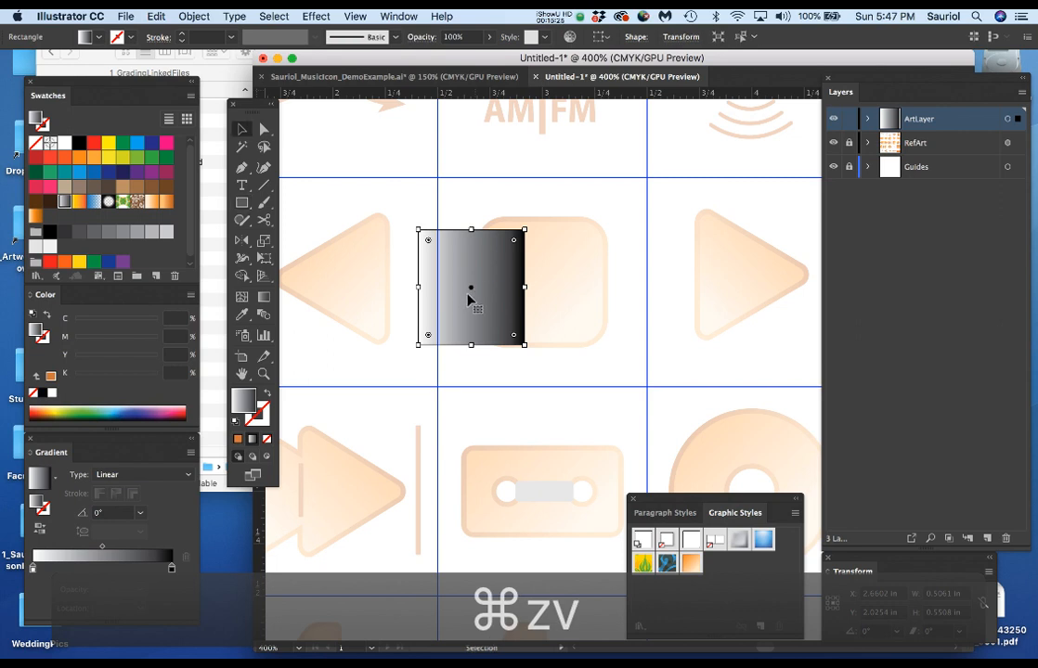
pyautogui.moveTo(483, 277); pyautogui.dragTo(522, 223)
pyautogui.press('super+equal')
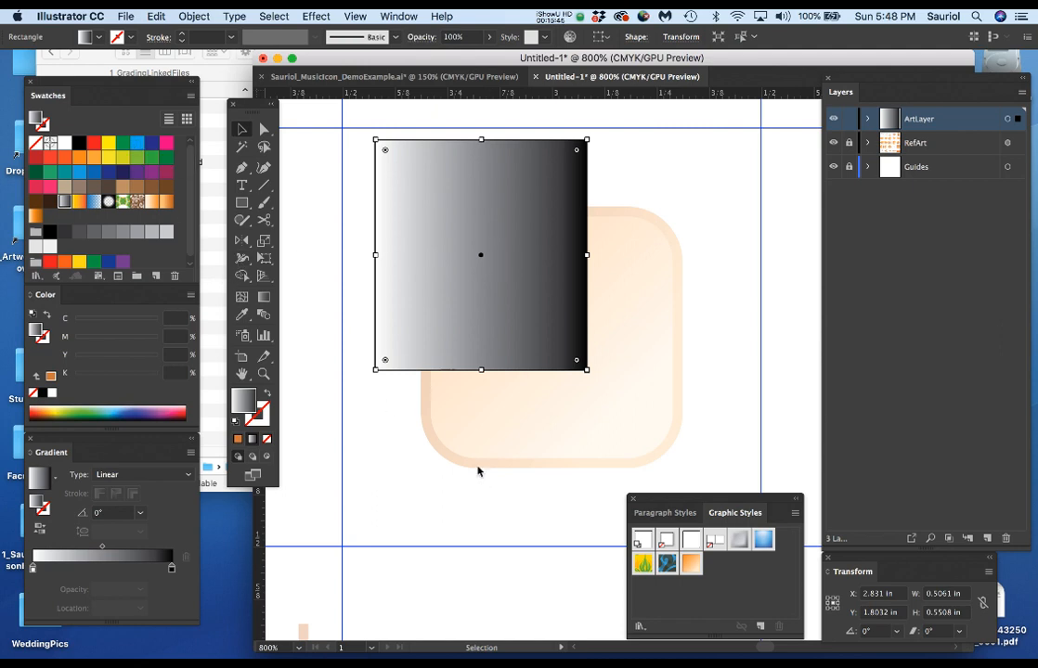
# Recolor both stops of the rectangle's linear gradient with the 100% cyan swatch.
pyautogui.moveTo(56, 440); pyautogui.dragTo(397, 393)
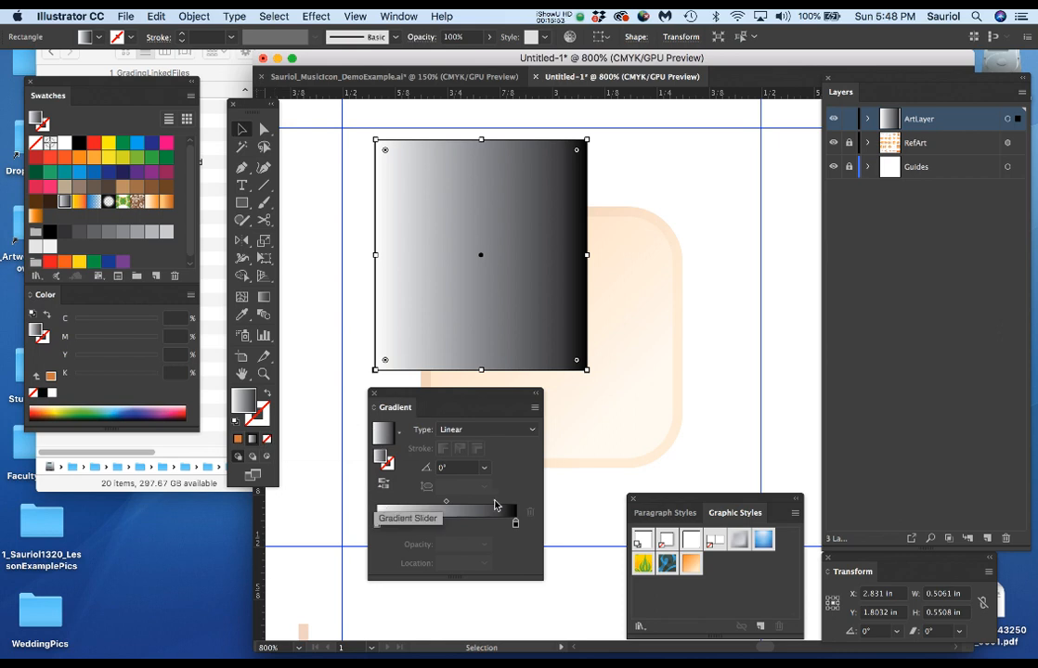
pyautogui.moveTo(138, 146)
pyautogui.mouseDown()
pyautogui.moveTo(590, 624)
pyautogui.moveTo(517, 528)
pyautogui.mouseUp()
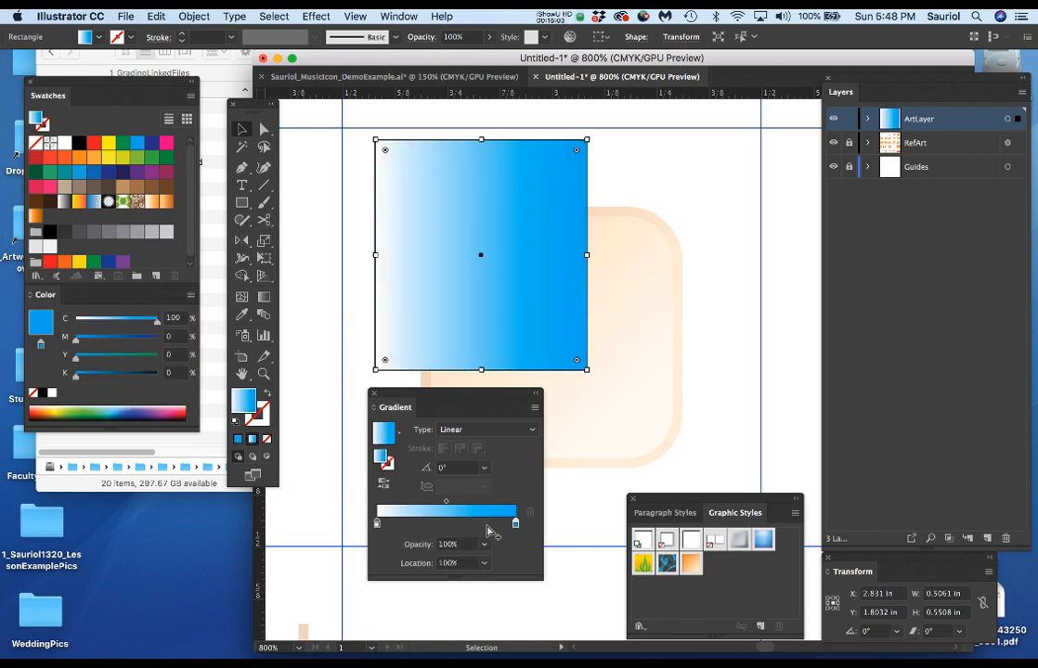
pyautogui.moveTo(139, 147); pyautogui.dragTo(376, 524)
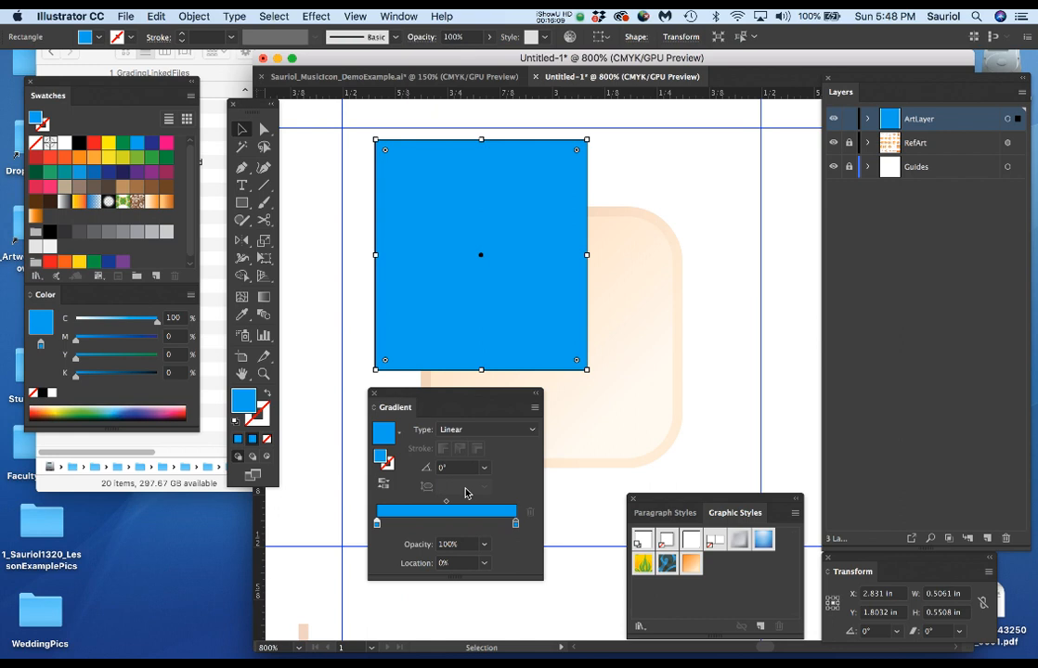
pyautogui.click(378, 528)
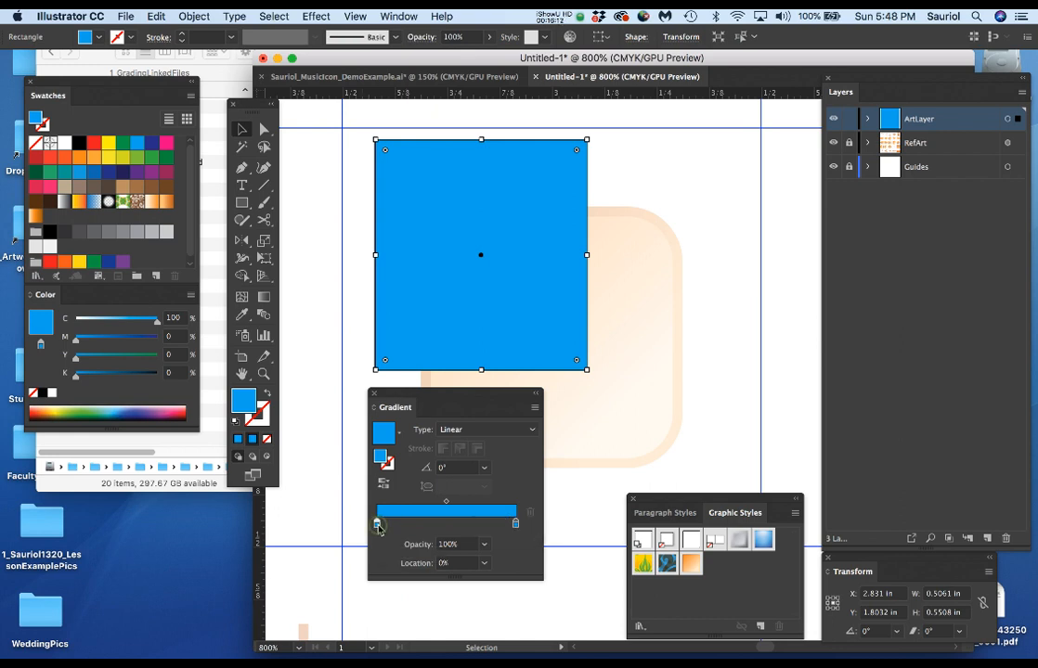
pyautogui.click(516, 526)
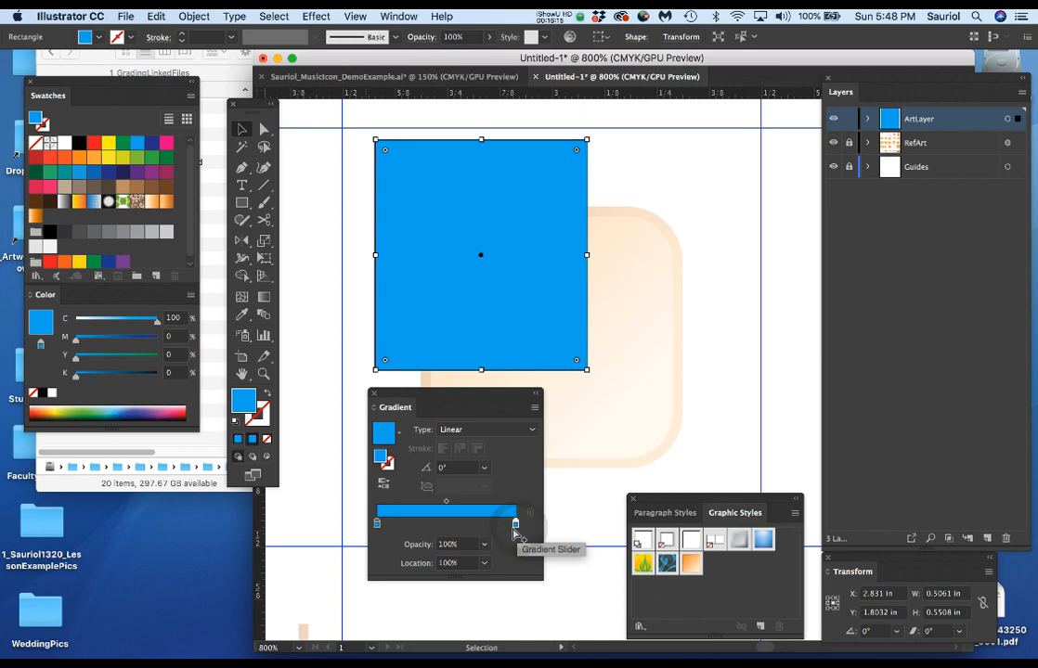
# Lighten the gradient's starting stop to 37% cyan and save that light blue as a swatch.
pyautogui.doubleClick(377, 525)
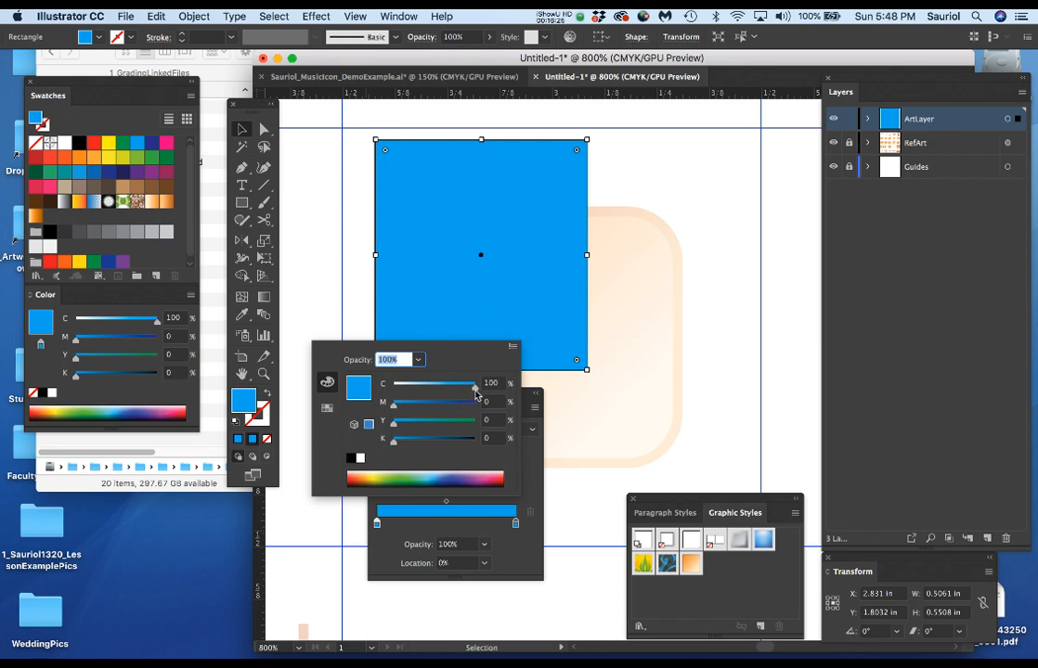
pyautogui.moveTo(475, 391); pyautogui.dragTo(423, 395)
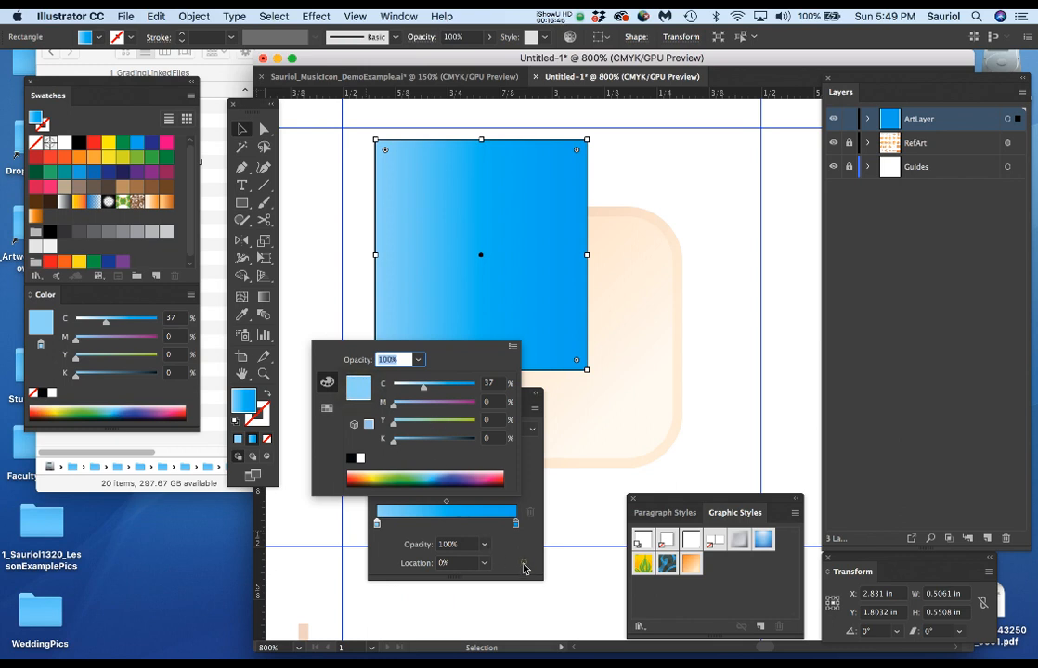
pyautogui.click(525, 563)
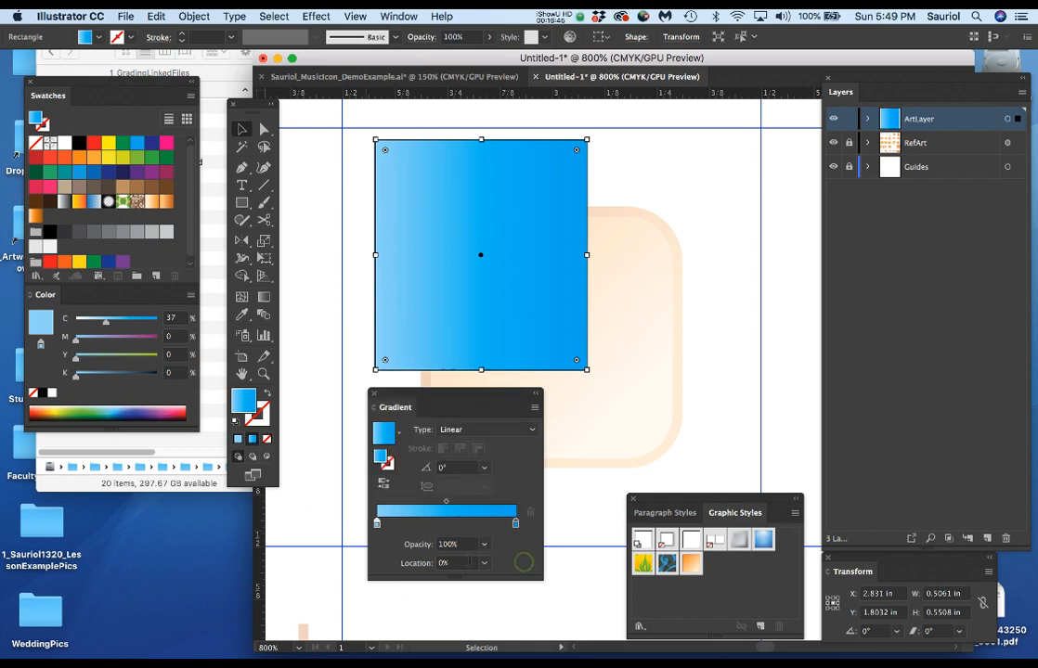
pyautogui.click(377, 525)
pyautogui.moveTo(44, 327); pyautogui.dragTo(63, 217)
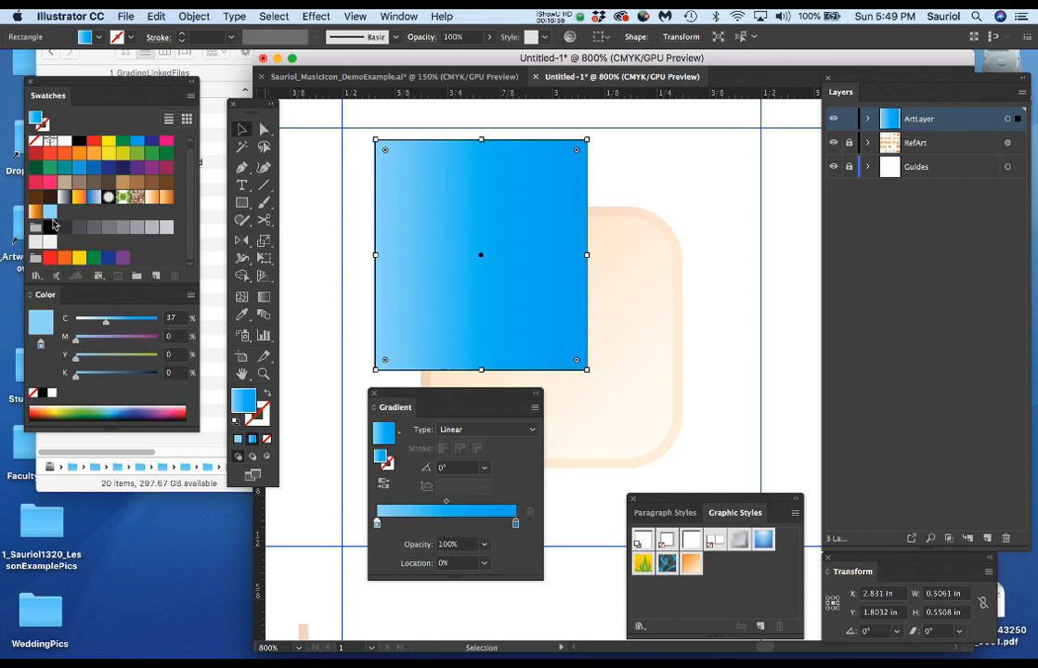
# Darken the gradient's end stop by setting magenta to 16% and black to 21%.
pyautogui.click(516, 525)
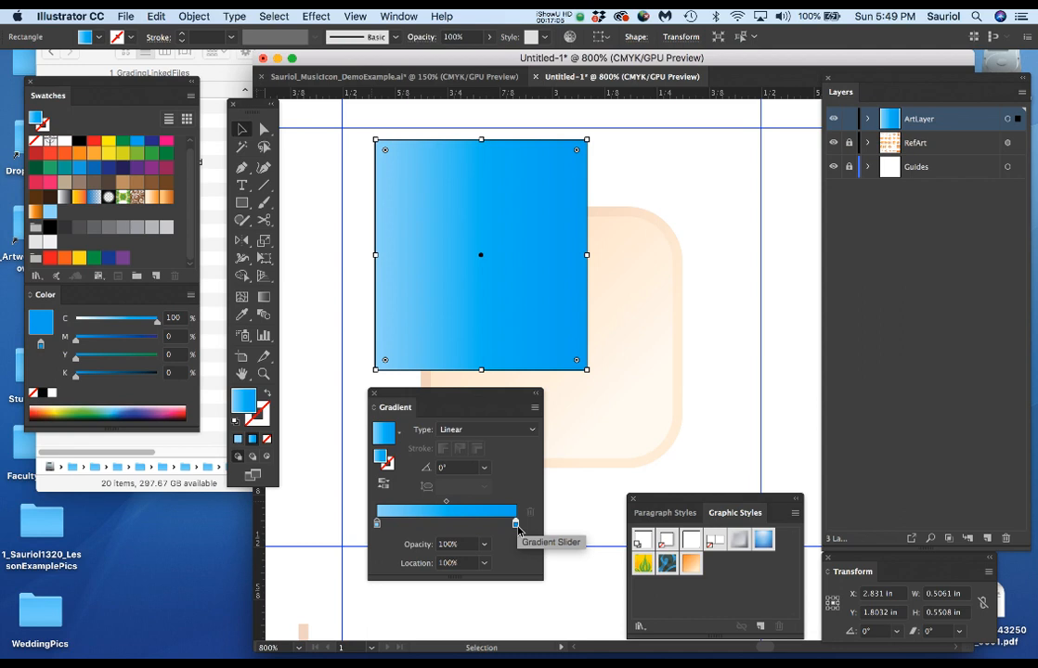
pyautogui.doubleClick(517, 526)
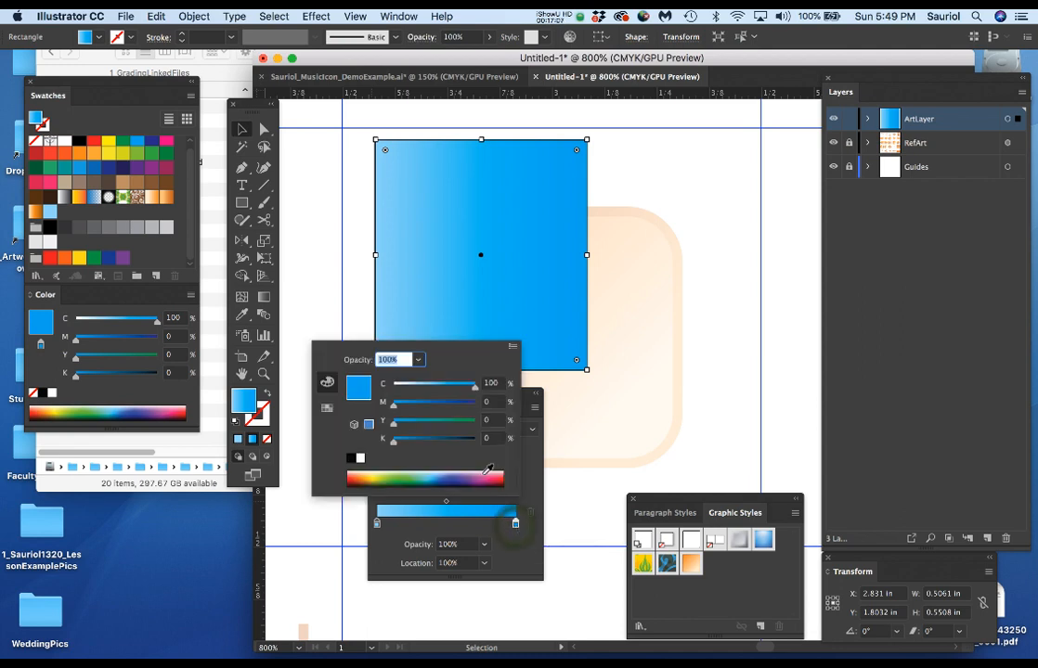
pyautogui.moveTo(394, 446); pyautogui.dragTo(409, 414)
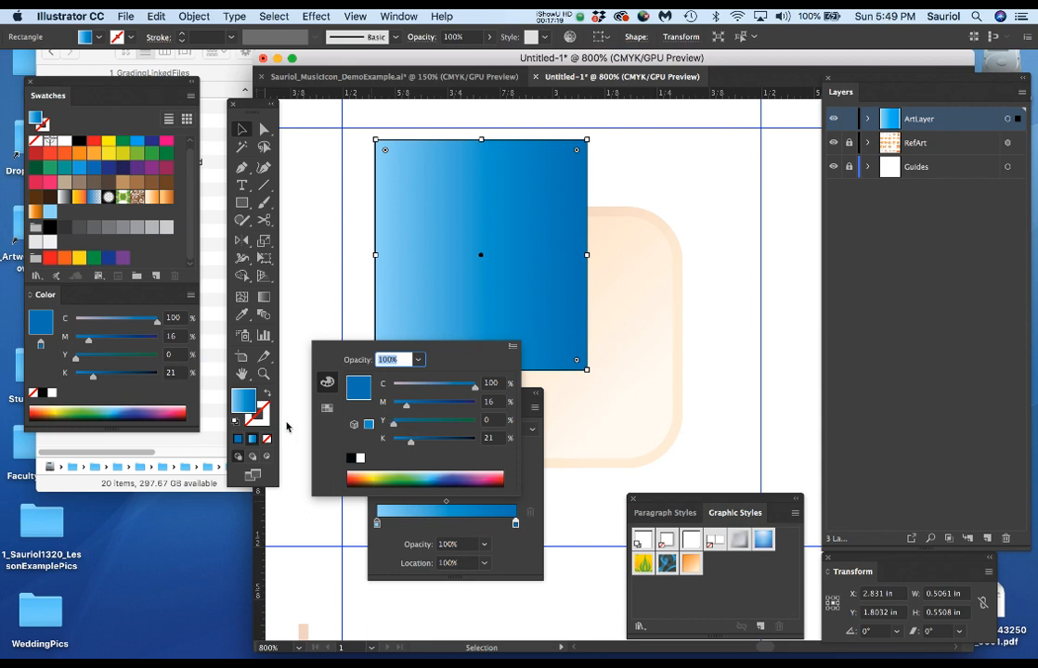
# Save the dark blue and the rectangle's finished blue gradient as new swatches.
pyautogui.click(40, 323)
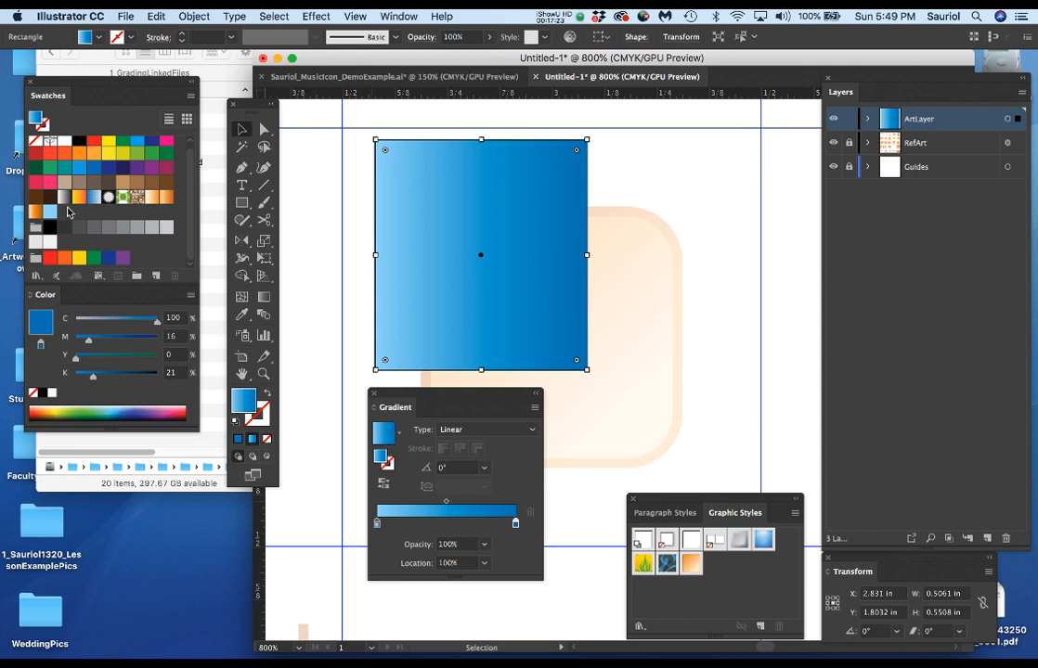
pyautogui.moveTo(39, 322); pyautogui.dragTo(70, 217)
pyautogui.moveTo(381, 455); pyautogui.dragTo(79, 212)
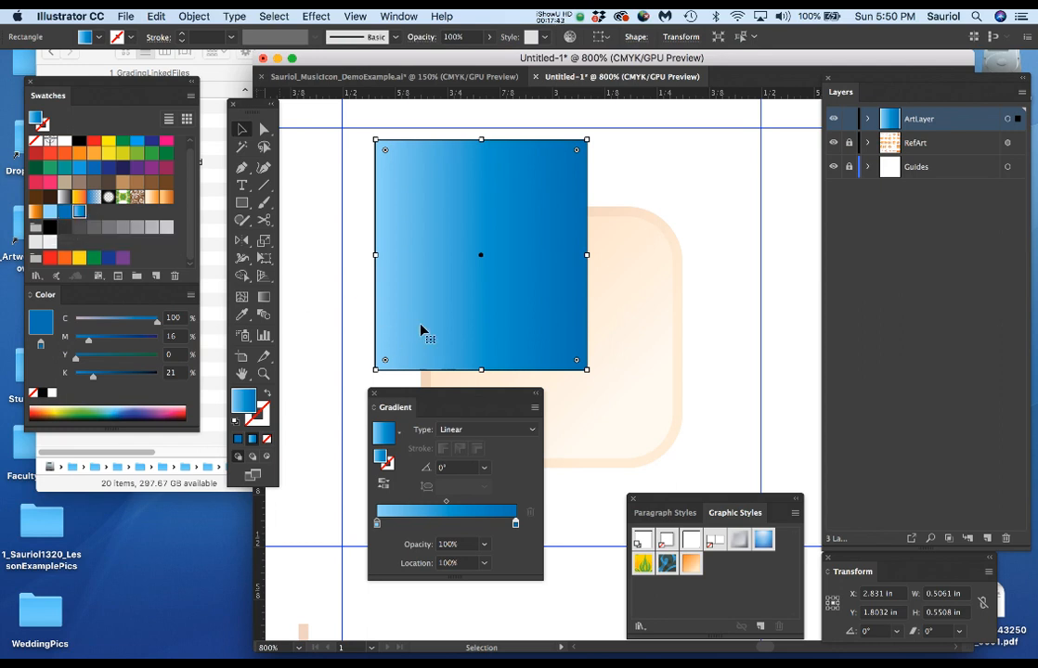
# Switch to the music icon demo example document, raise the Art layer's opacity to 100%, and examine the rounded square icon's gradient up close.
pyautogui.moveTo(478, 397); pyautogui.dragTo(437, 441)
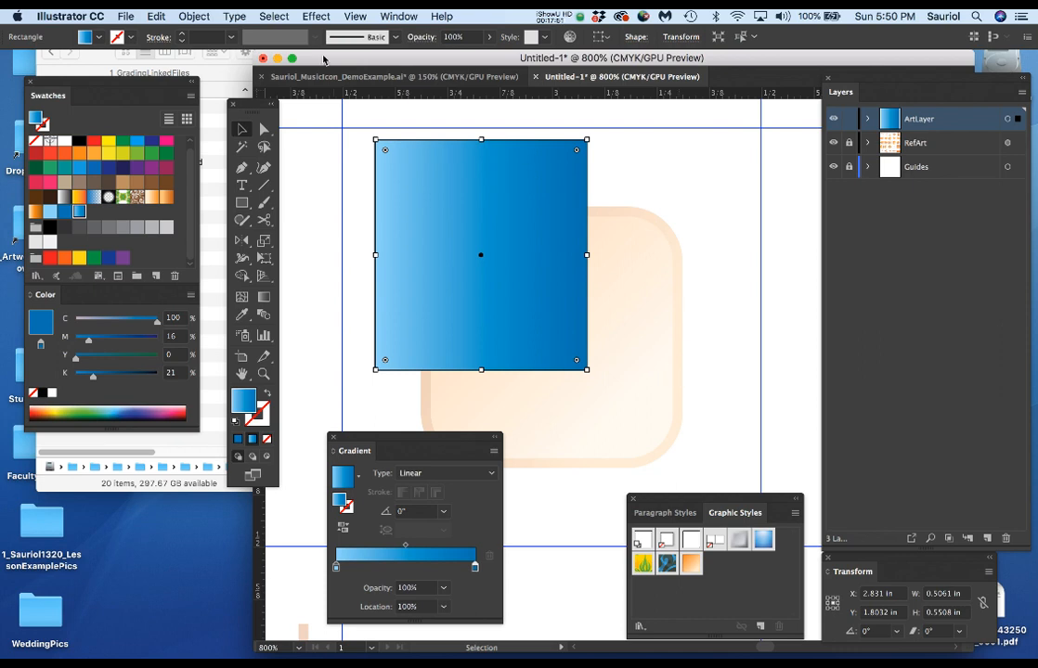
pyautogui.click(361, 78)
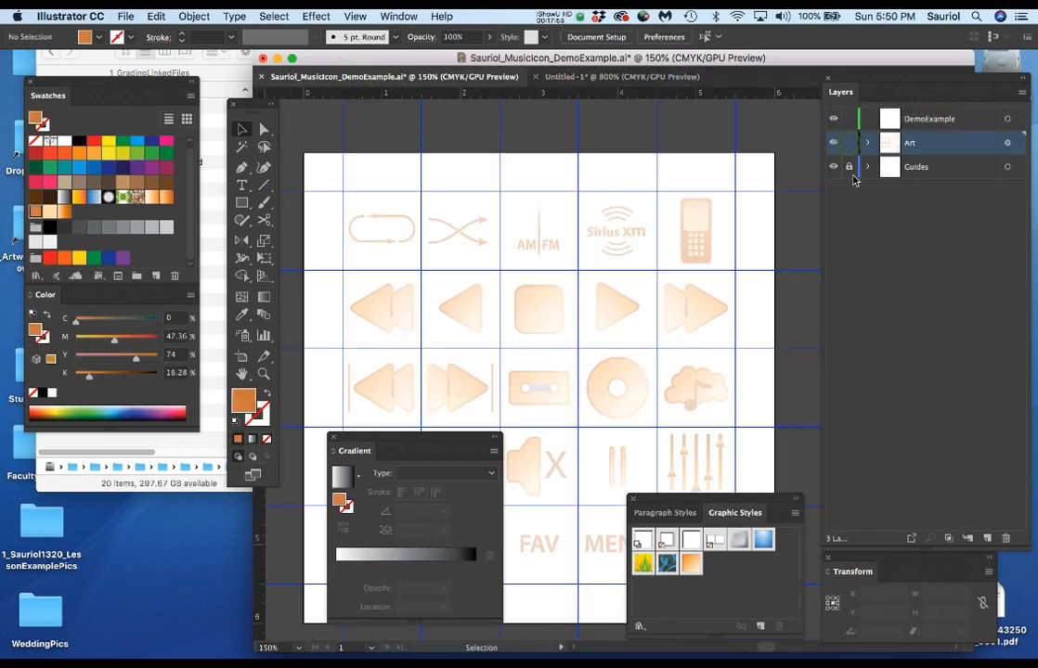
pyautogui.click(1007, 142)
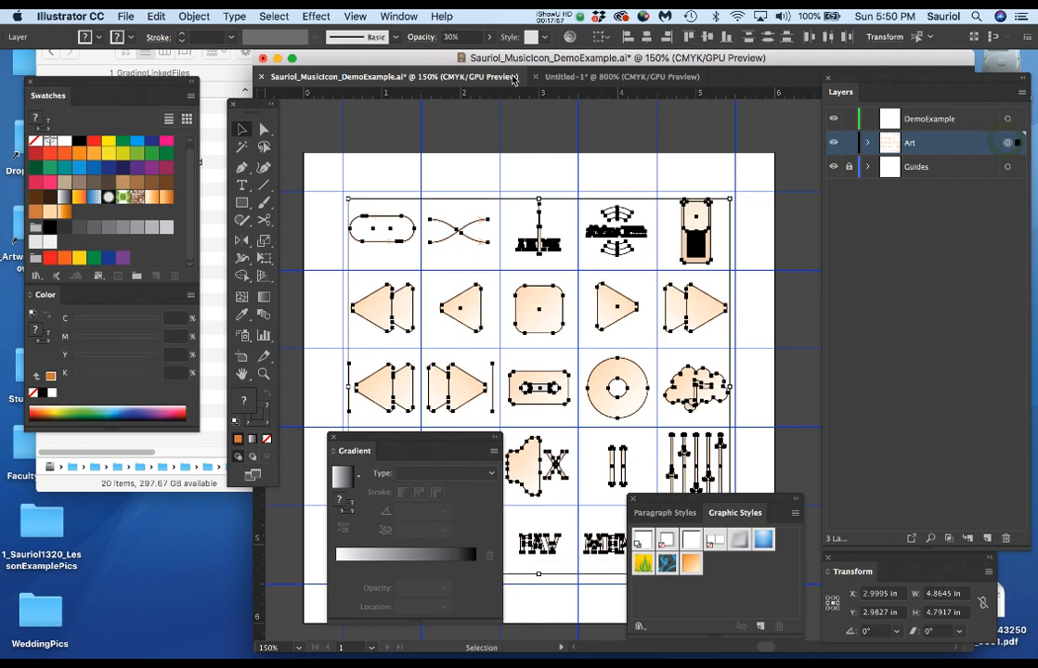
pyautogui.moveTo(467, 38); pyautogui.dragTo(429, 38)
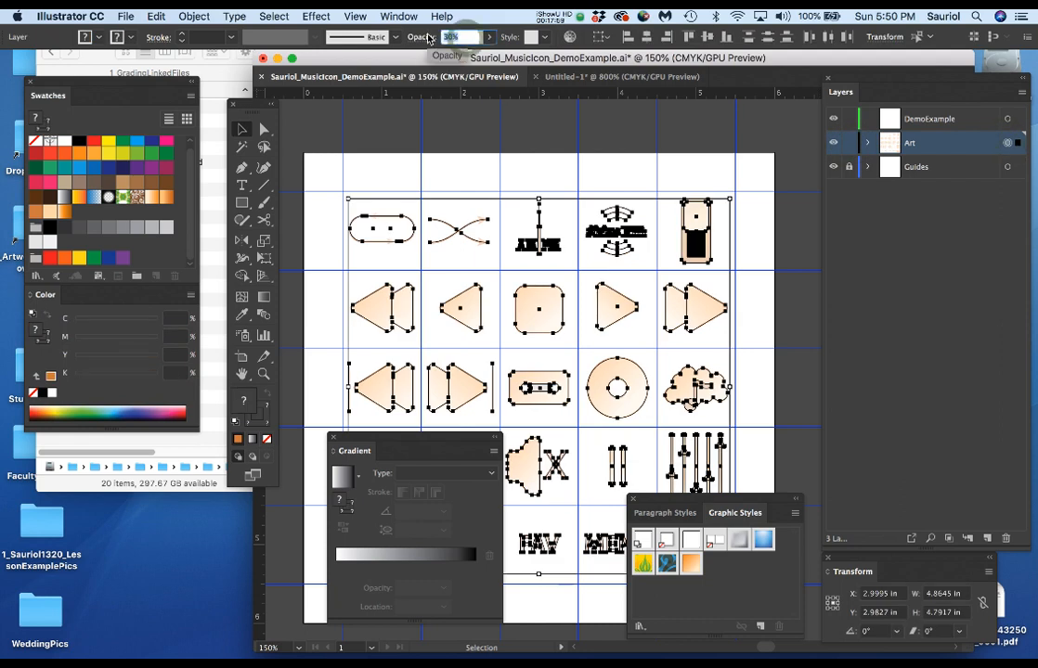
pyautogui.write('100')
pyautogui.press('Return')
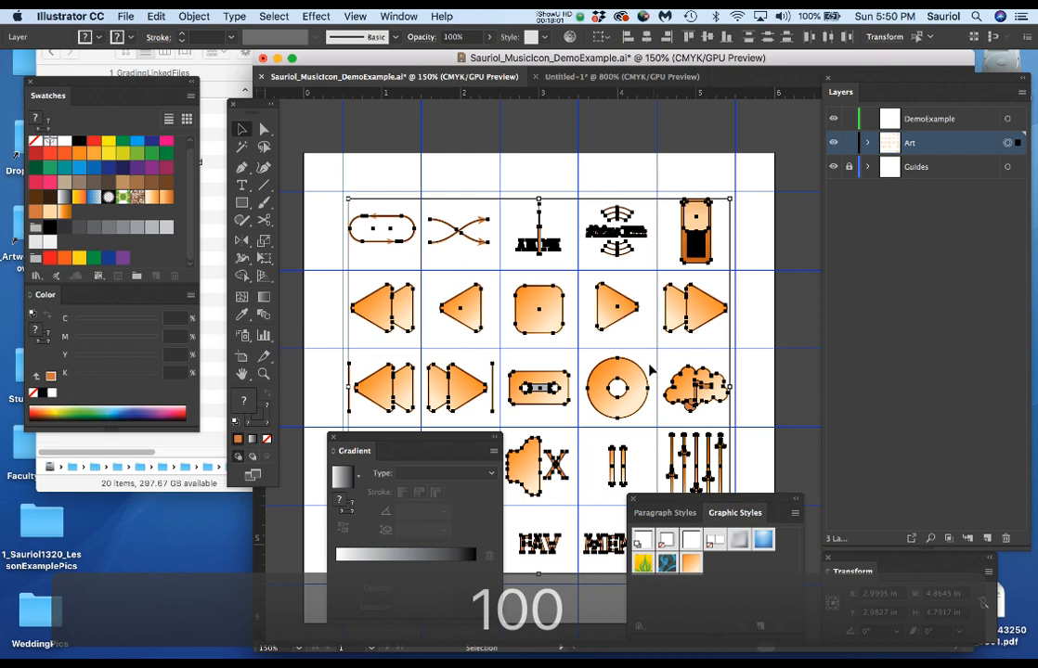
pyautogui.scroll(2, 548, 298)
pyautogui.scroll(2, 548, 298)
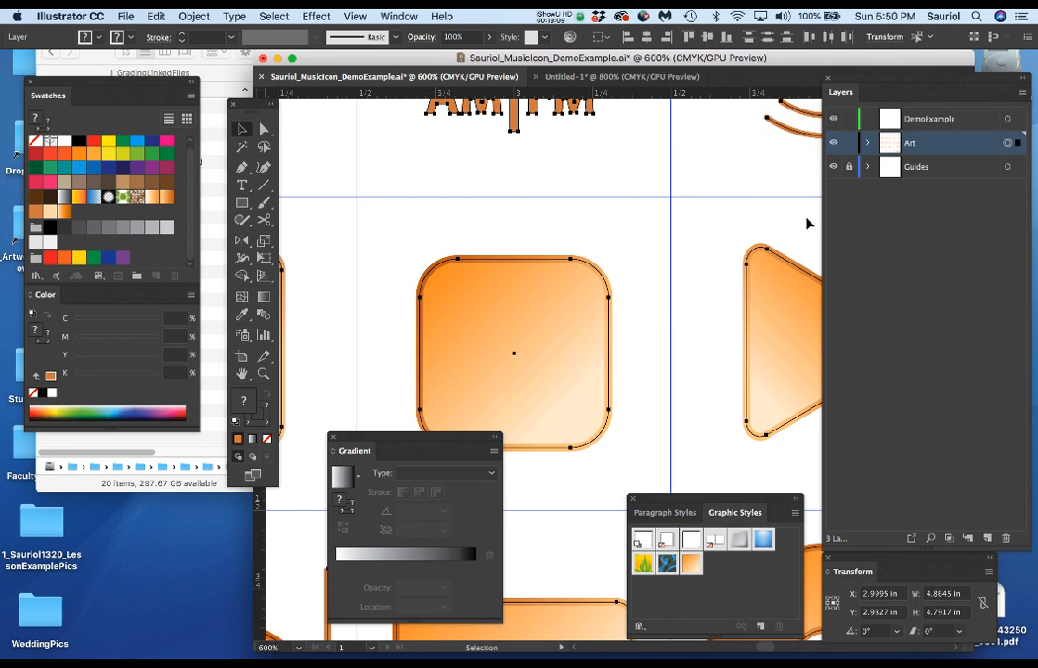
# Return to the untitled document and redraw the rectangle's fill gradient diagonally from its lower-right corner to its upper-left corner, at about 130°.
pyautogui.click(570, 78)
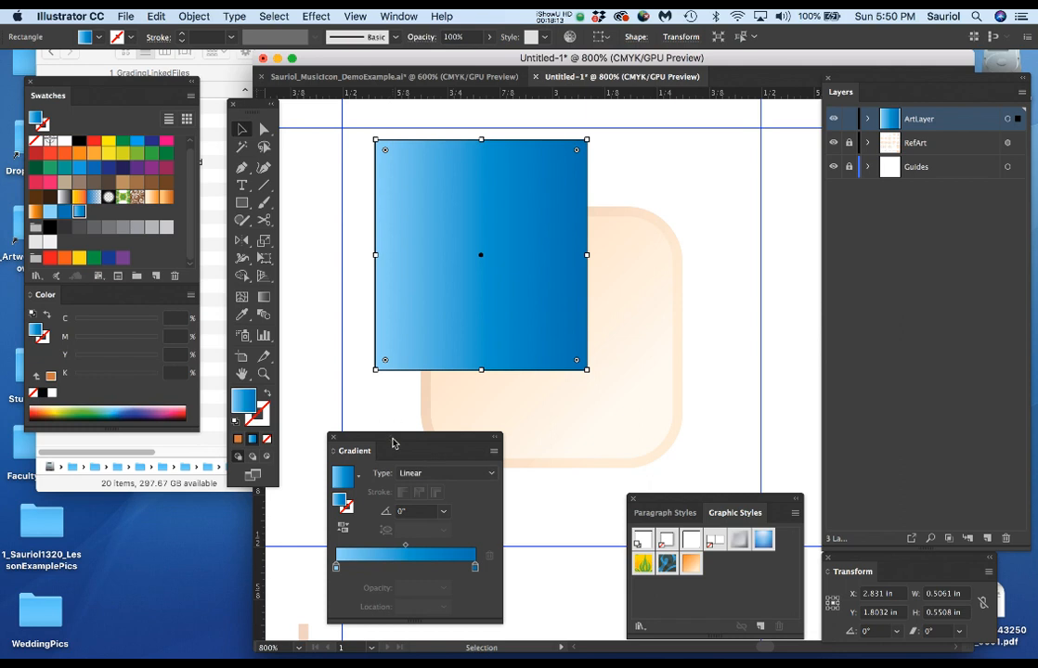
pyautogui.moveTo(393, 444); pyautogui.dragTo(414, 419)
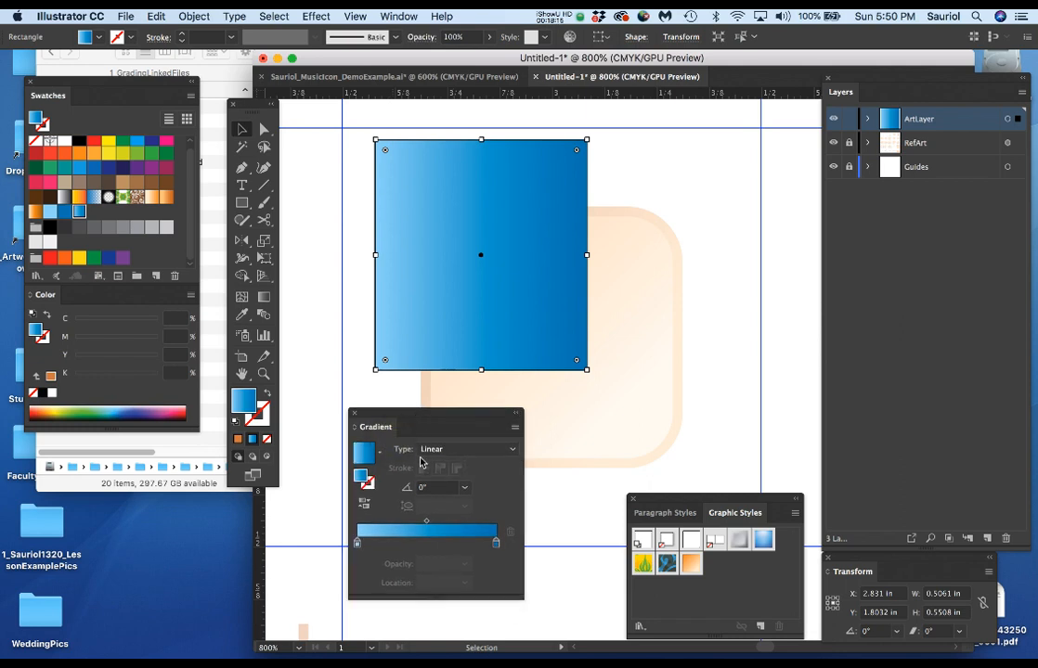
pyautogui.press('g')
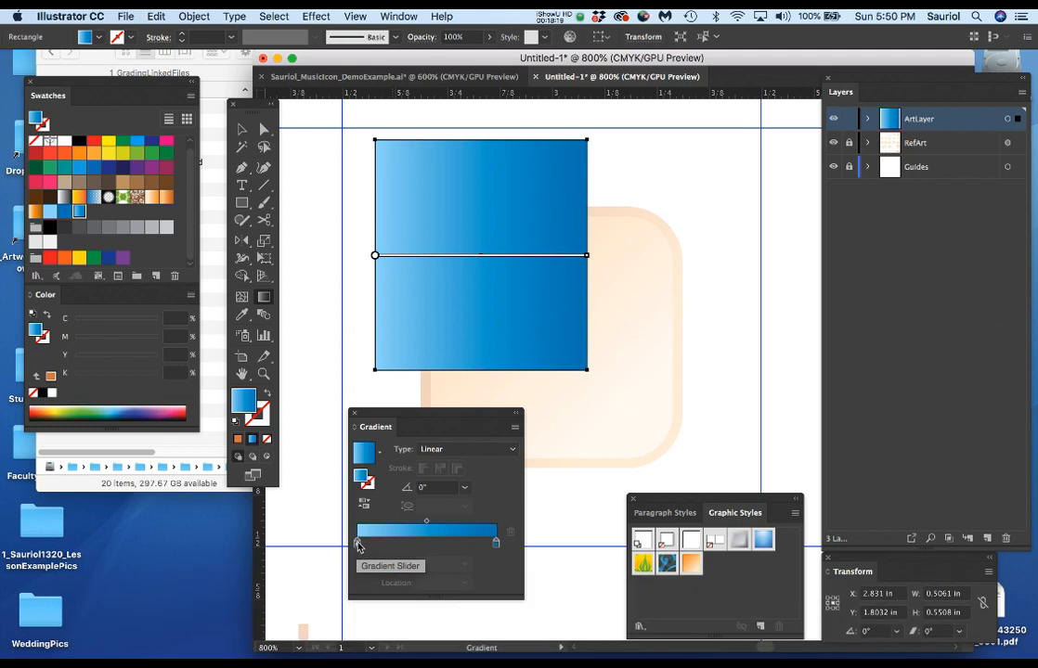
pyautogui.moveTo(587, 381)
pyautogui.mouseDown()
pyautogui.moveTo(443, 202)
pyautogui.moveTo(364, 139)
pyautogui.moveTo(371, 135)
pyautogui.mouseUp()
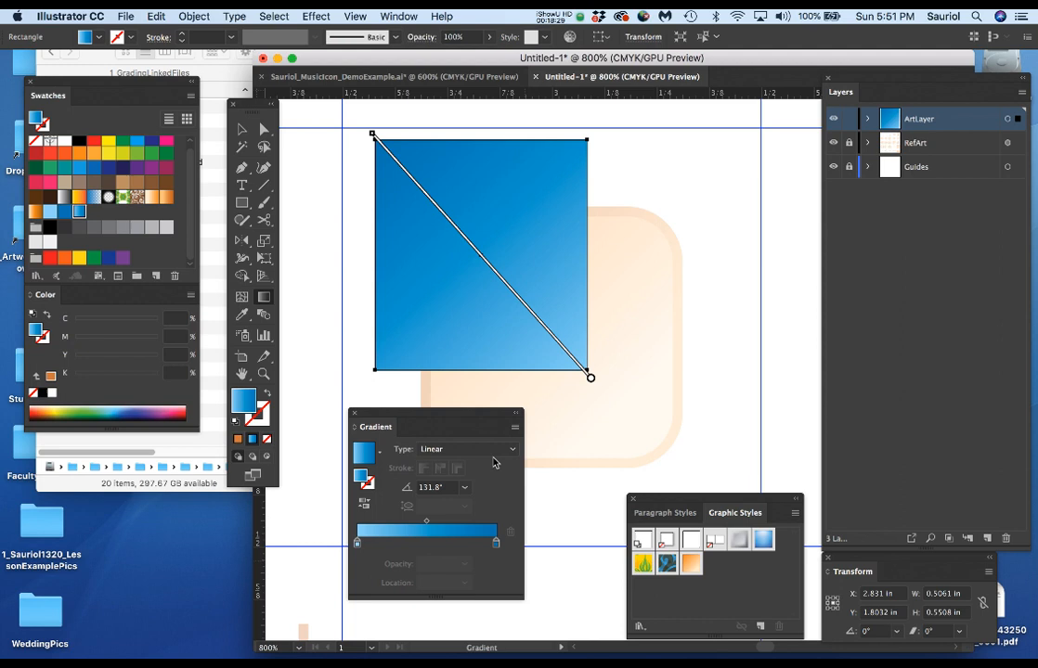
pyautogui.moveTo(381, 153)
pyautogui.moveTo(453, 330)
pyautogui.mouseDown()
pyautogui.moveTo(509, 279)
pyautogui.moveTo(417, 270)
pyautogui.mouseUp()
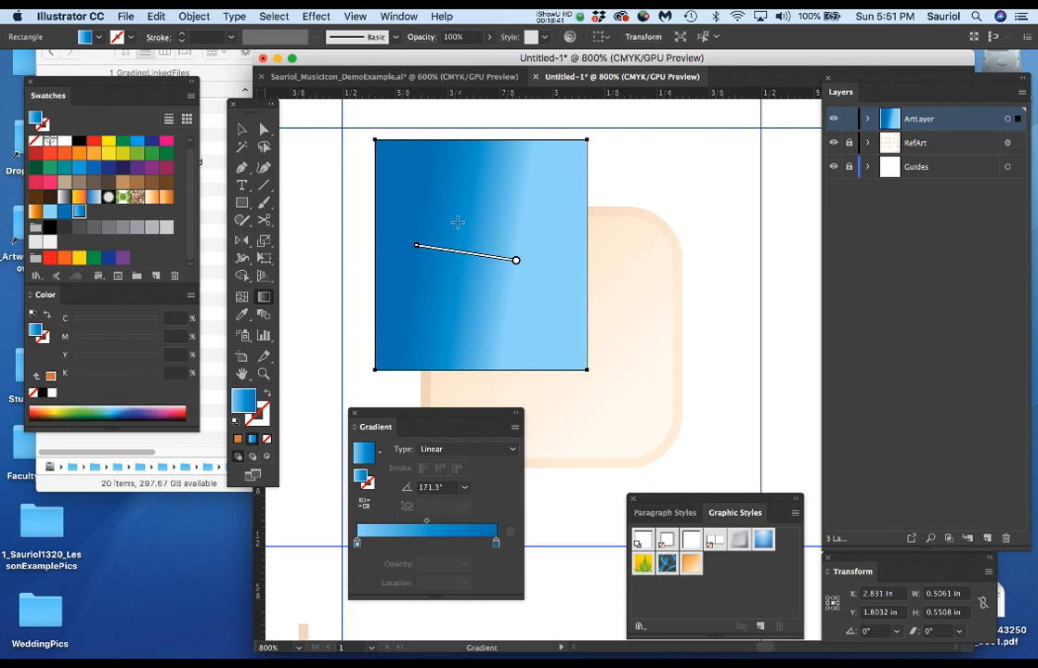
pyautogui.moveTo(579, 366); pyautogui.dragTo(388, 154)
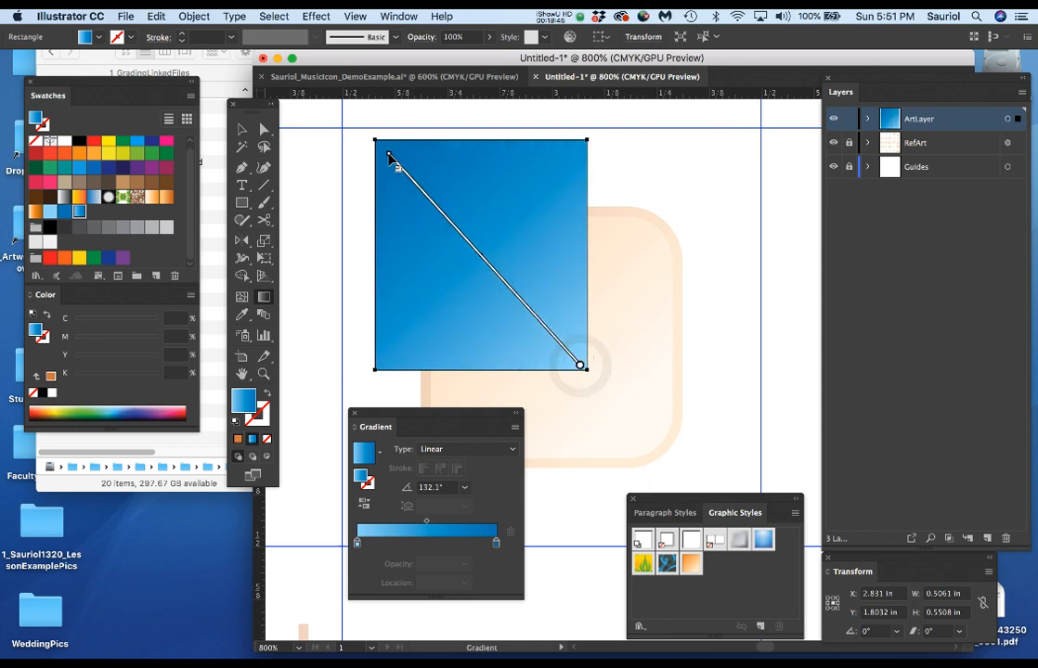
pyautogui.moveTo(555, 348); pyautogui.dragTo(383, 151)
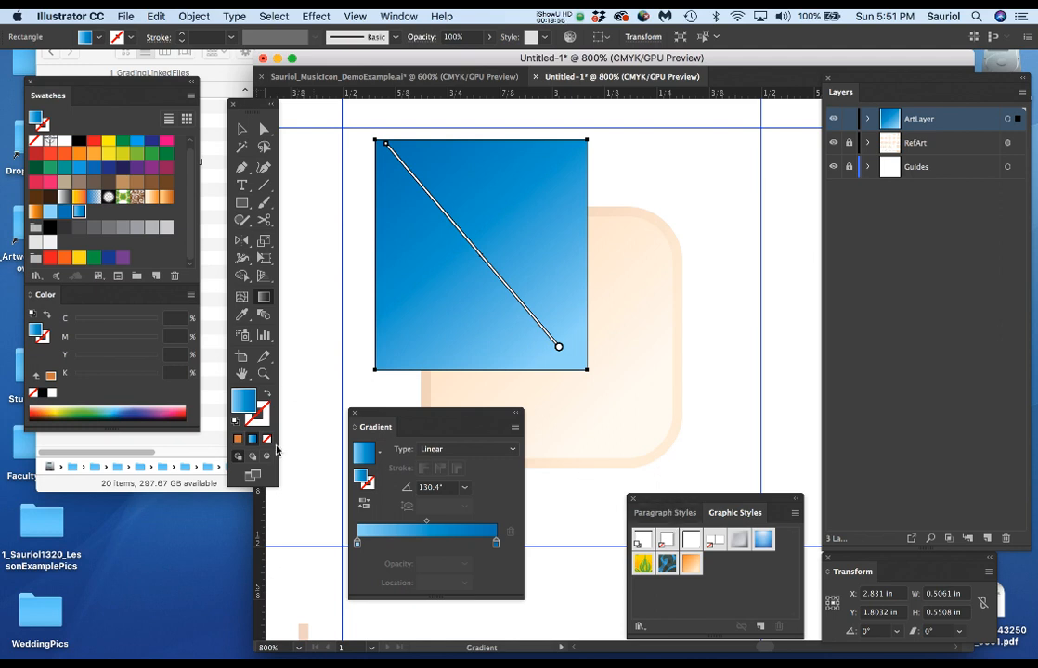
# Give the rectangle a 1.5 pt stroke filled with the saved blue gradient swatch.
pyautogui.click(264, 419)
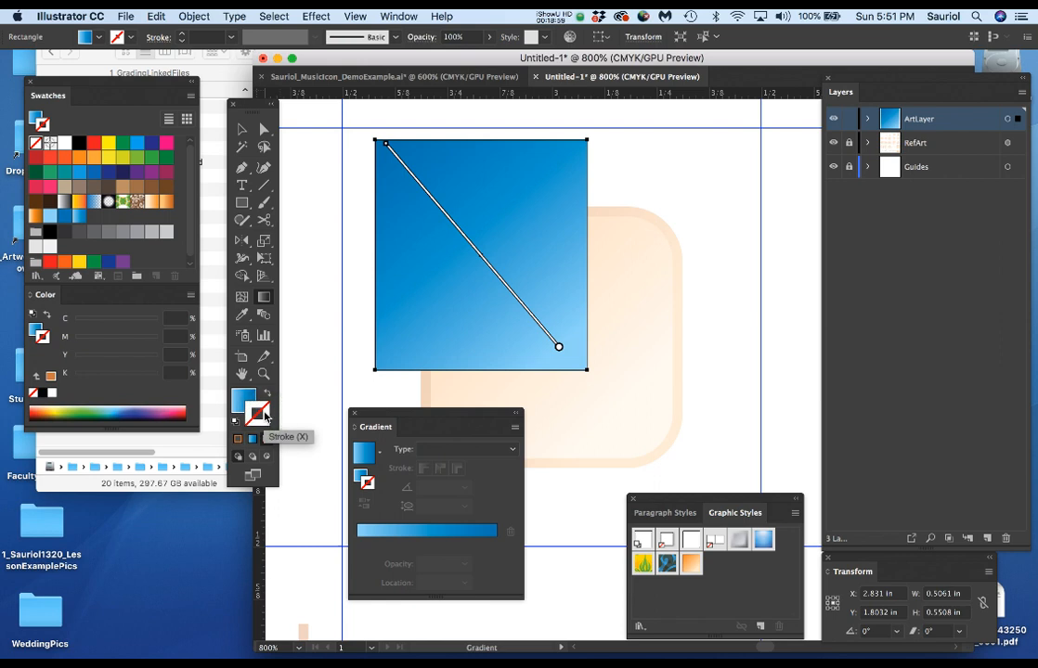
pyautogui.press('v')
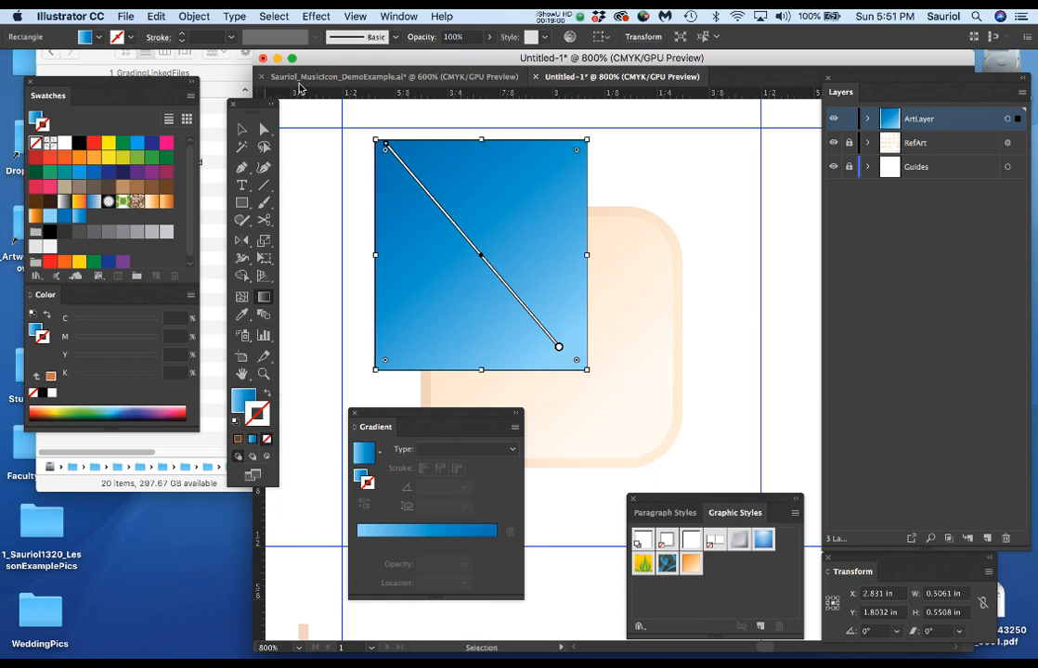
pyautogui.click(231, 37)
pyautogui.click(246, 101)
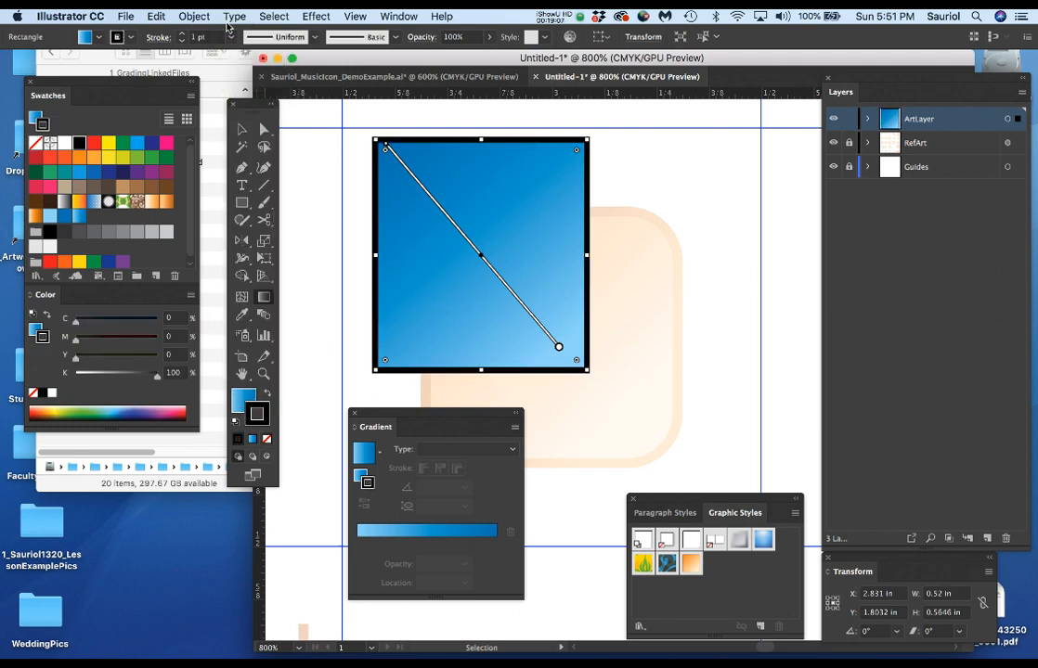
pyautogui.click(197, 37)
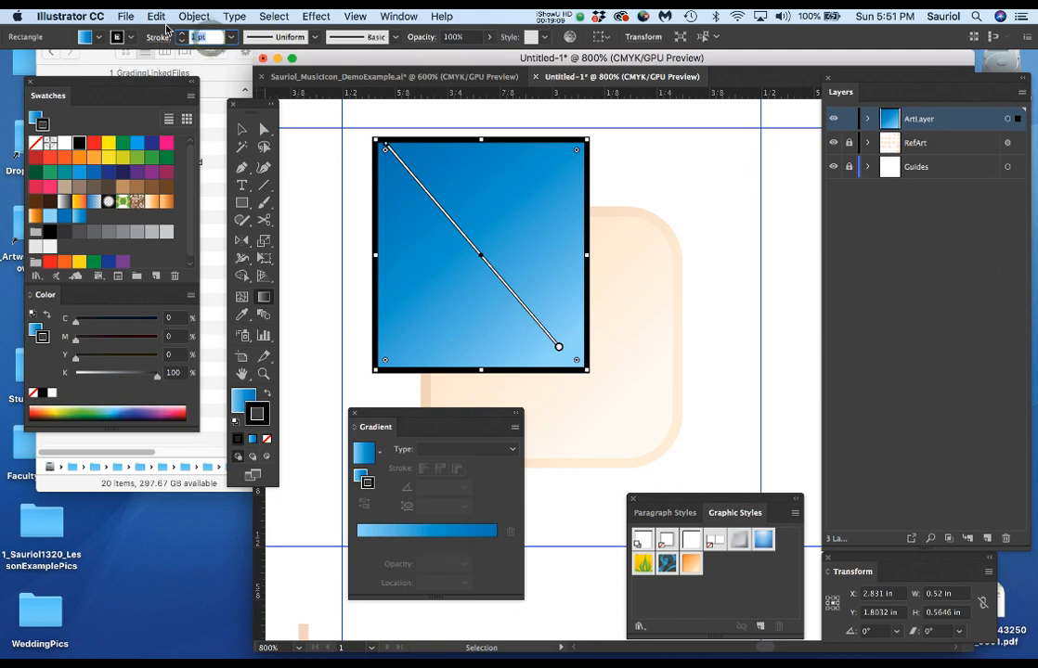
pyautogui.write('1.5')
pyautogui.press('Return')
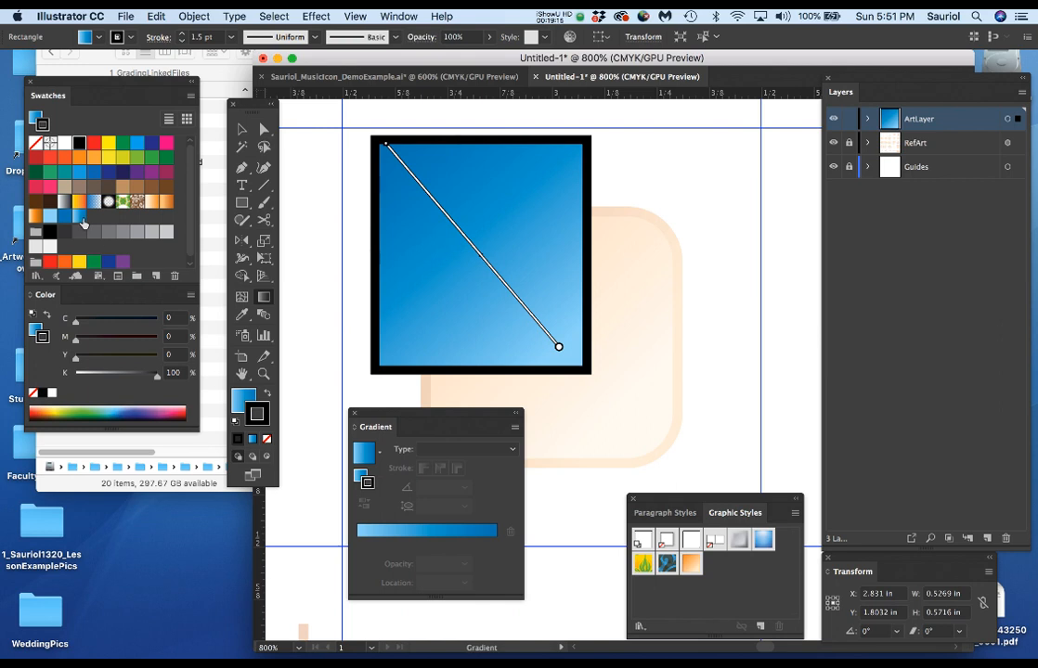
pyautogui.click(80, 218)
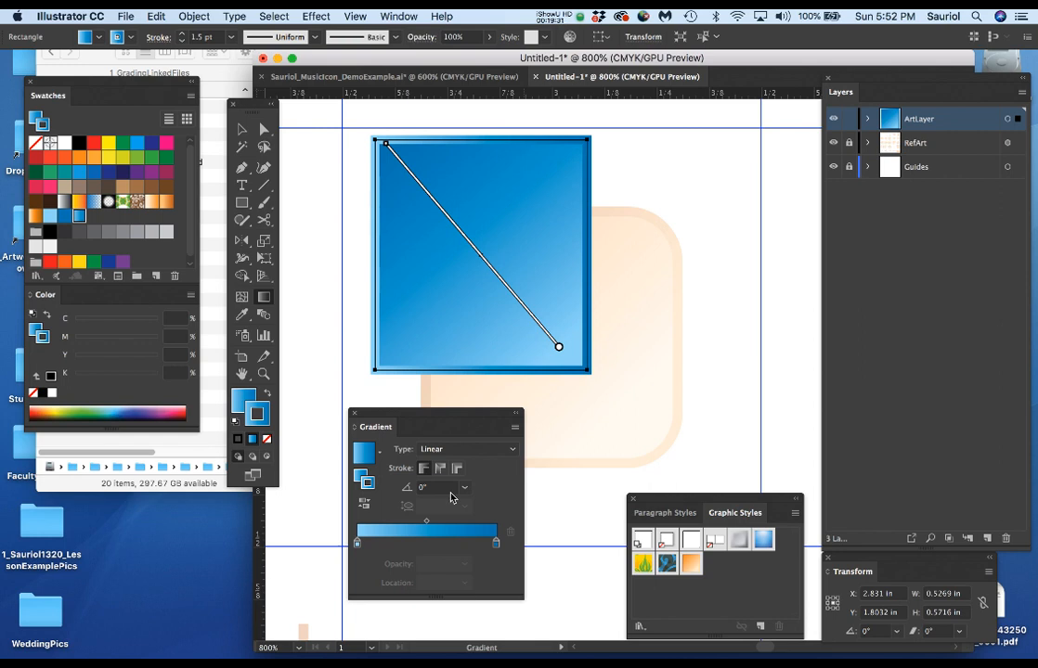
# Try the stroke gradient at angles of 180°, 90° and 45°, and set it back to 0°.
pyautogui.moveTo(426, 417); pyautogui.dragTo(403, 395)
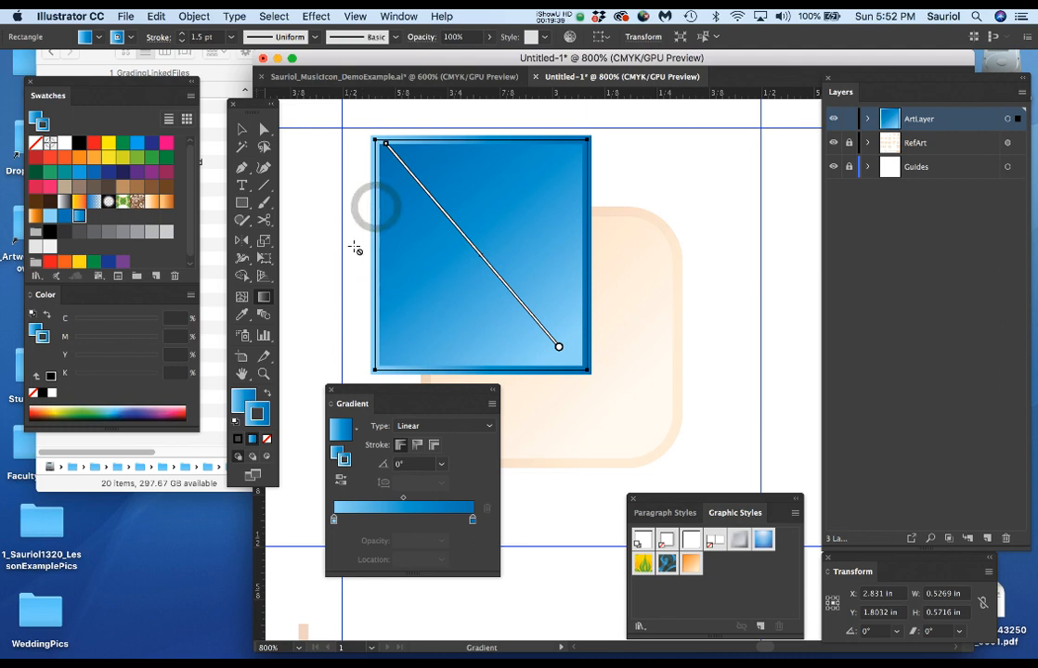
pyautogui.click(441, 467)
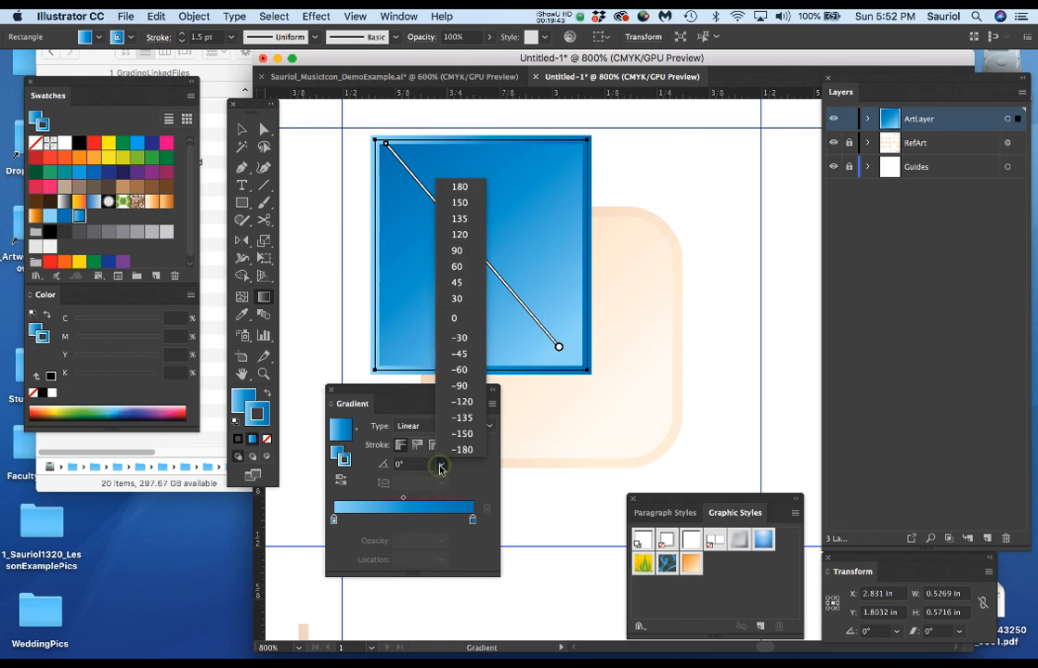
pyautogui.click(461, 189)
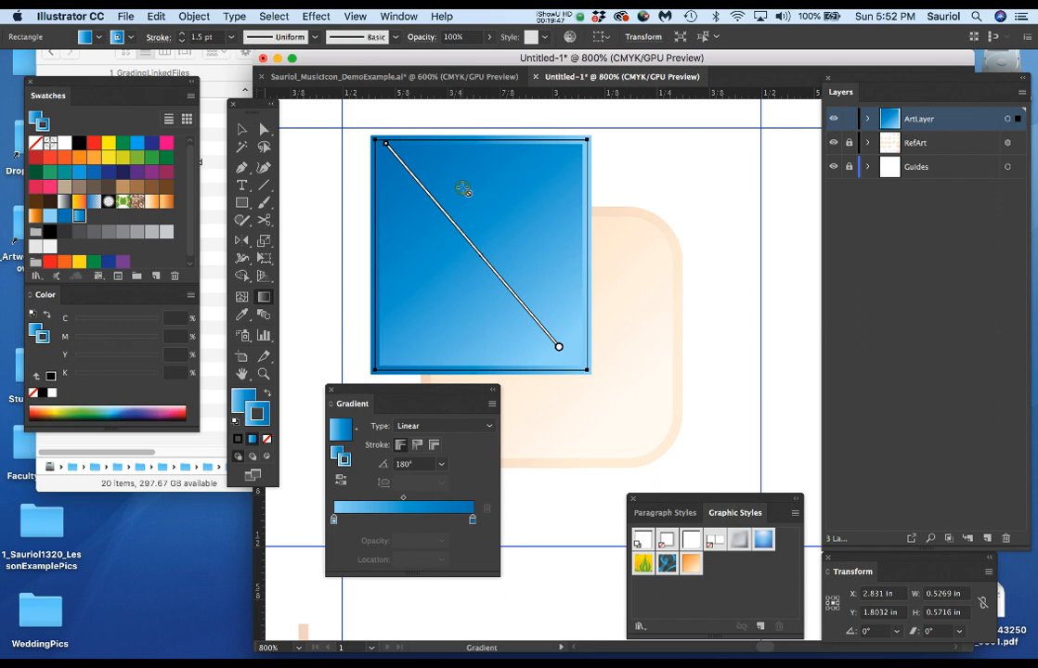
pyautogui.click(442, 468)
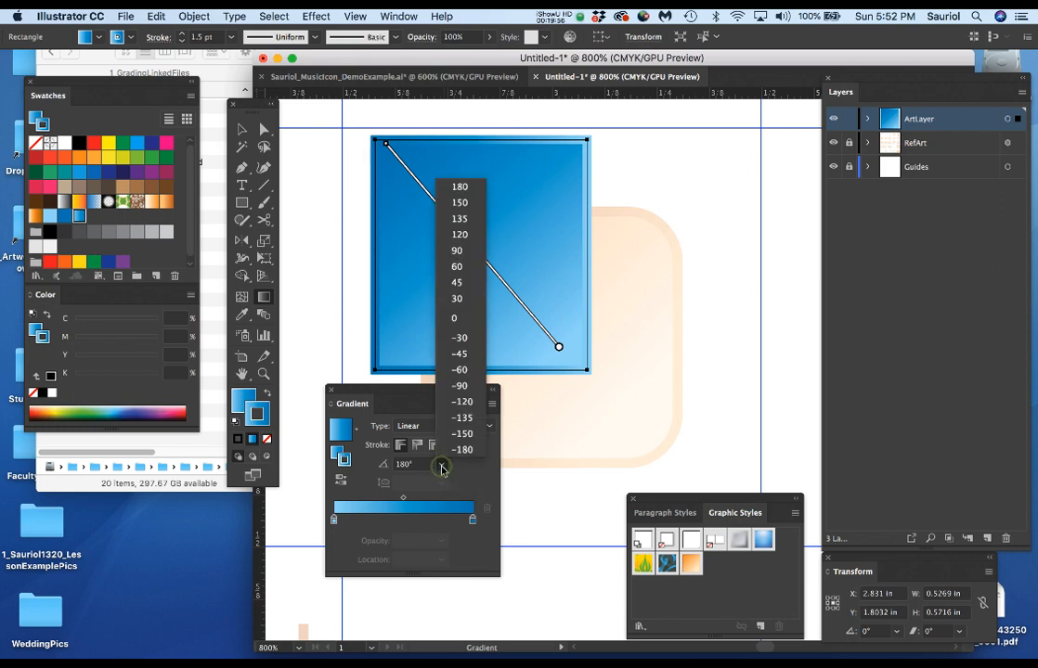
pyautogui.click(457, 324)
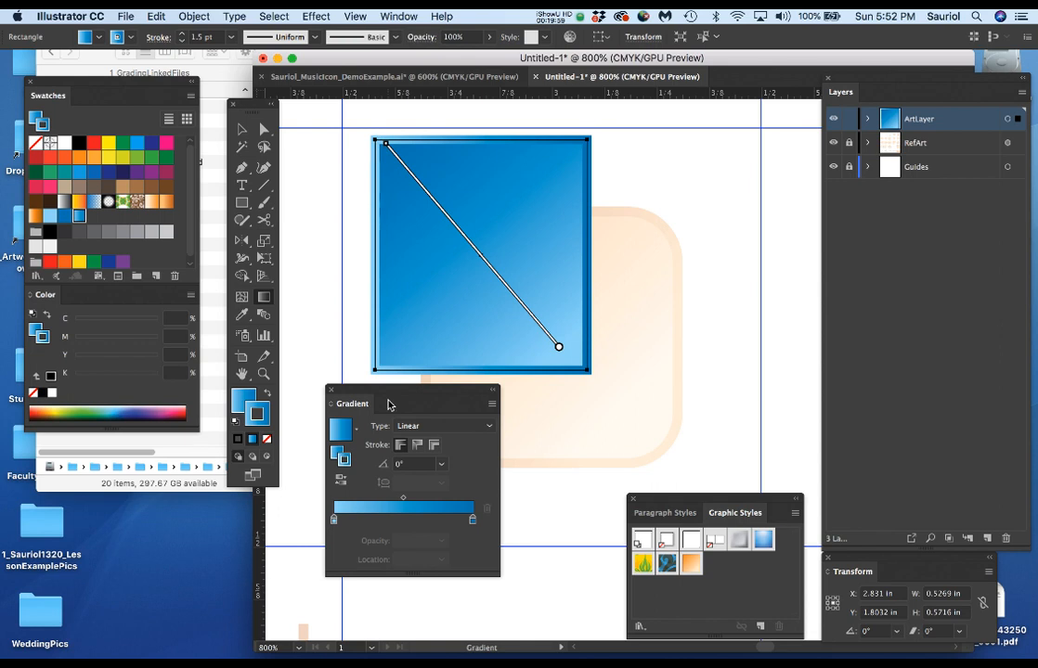
pyautogui.click(442, 469)
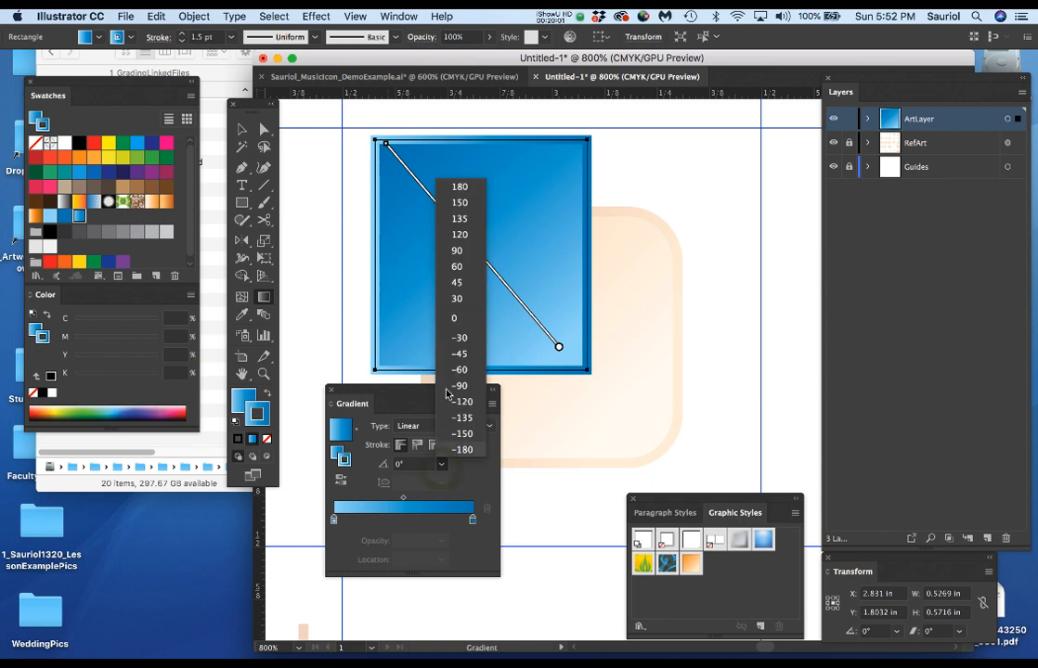
pyautogui.click(460, 251)
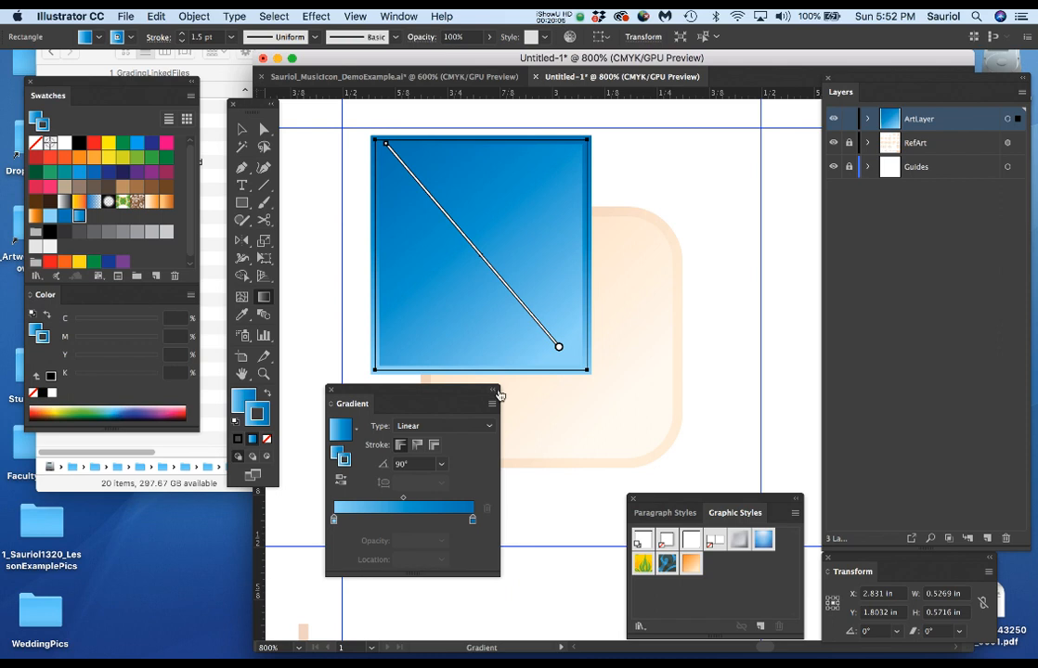
pyautogui.click(442, 467)
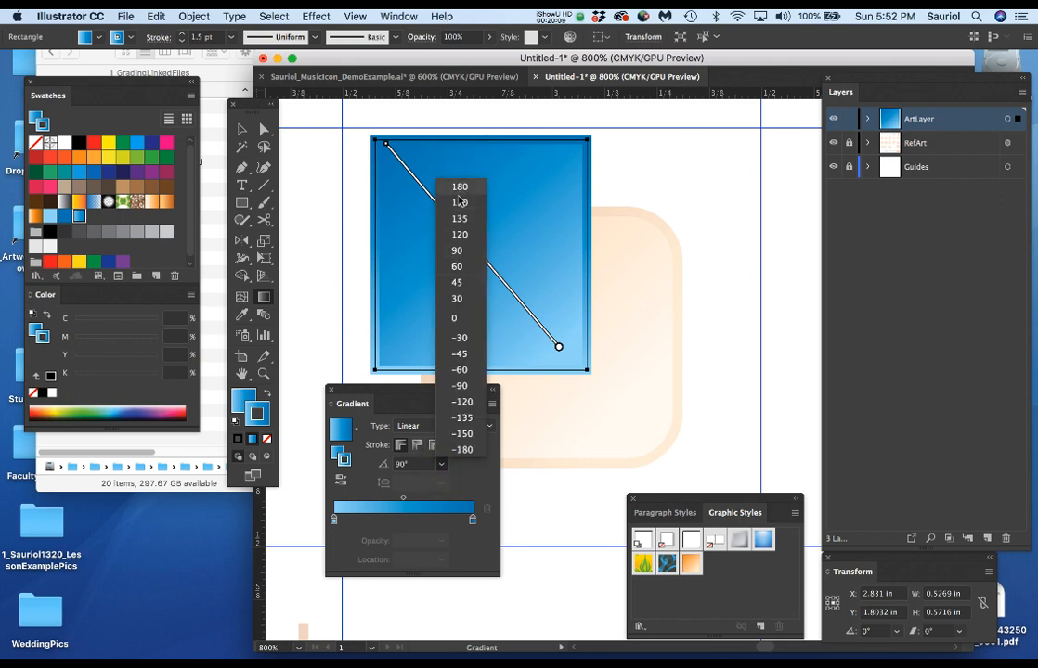
pyautogui.click(458, 282)
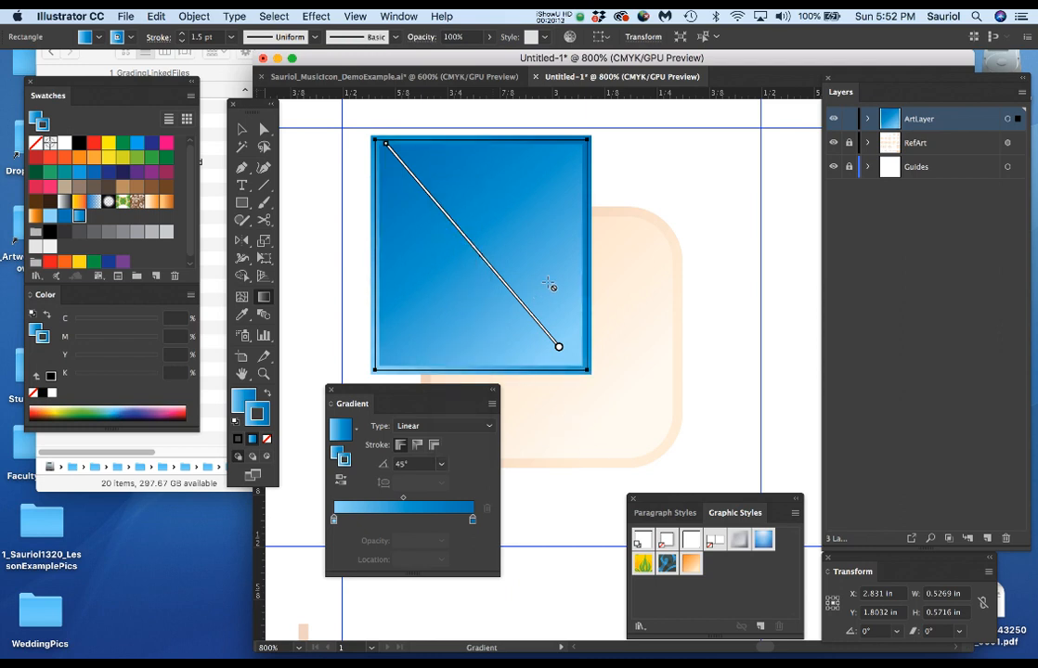
pyautogui.click(443, 467)
pyautogui.click(457, 318)
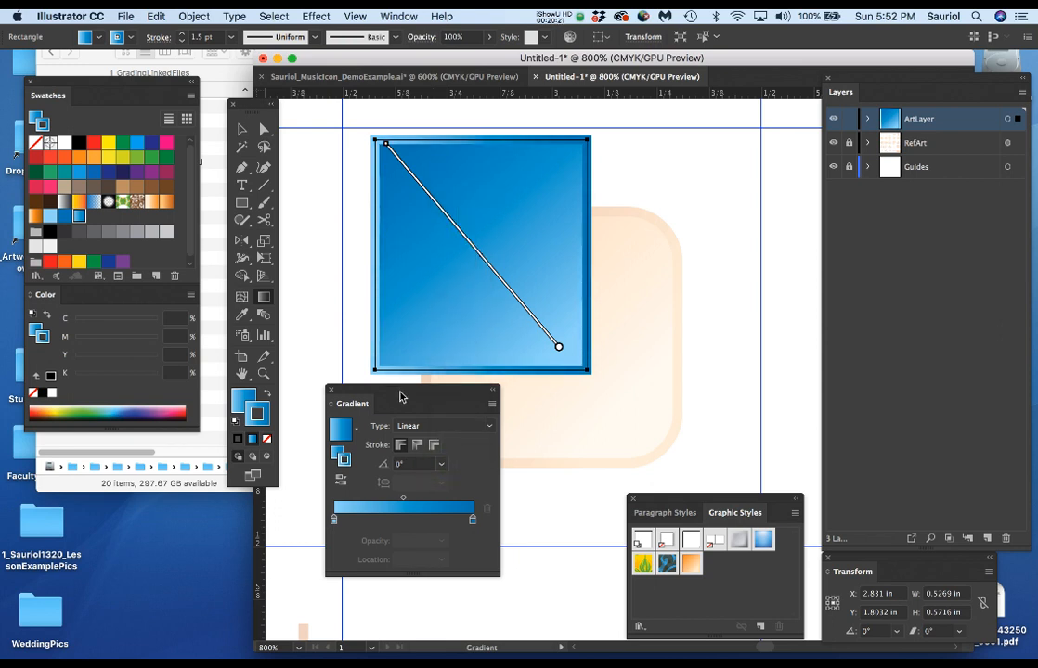
# Save the rectangle's blue gradient fill and stroke as a new graphic style named BlueTheme, and move the floating panels clear of the artwork.
pyautogui.moveTo(753, 516); pyautogui.dragTo(677, 442)
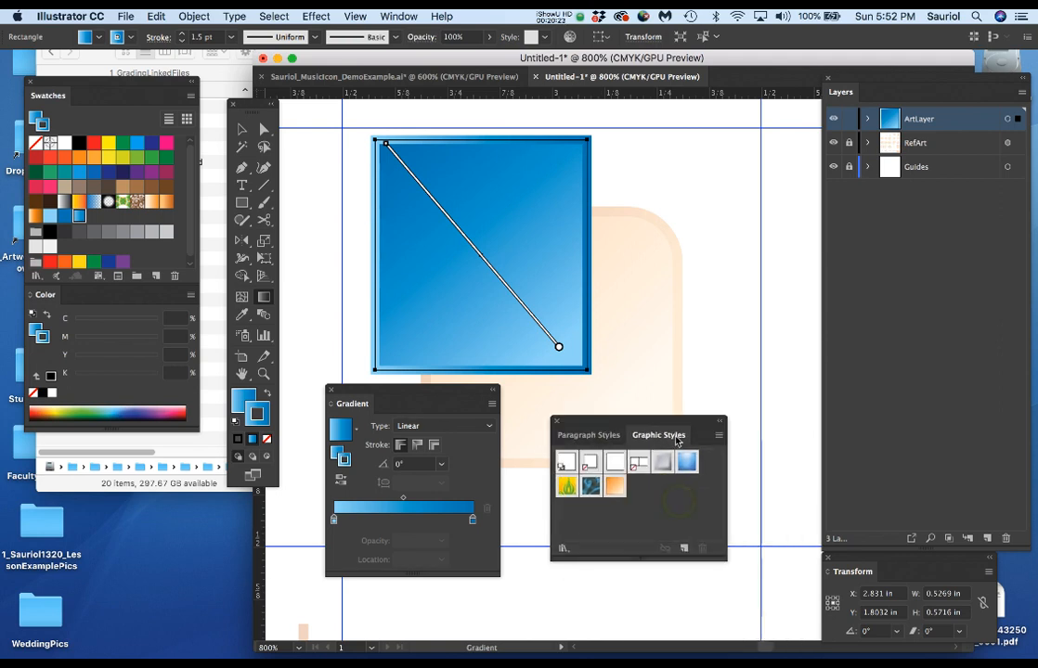
pyautogui.click(718, 434)
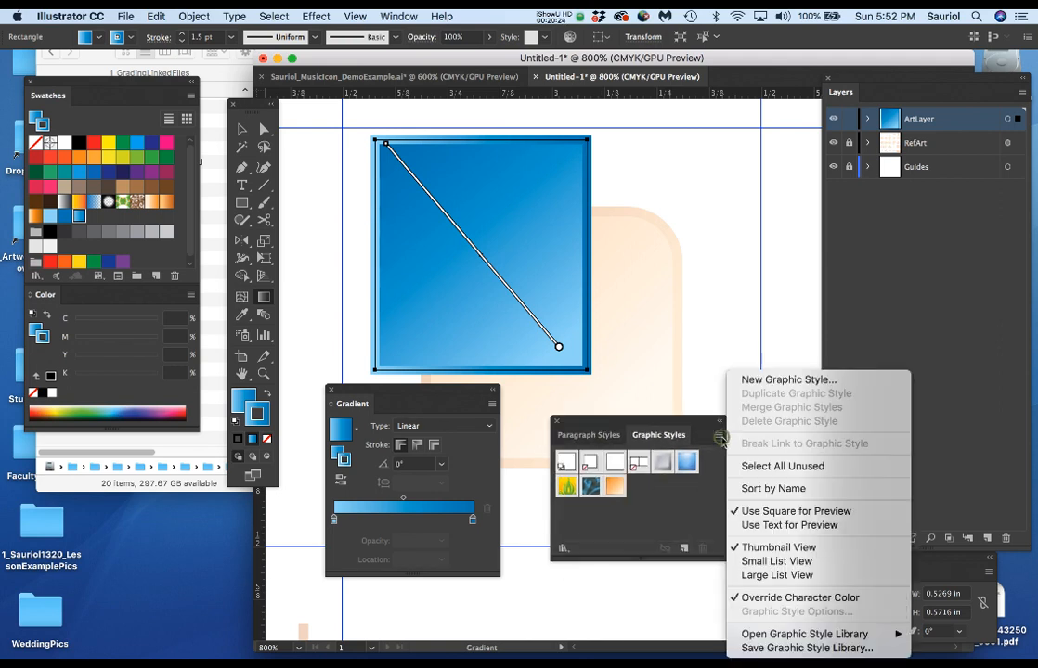
pyautogui.click(751, 380)
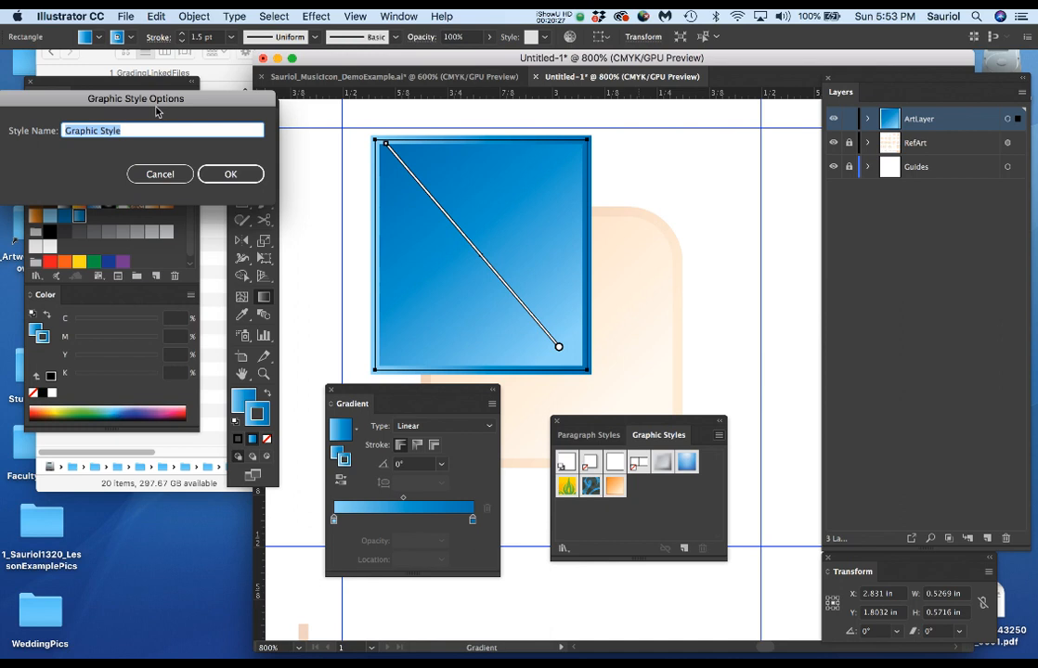
pyautogui.write('BlueTheme')
pyautogui.press('Return')
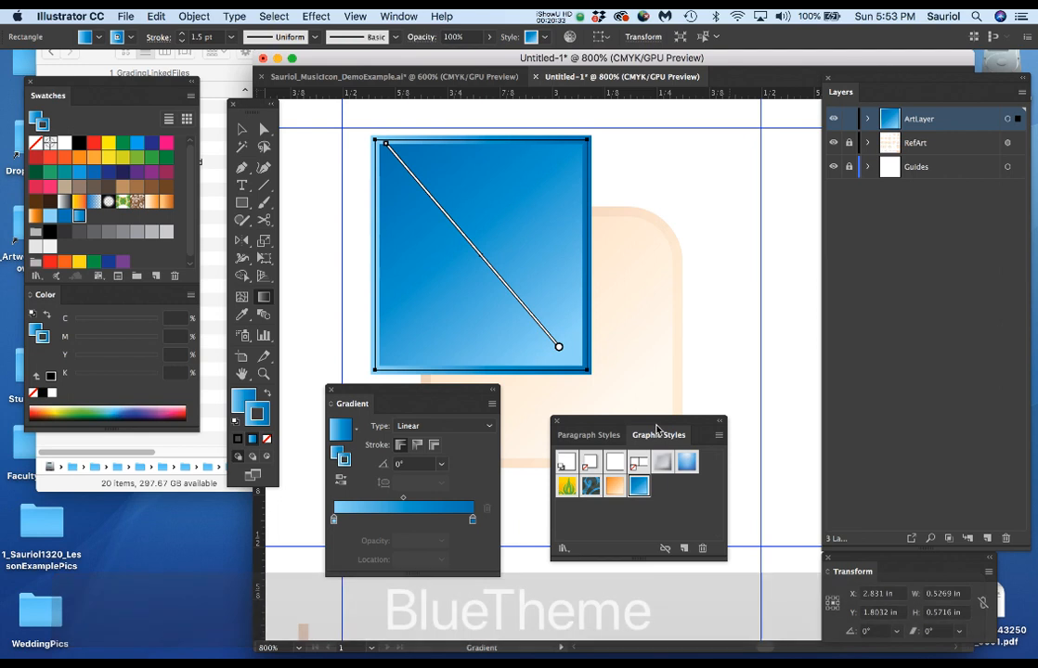
pyautogui.moveTo(658, 421); pyautogui.dragTo(621, 475)
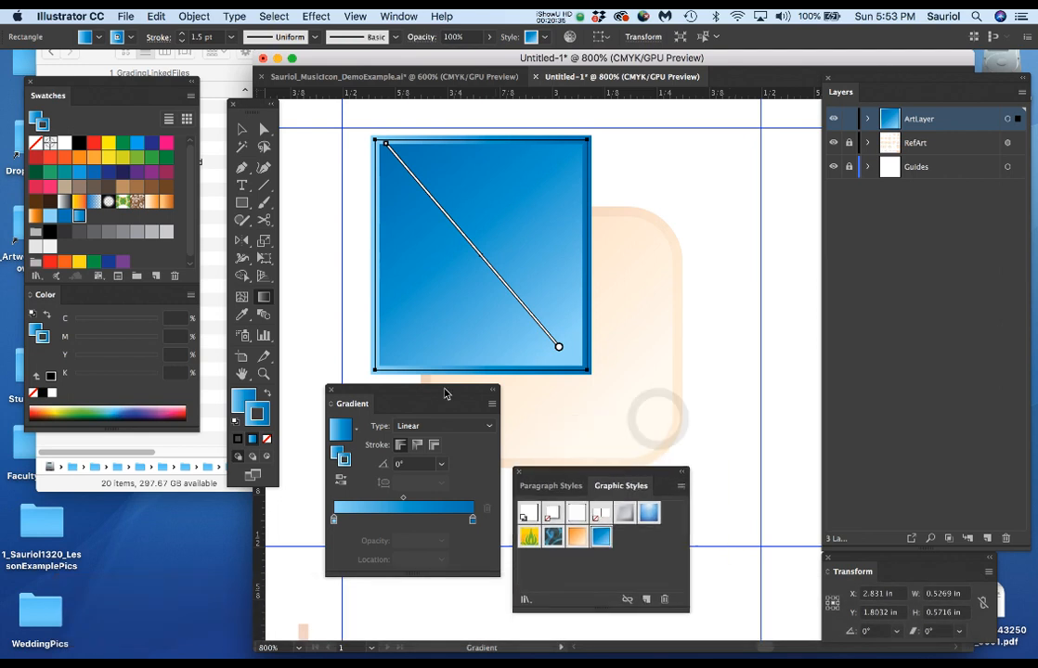
pyautogui.moveTo(443, 394); pyautogui.dragTo(398, 444)
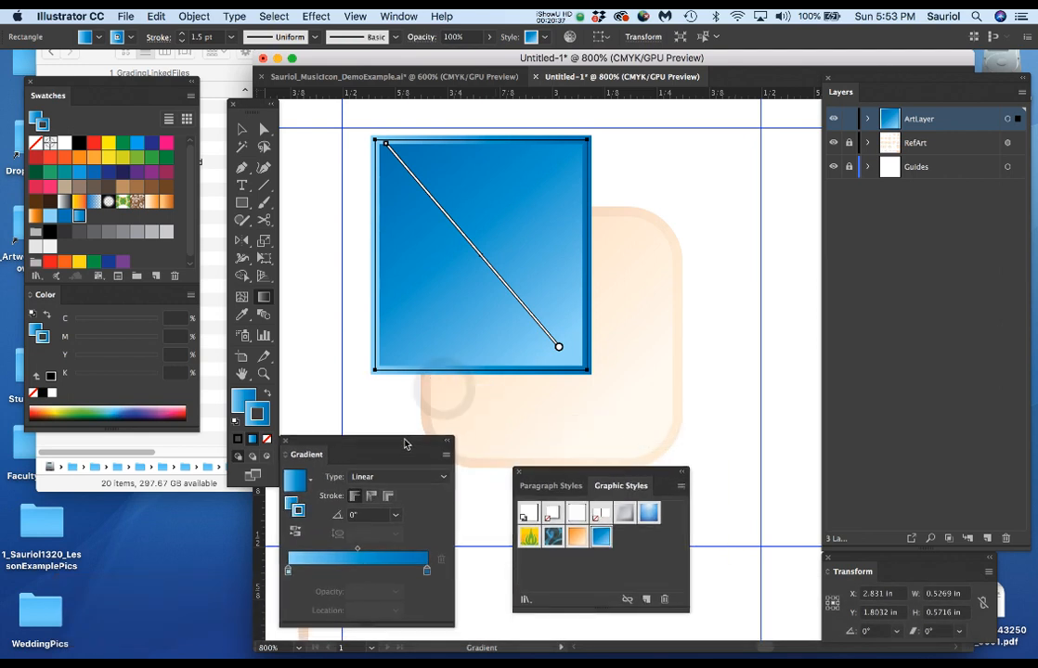
# Move the Graphic Styles and Gradient panels clear of the artwork, and delete the blue gradient sample rectangle from ArtLayer.
pyautogui.moveTo(581, 477); pyautogui.dragTo(569, 495)
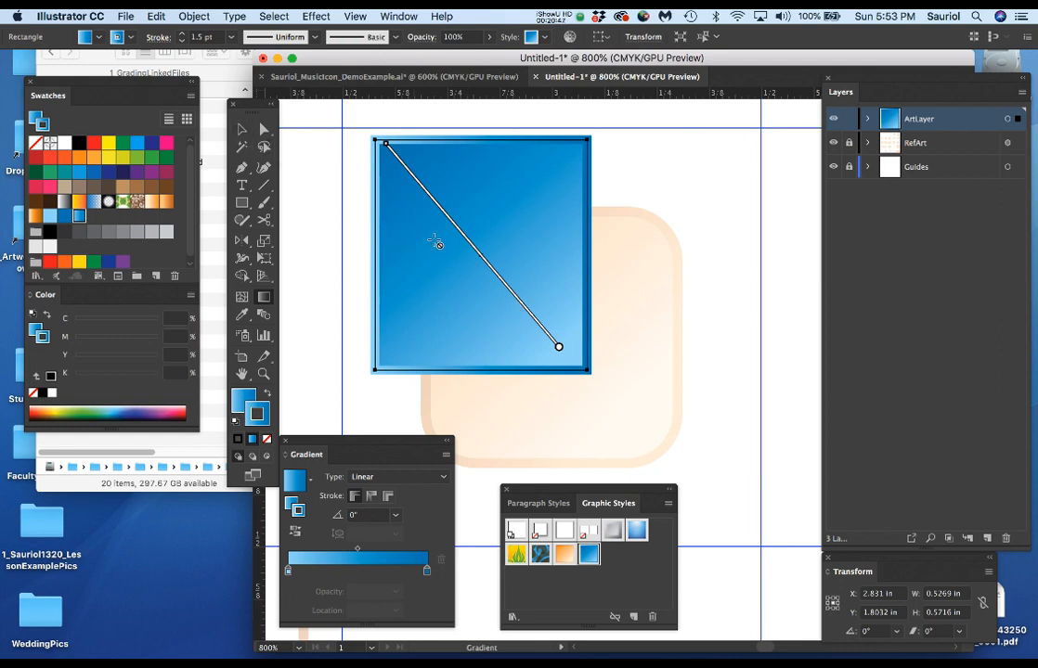
pyautogui.click(241, 130)
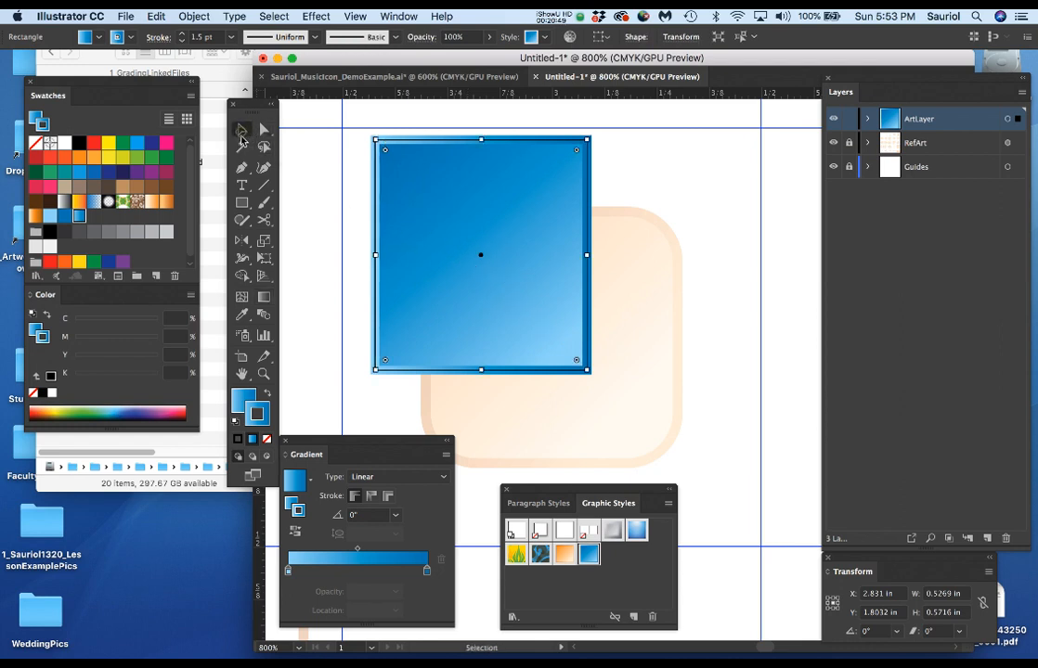
pyautogui.moveTo(333, 444); pyautogui.dragTo(79, 449)
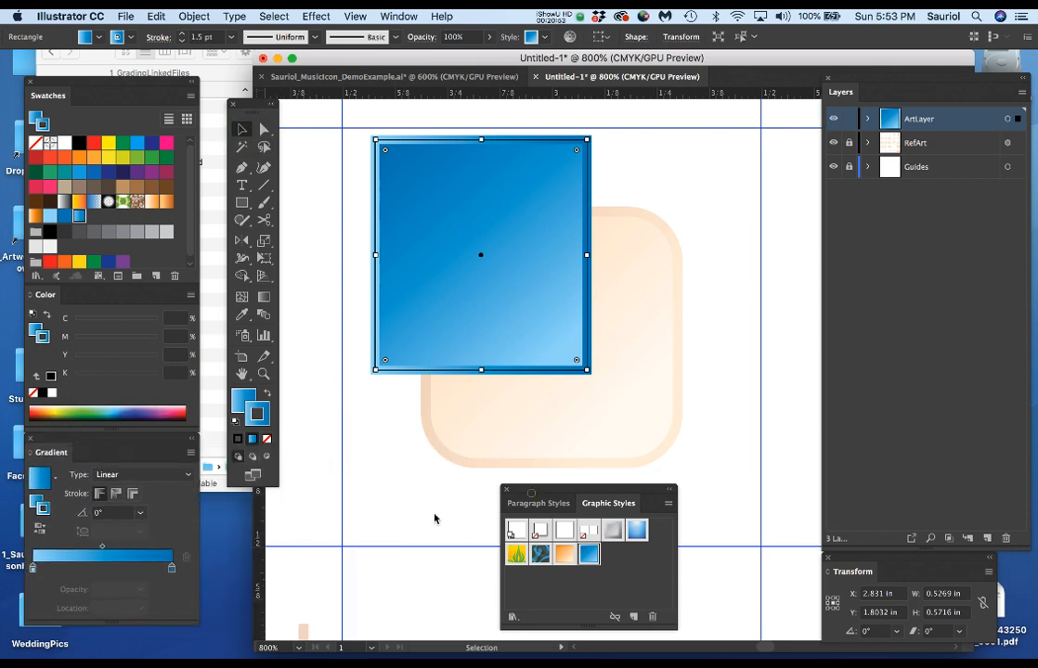
pyautogui.moveTo(587, 490); pyautogui.dragTo(269, 521)
pyautogui.moveTo(556, 191); pyautogui.dragTo(593, 206)
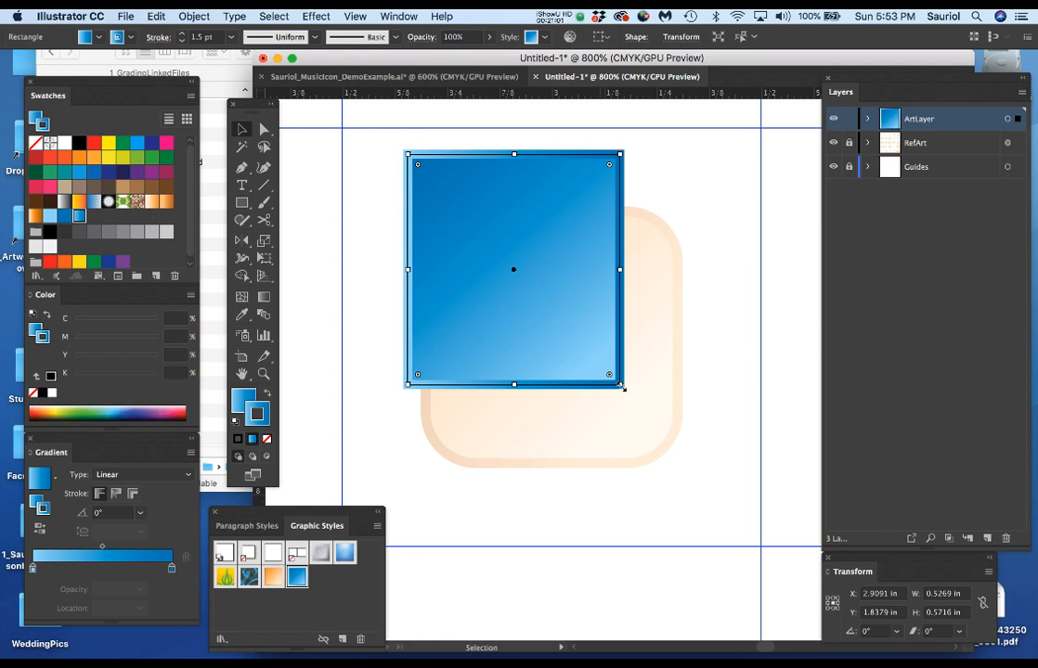
pyautogui.press('Delete')
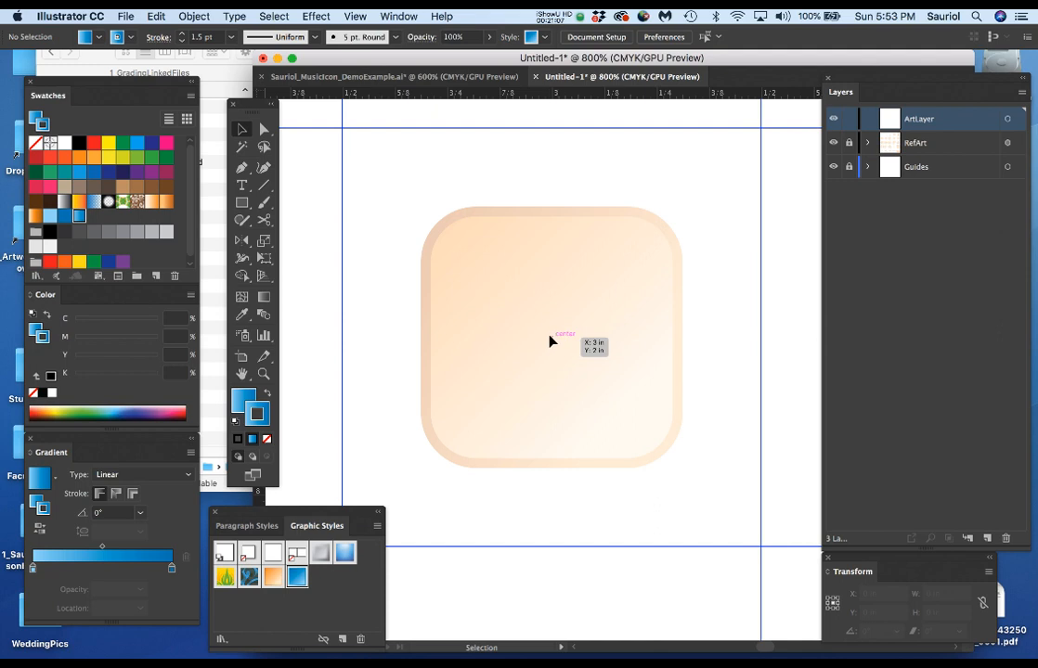
# Place the Transform panel near the artwork and draw a square about 0.625 in wide from its center over the rounded-square reference icon.
pyautogui.press('m')
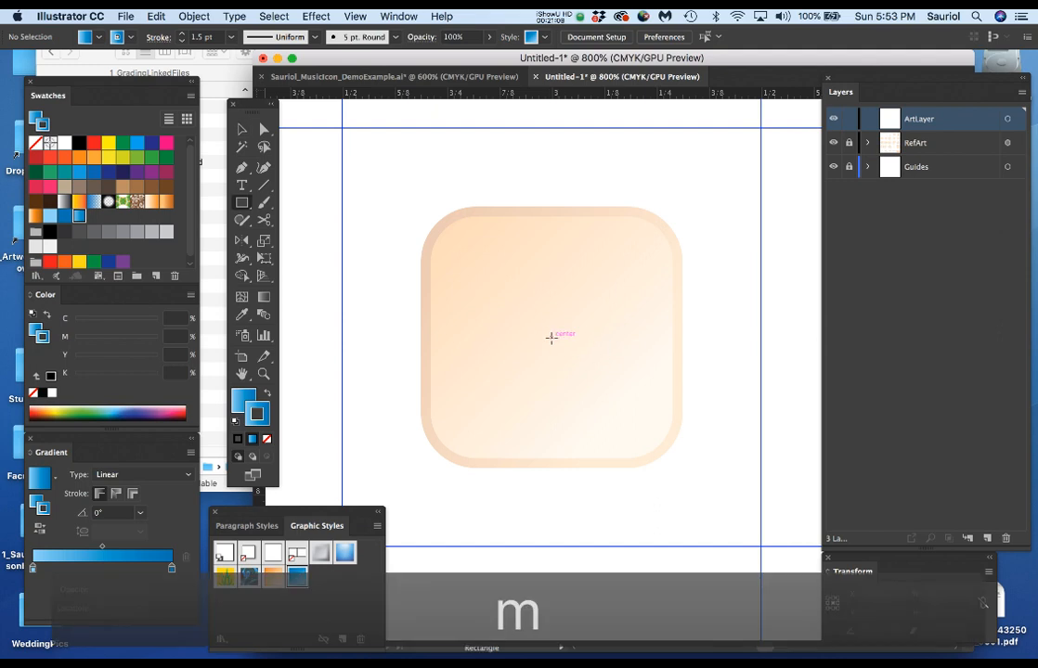
pyautogui.scroll(-1, 551, 338)
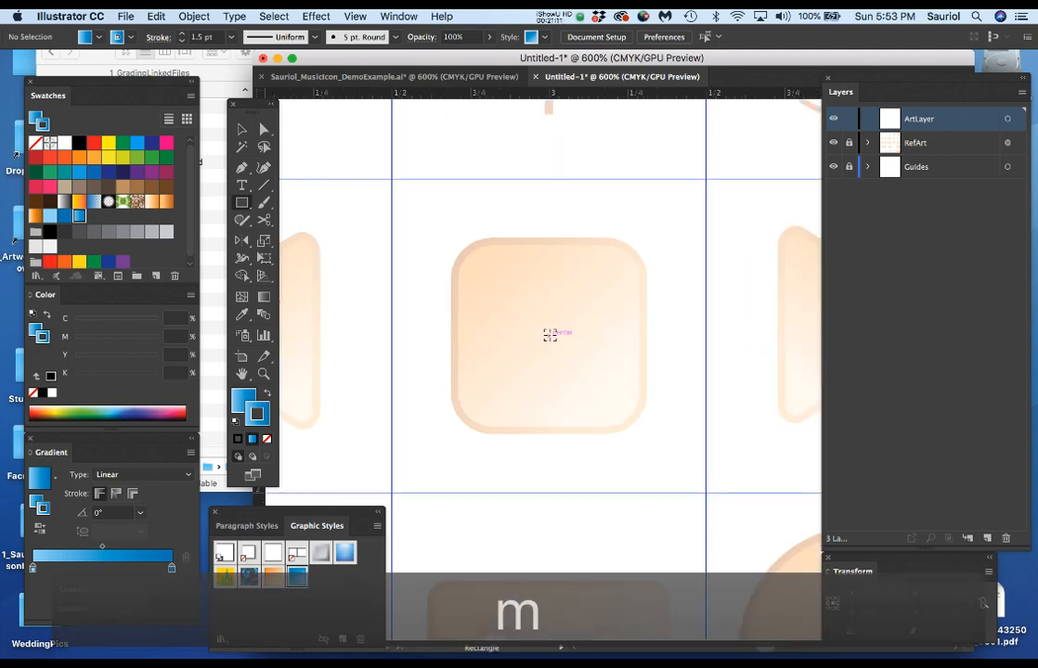
pyautogui.scroll(-1, 550, 336)
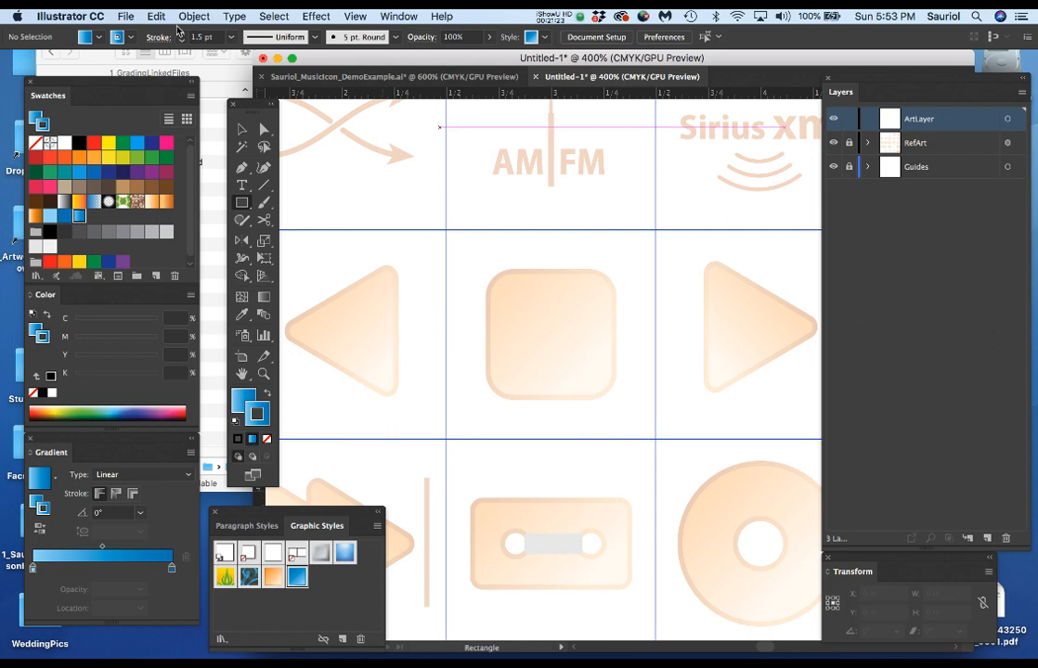
pyautogui.moveTo(253, 113); pyautogui.dragTo(219, 110)
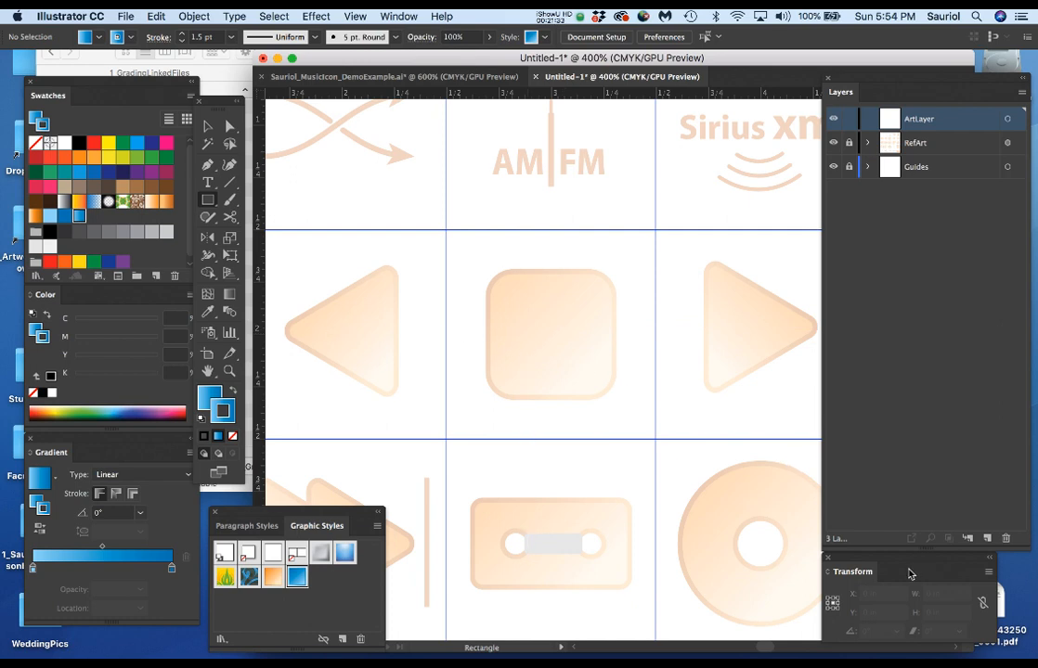
pyautogui.moveTo(914, 564); pyautogui.dragTo(656, 489)
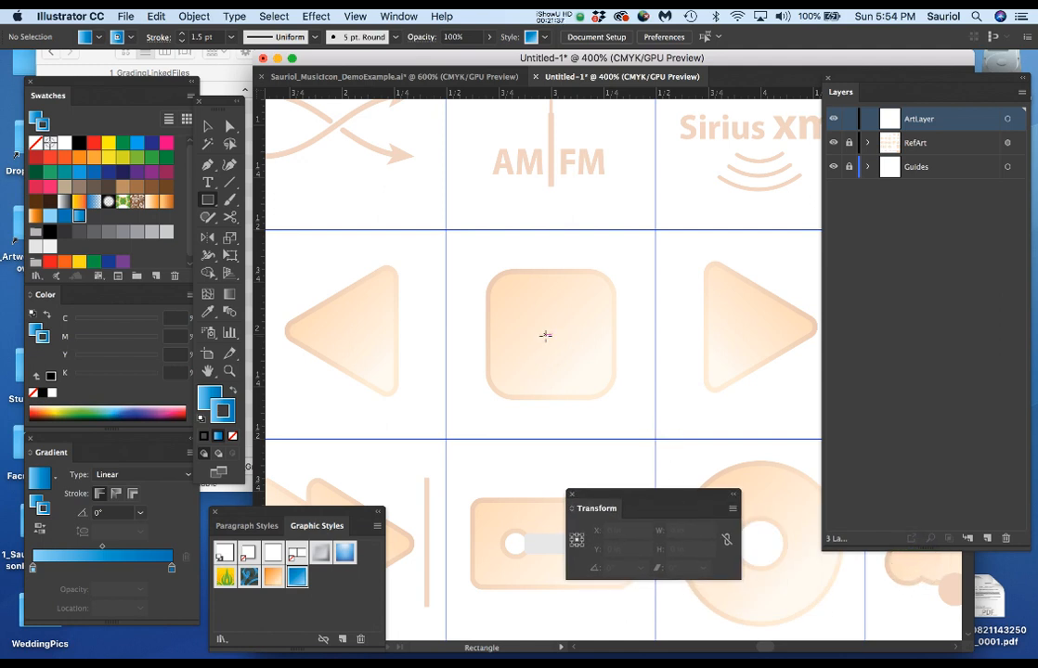
pyautogui.press('m')
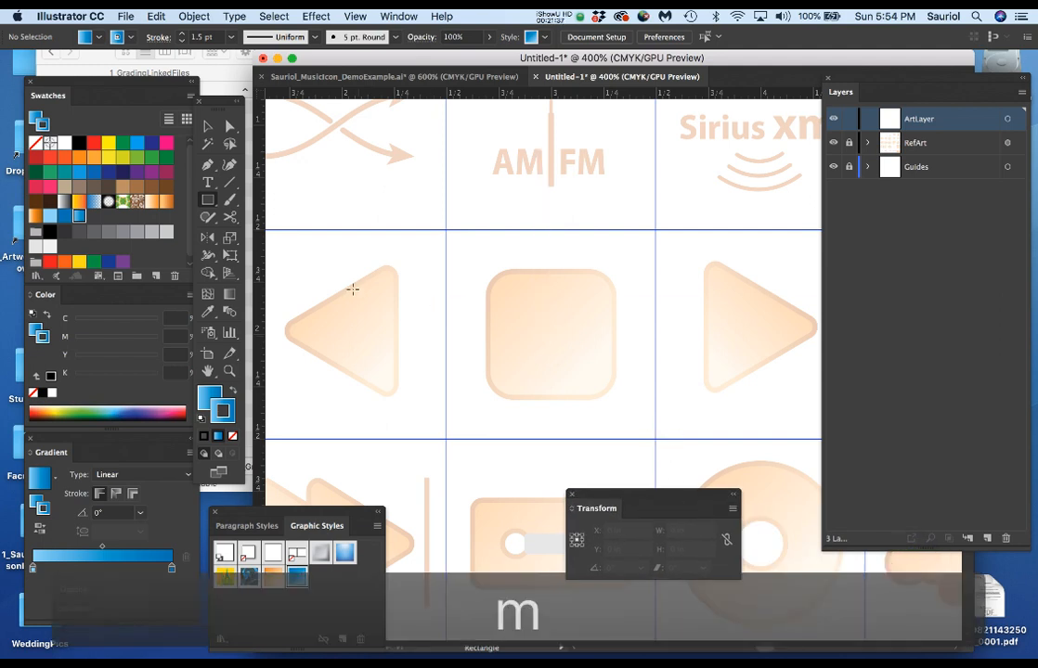
pyautogui.click(208, 203)
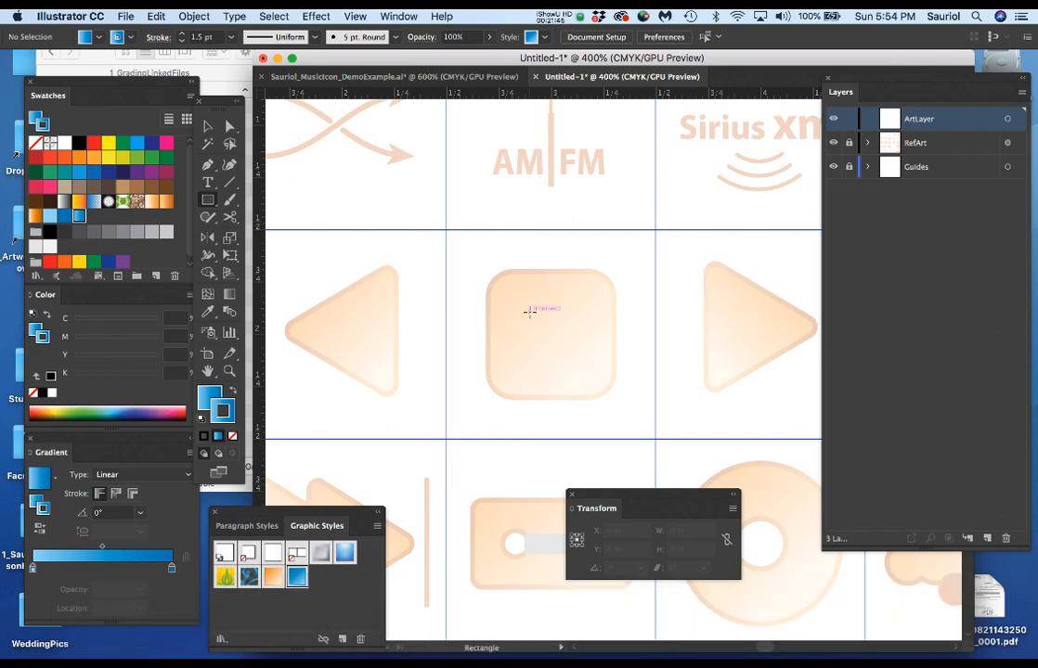
pyautogui.moveTo(529, 312)
pyautogui.mouseDown()
pyautogui.moveTo(556, 331)
pyautogui.moveTo(539, 325)
pyautogui.moveTo(579, 374)
pyautogui.moveTo(595, 375)
pyautogui.mouseUp()
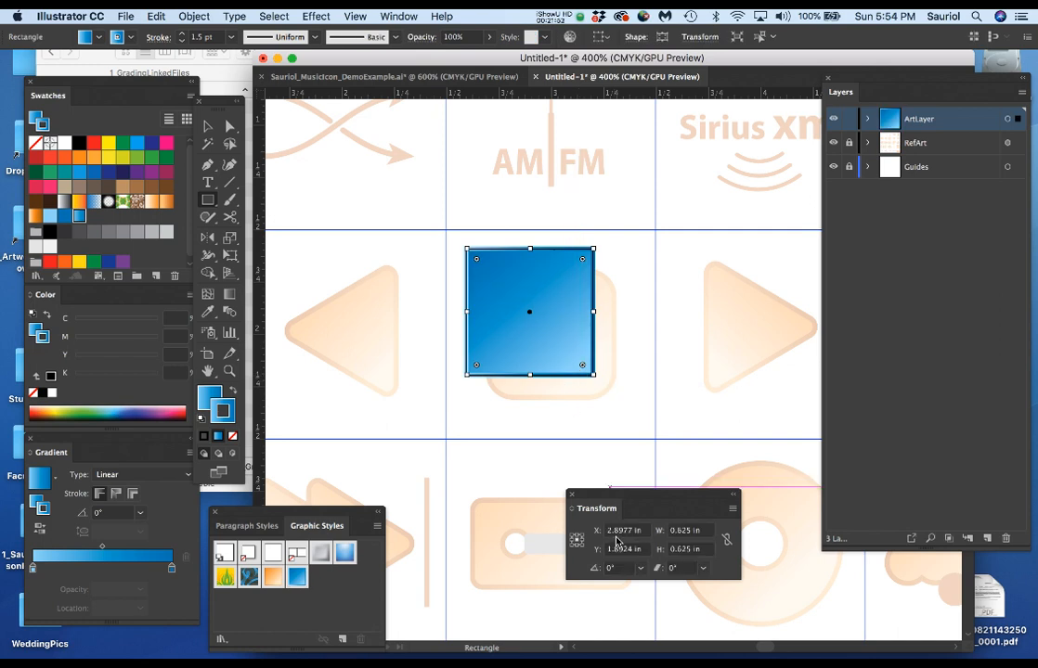
# Position the blue square's center at X 3 in and Y 2 in.
pyautogui.click(647, 532)
pyautogui.write('3')
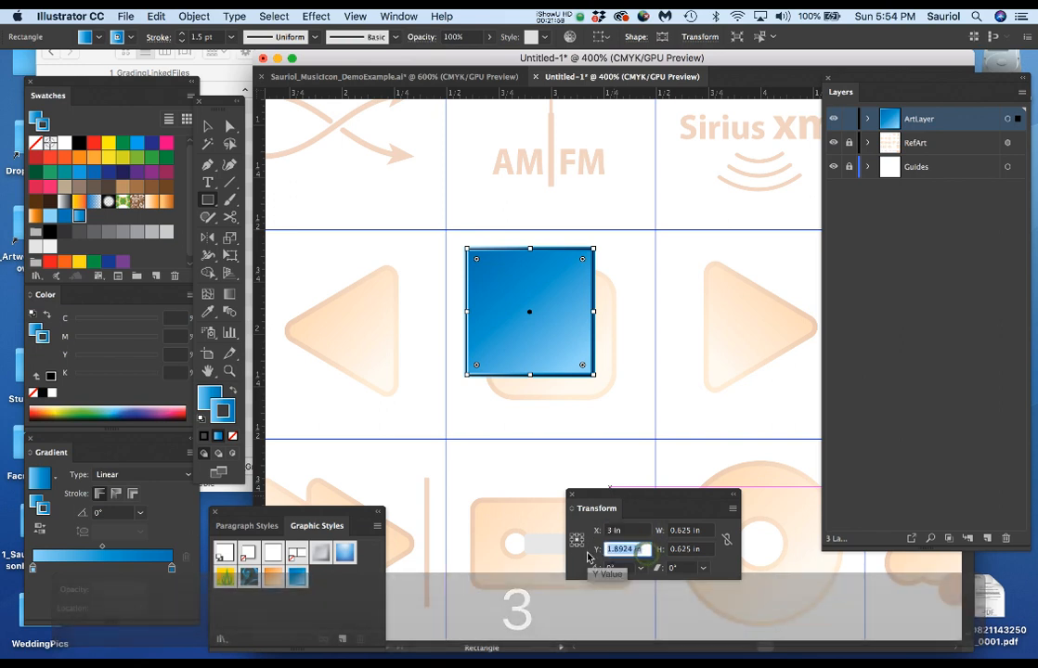
pyautogui.click(613, 549)
pyautogui.write('2')
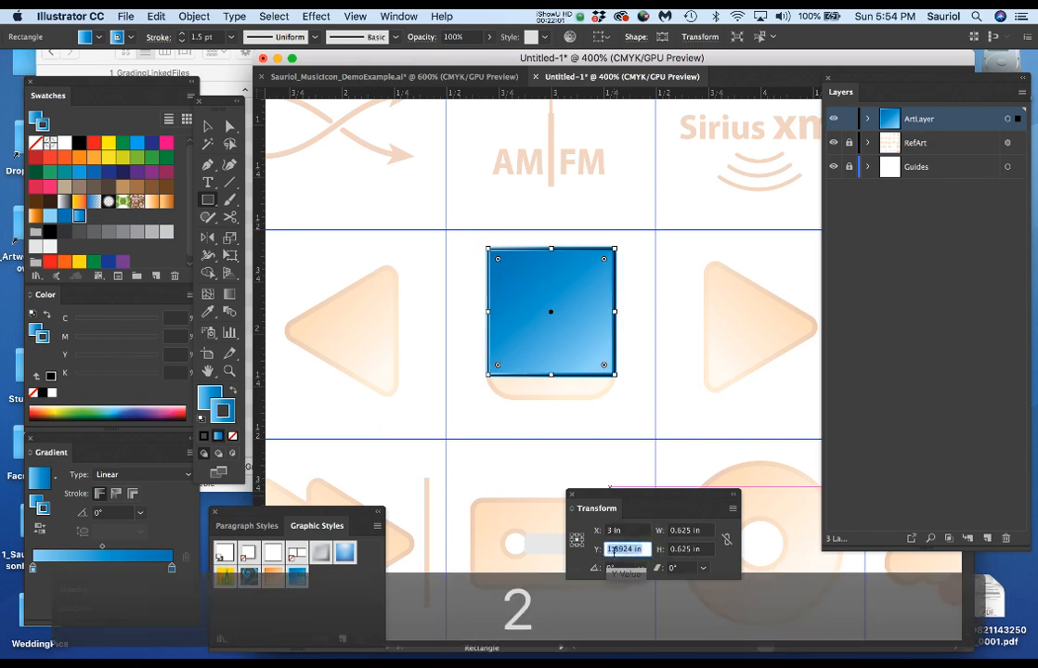
pyautogui.press('Return')
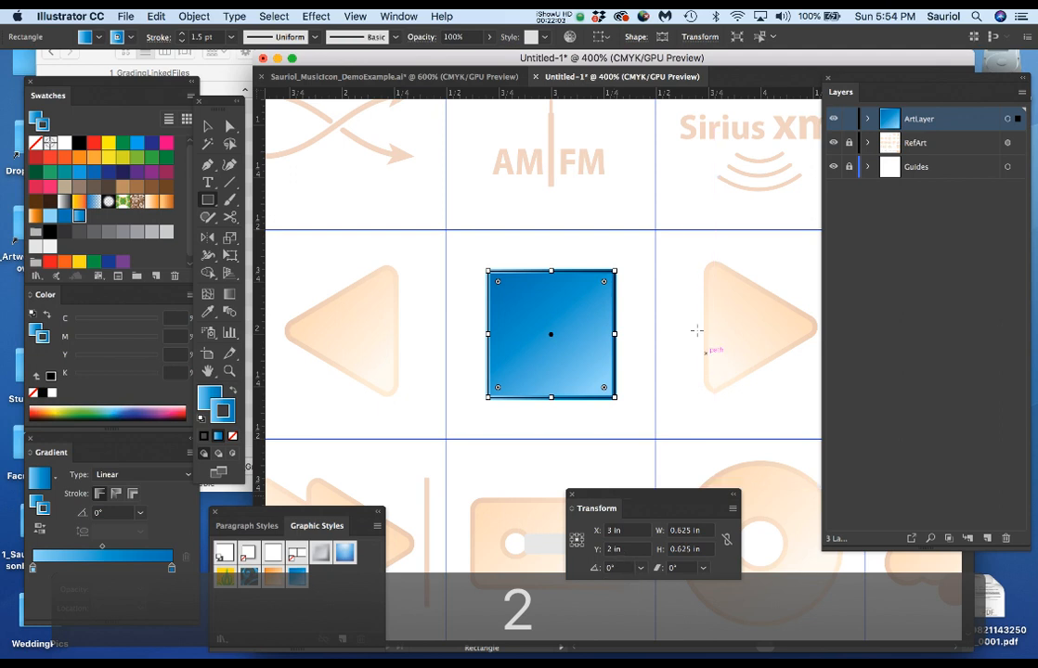
# Round all four corners of the blue square to match the reference icon, comparing them by hiding and showing ArtLayer.
pyautogui.scroll(1, 455, 364)
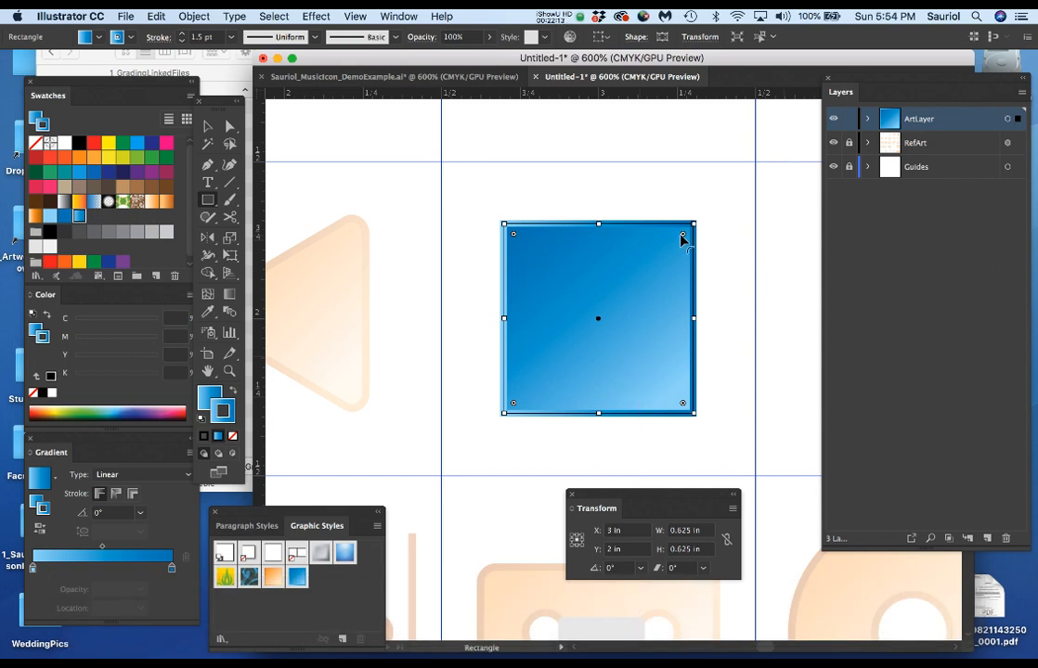
pyautogui.moveTo(682, 235); pyautogui.dragTo(670, 251)
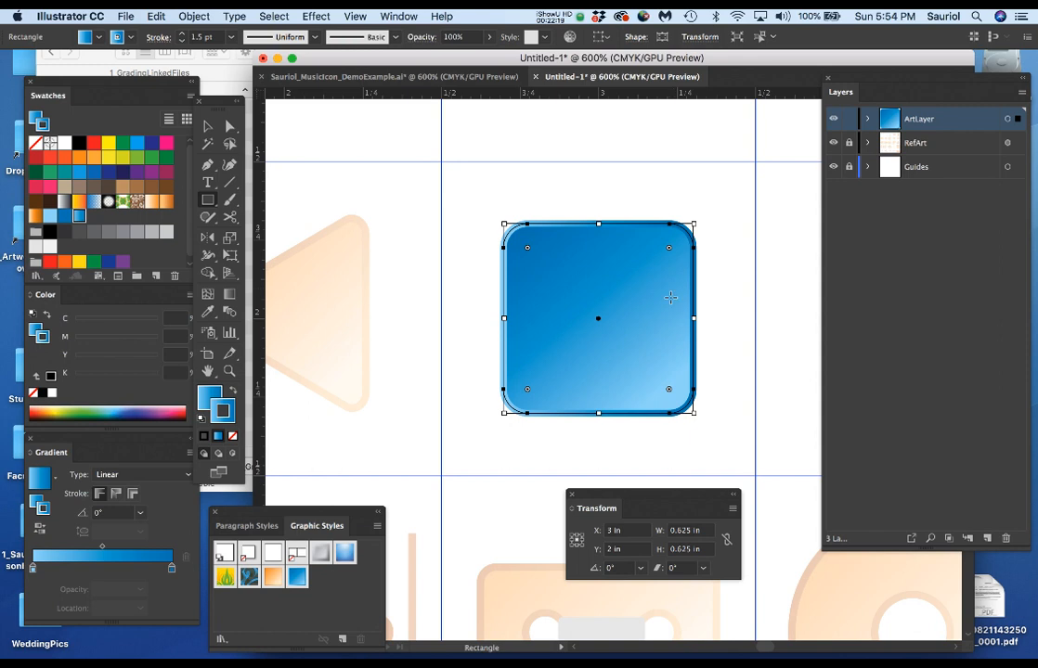
pyautogui.click(833, 122)
pyautogui.click(834, 122)
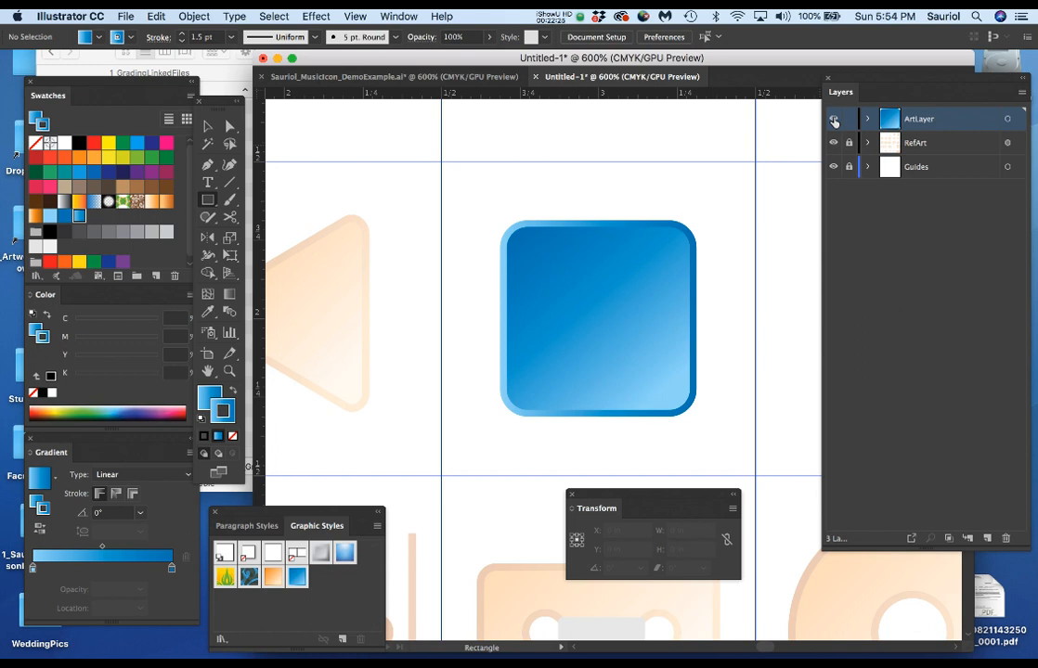
pyautogui.click(833, 121)
pyautogui.click(833, 121)
# Move the Graphic Styles panel closer to the artwork and set the selected rounded square's stroke weight to 2 pt.
pyautogui.moveTo(306, 513); pyautogui.dragTo(376, 414)
pyautogui.press('v')
pyautogui.click(581, 312)
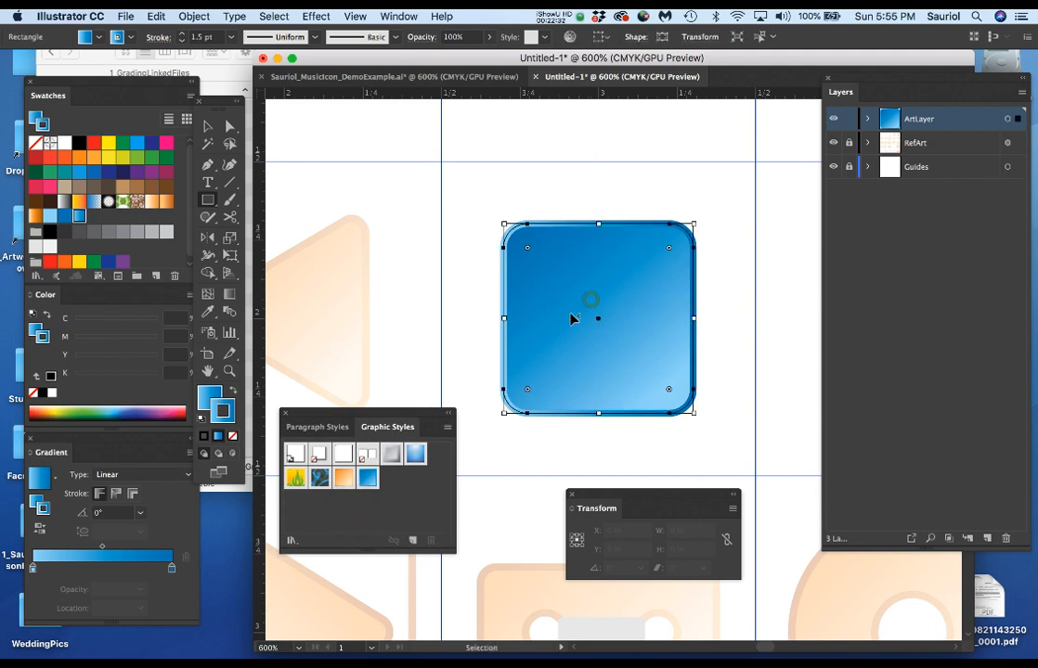
pyautogui.click(182, 35)
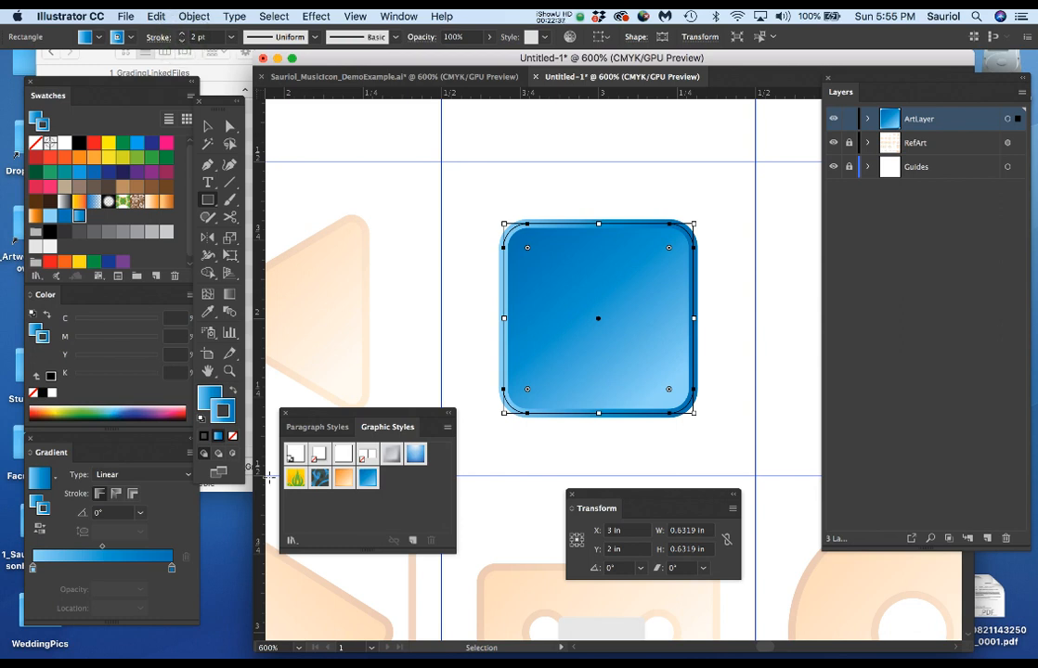
# Save the rounded square's appearance as a new graphic style named BlueTheme2Pt, and move the Graphic Styles panel out of the way.
pyautogui.click(448, 428)
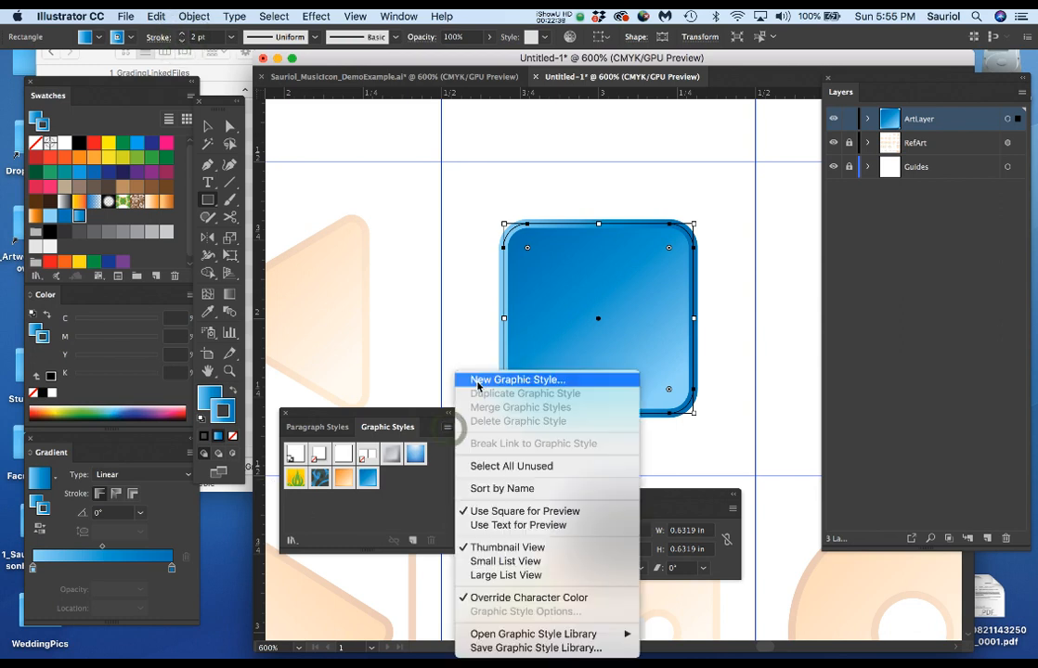
pyautogui.click(477, 381)
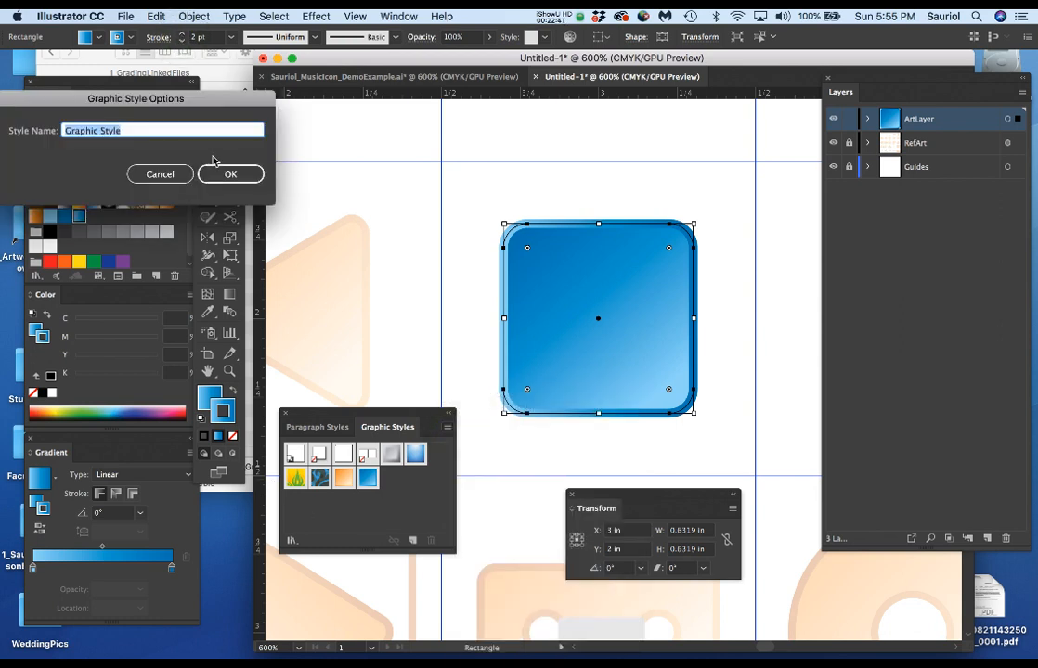
pyautogui.write('BlueThe')
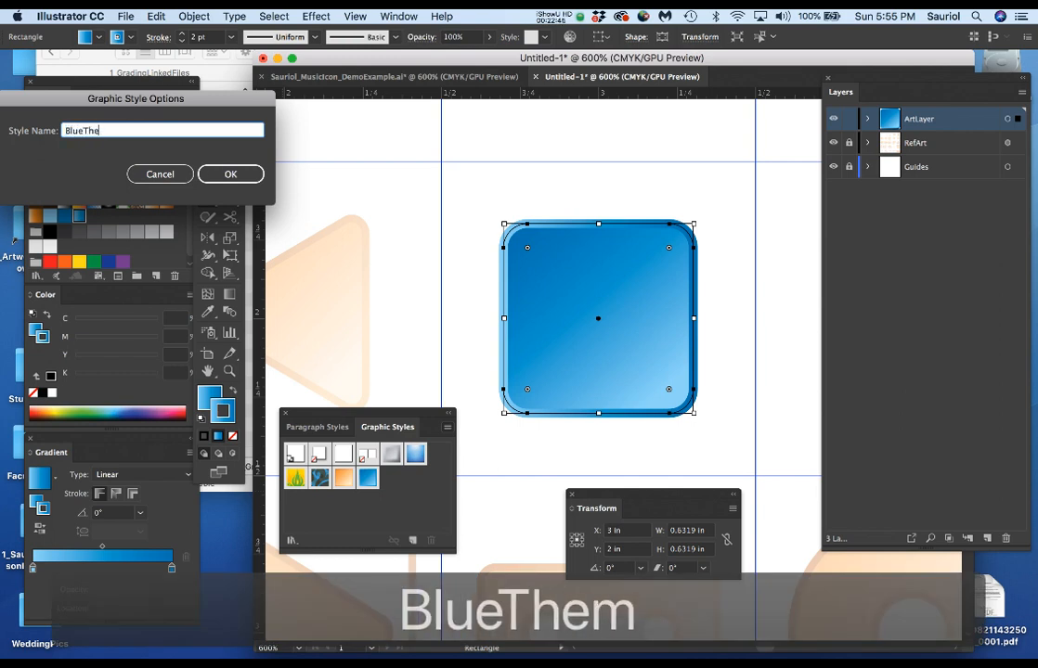
pyautogui.write('me2Pt')
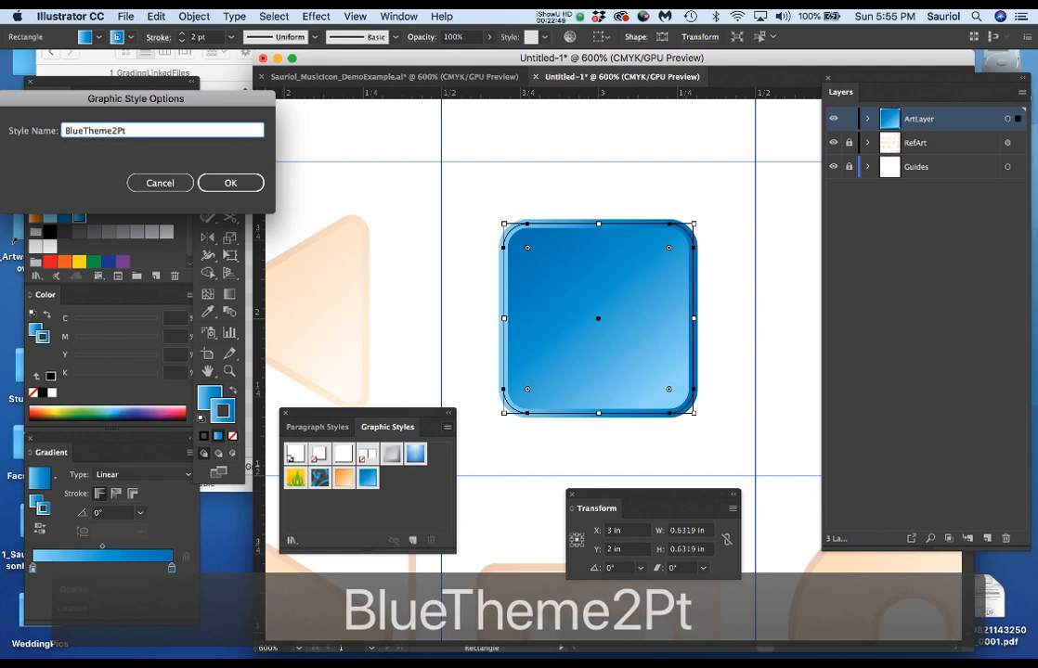
pyautogui.click(230, 183)
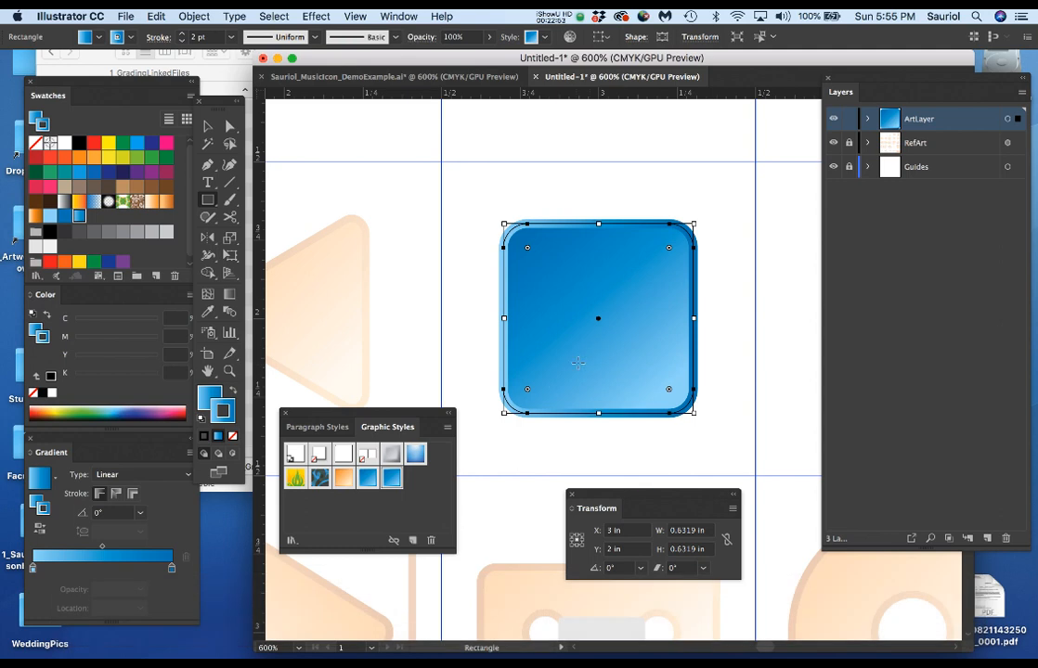
pyautogui.moveTo(352, 417); pyautogui.dragTo(358, 504)
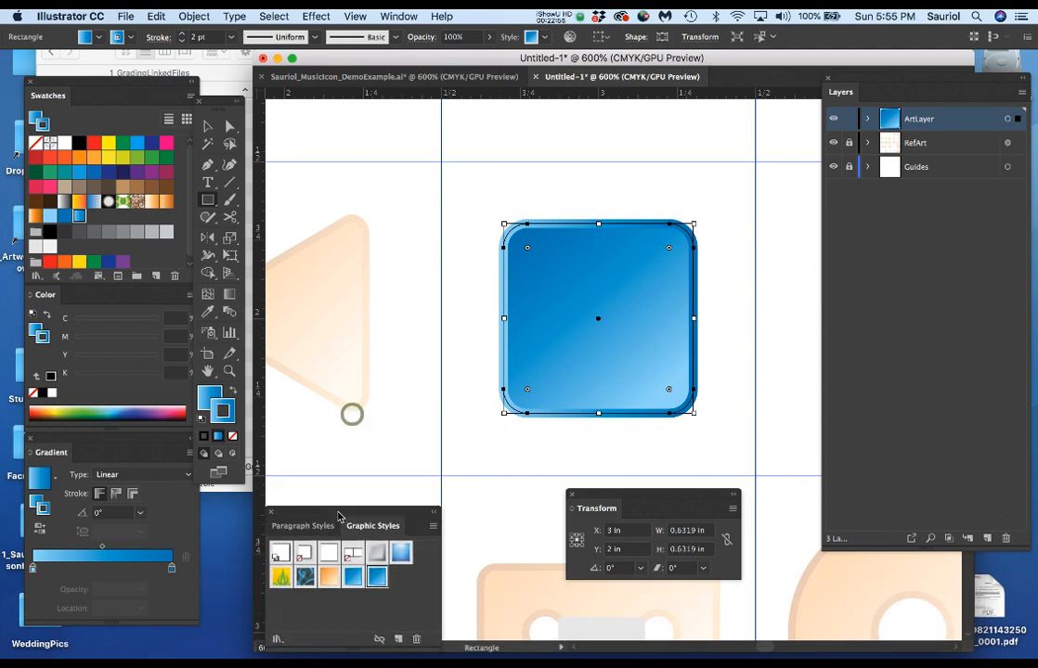
# Duplicate the blue rounded square horizontally onto the left-pointing triangle reference, centered at about X 1.99 in and Y 2 in.
pyautogui.scroll(-1, 492, 384)
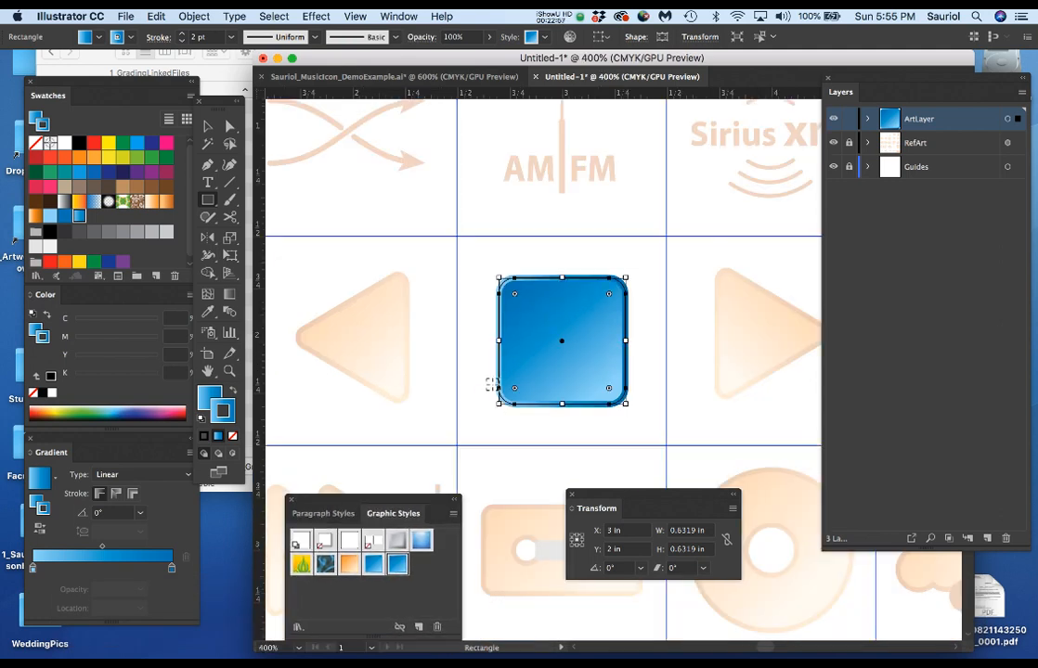
pyautogui.moveTo(517, 371); pyautogui.dragTo(599, 321)
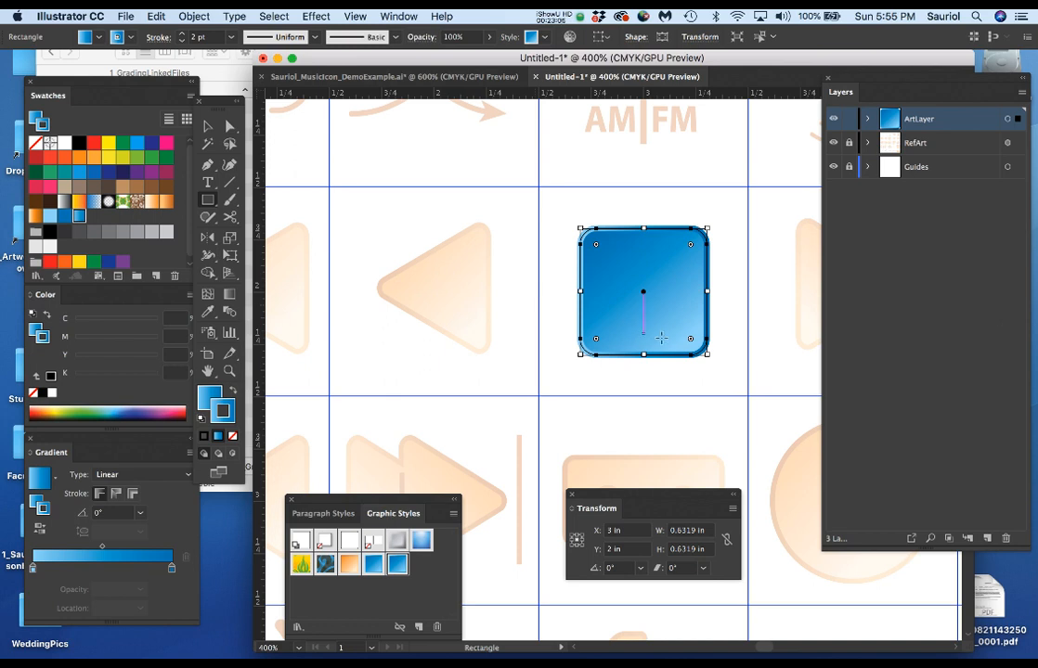
pyautogui.press('v')
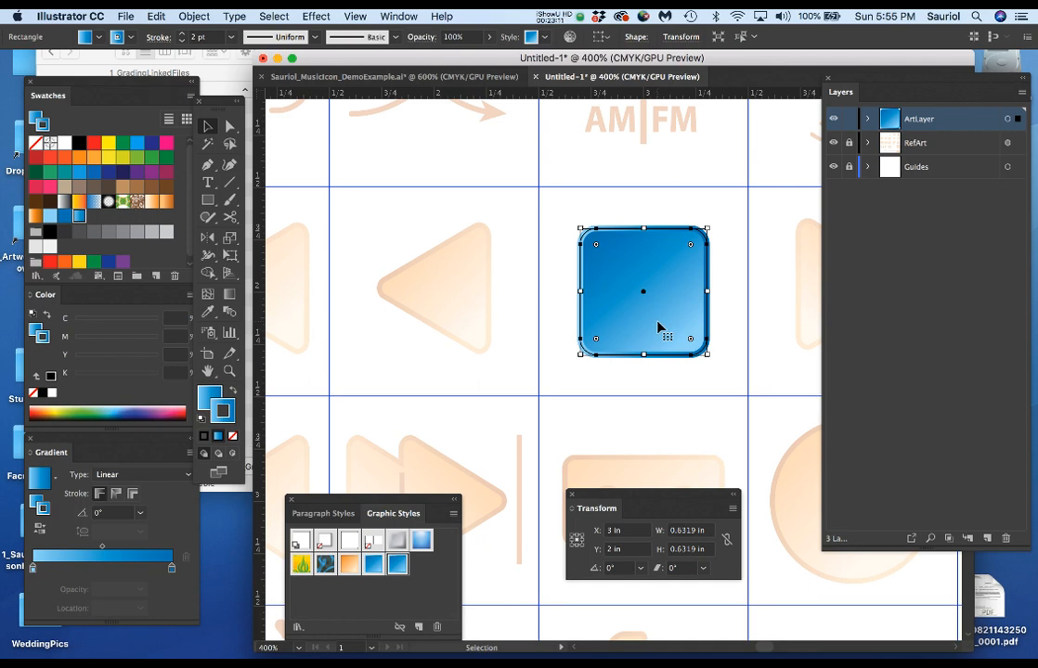
pyautogui.scroll(1, 454, 315)
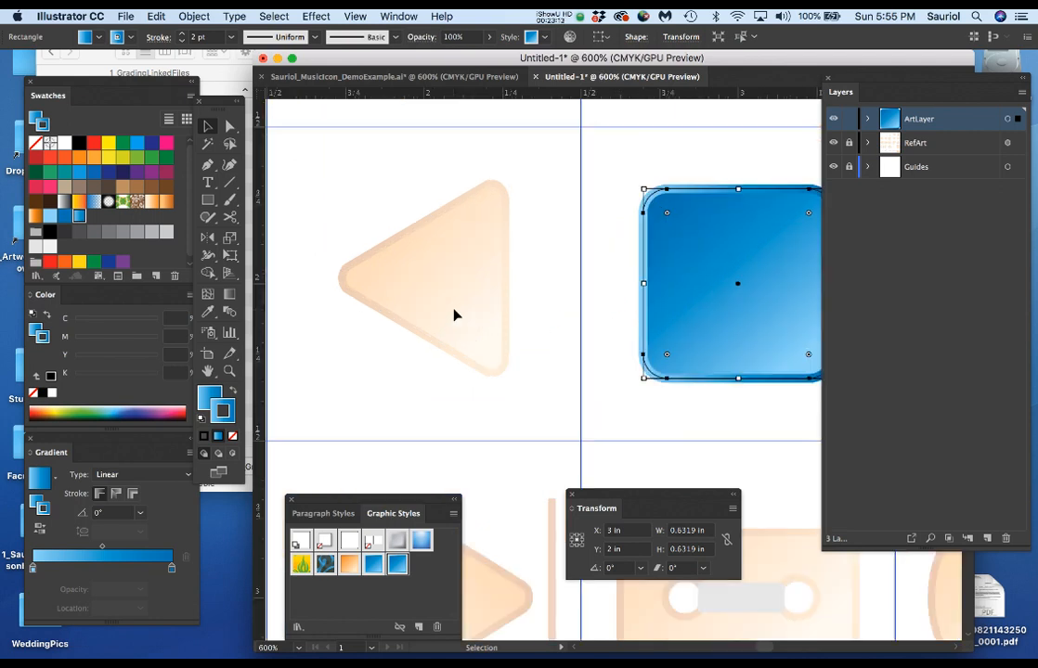
pyautogui.moveTo(751, 327); pyautogui.dragTo(724, 312)
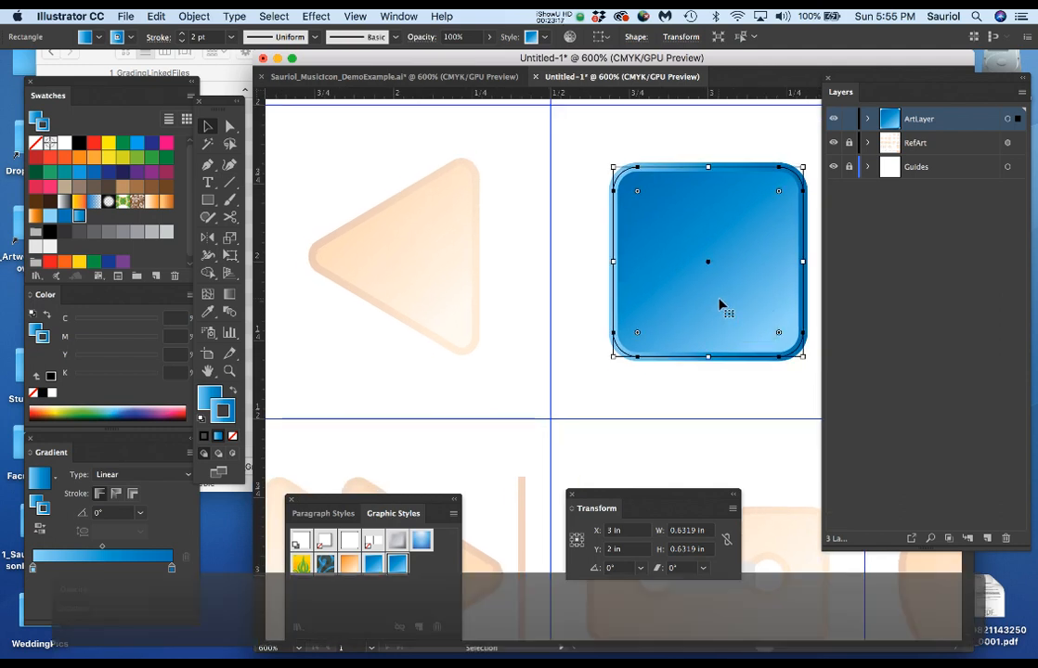
pyautogui.click(722, 296)
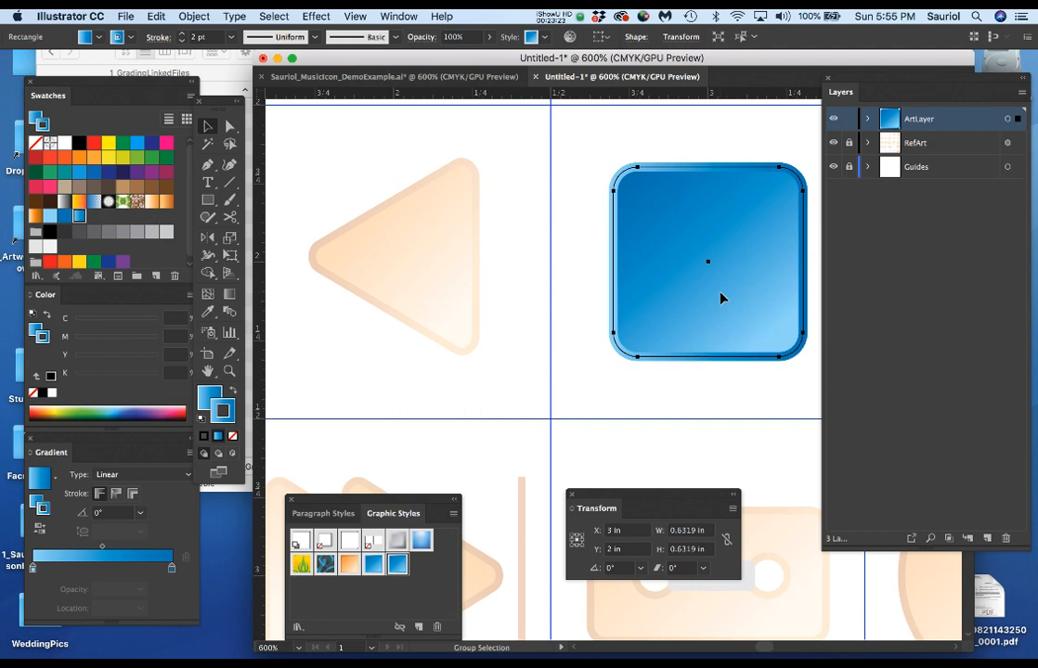
pyautogui.moveTo(721, 298); pyautogui.dragTo(405, 299)
pyautogui.press('space')
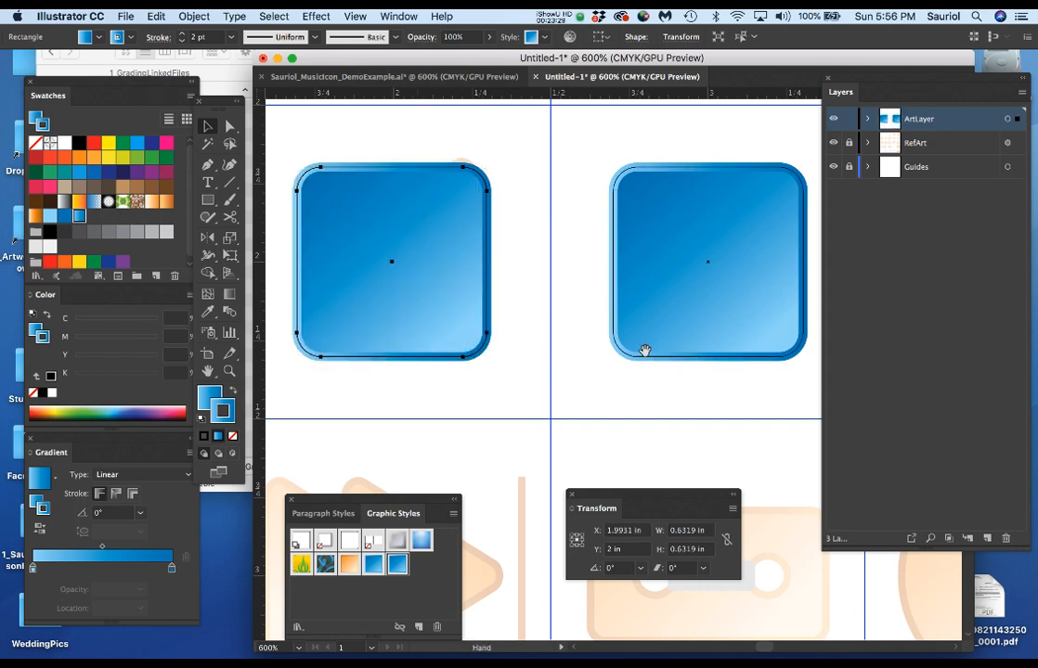
pyautogui.moveTo(604, 347); pyautogui.dragTo(721, 350)
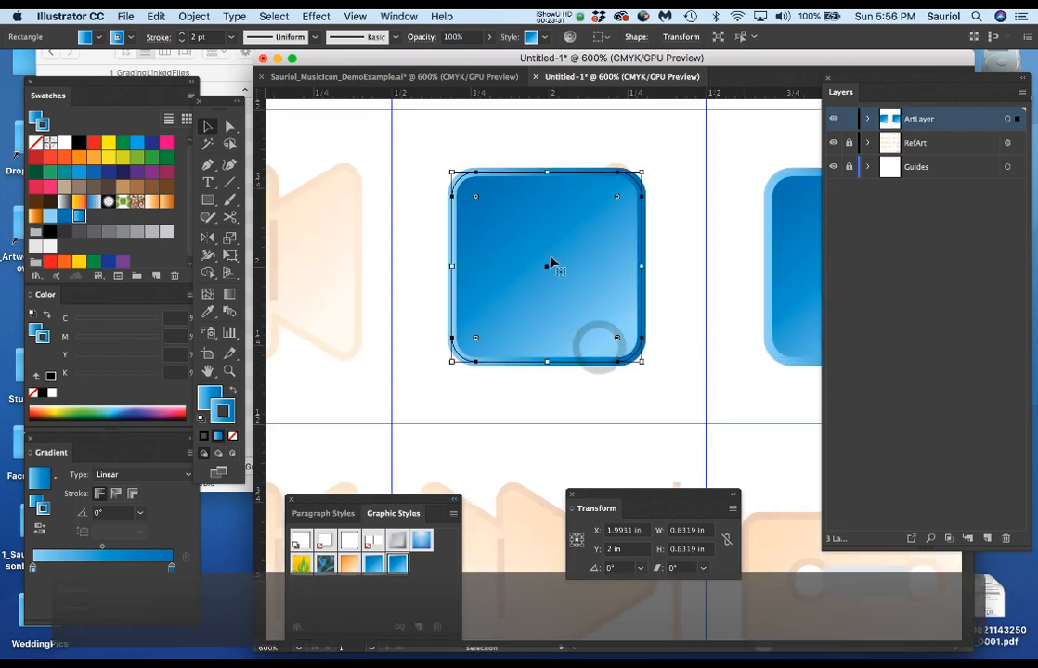
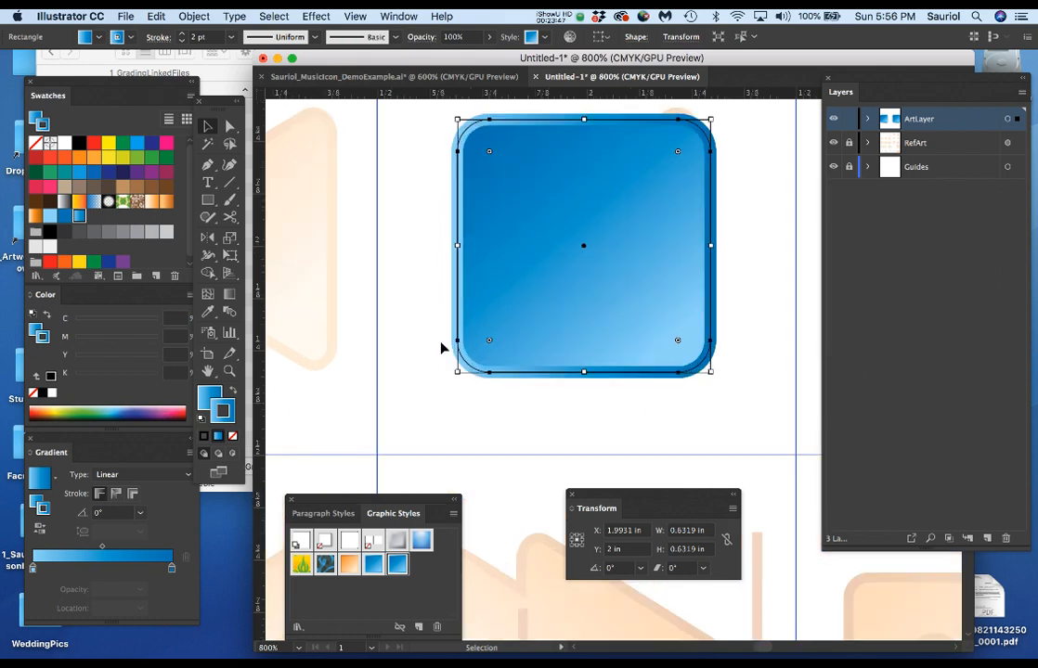
# Remove the rounding from all four corners of the duplicated square so that they are sharp.
pyautogui.scroll(2, 440, 348)
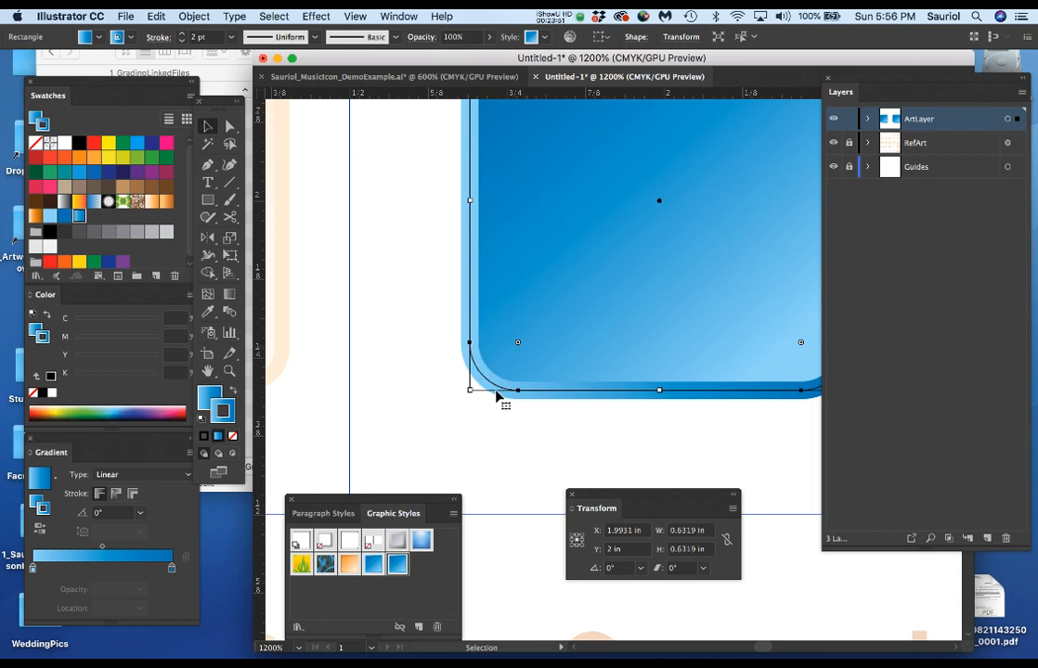
pyautogui.scroll(3, 496, 396)
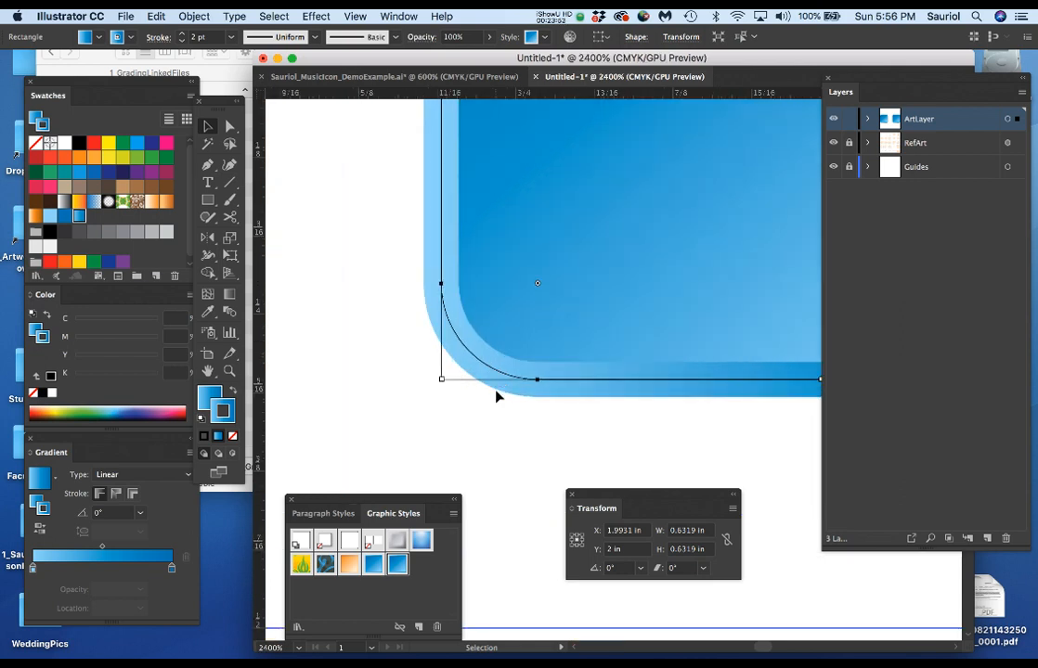
pyautogui.moveTo(570, 266); pyautogui.dragTo(443, 396)
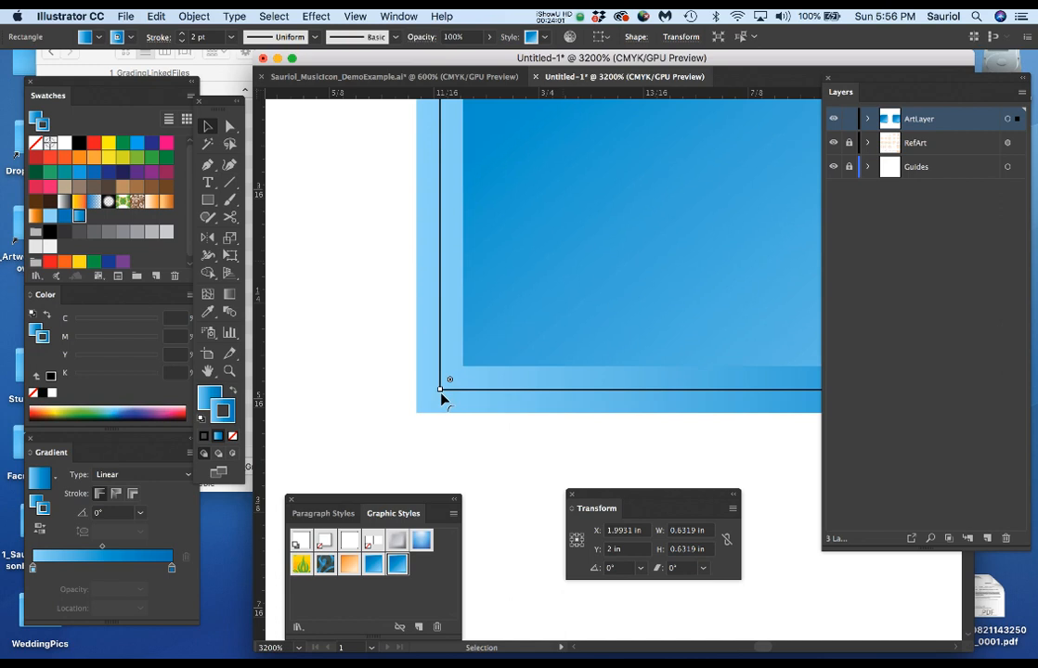
pyautogui.scroll(-3, 540, 236)
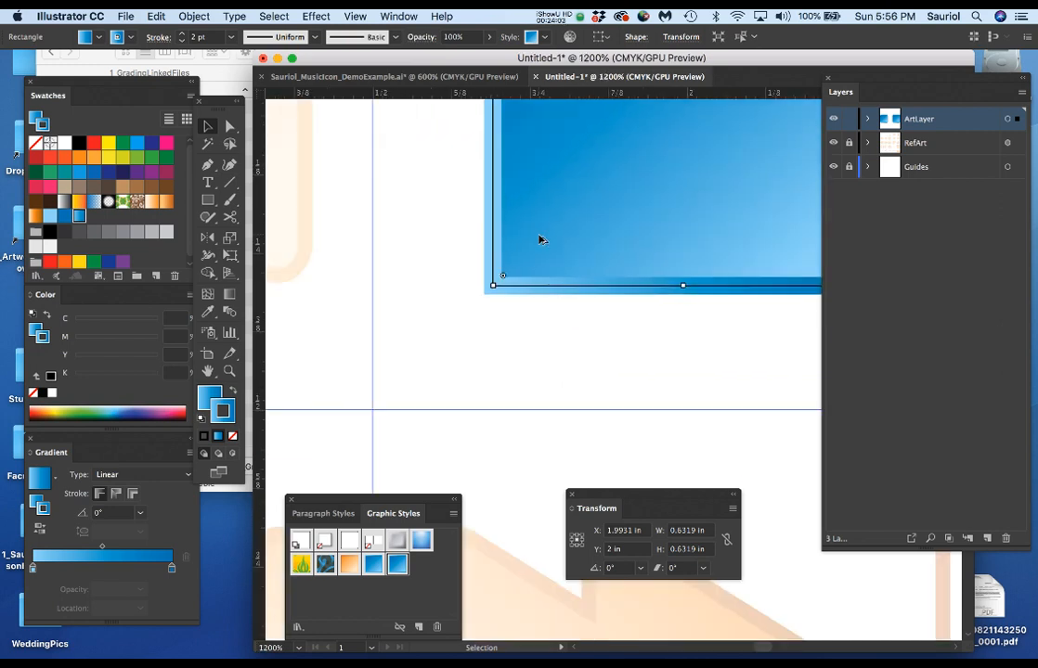
pyautogui.scroll(-1, 539, 239)
pyautogui.scroll(-1, 565, 262)
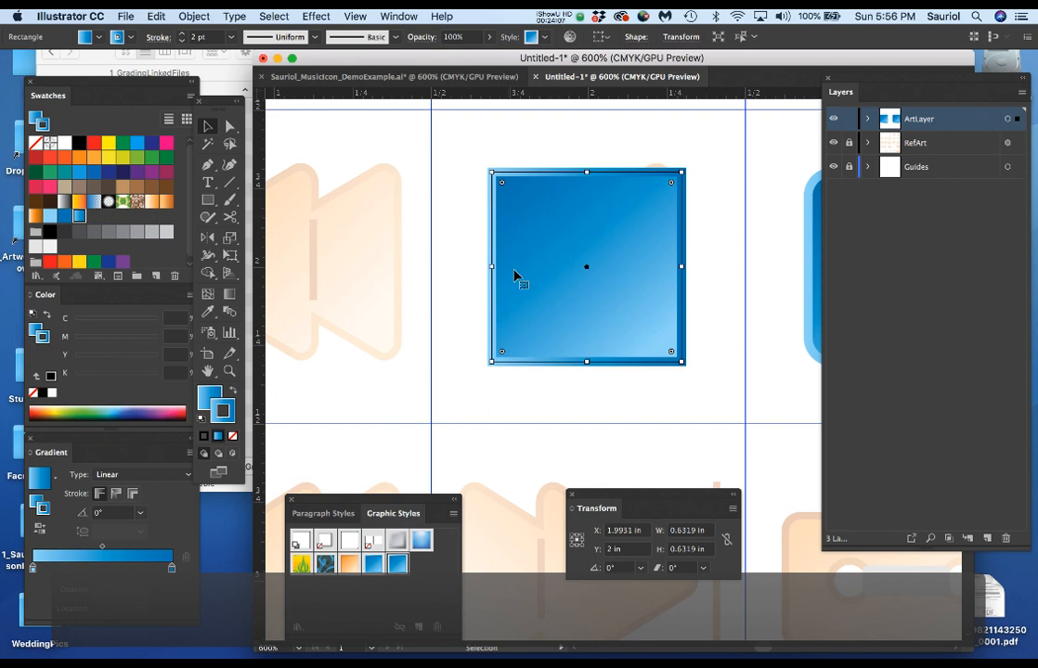
# Delete the square's upper-left anchor point with the Pen tool to turn it into a right triangle.
pyautogui.press('a')
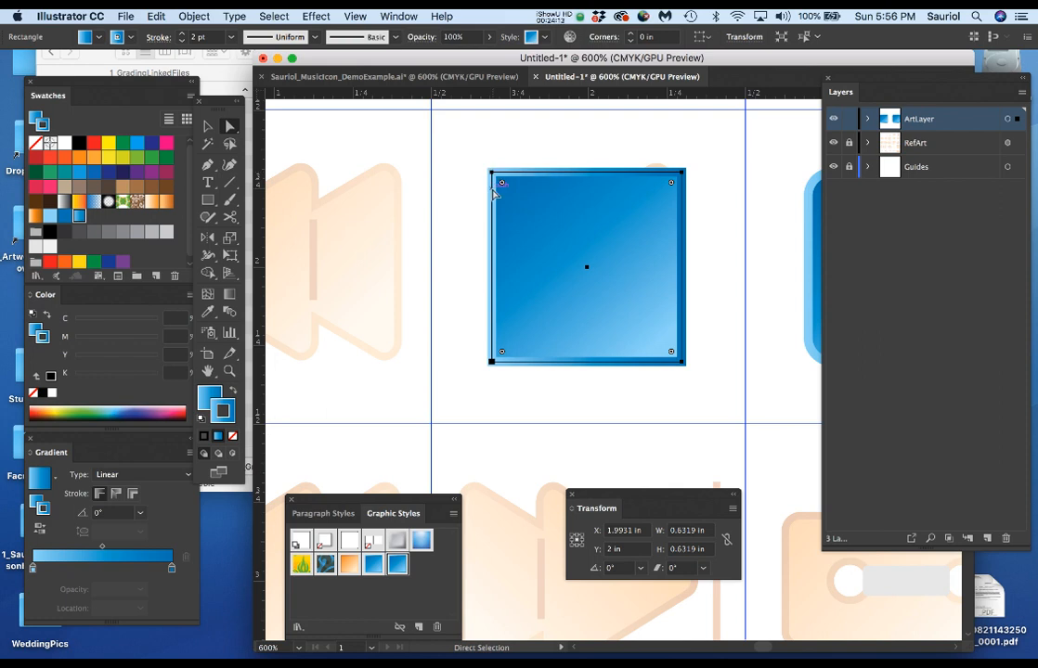
pyautogui.press('p')
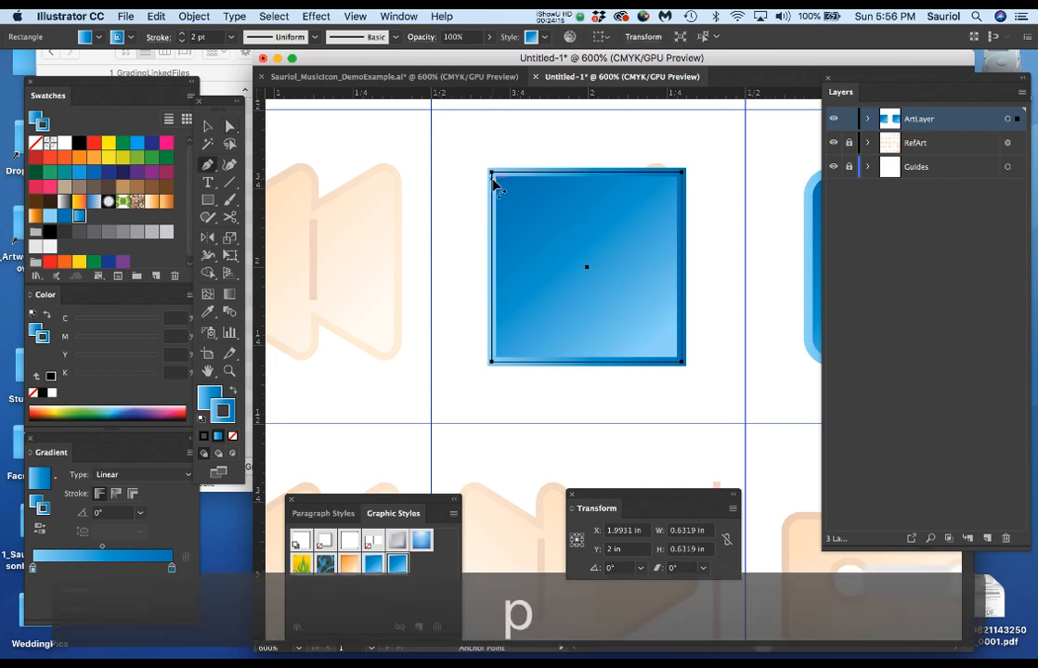
pyautogui.scroll(1, 493, 182)
pyautogui.click(492, 174)
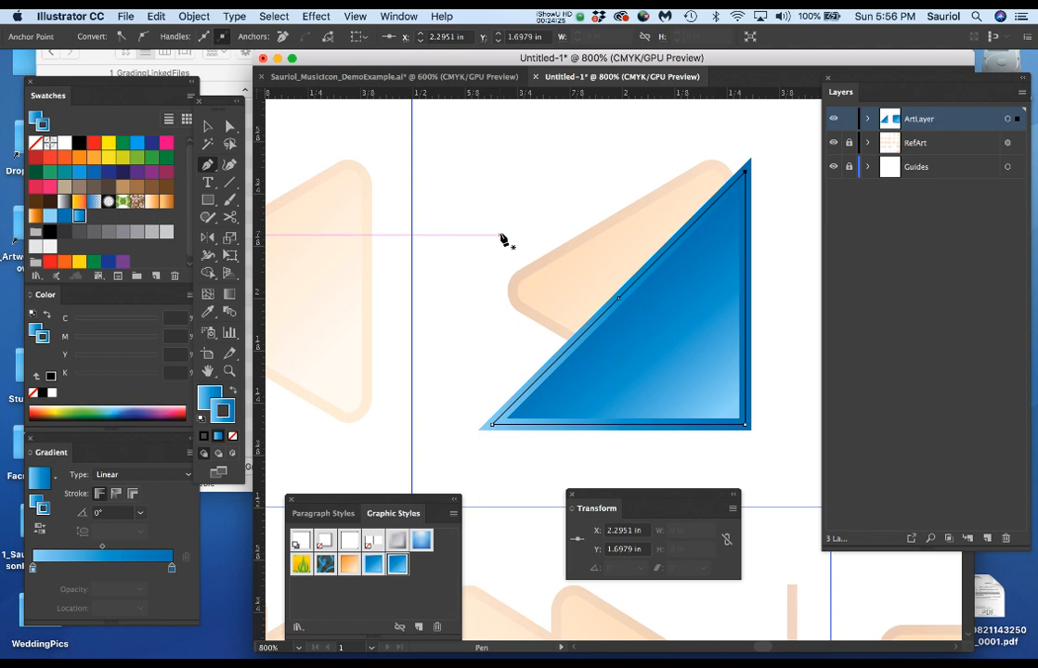
# Move the triangle's lower-left anchor point straight up and set its Y position to 2 in to form a left-pointing tip.
pyautogui.press('a')
pyautogui.click(492, 427)
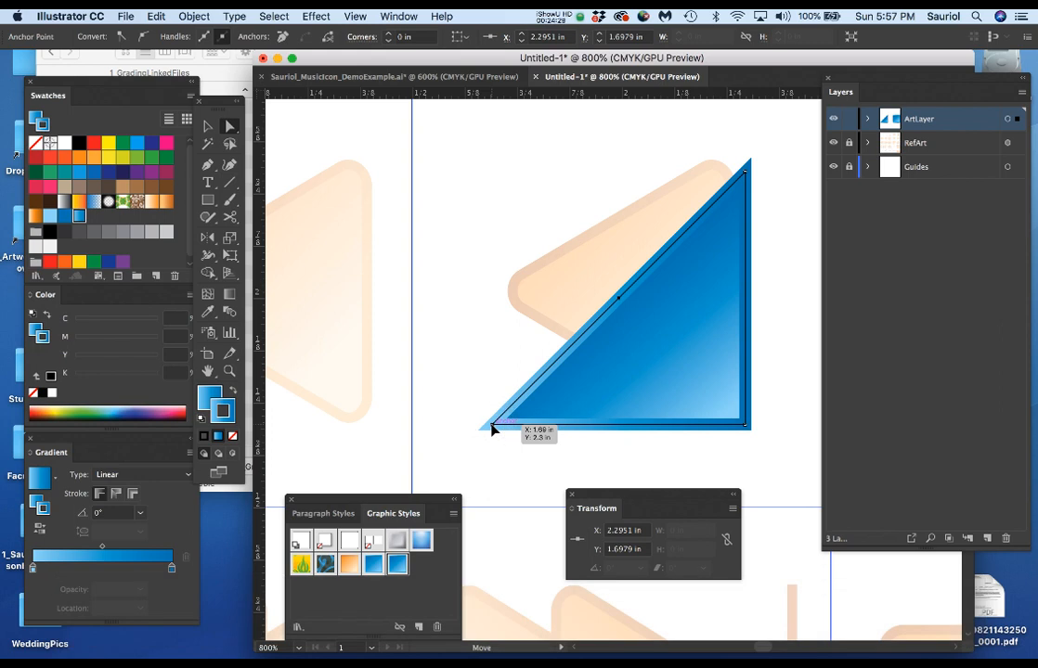
pyautogui.moveTo(492, 427); pyautogui.dragTo(492, 324)
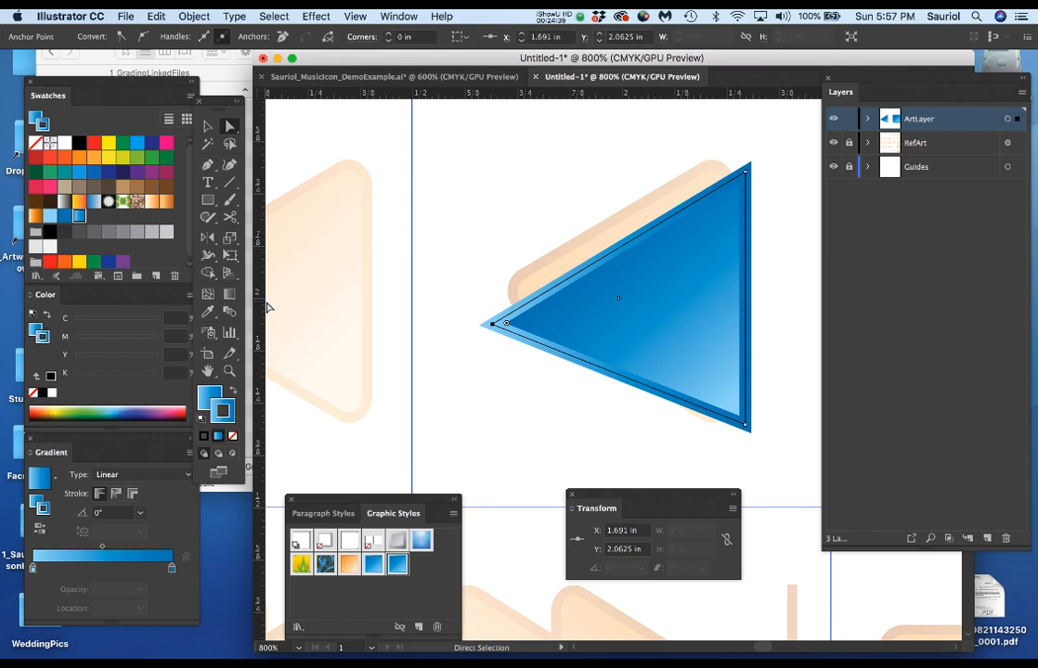
pyautogui.click(605, 549)
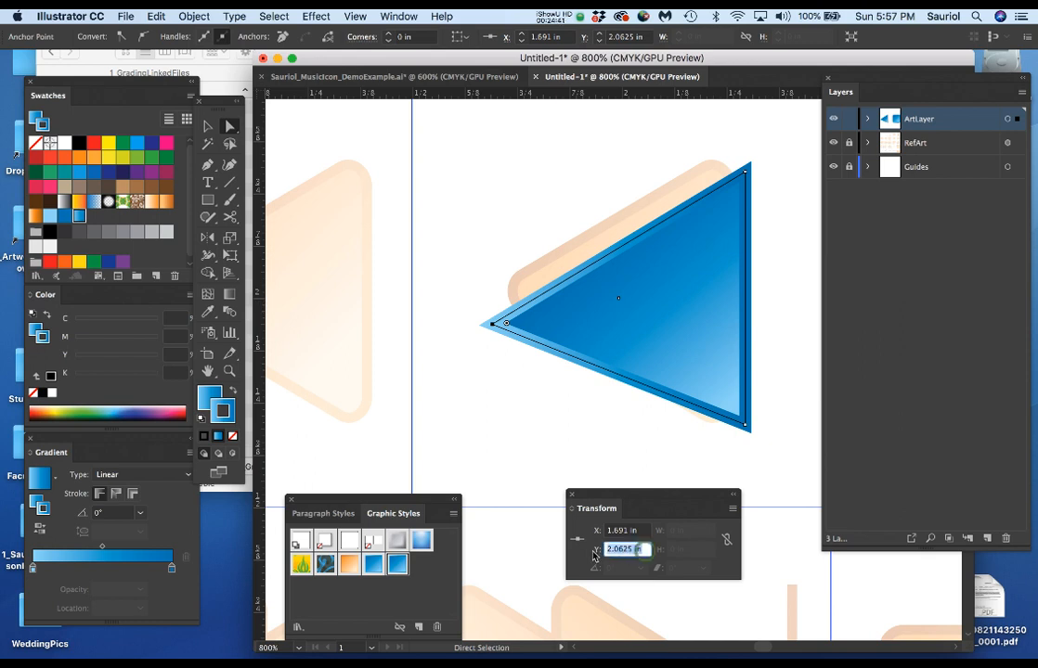
pyautogui.write('2')
pyautogui.press('Return')
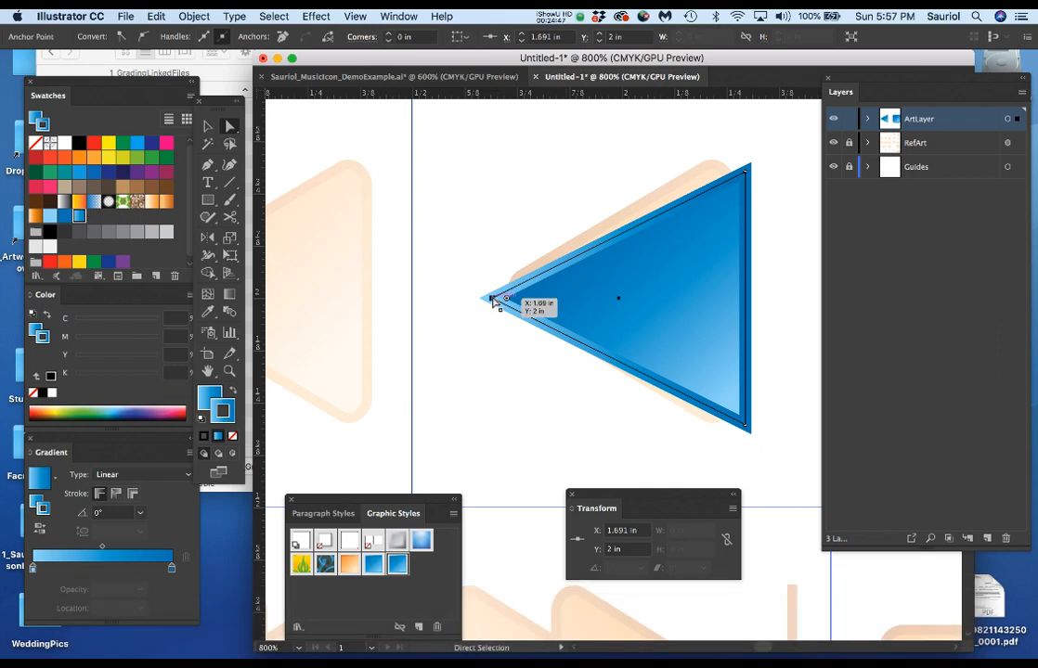
# Shift the triangle's left tip inward to about X 1.73 in and round it to a radius of about 0.04 in.
pyautogui.moveTo(491, 297); pyautogui.dragTo(510, 305)
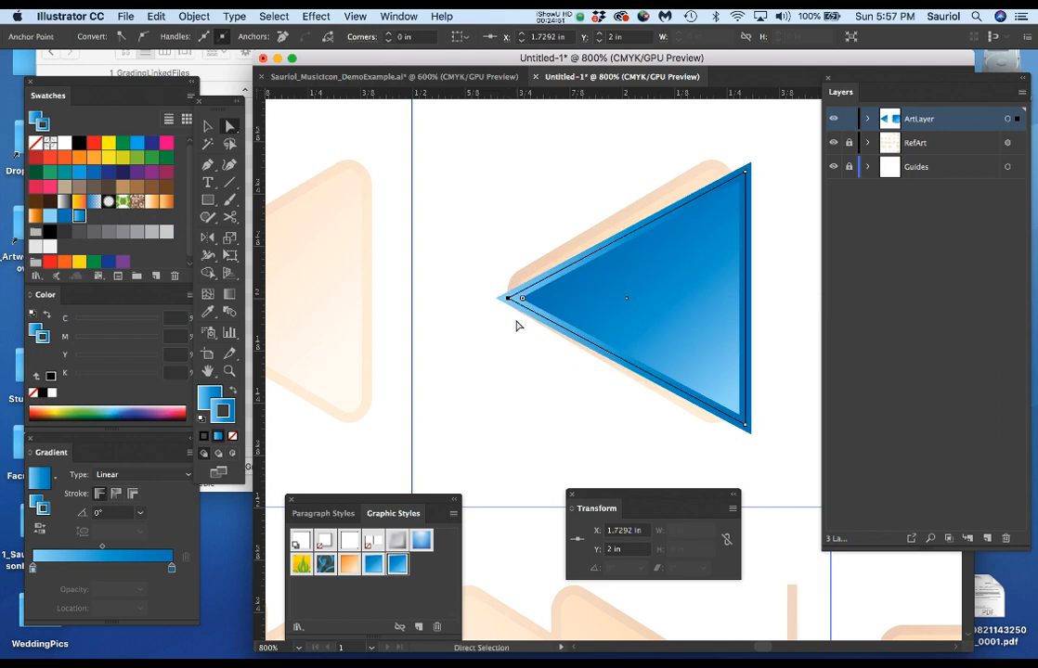
pyautogui.scroll(2, 537, 311)
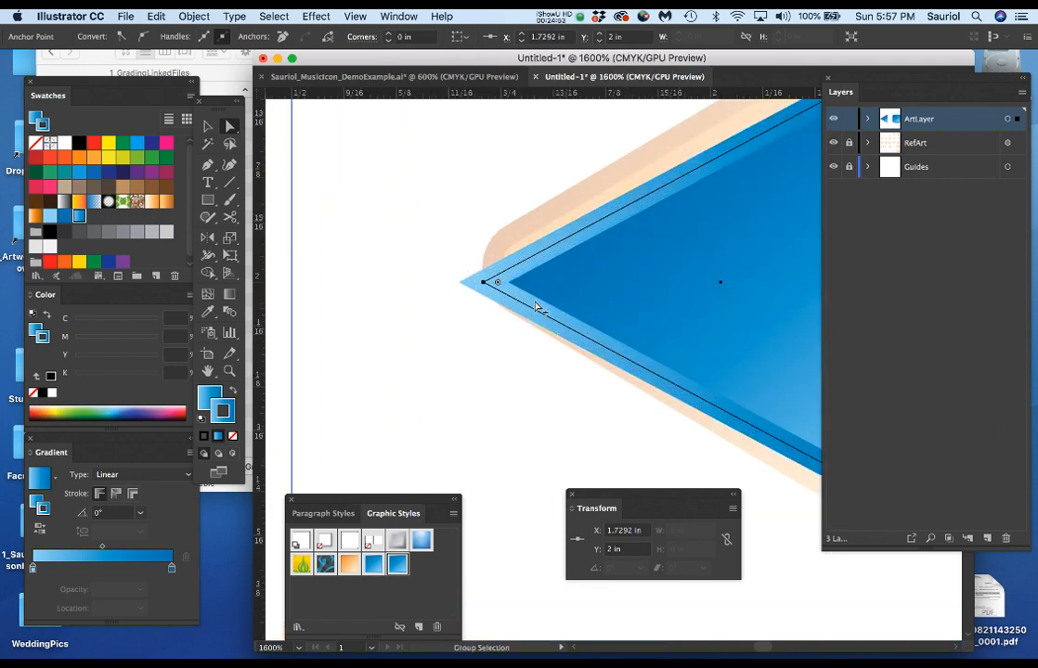
pyautogui.moveTo(498, 286); pyautogui.dragTo(558, 291)
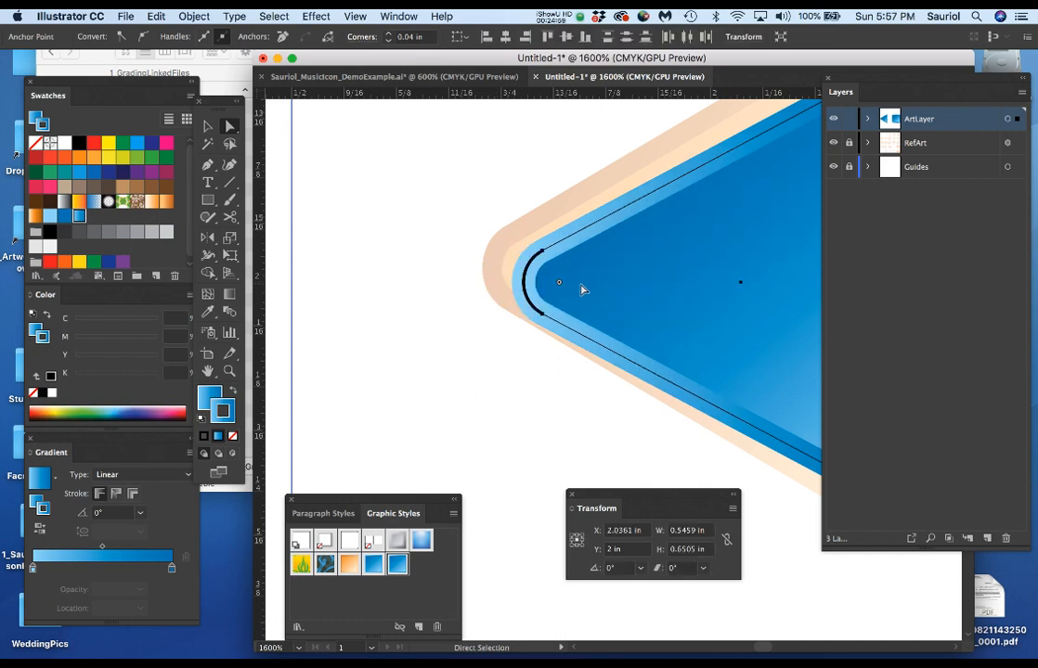
# Move the Transform panel clear of the artwork and round the triangle's two right-hand corners to a radius of about 0.05 in.
pyautogui.scroll(-2, 602, 291)
pyautogui.moveTo(709, 264); pyautogui.dragTo(587, 287)
pyautogui.scroll(1, 673, 223)
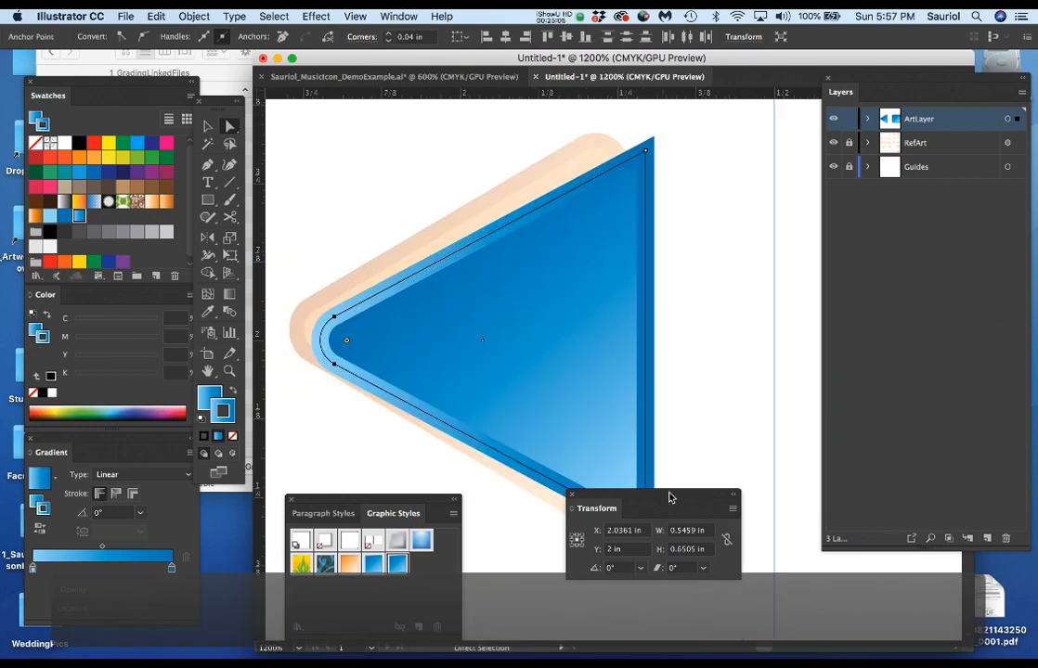
pyautogui.moveTo(670, 498); pyautogui.dragTo(820, 543)
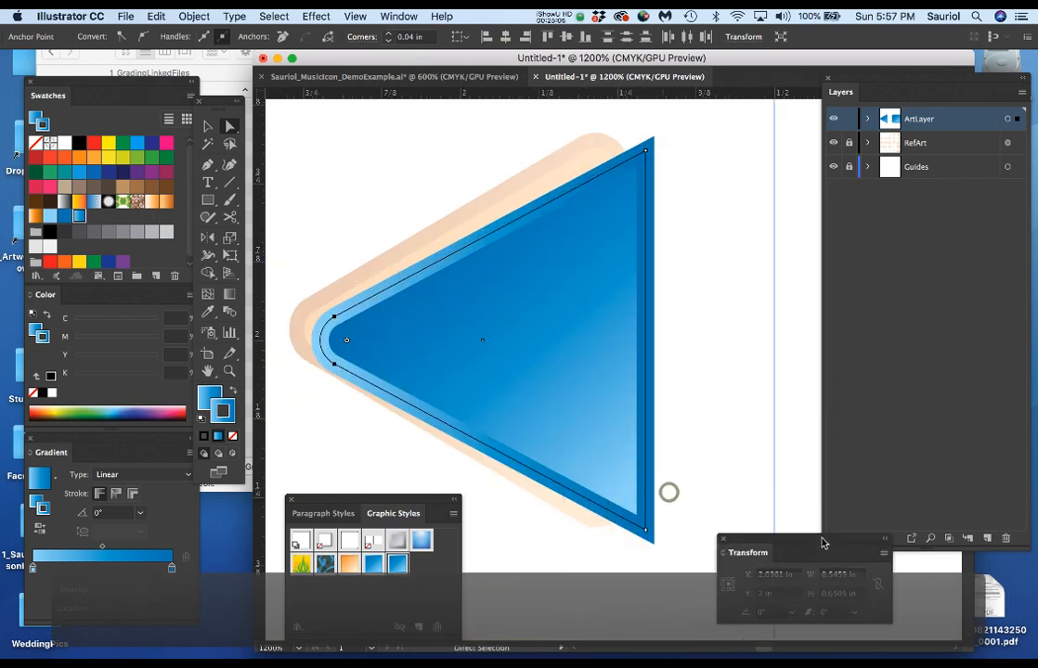
pyautogui.click(648, 151)
pyautogui.moveTo(647, 154); pyautogui.dragTo(616, 204)
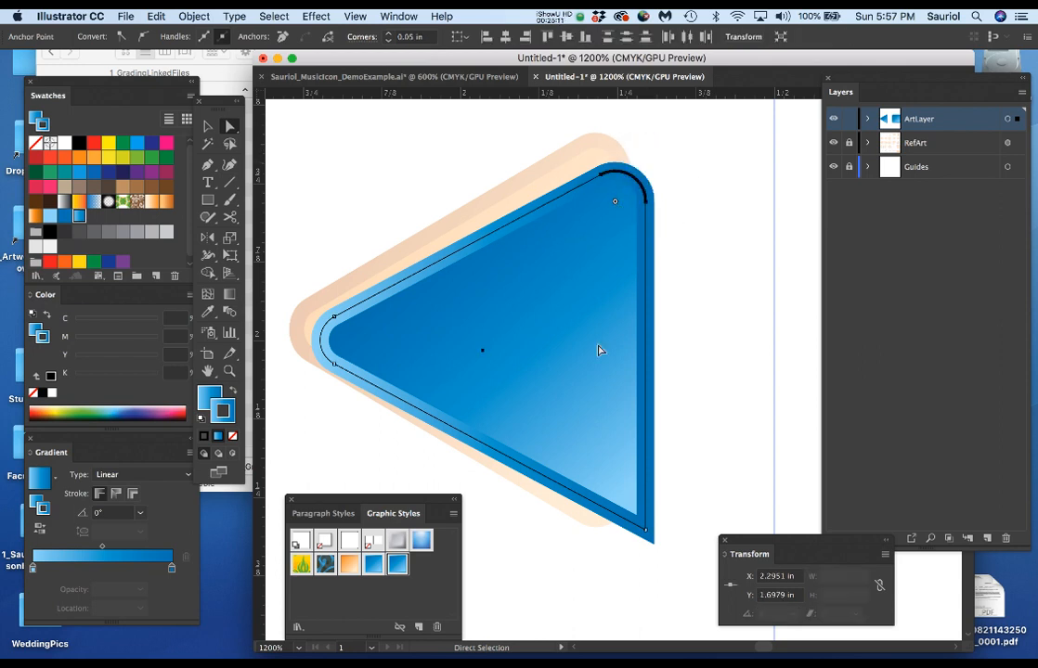
pyautogui.moveTo(647, 533); pyautogui.dragTo(608, 493)
pyautogui.press('super+z')
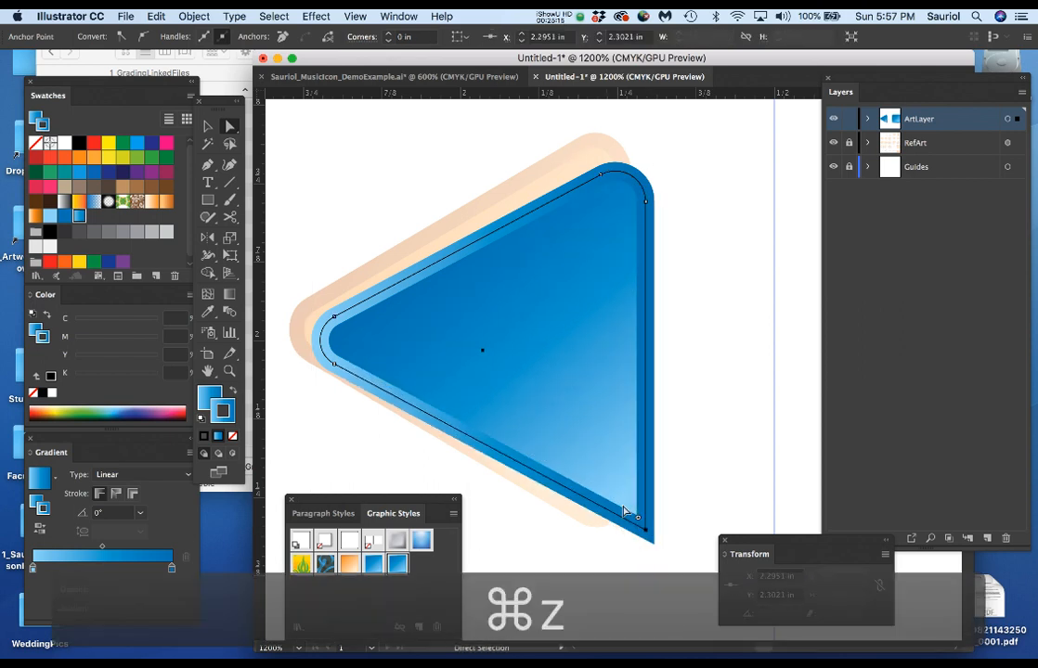
pyautogui.moveTo(637, 525); pyautogui.dragTo(612, 481)
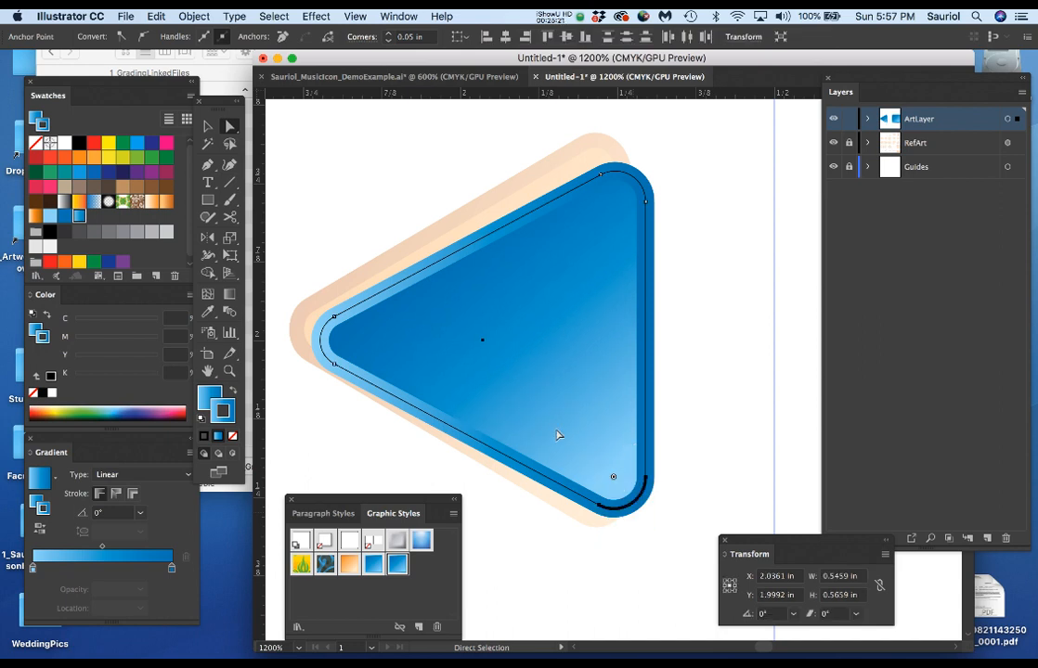
# Bring the Transform panel nearer and center the whole triangle at X 2 in and Y 2 in, leaving it deselected.
pyautogui.scroll(-3, 557, 433)
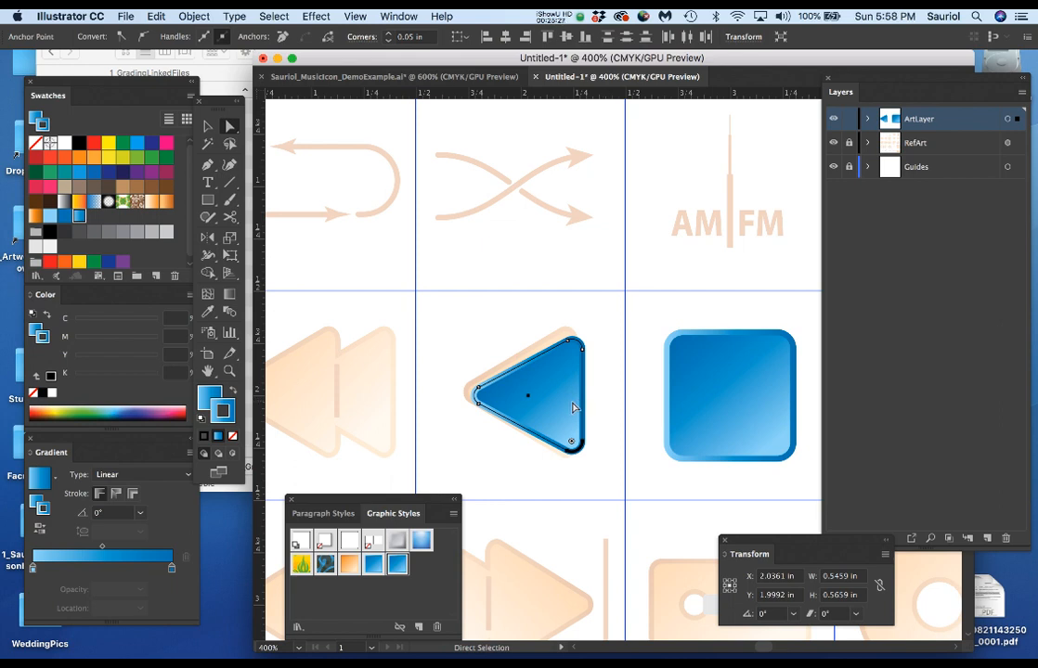
pyautogui.scroll(1, 573, 408)
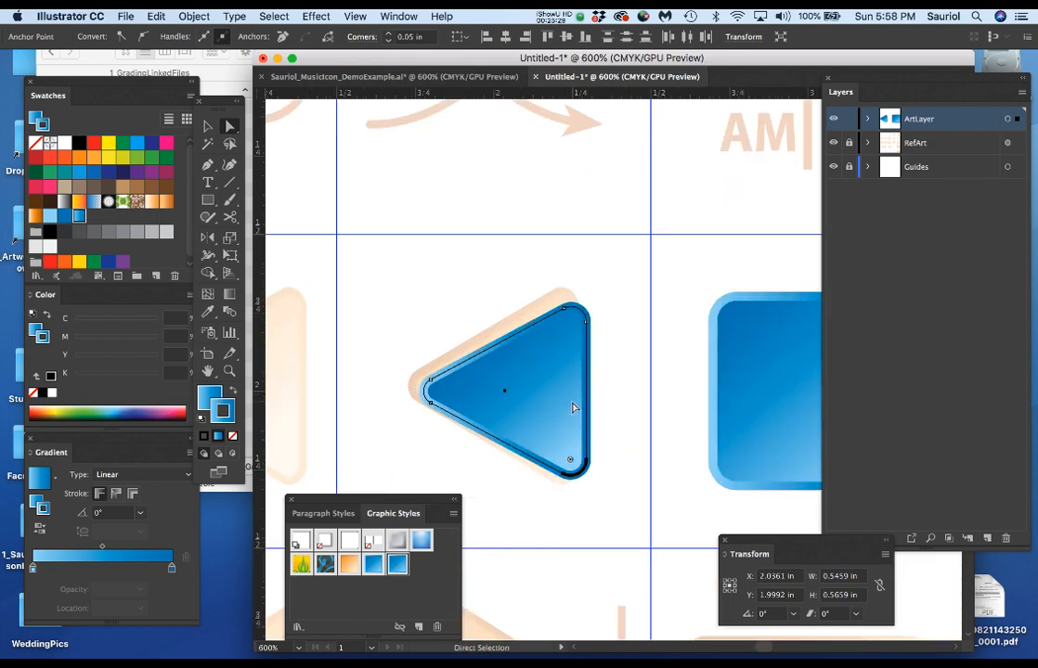
pyautogui.press('v')
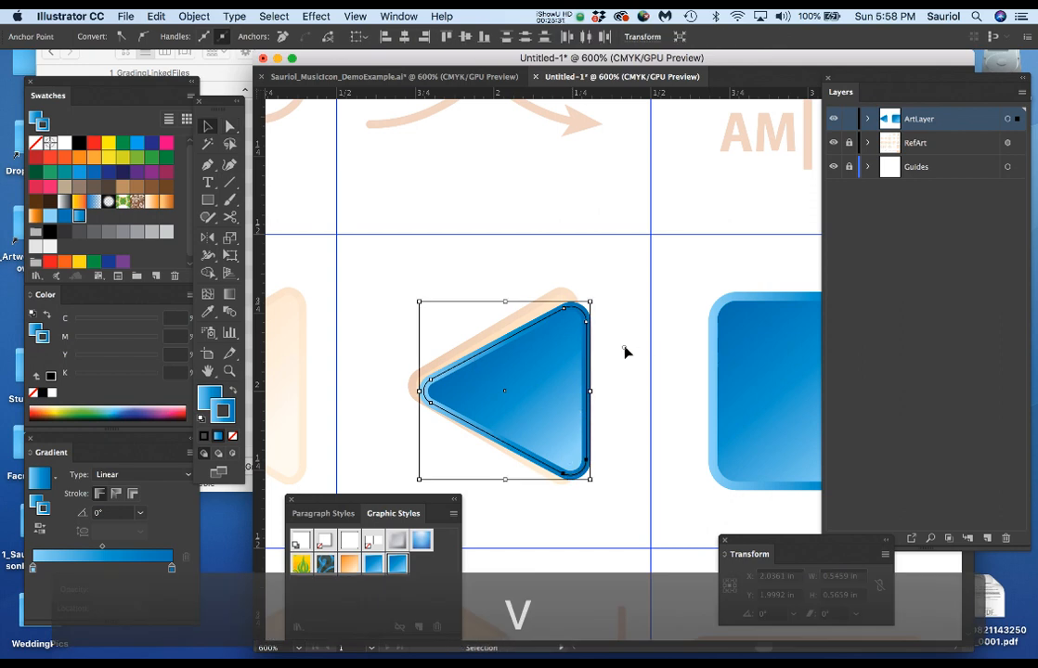
pyautogui.click(625, 352)
pyautogui.click(556, 390)
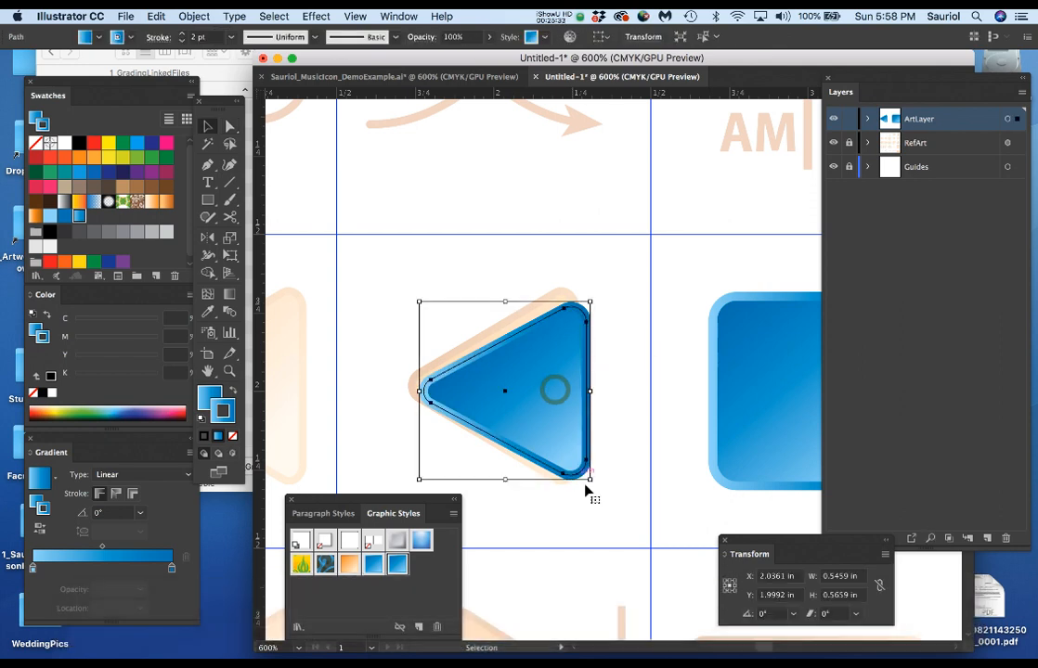
pyautogui.moveTo(796, 544); pyautogui.dragTo(664, 527)
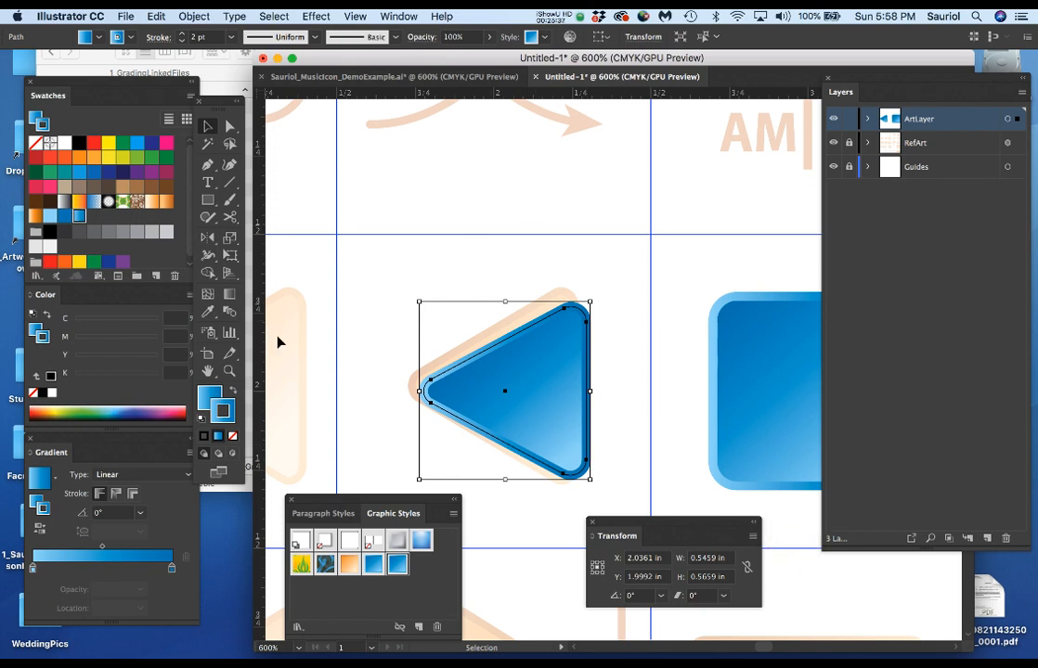
pyautogui.click(628, 559)
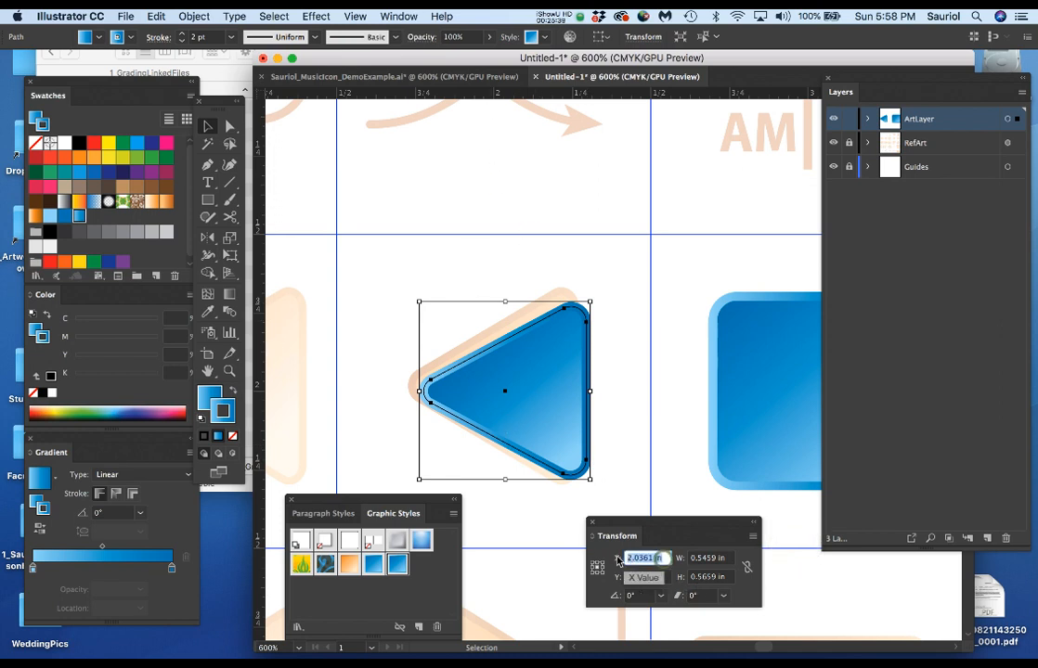
pyautogui.write('2')
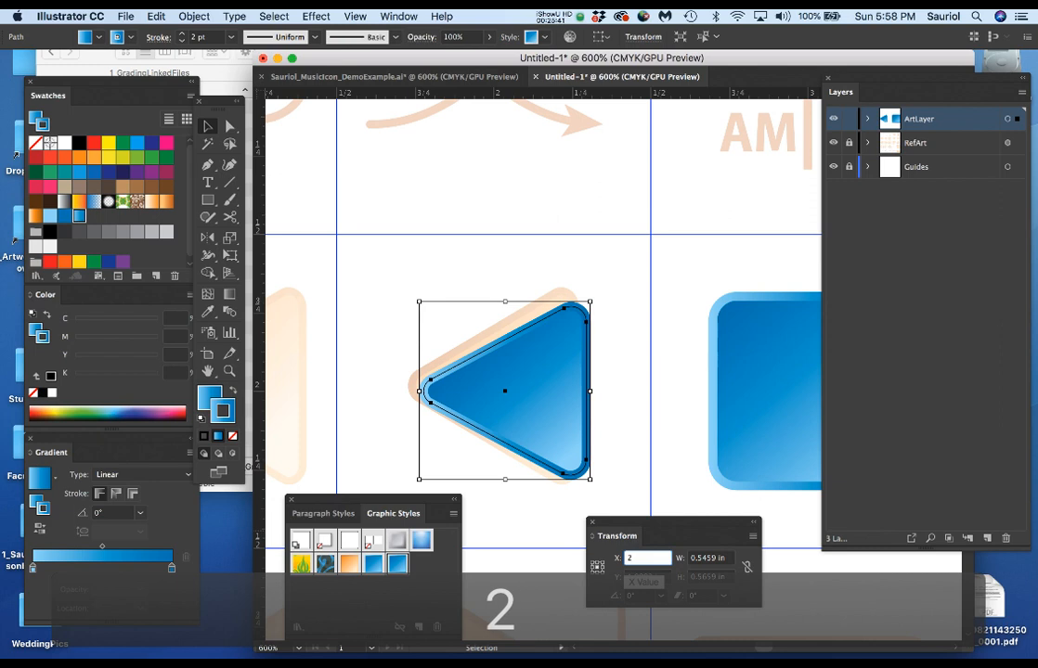
pyautogui.press('Tab')
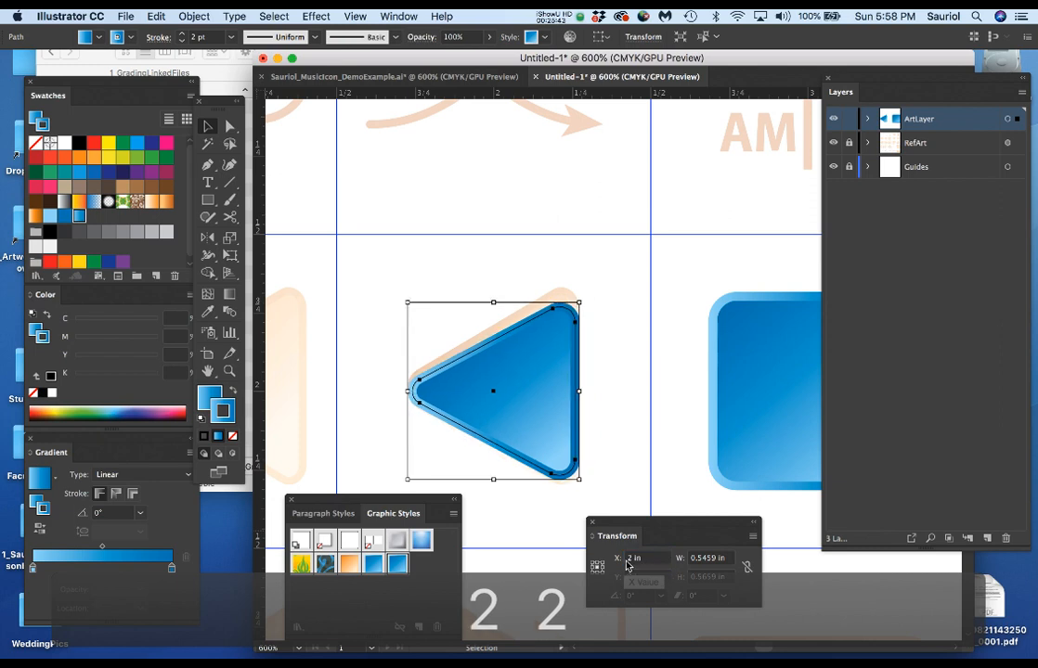
pyautogui.click(601, 427)
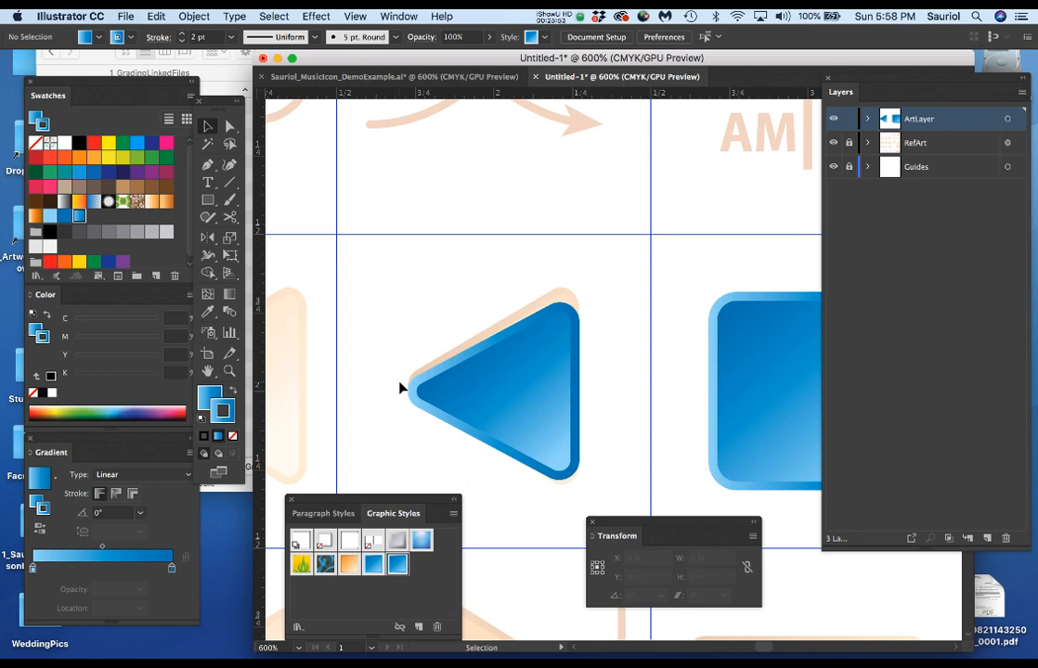
pyautogui.click(555, 421)
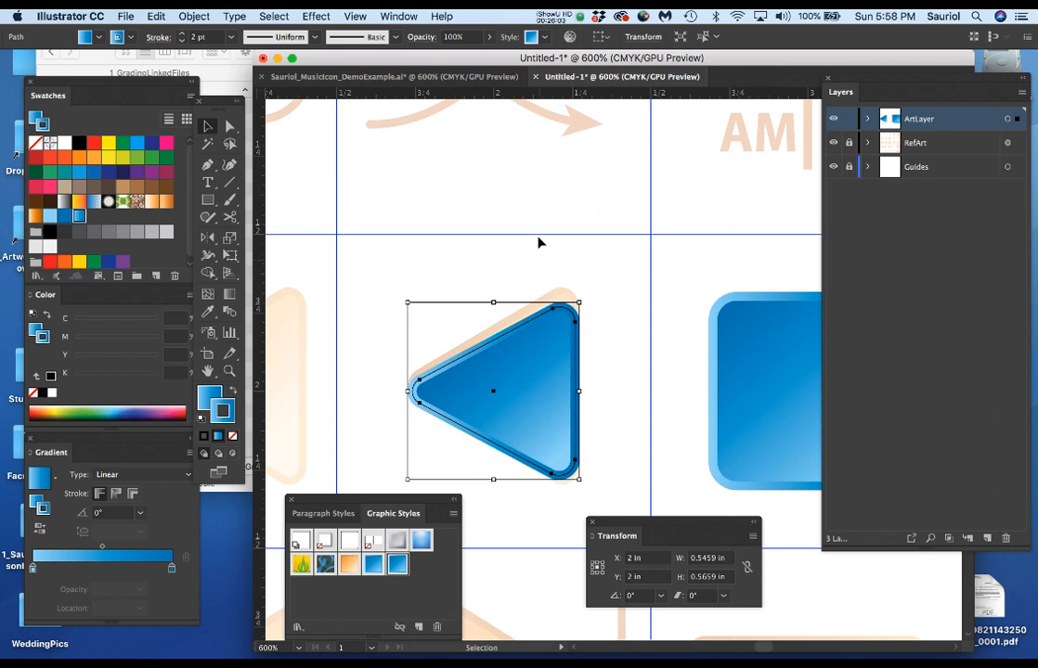
pyautogui.scroll(1, 433, 443)
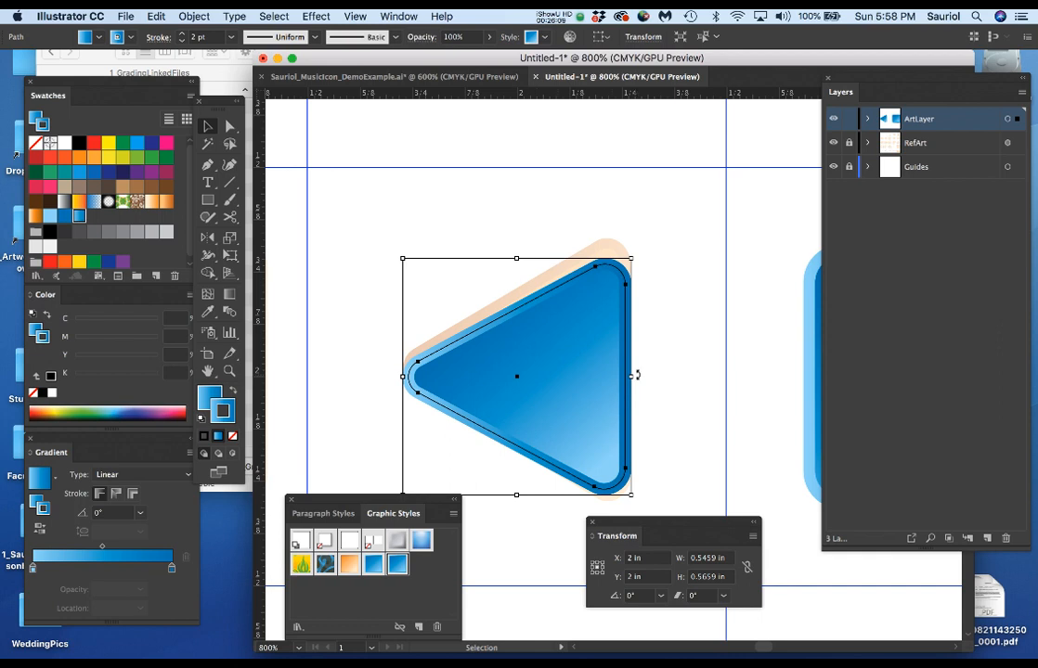
pyautogui.moveTo(485, 95); pyautogui.dragTo(494, 338)
pyautogui.press('super+z')
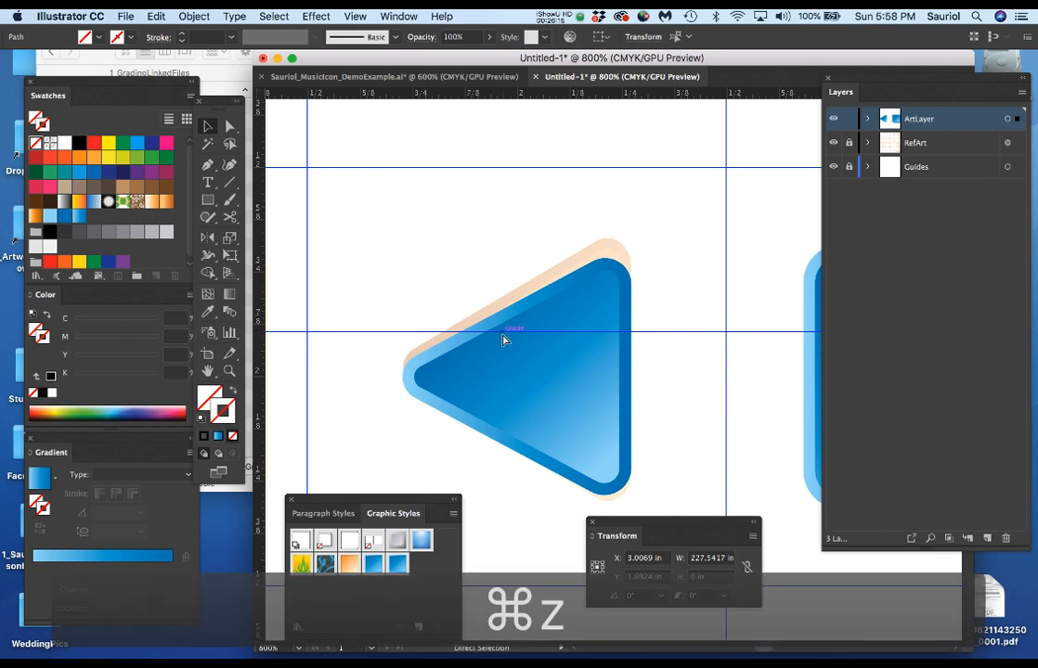
pyautogui.click(639, 195)
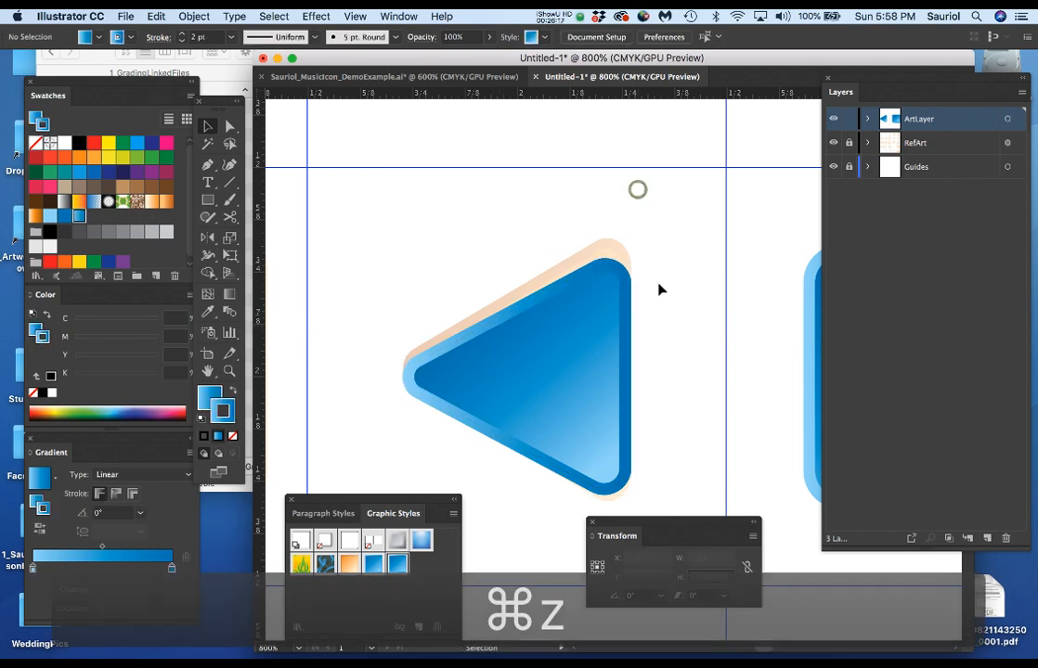
# Duplicate the blue triangle to the left onto the rear triangle of the rewind reference, centered at about X 1.15 in and Y 2 in.
pyautogui.scroll(-4, 660, 290)
pyautogui.moveTo(608, 314); pyautogui.dragTo(709, 276)
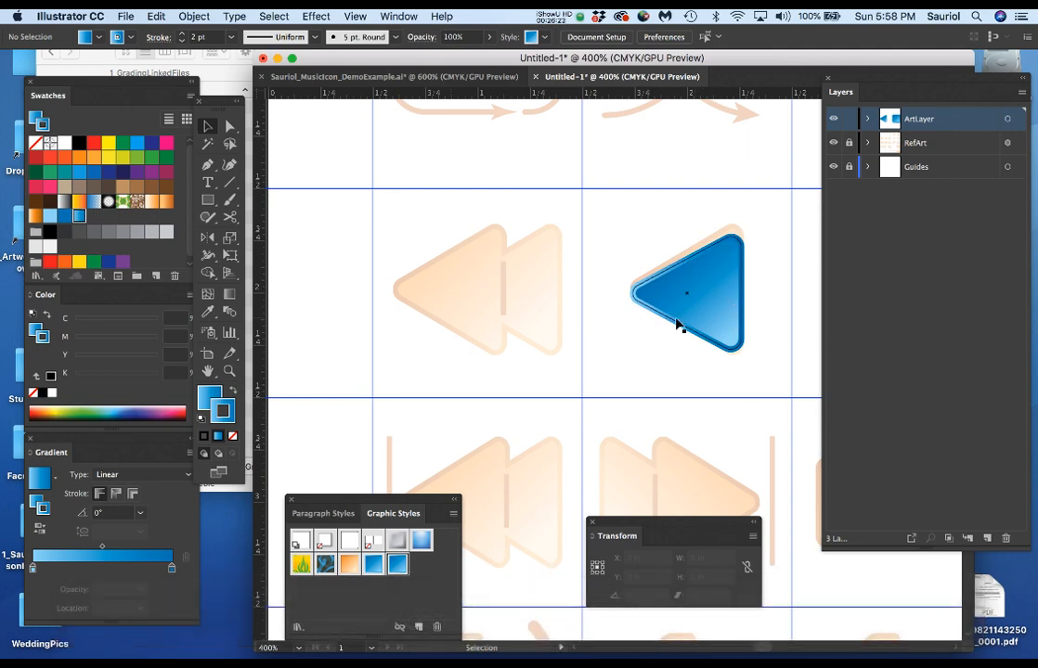
pyautogui.press('v')
pyautogui.moveTo(710, 318); pyautogui.dragTo(530, 309)
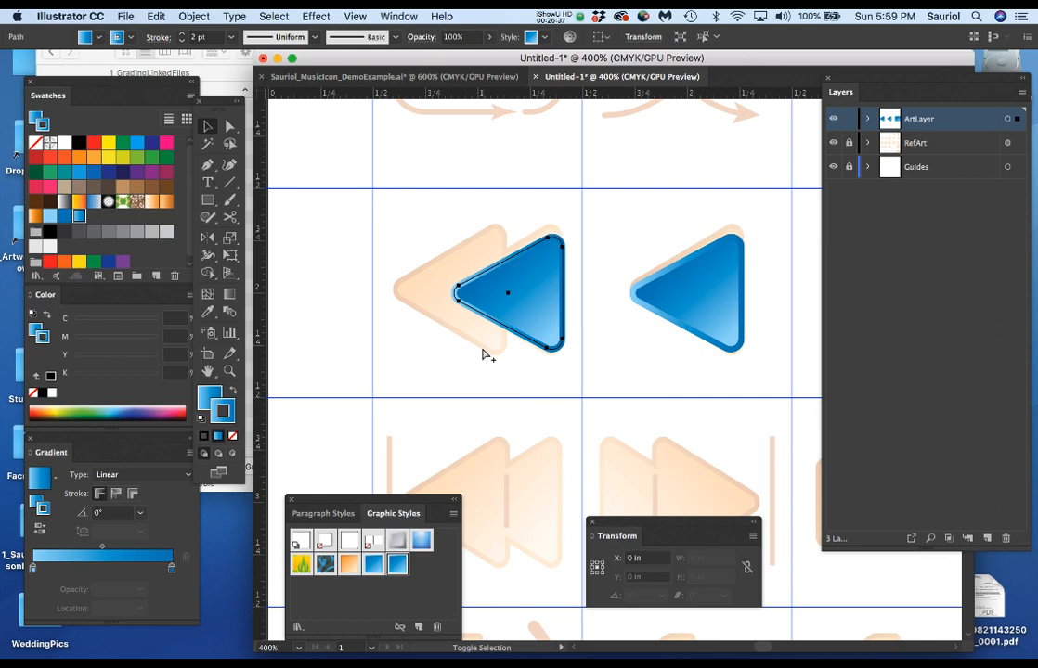
# Duplicate the blue triangle leftward onto the front triangle of the rewind reference, centered at about X 0.87 in and Y 2 in.
pyautogui.click(532, 317)
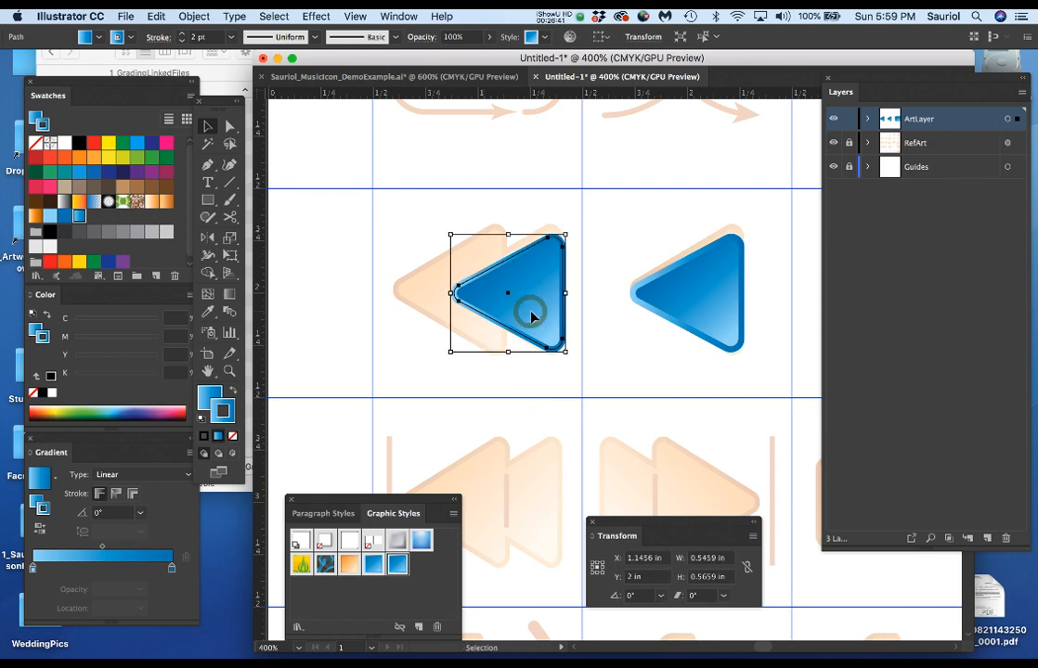
pyautogui.moveTo(531, 318); pyautogui.dragTo(475, 315)
pyautogui.scroll(1, 501, 333)
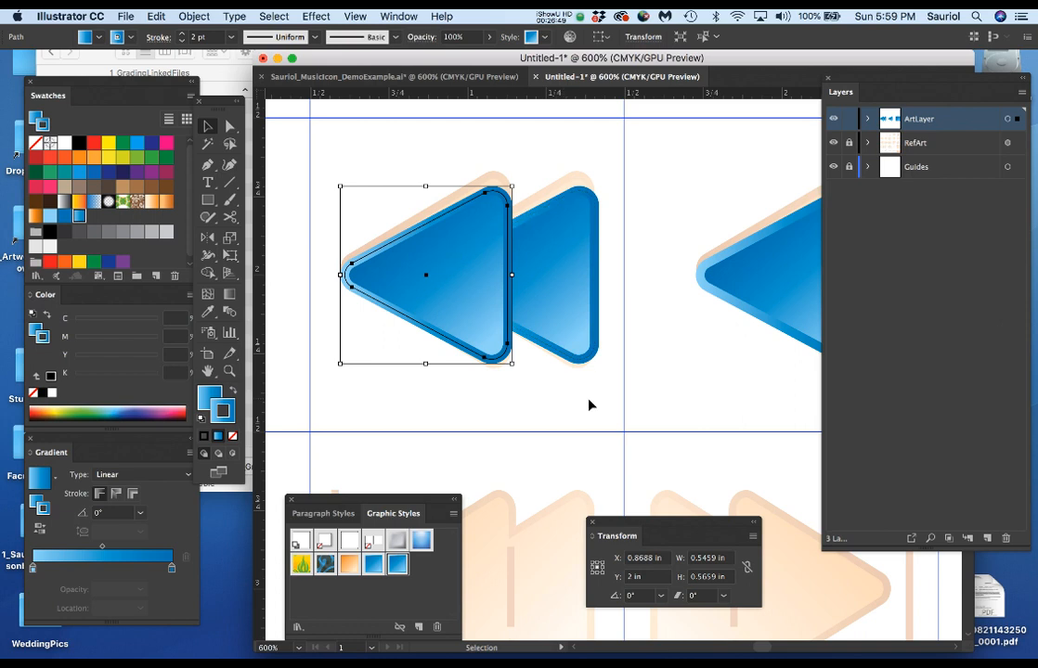
# Select both overlapping rewind triangles, bring up the Pathfinder panel and unite them into one shape, leaving it deselected.
pyautogui.keyDown('shift'); pyautogui.click(552, 294); pyautogui.keyUp('shift')
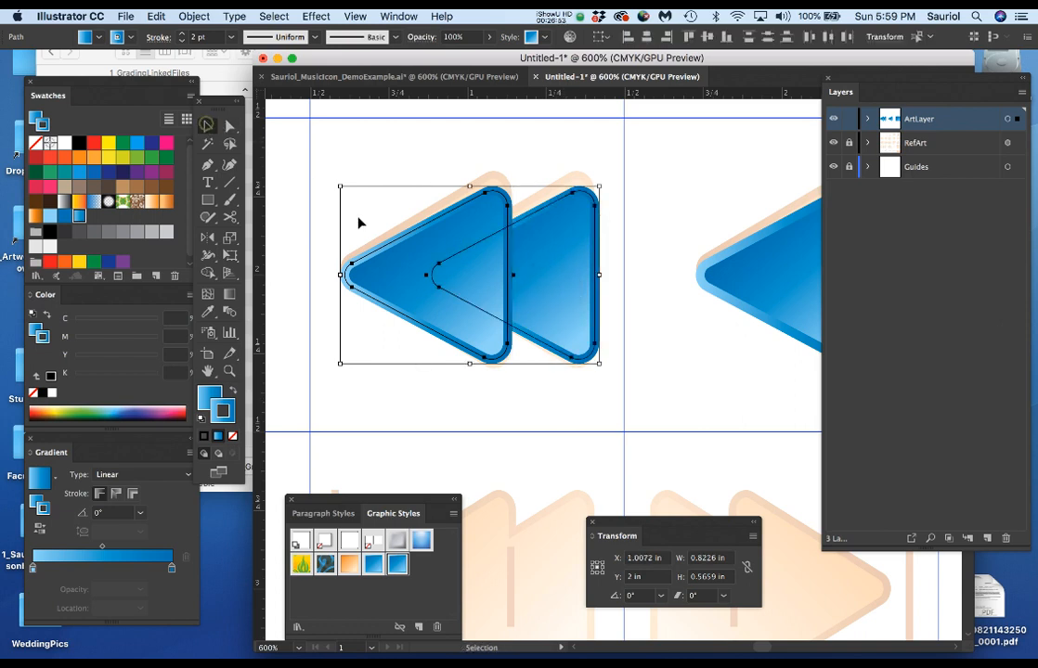
pyautogui.click(414, 158)
pyautogui.click(453, 248)
pyautogui.keyDown('shift'); pyautogui.click(568, 270); pyautogui.keyUp('shift')
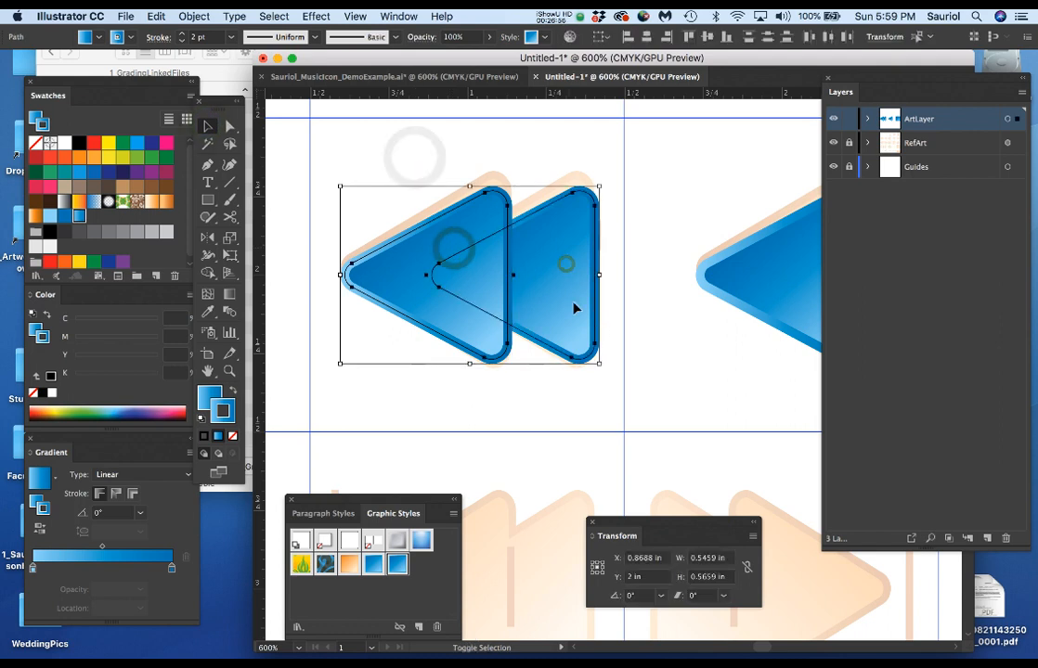
pyautogui.moveTo(1031, 367); pyautogui.dragTo(708, 113)
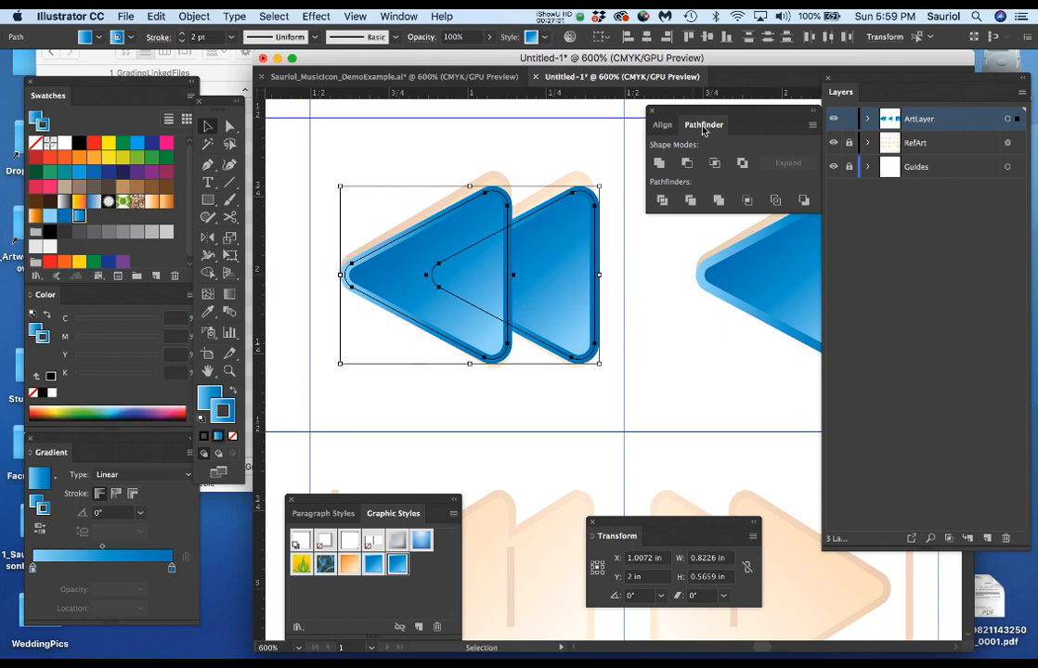
pyautogui.click(399, 15)
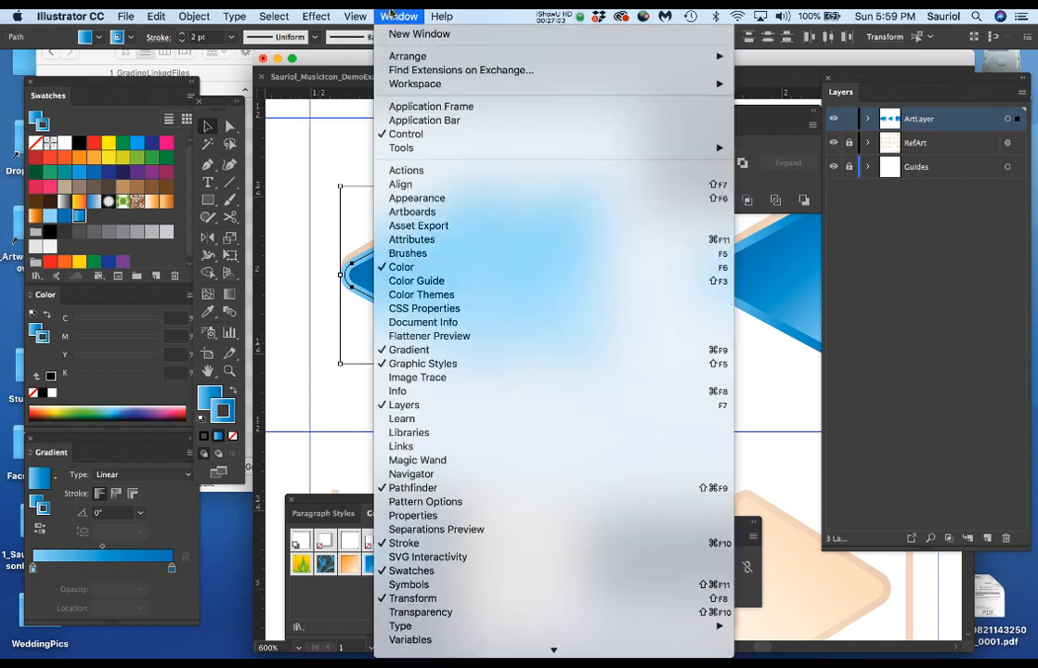
pyautogui.click(415, 489)
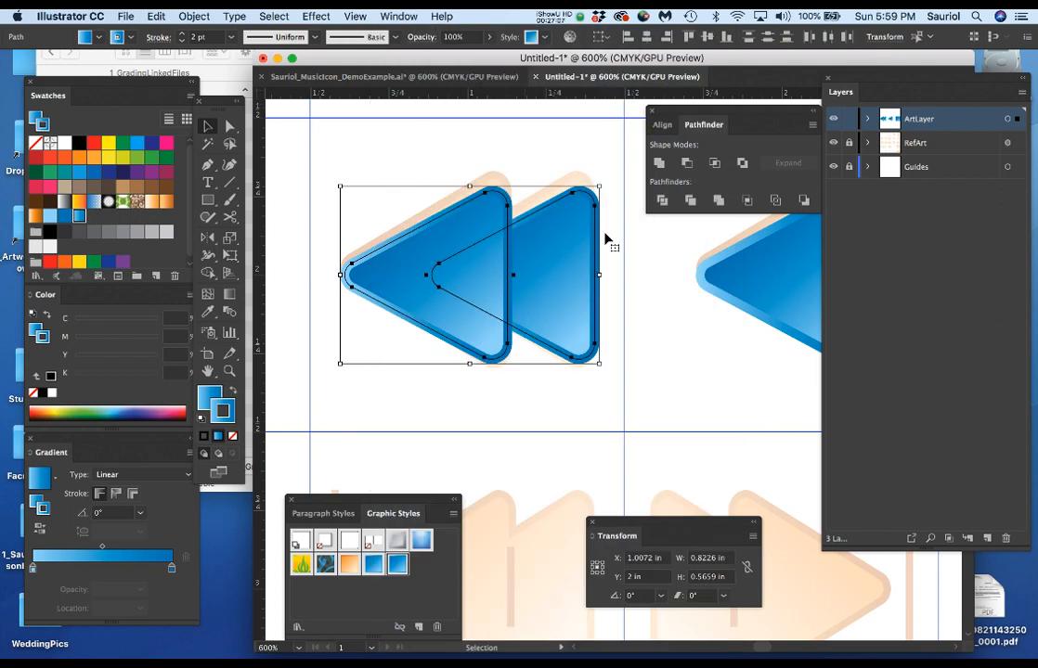
pyautogui.click(660, 164)
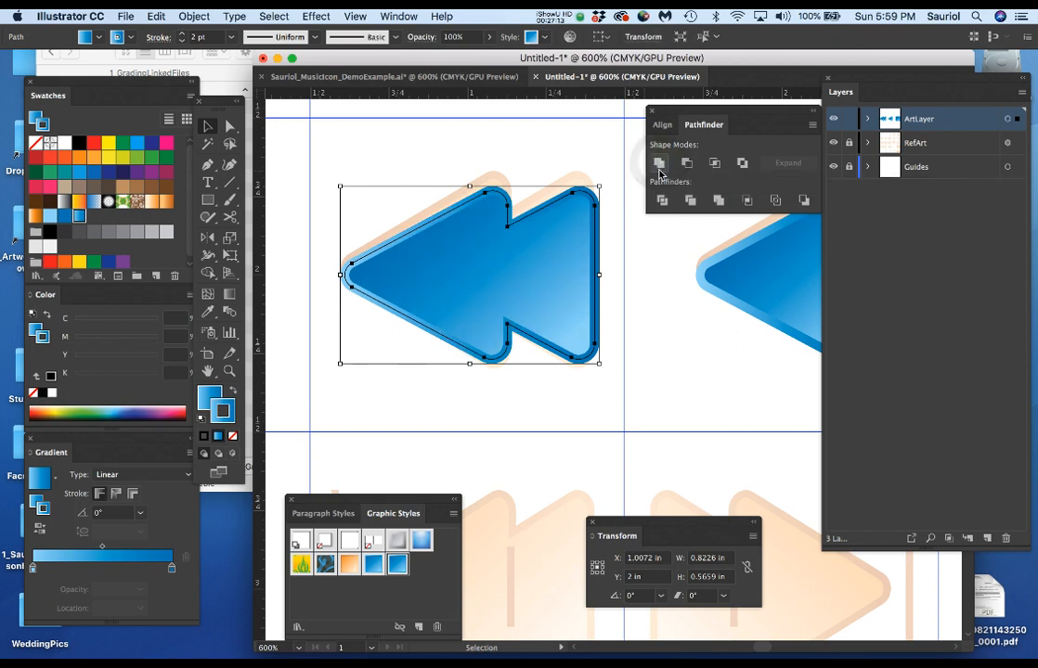
pyautogui.click(648, 249)
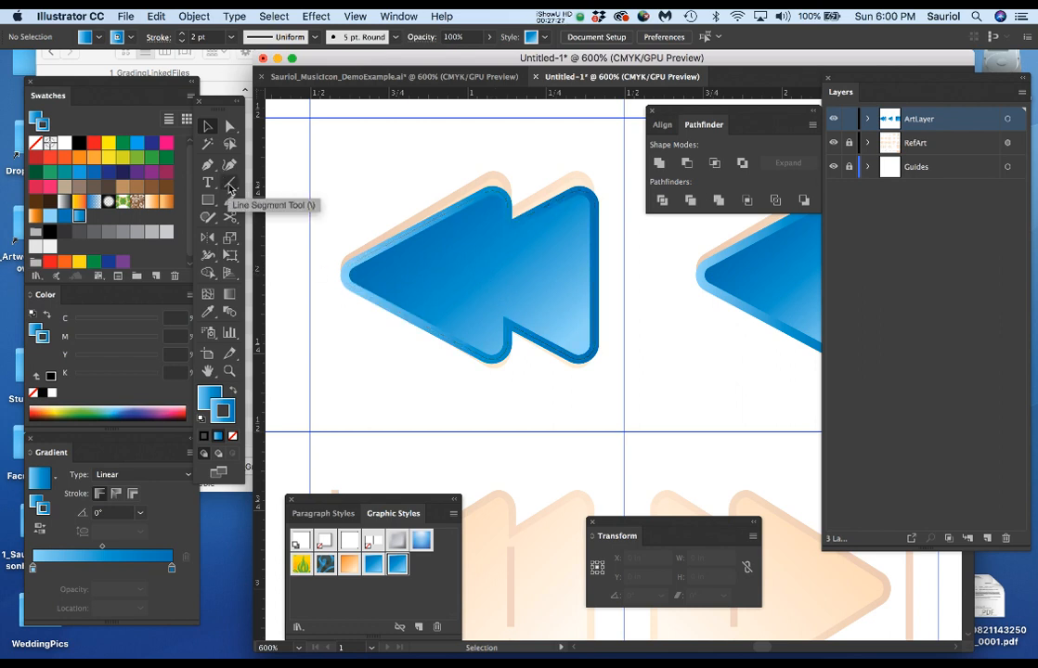
# Draw a vertical line about 0.46 in long with a solid dark blue stroke and move it onto the rewind icon's seam at about X 1.12 in.
pyautogui.click(230, 188)
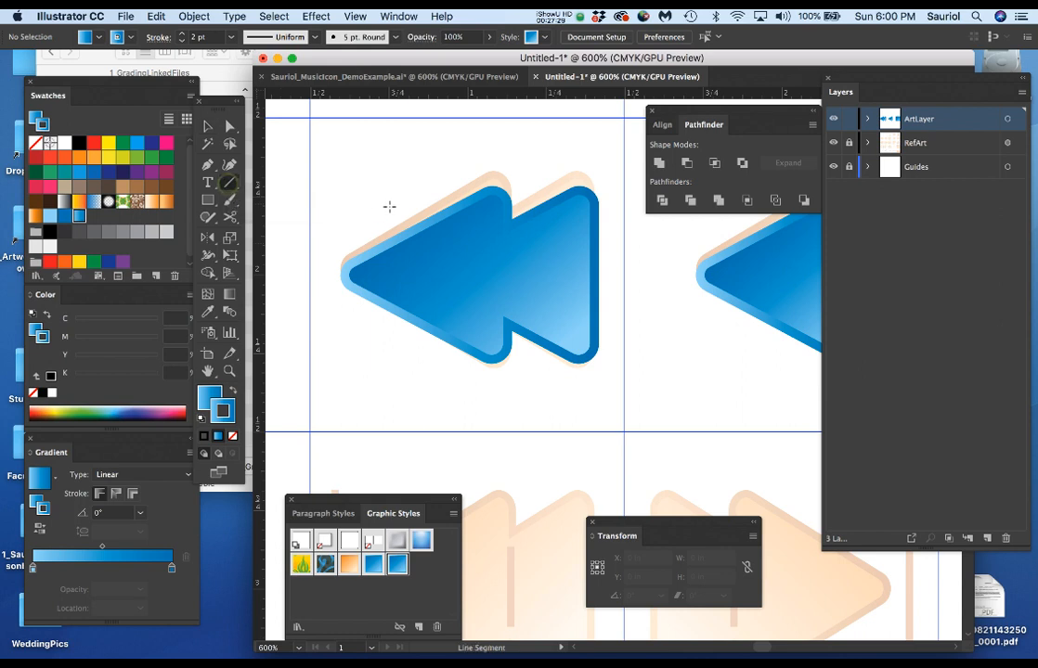
pyautogui.moveTo(348, 174)
pyautogui.mouseDown()
pyautogui.moveTo(348, 334)
pyautogui.moveTo(349, 319)
pyautogui.mouseUp()
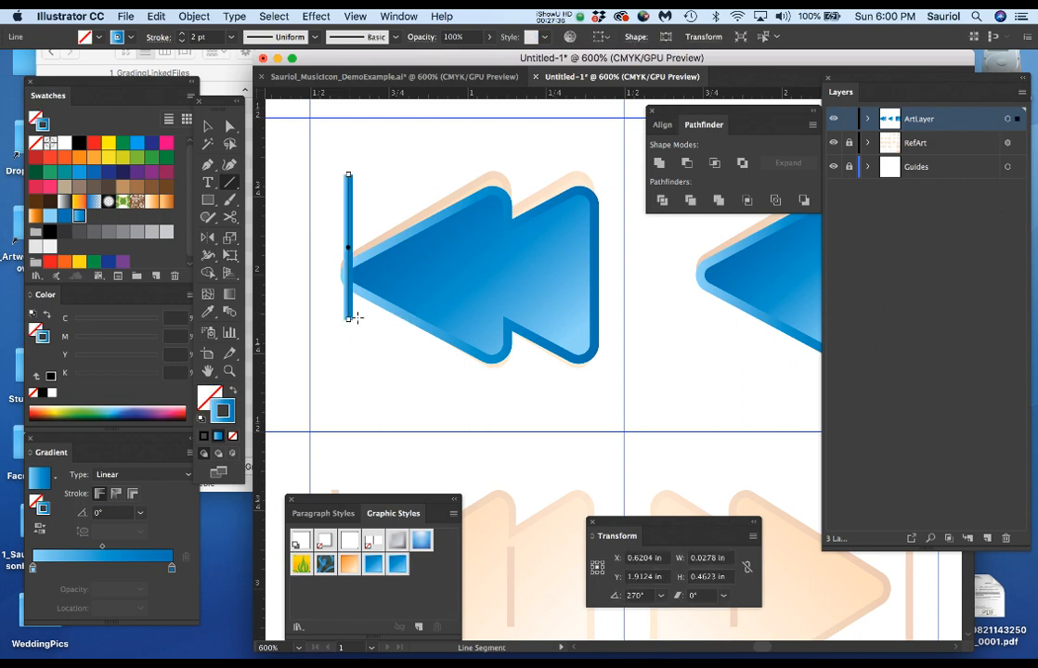
pyautogui.click(64, 217)
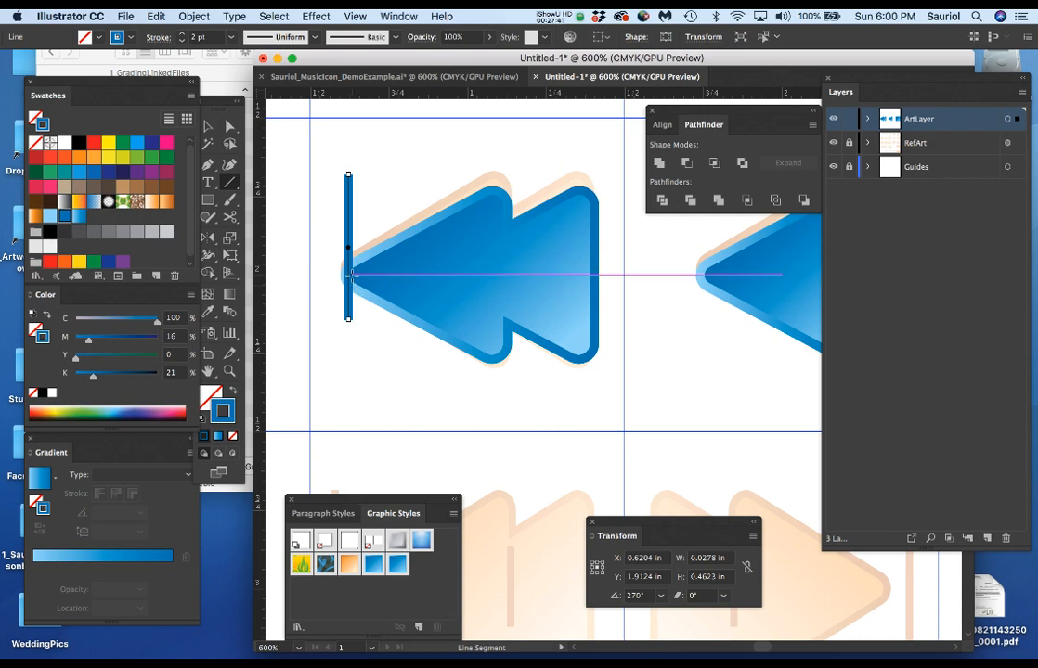
pyautogui.press('v')
pyautogui.moveTo(348, 232); pyautogui.dragTo(505, 297)
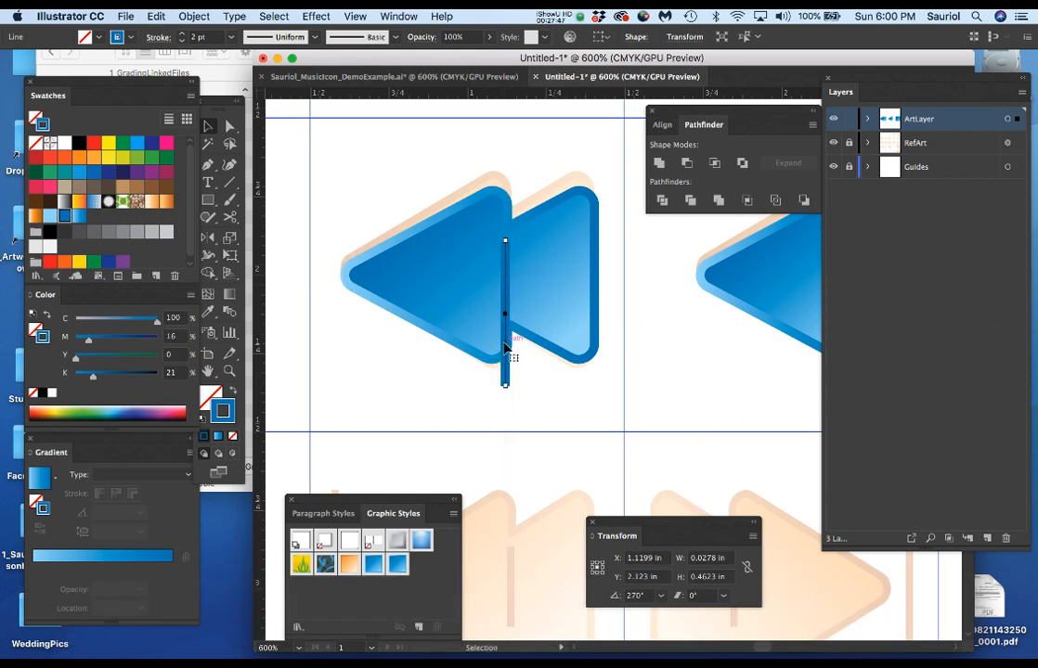
# Move the seam line's end points so it spans only between the notches, about 0.24 in long, and select the whole line.
pyautogui.scroll(1, 506, 376)
pyautogui.scroll(1, 506, 376)
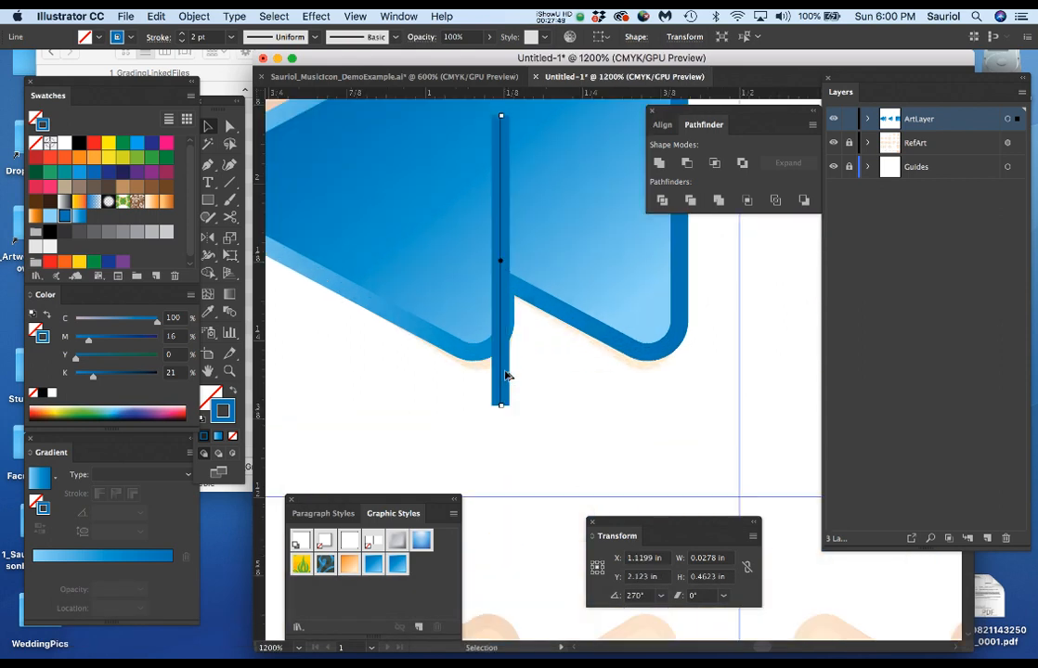
pyautogui.moveTo(577, 335); pyautogui.dragTo(571, 390)
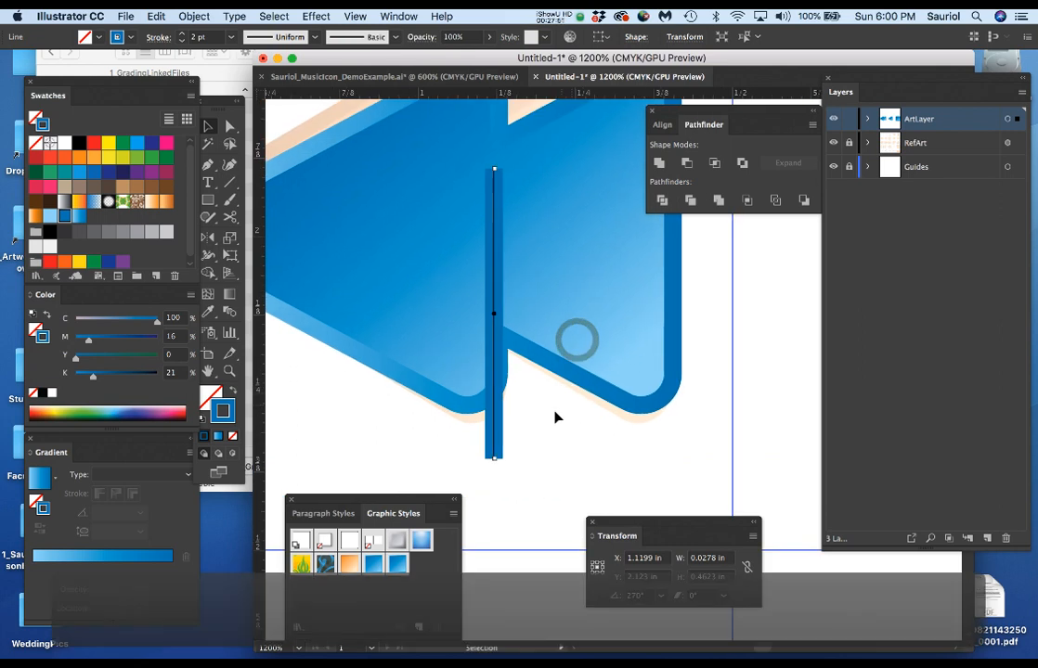
pyautogui.press('a')
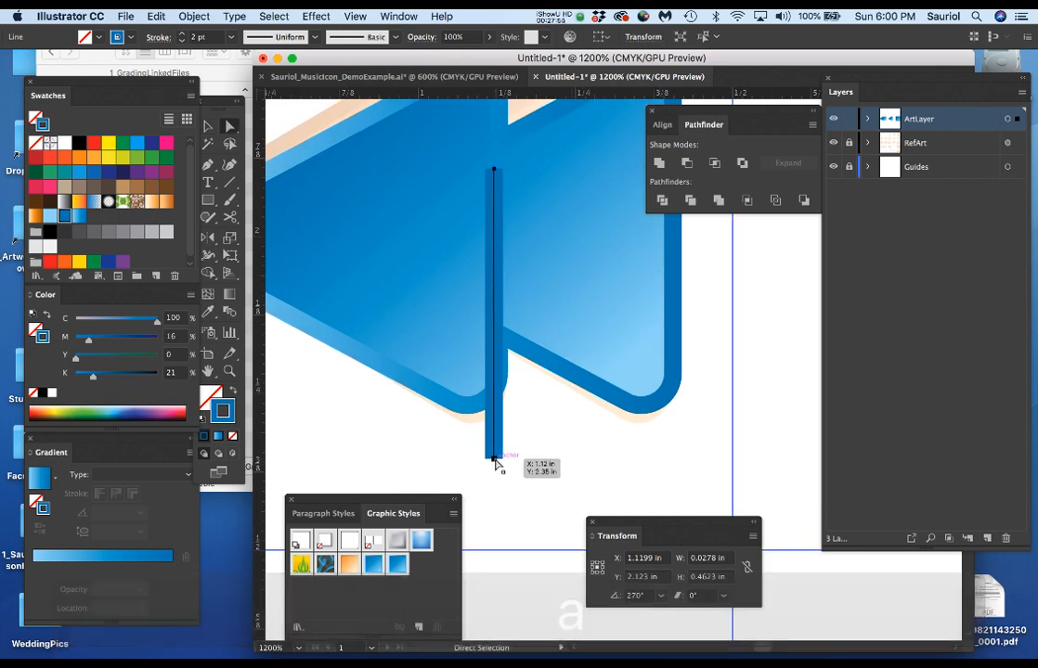
pyautogui.click(493, 460)
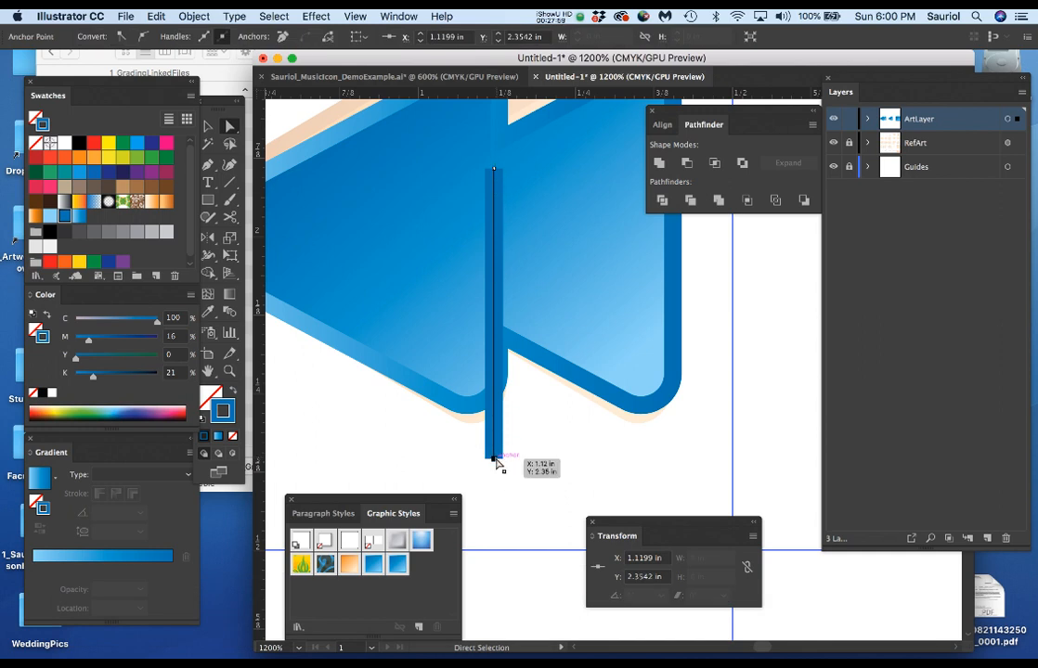
pyautogui.moveTo(494, 460); pyautogui.dragTo(495, 310)
pyautogui.moveTo(494, 170); pyautogui.dragTo(494, 160)
pyautogui.click(494, 223)
pyautogui.press('v')
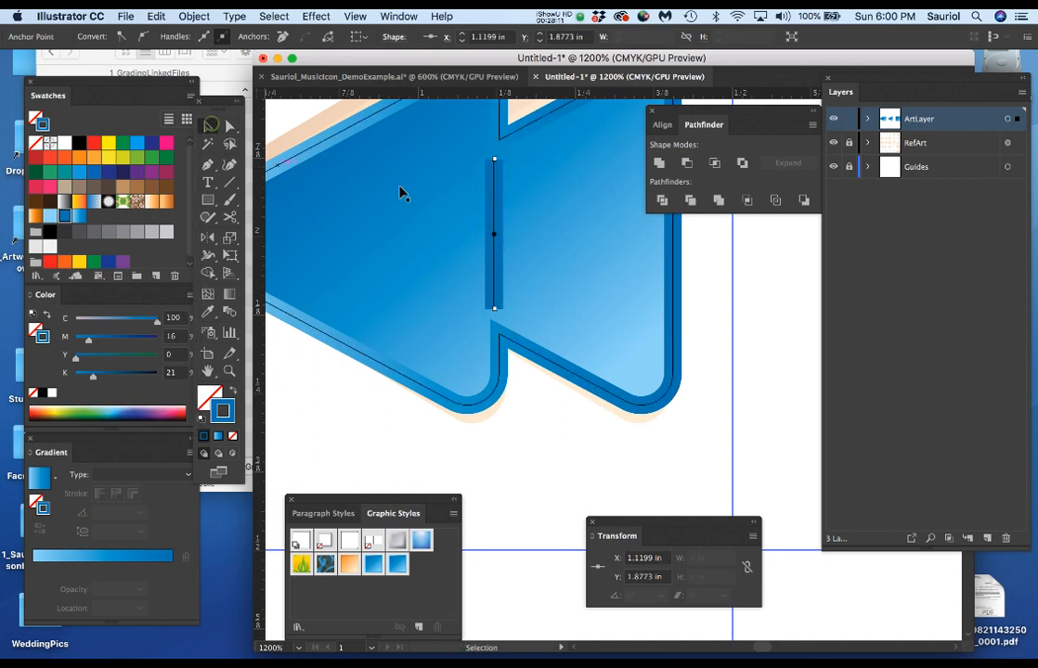
pyautogui.click(494, 216)
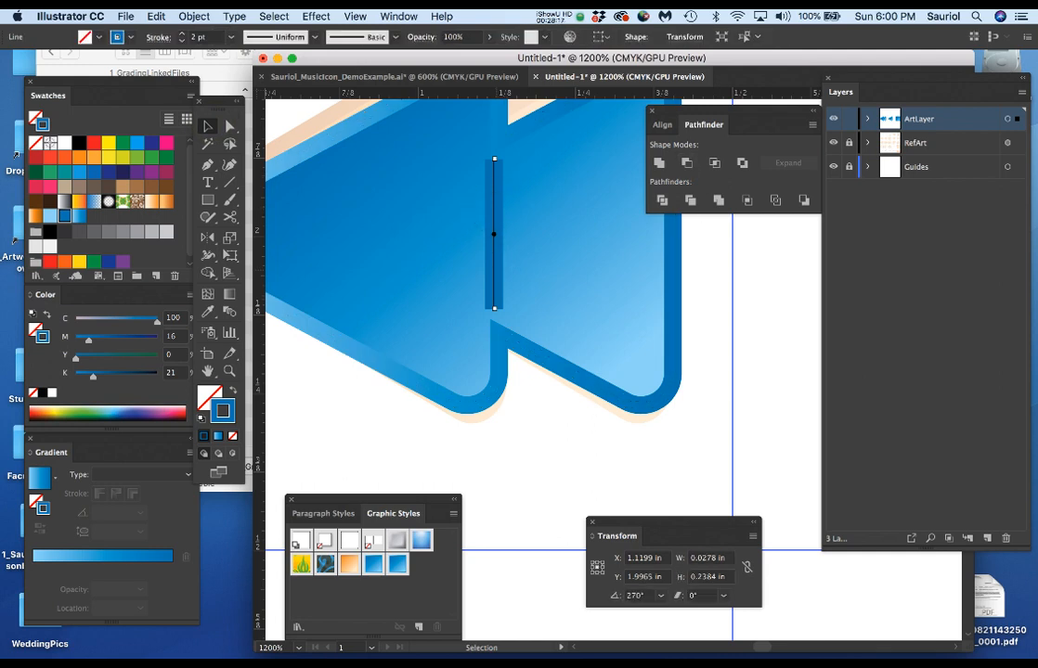
# Bring the Stroke panel beside the artwork and give the seam line round caps.
pyautogui.press('super+F10')
pyautogui.moveTo(889, 363)
pyautogui.mouseDown()
pyautogui.moveTo(700, 263)
pyautogui.moveTo(698, 246)
pyautogui.mouseUp()
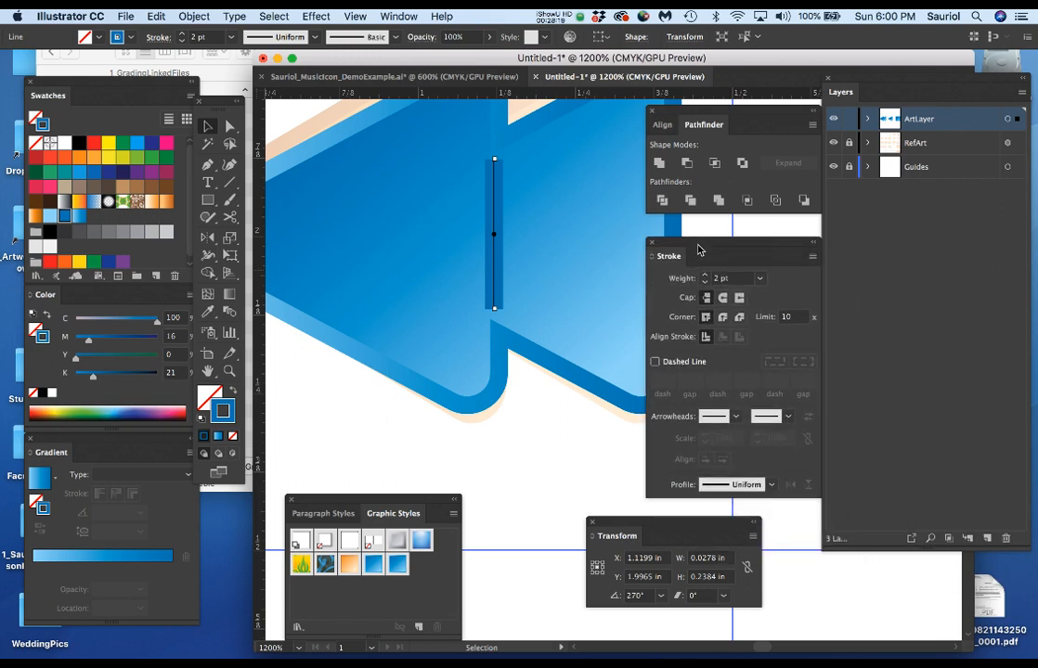
pyautogui.scroll(2, 517, 209)
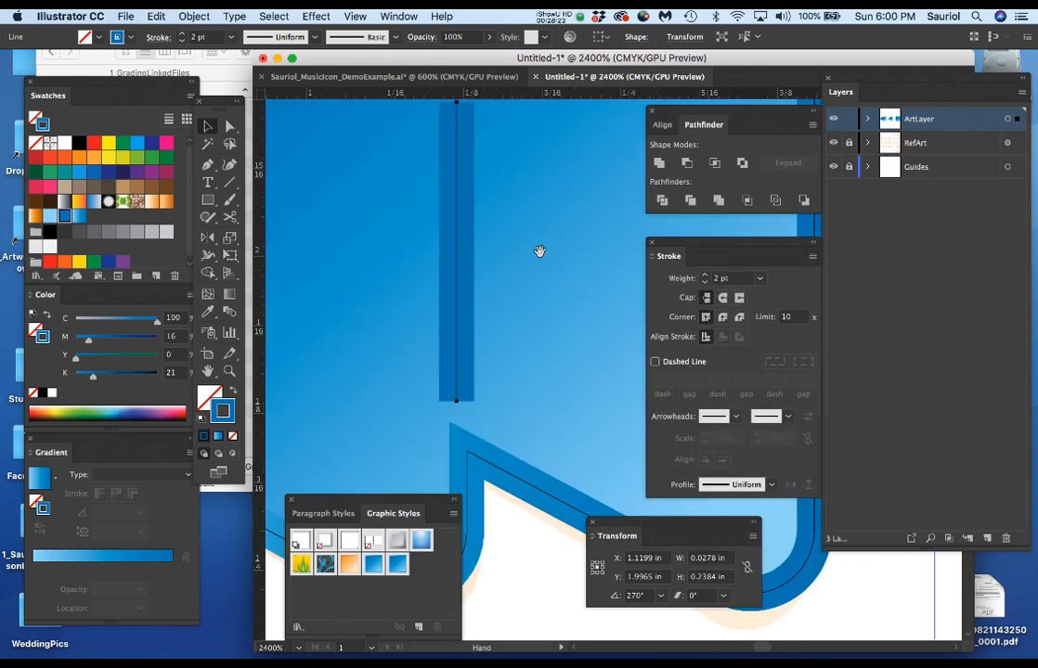
pyautogui.moveTo(540, 252); pyautogui.dragTo(548, 288)
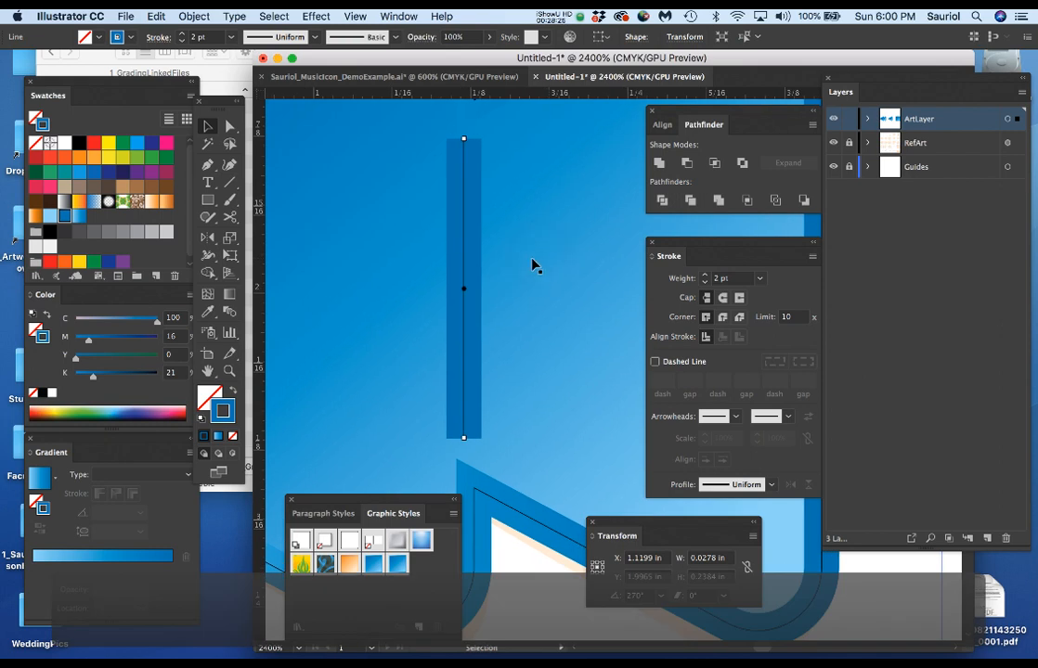
pyautogui.moveTo(524, 242); pyautogui.dragTo(532, 251)
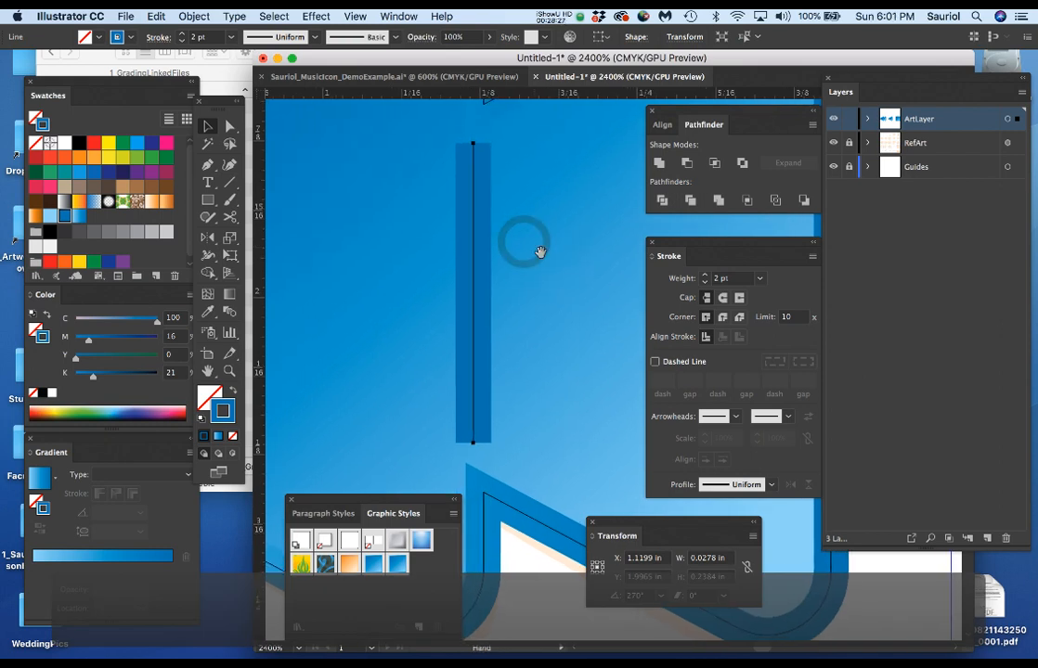
pyautogui.click(723, 297)
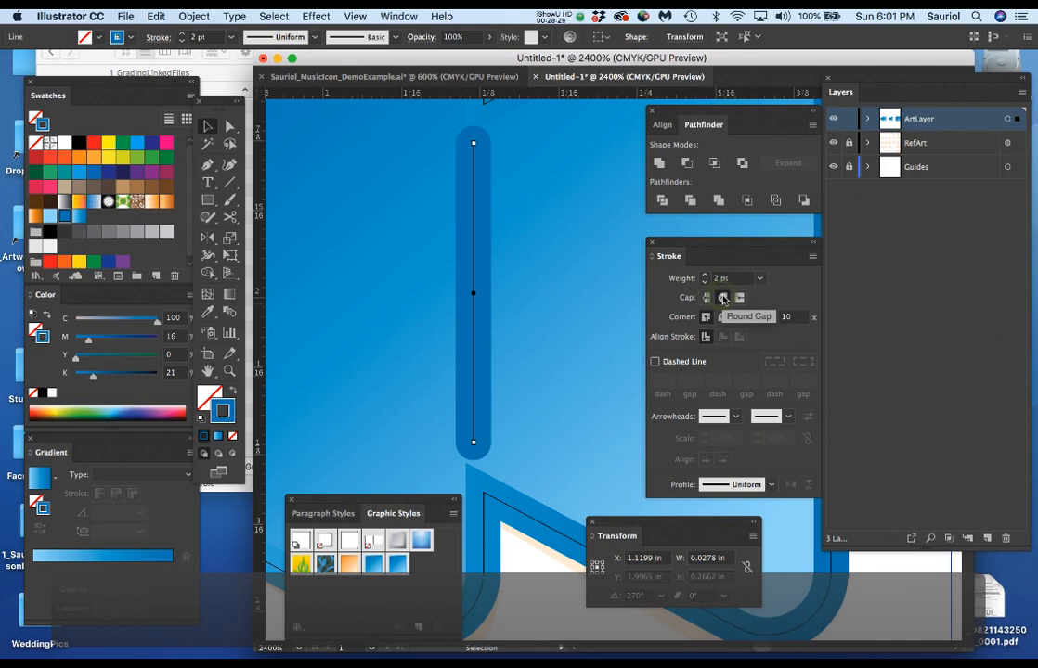
pyautogui.click(707, 298)
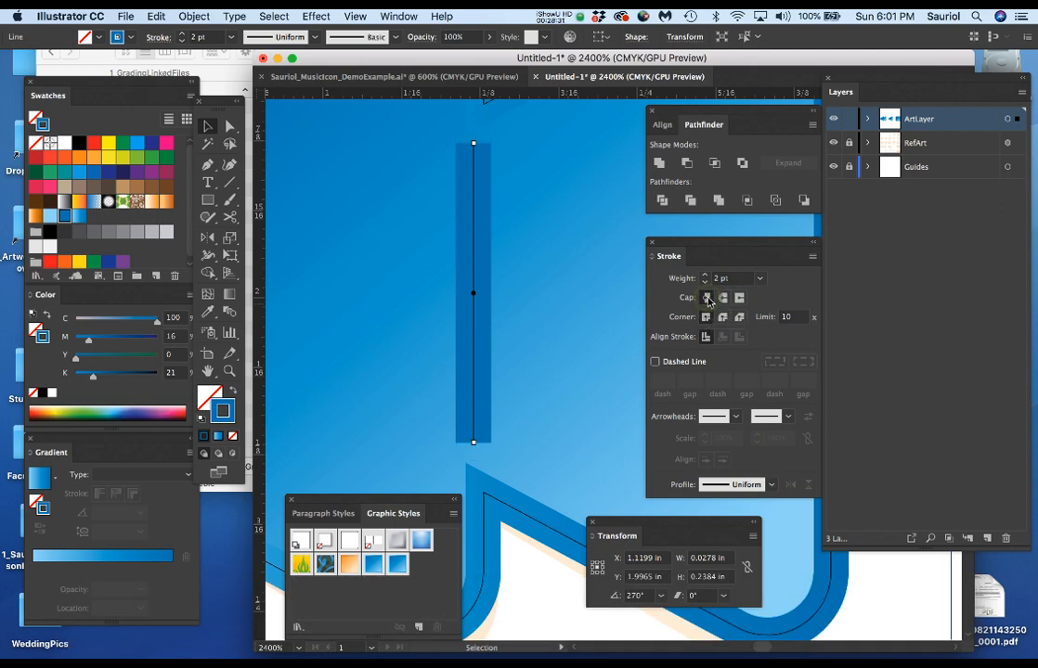
pyautogui.click(723, 298)
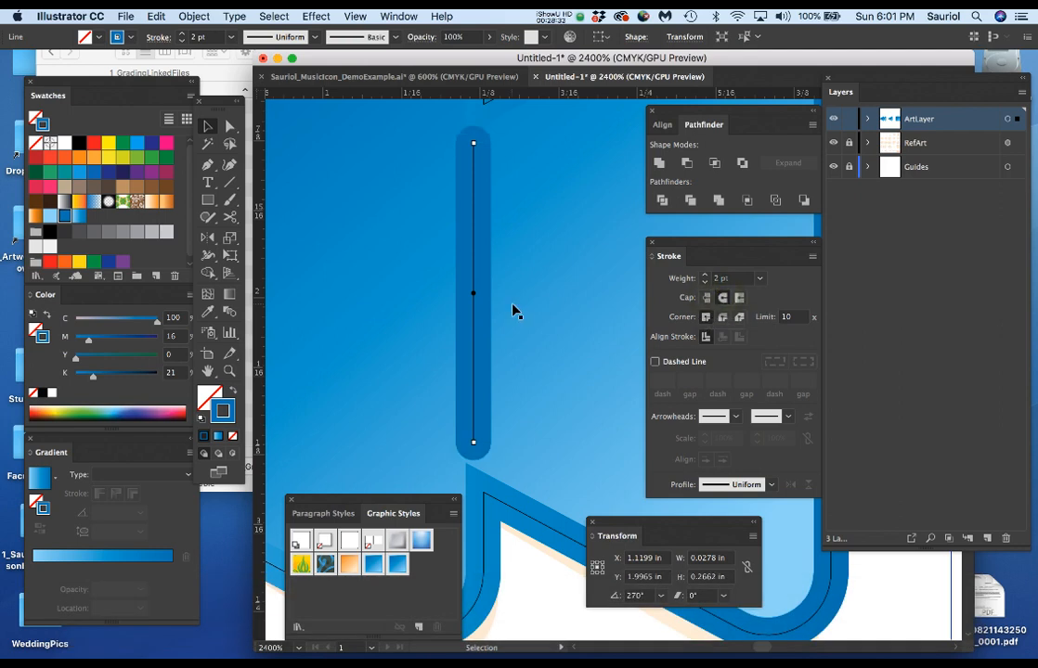
# Move the Pathfinder and Stroke panels down, clear of the play and fast-forward reference icons.
pyautogui.scroll(-4, 512, 304)
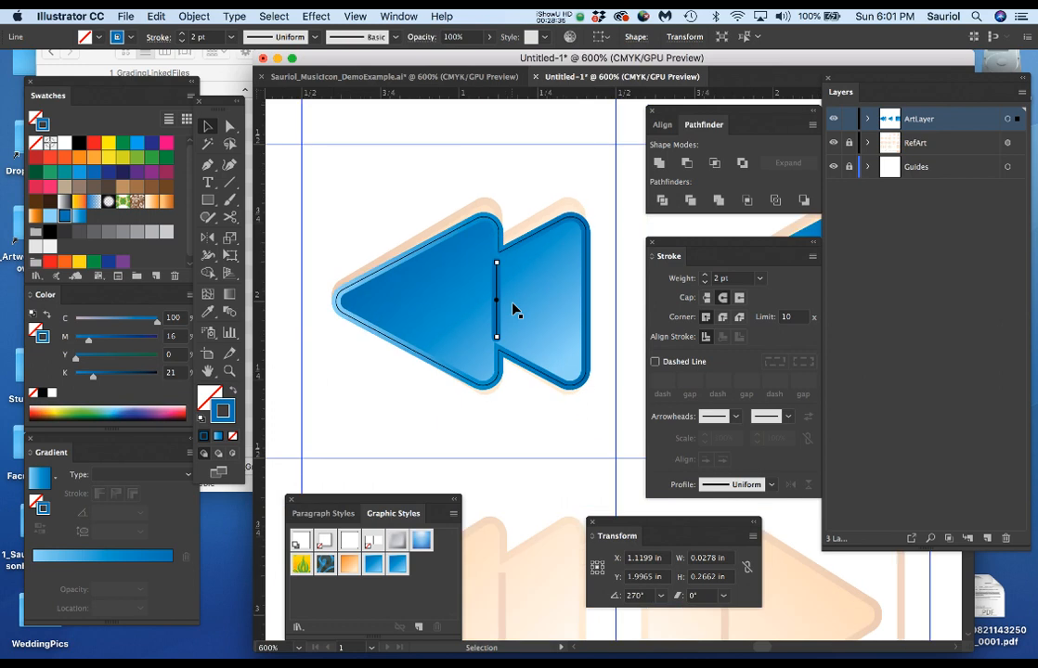
pyautogui.scroll(-2, 512, 309)
pyautogui.scroll(-1, 551, 305)
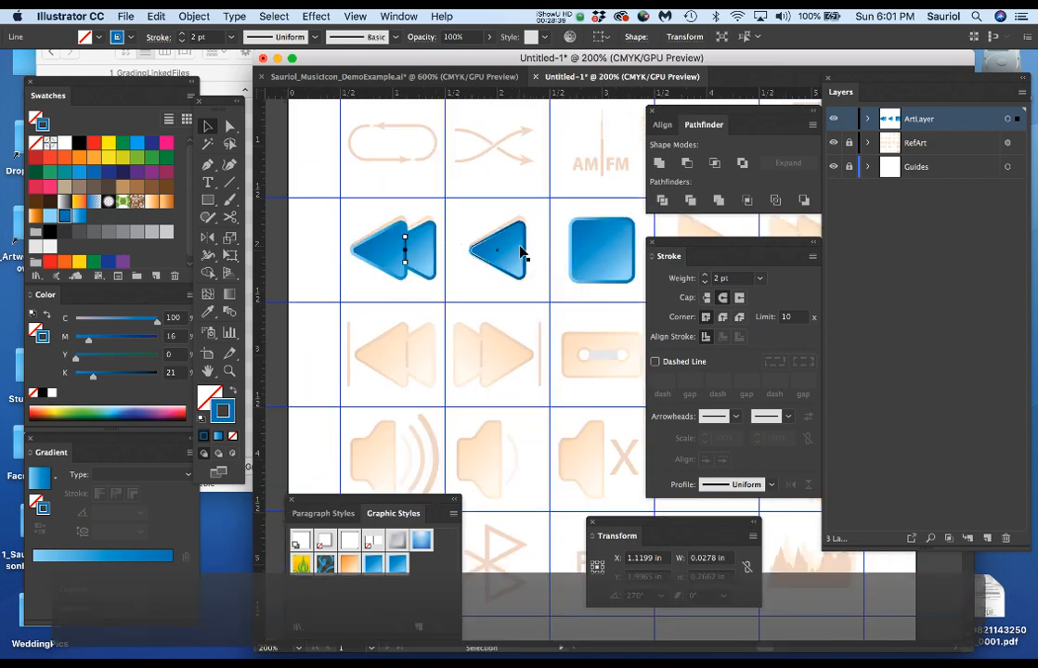
pyautogui.scroll(-1, 522, 251)
pyautogui.moveTo(556, 257); pyautogui.dragTo(453, 220)
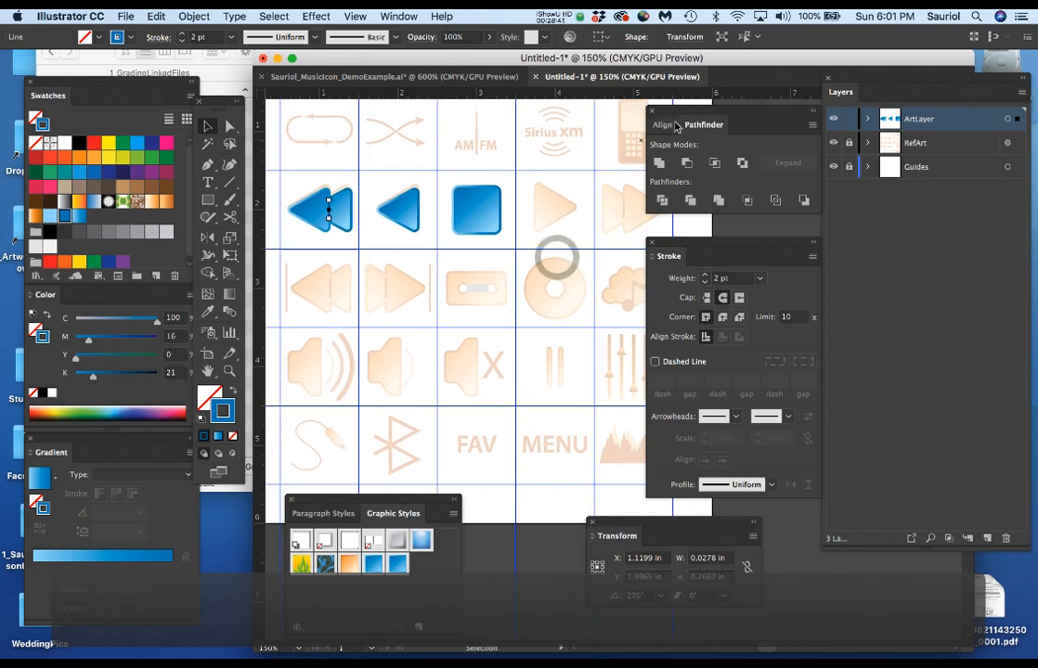
pyautogui.moveTo(686, 119)
pyautogui.mouseDown()
pyautogui.moveTo(633, 295)
pyautogui.moveTo(478, 399)
pyautogui.mouseUp()
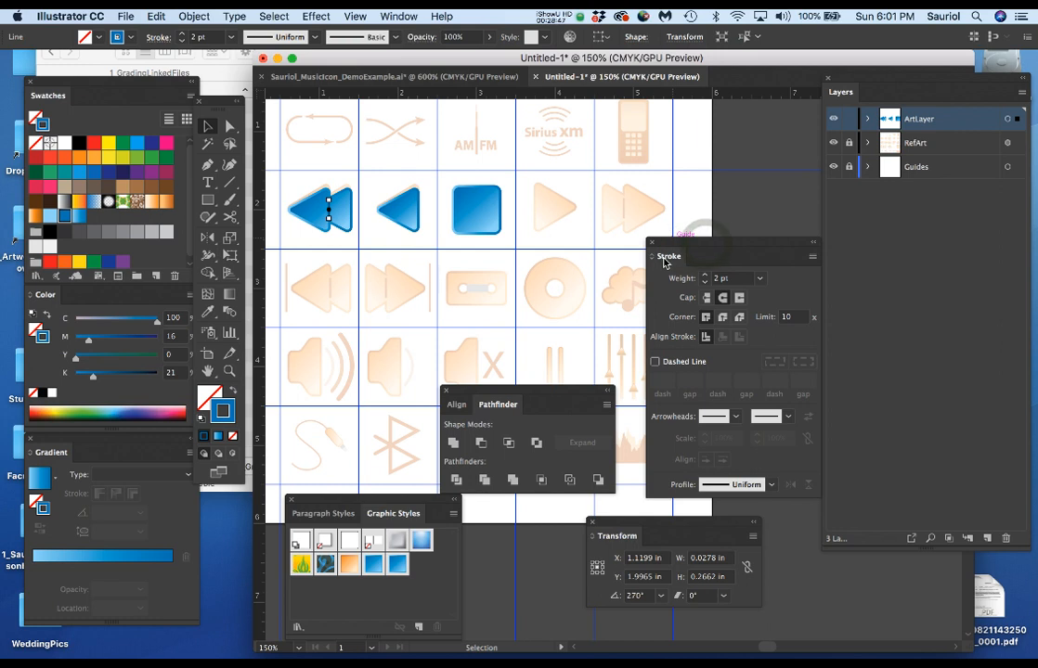
pyautogui.click(665, 259)
pyautogui.moveTo(675, 251)
pyautogui.mouseDown()
pyautogui.moveTo(653, 319)
pyautogui.moveTo(659, 345)
pyautogui.mouseUp()
# Duplicate the rewind icon with its seam line and the single triangle onto the play and fast-forward references, centered at about X 4.57 in, Y 2 in.
pyautogui.scroll(1, 405, 258)
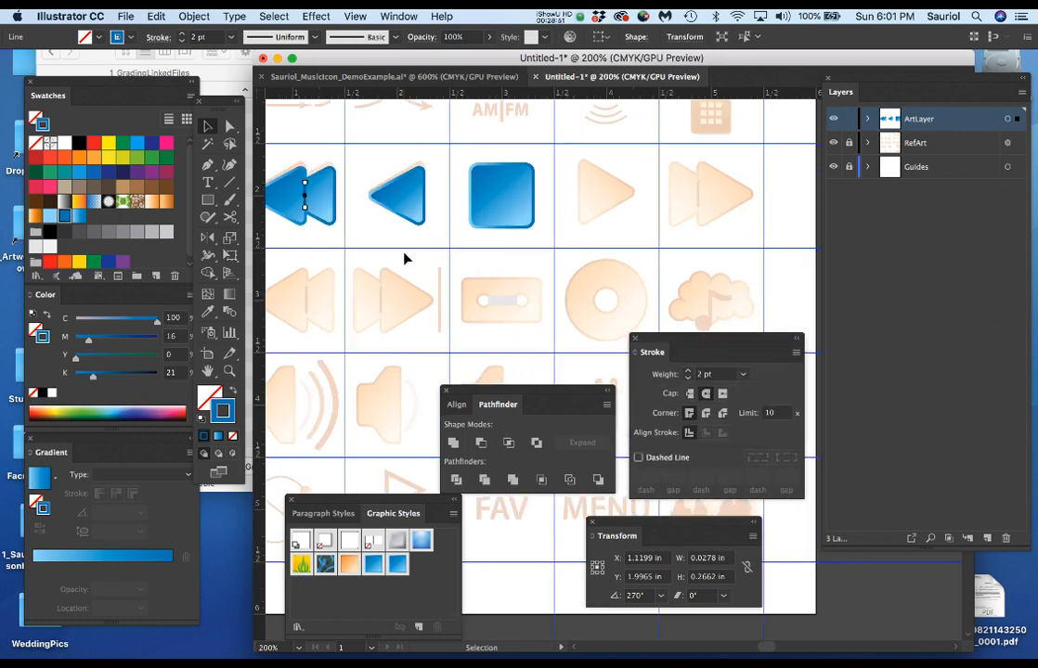
pyautogui.moveTo(455, 259); pyautogui.dragTo(491, 257)
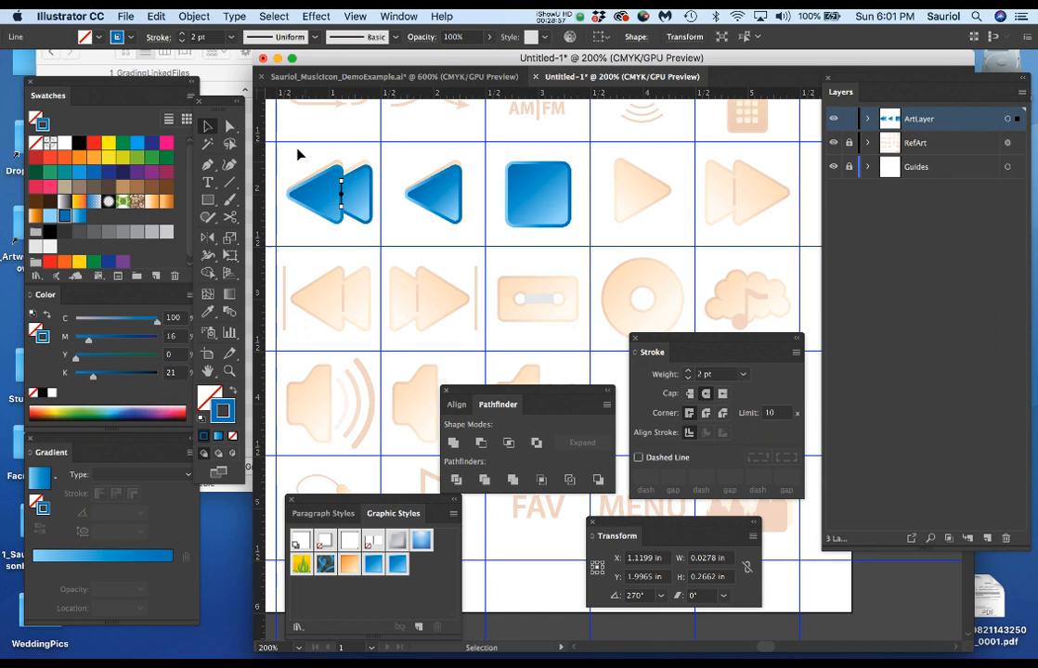
pyautogui.moveTo(281, 145); pyautogui.dragTo(471, 241)
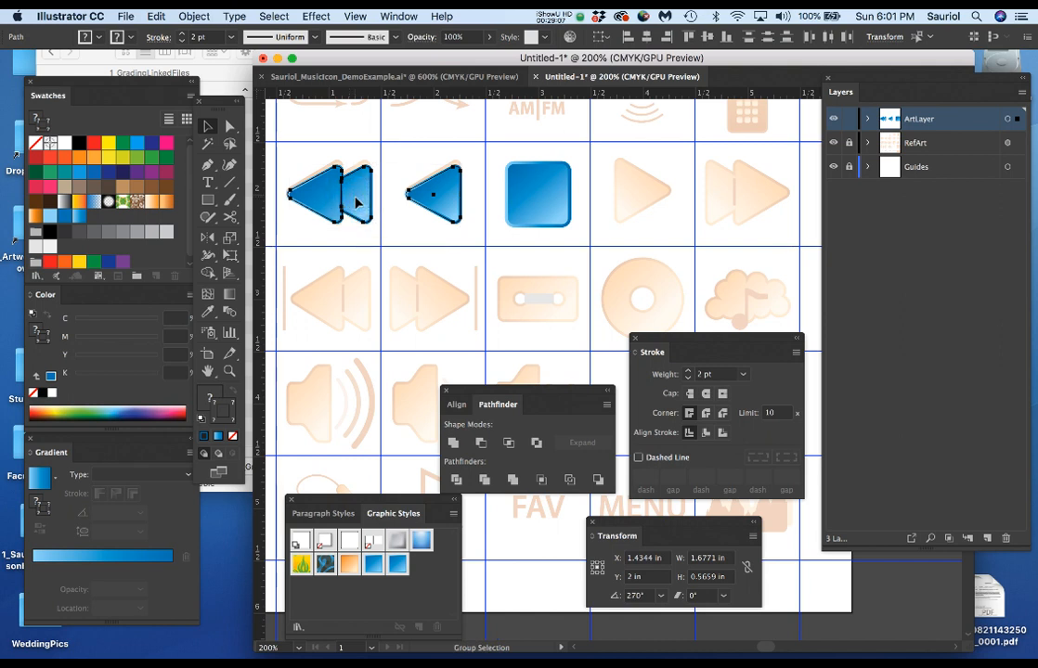
pyautogui.moveTo(358, 203); pyautogui.dragTo(685, 229)
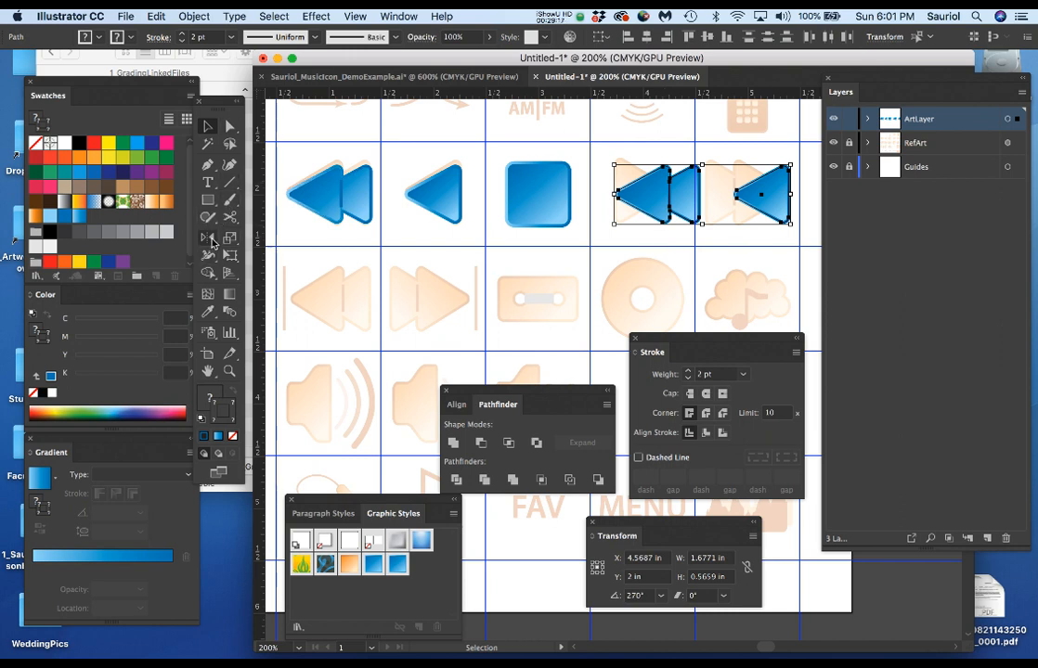
# Reflect the duplicated triangle and rewind icon horizontally about their shared center so they point right over the play and fast-forward references.
pyautogui.moveTo(220, 109); pyautogui.dragTo(228, 92)
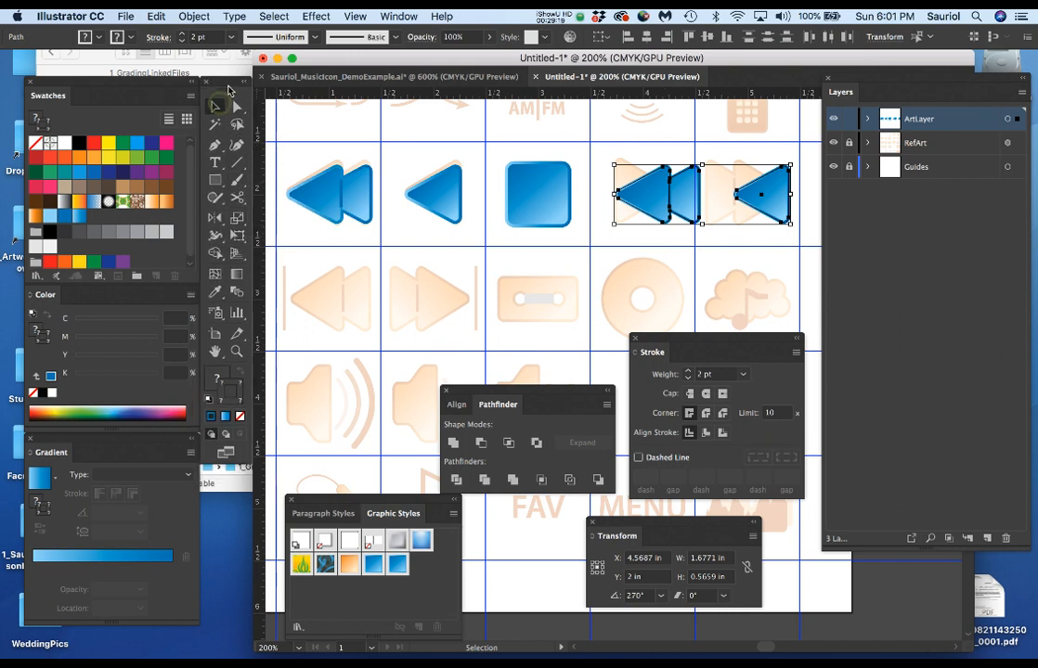
pyautogui.click(223, 220)
pyautogui.click(270, 219)
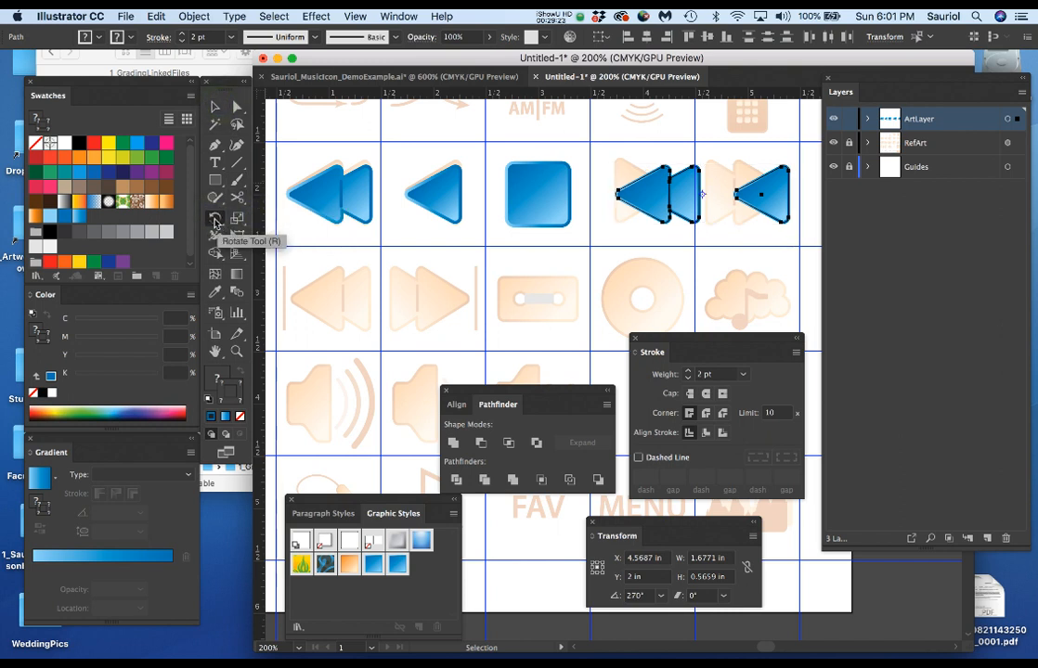
pyautogui.click(216, 223)
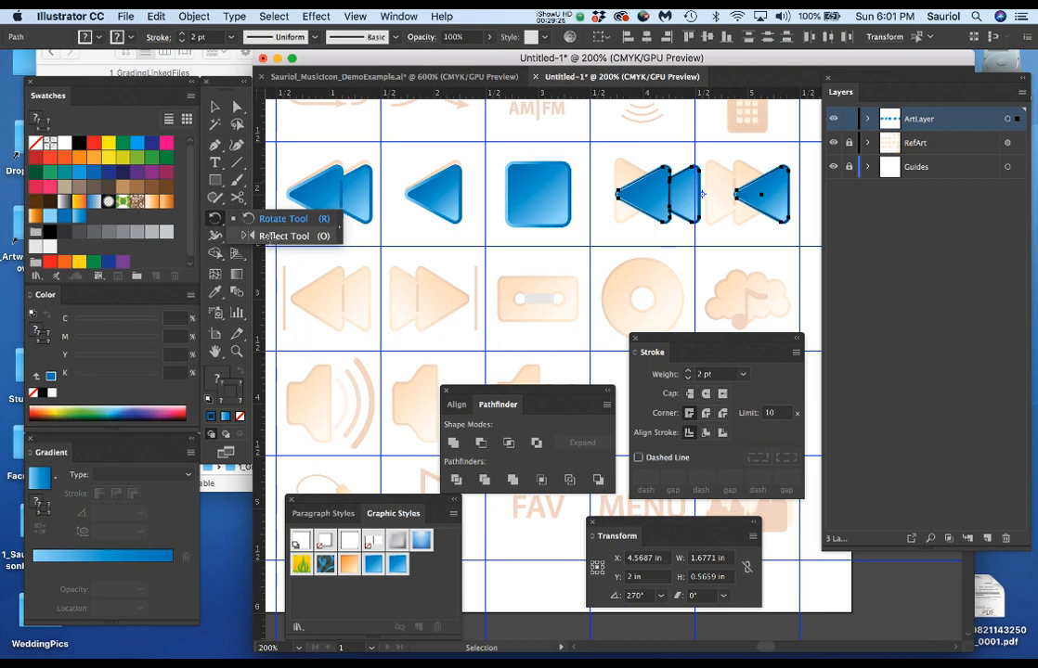
pyautogui.click(270, 237)
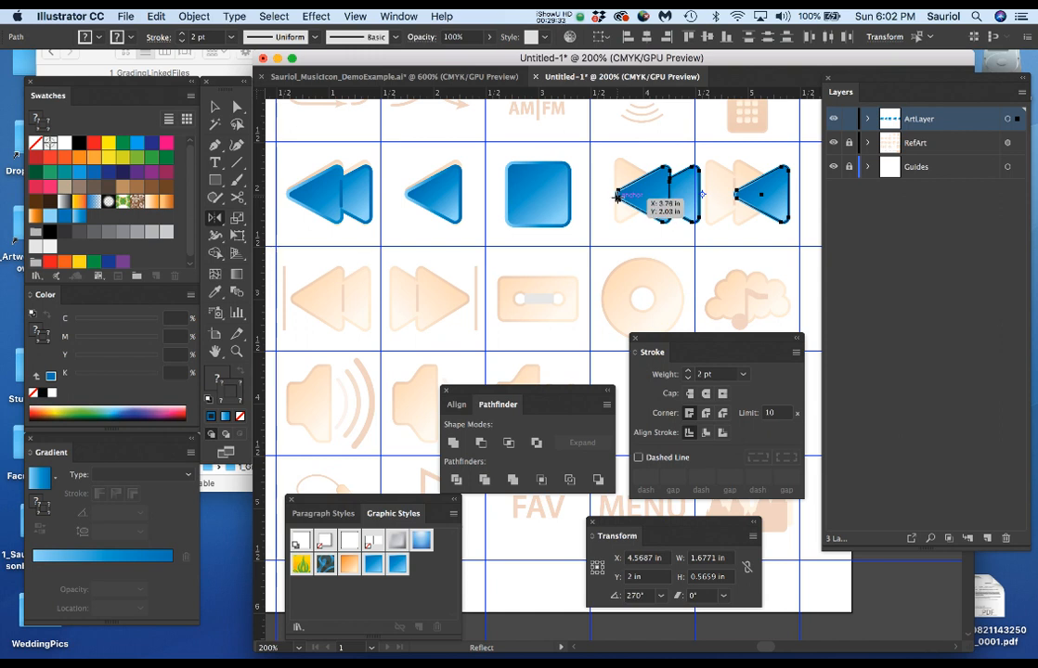
pyautogui.moveTo(618, 195); pyautogui.dragTo(748, 254)
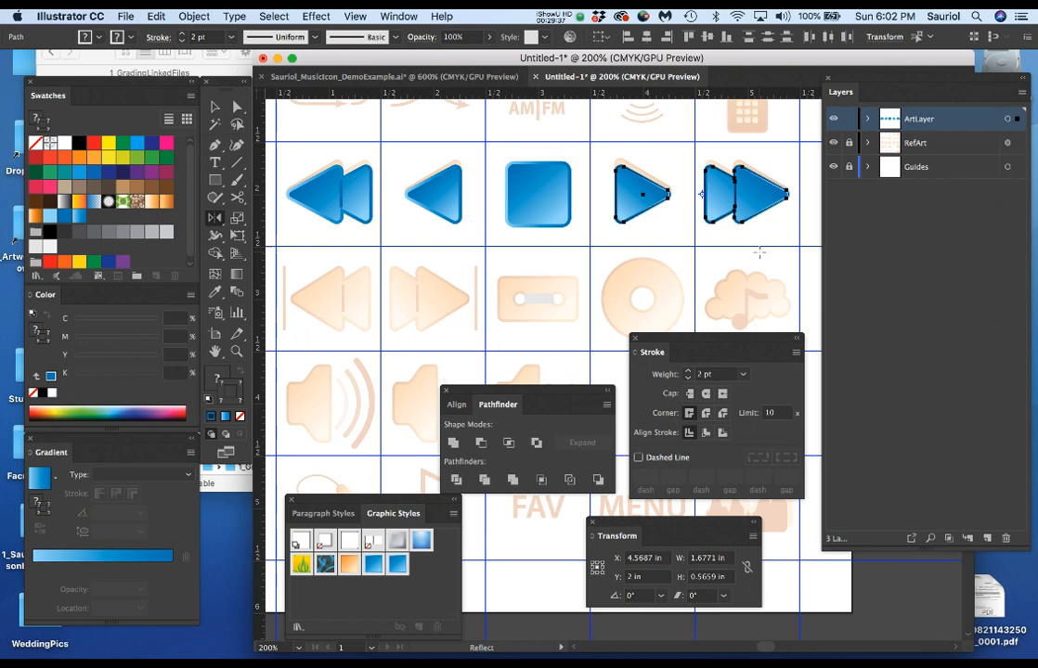
# Save the document in the 2_MusicIcons folder in Adobe Illustrator (ai) format, named Demo_ followed by the author's first name and 1.
pyautogui.press('super+s')
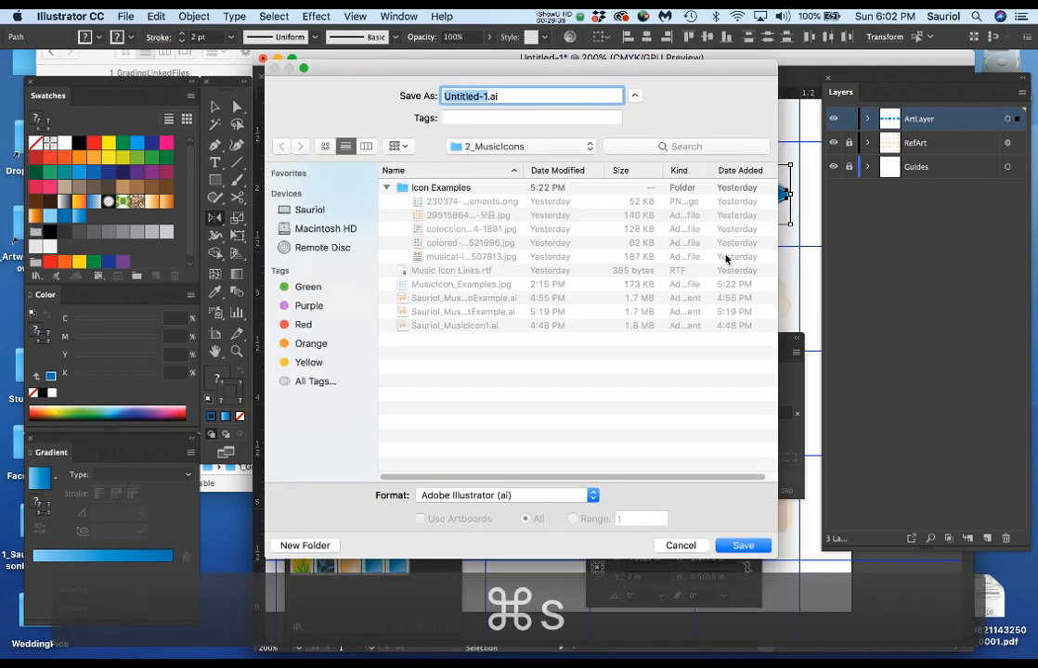
pyautogui.write('Dem')
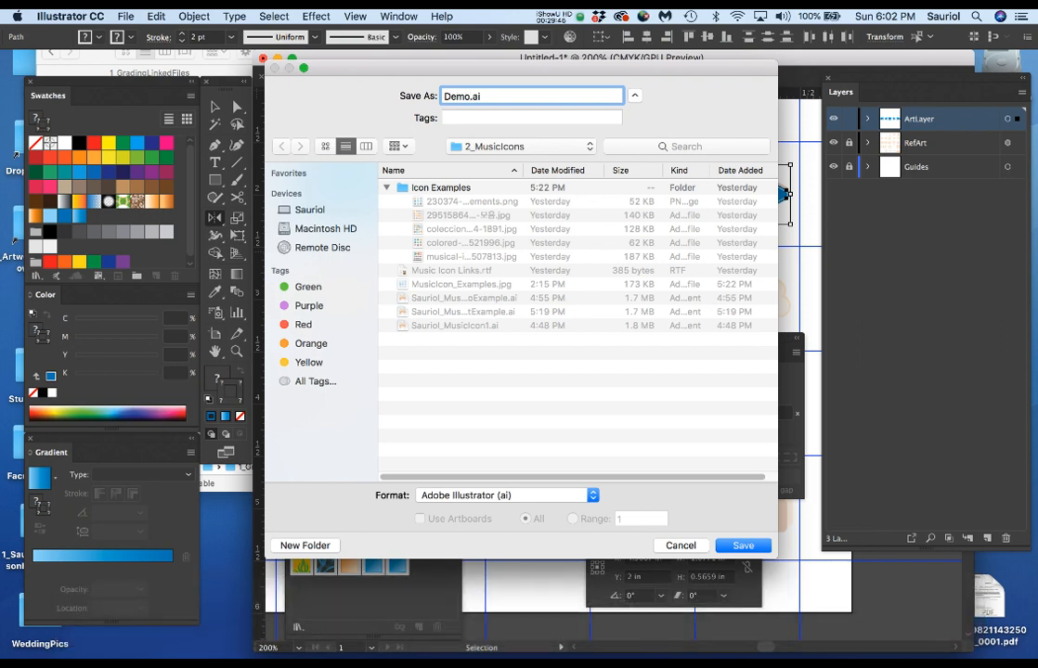
pyautogui.write('o_Brian')
pyautogui.write('1')
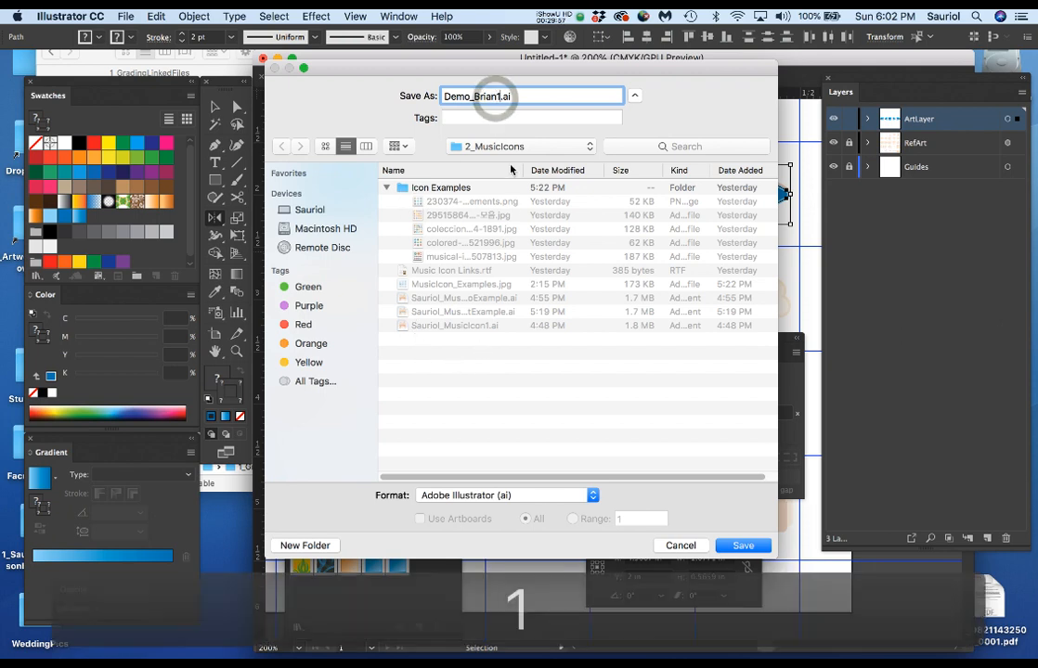
pyautogui.click(743, 546)
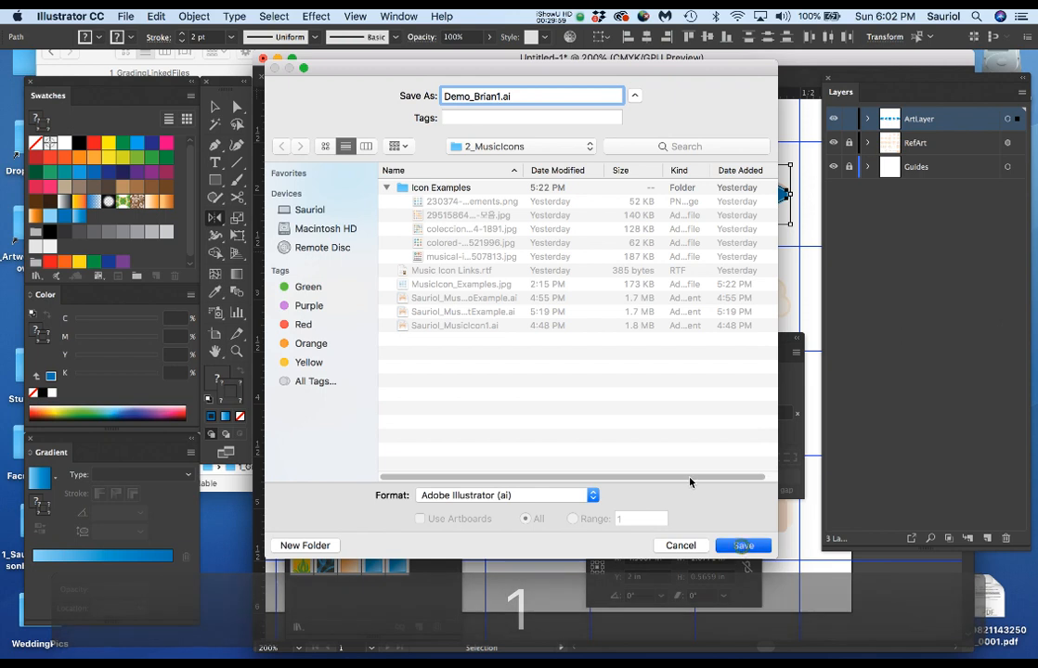
pyautogui.click(316, 539)
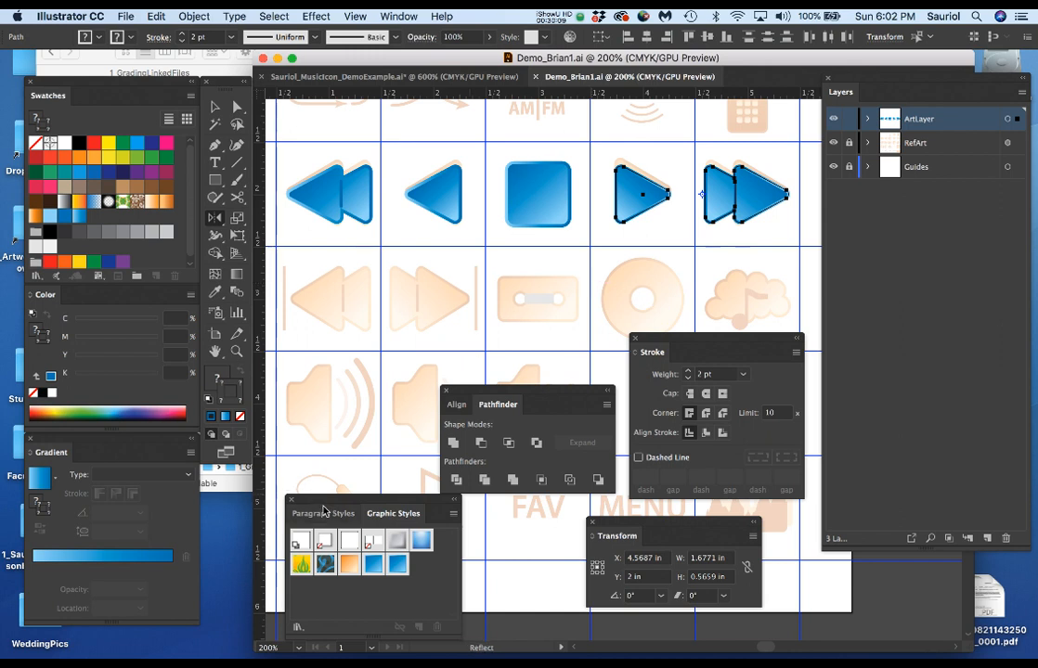
# Move the Graphic Styles, Pathfinder and Transform panels aside, clear of the crossed-out speaker reference icon.
pyautogui.moveTo(325, 506); pyautogui.dragTo(307, 510)
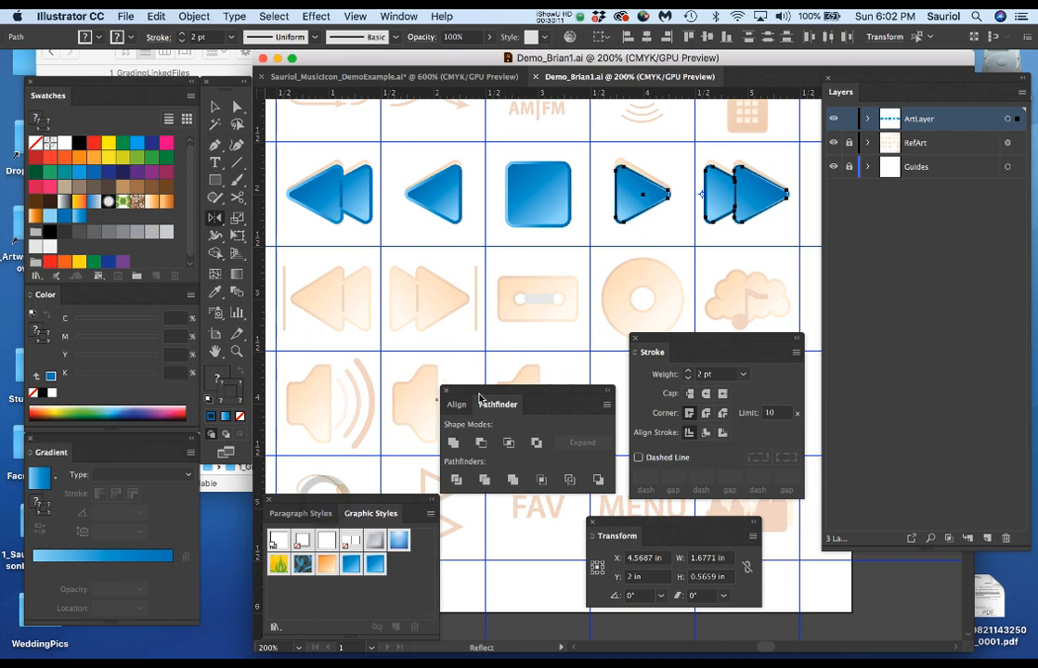
pyautogui.moveTo(482, 392); pyautogui.dragTo(494, 531)
pyautogui.moveTo(639, 519); pyautogui.dragTo(688, 539)
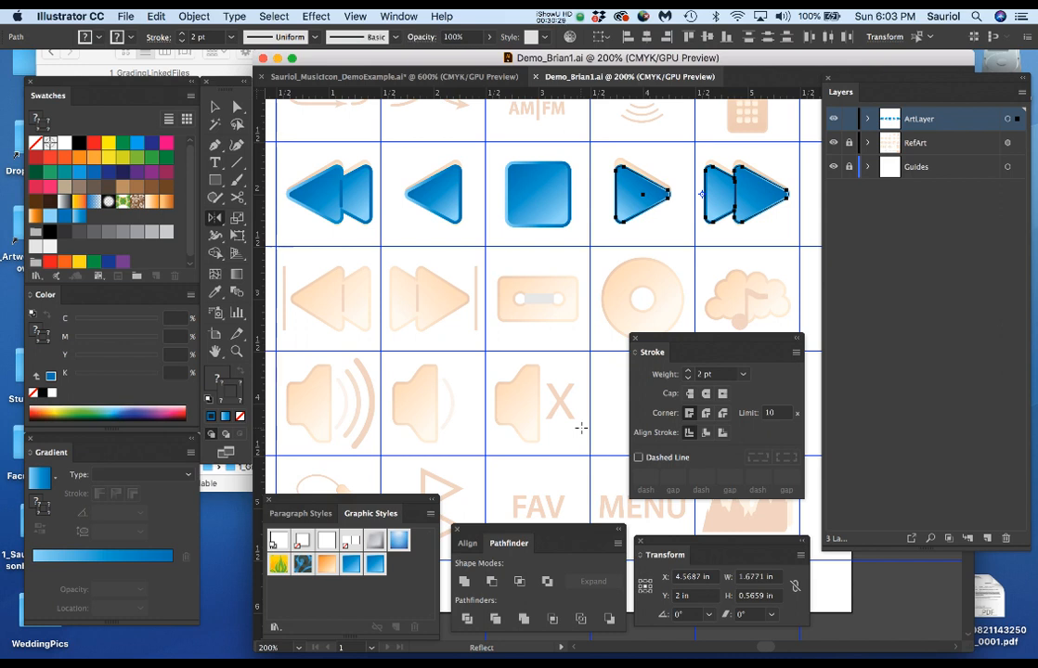
# Hide all panels, show the artwork full screen at 200% zoom, and deselect the play and fast-forward icons.
pyautogui.press('Tab')
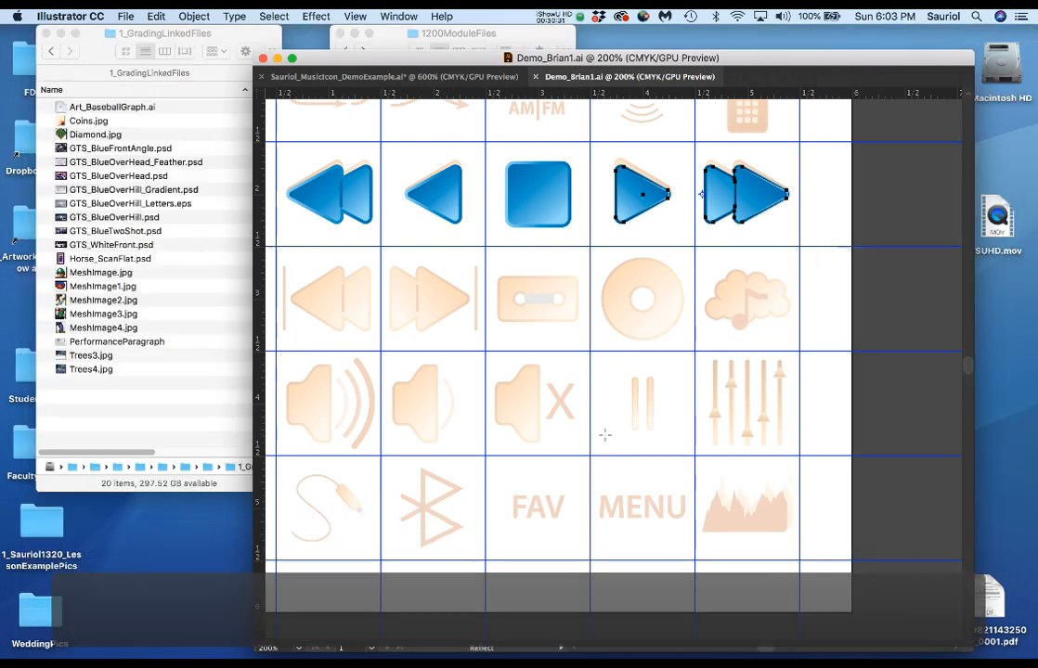
pyautogui.press('f')
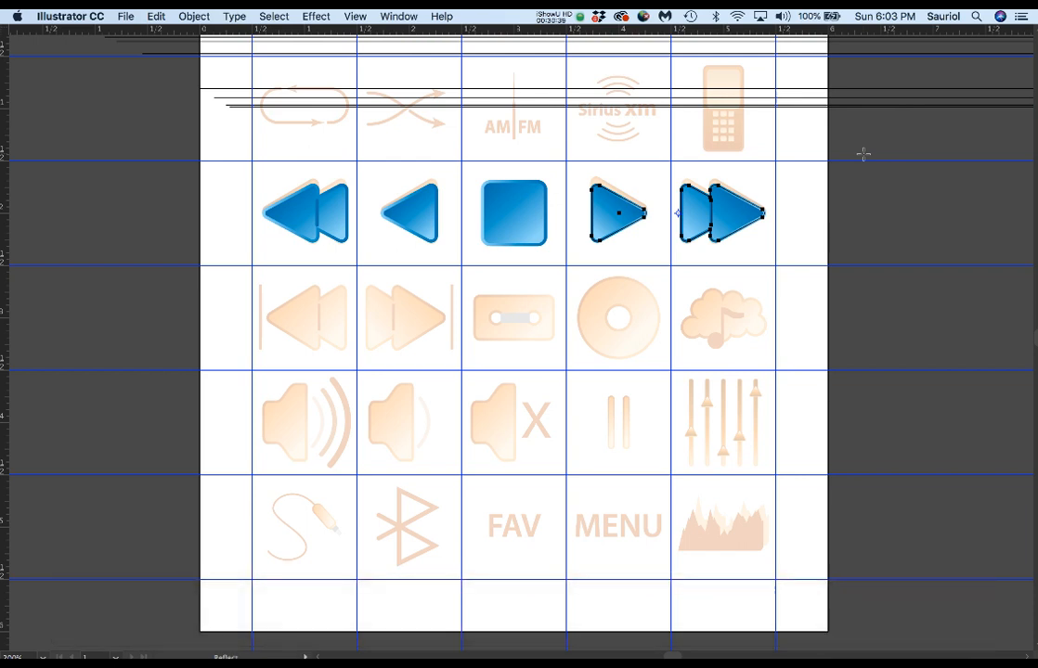
pyautogui.scroll(1, 499, 121)
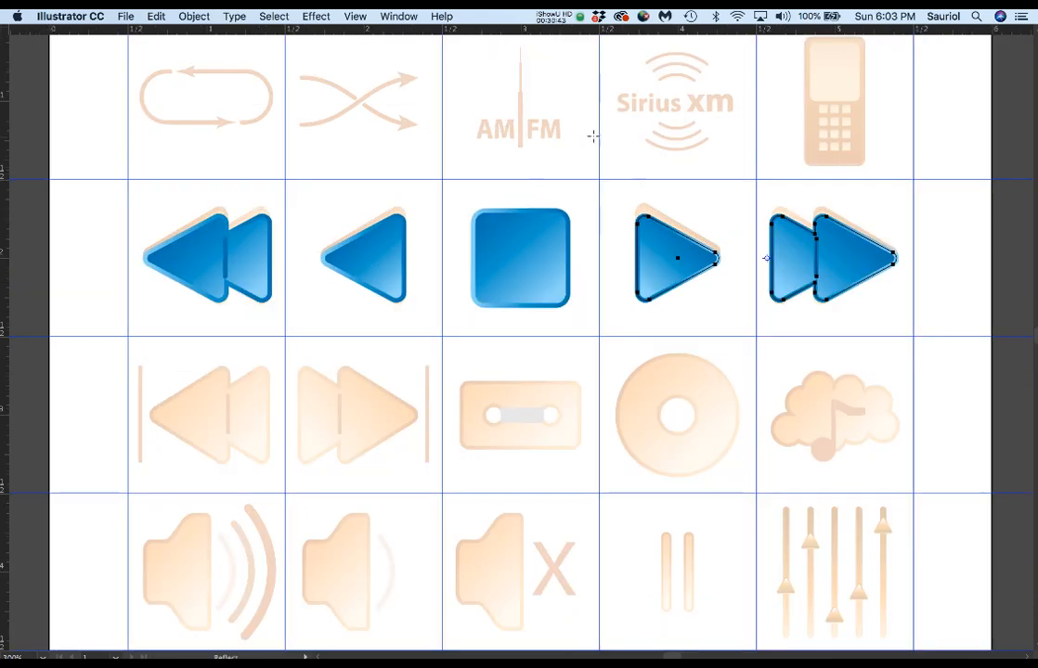
pyautogui.scroll(-1, 568, 149)
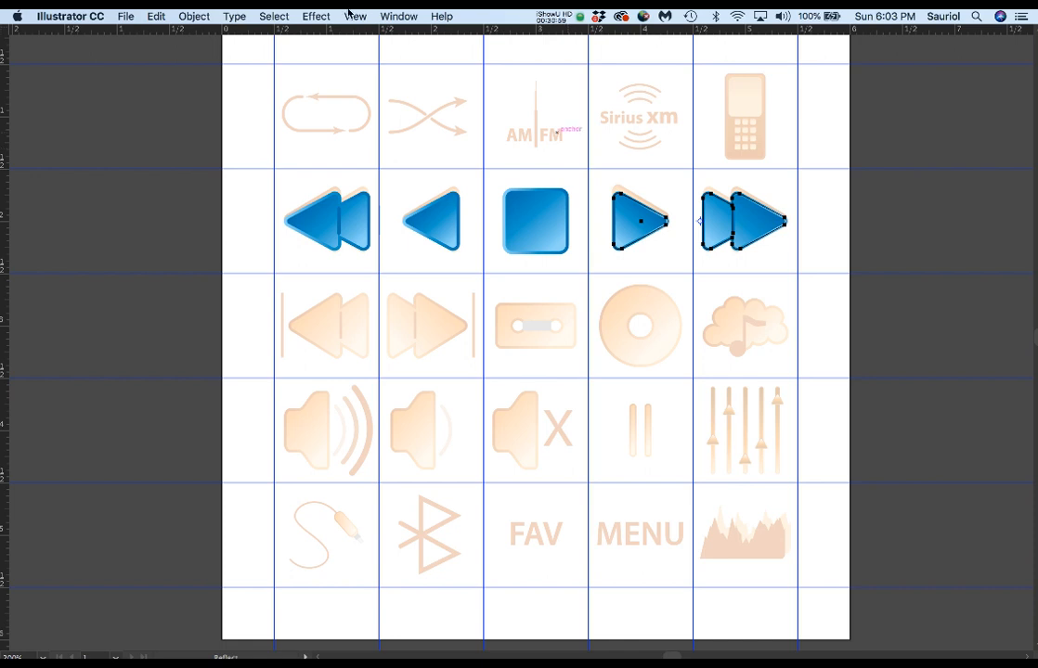
pyautogui.press('a')
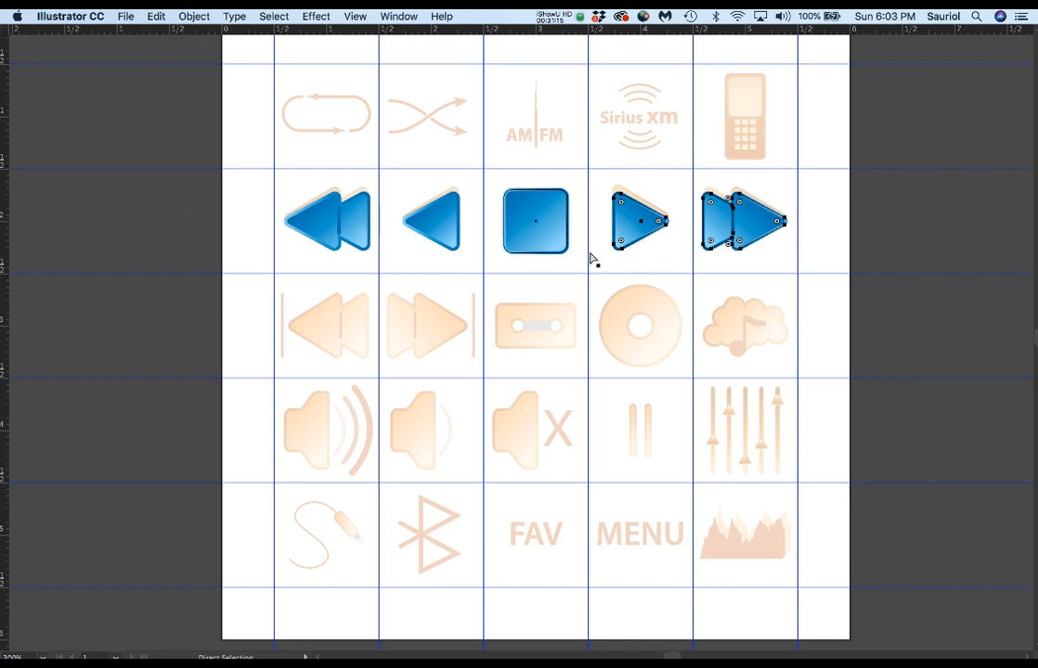
pyautogui.click(189, 219)
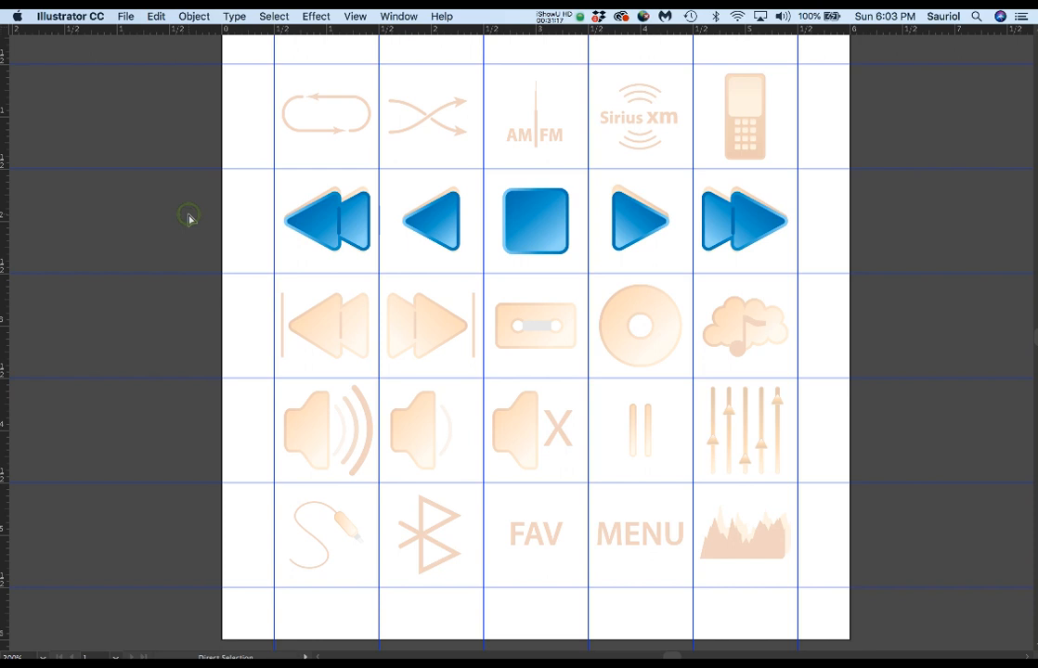